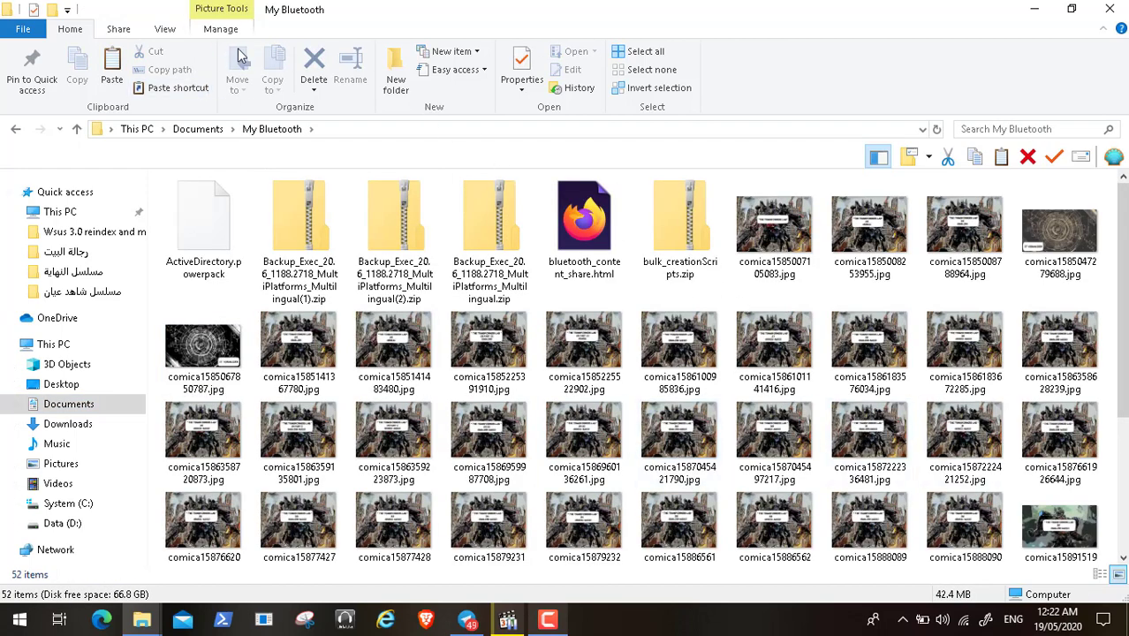
Show the My Bluetooth folder's files as Extra large icons, browse them, then close the folder
left_click(167, 30)
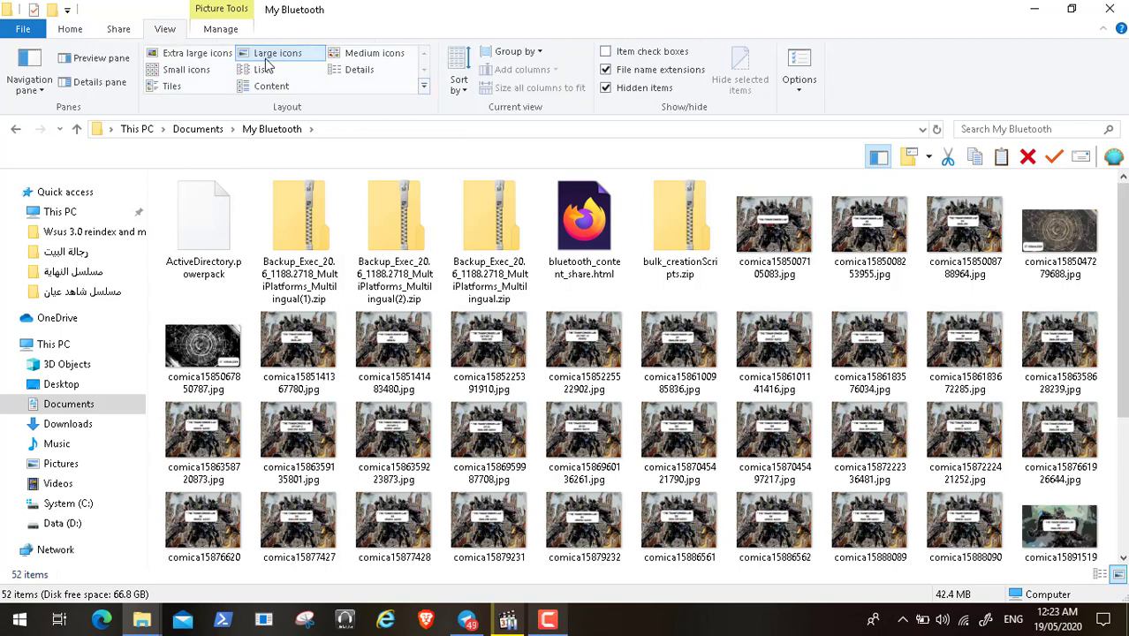
left_click(219, 59)
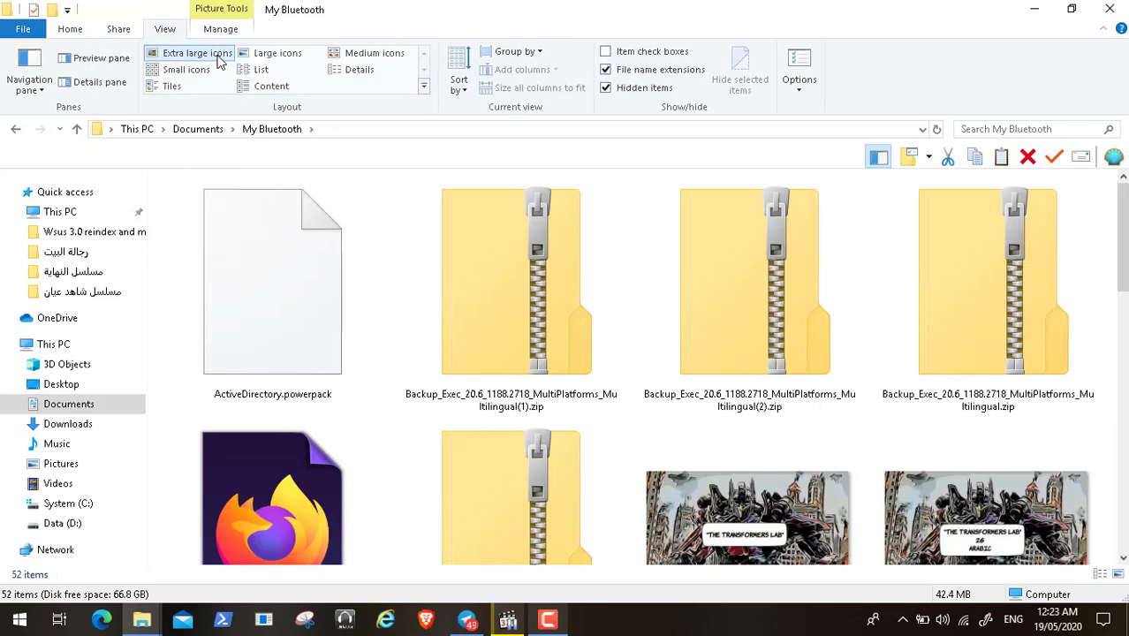
scroll(1122, 521, "down", 2)
scroll(1122, 522, "down", 15)
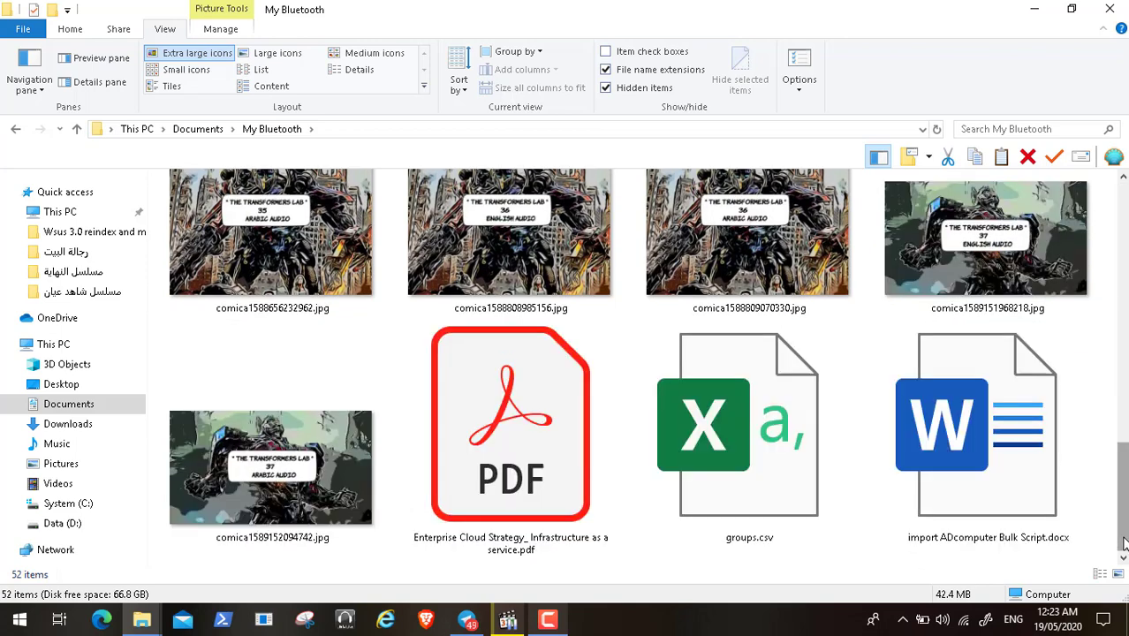
left_click(1110, 13)
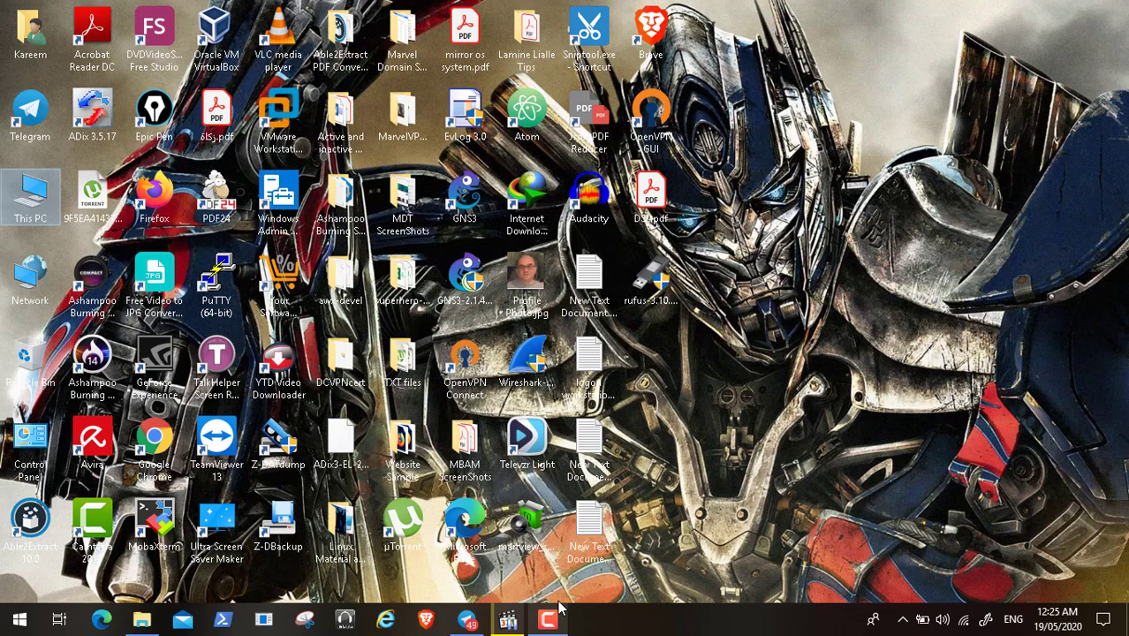
Restore the paused Video133.mp4 player, start playback and switch it to full screen
left_click(509, 619)
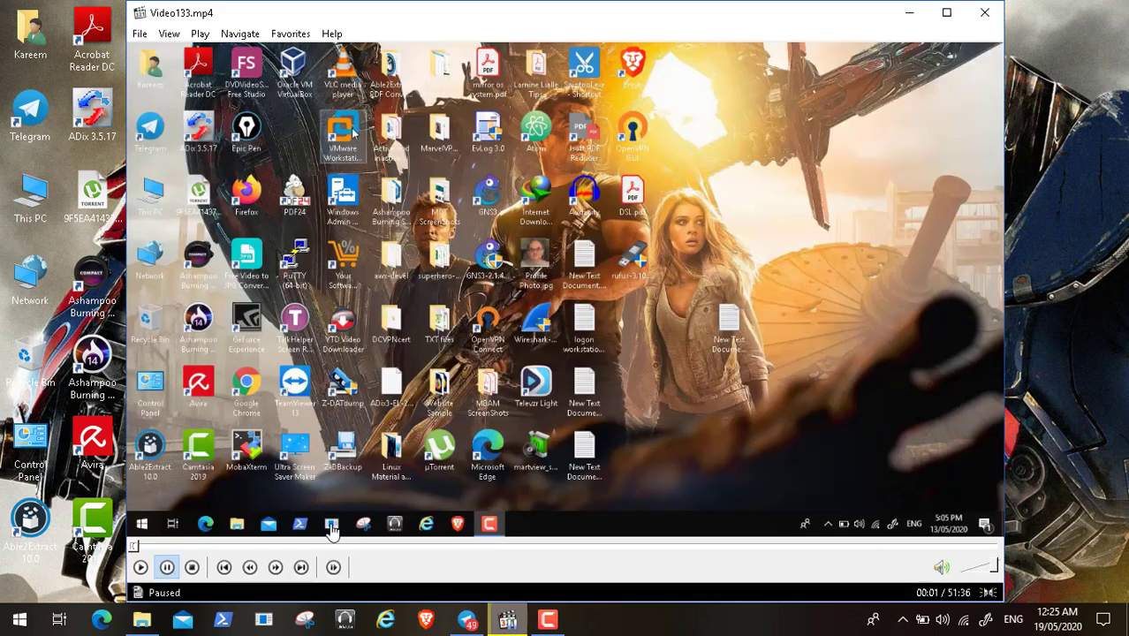
left_click(141, 567)
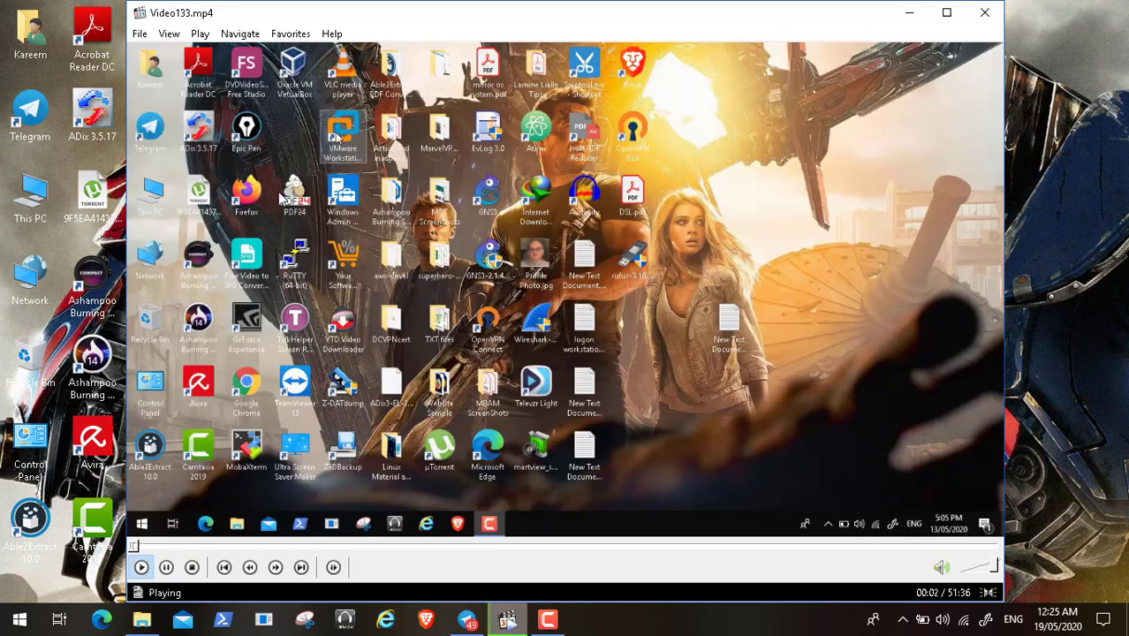
left_click(173, 39)
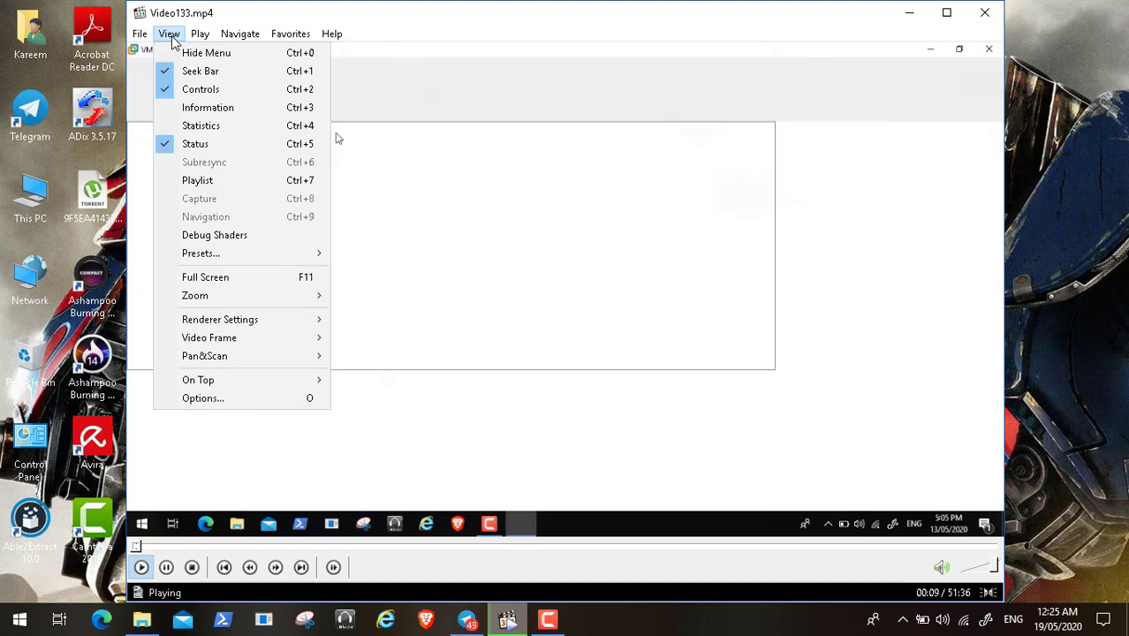
left_click(240, 279)
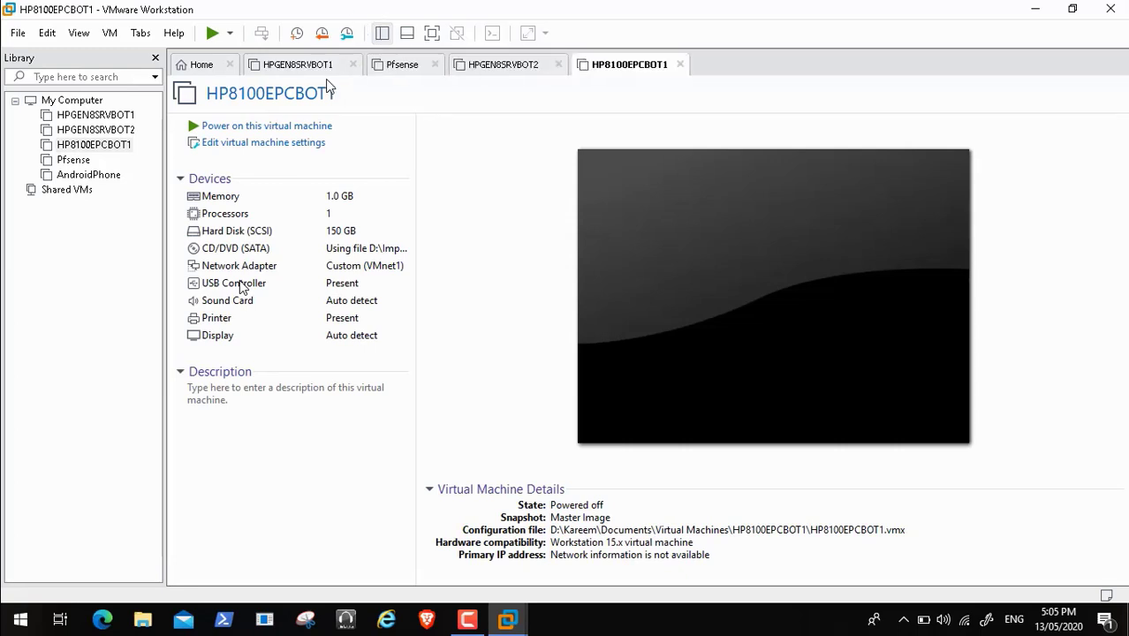
Raise HPGEN8SRVBOT1's memory setting from 3 GB to 4 GB
left_click(303, 69)
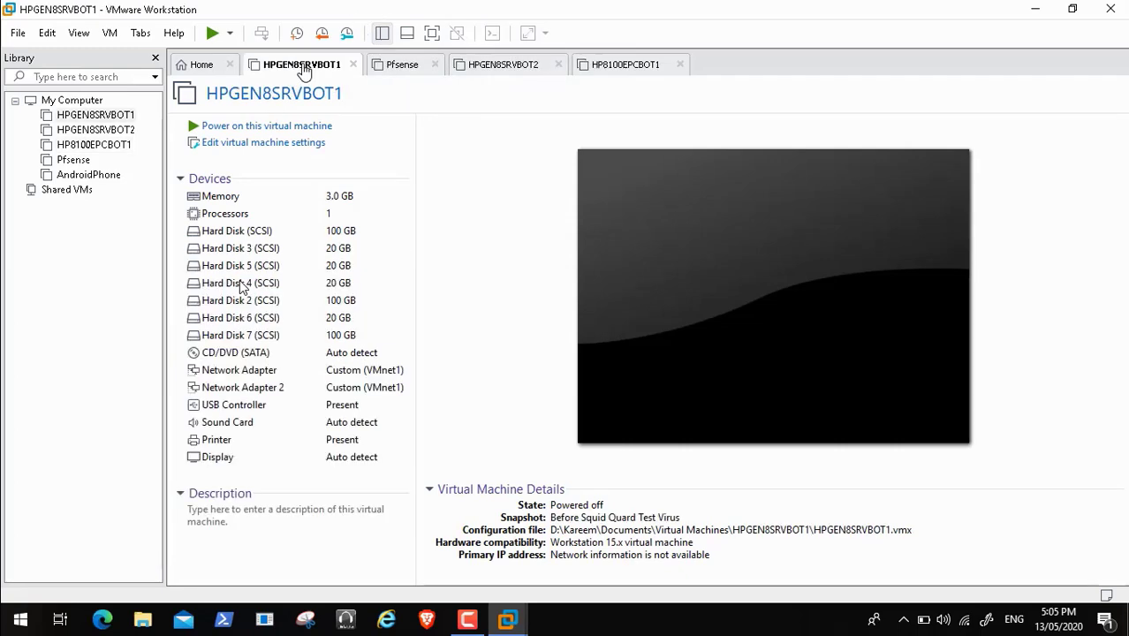
left_click(288, 148)
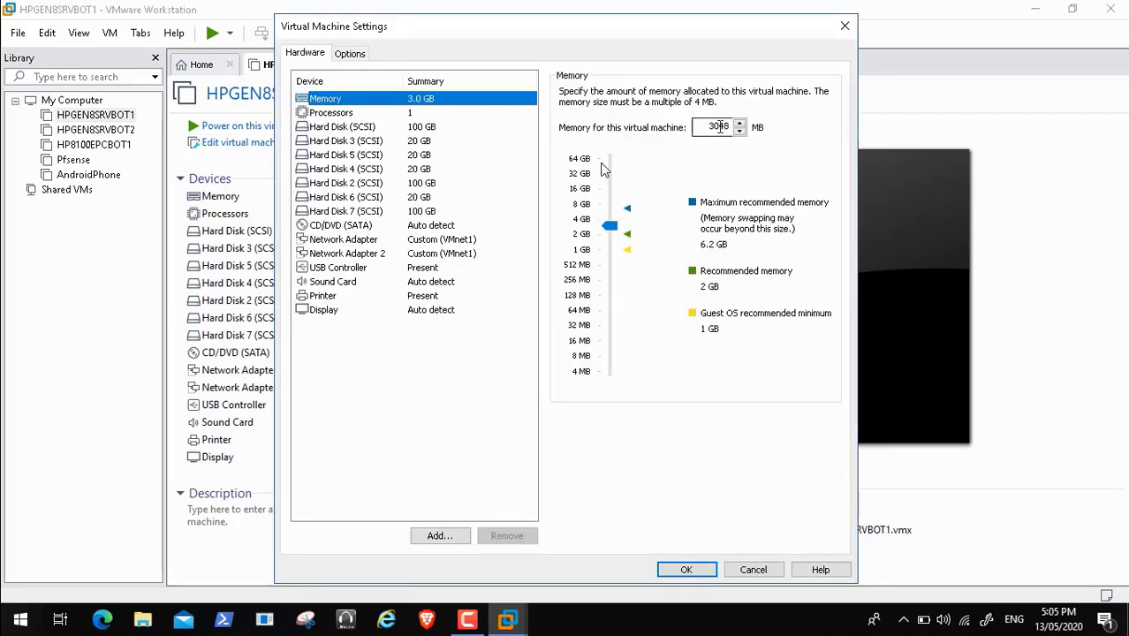
left_click(716, 127)
key("BackSpace")
type("4")
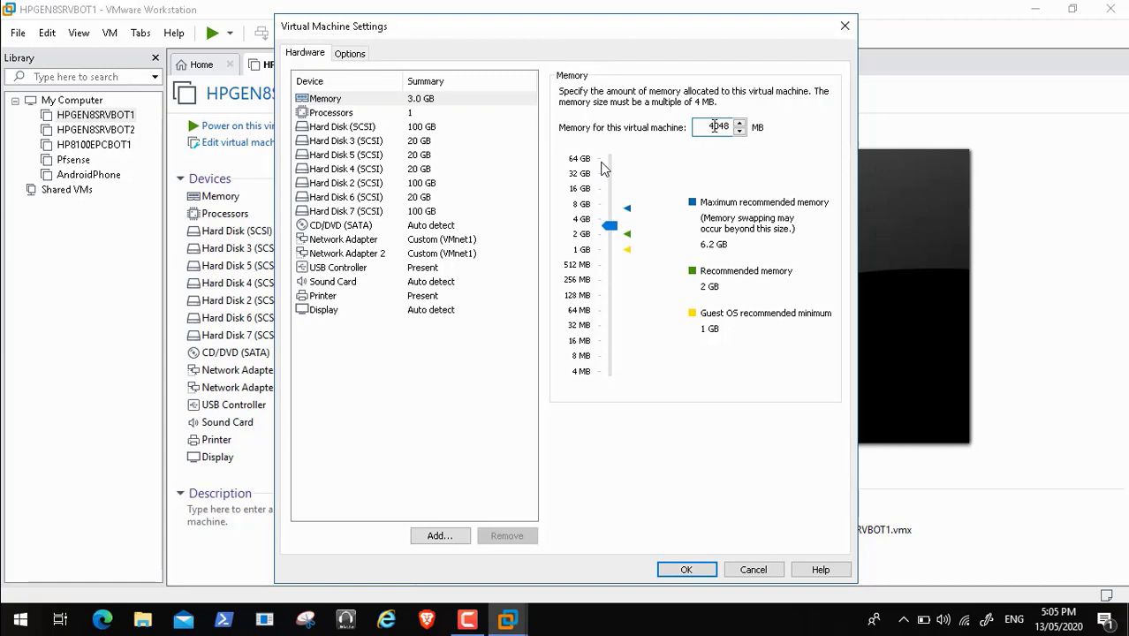
left_click(685, 569)
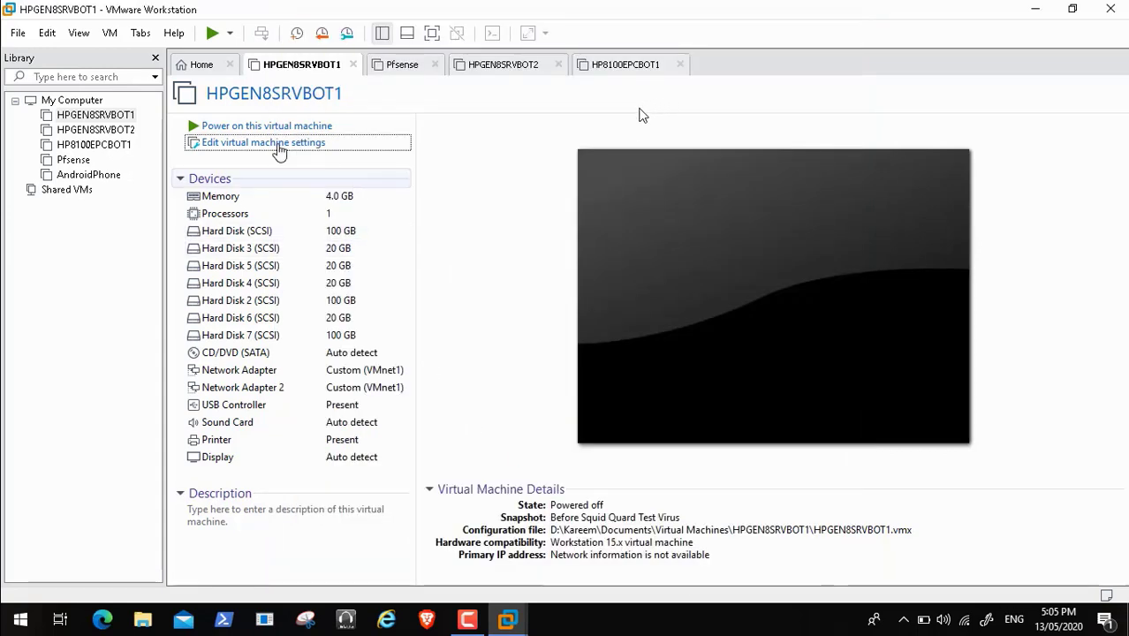
Power on HPGEN8SRVBOT1 and boot the Windows Server entry from Boot Manager
left_click(262, 127)
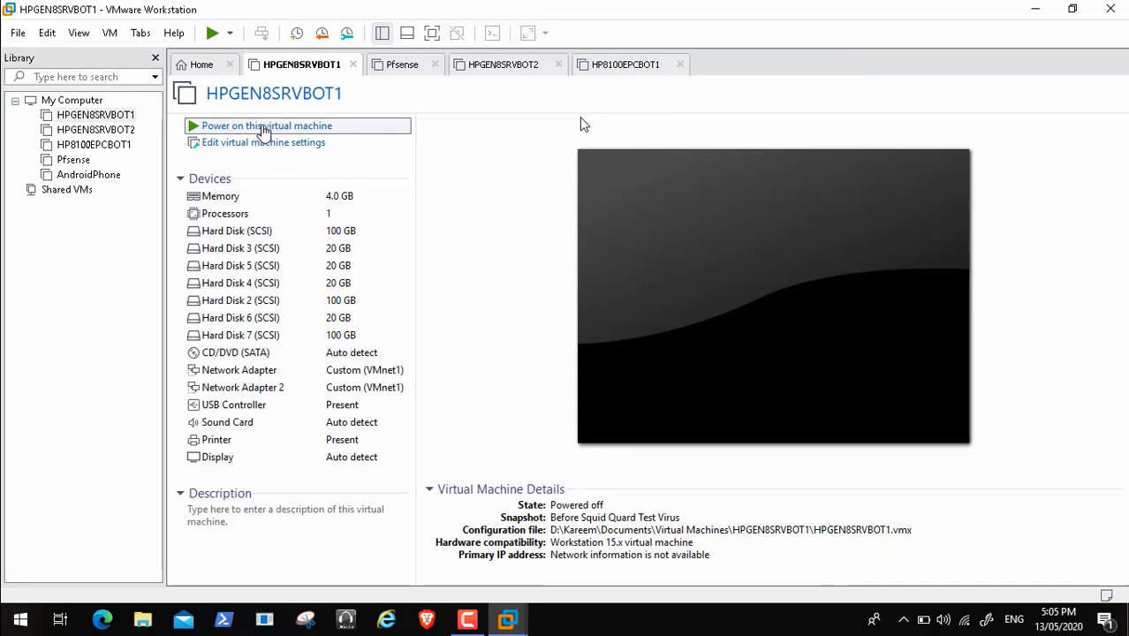
left_click(264, 128)
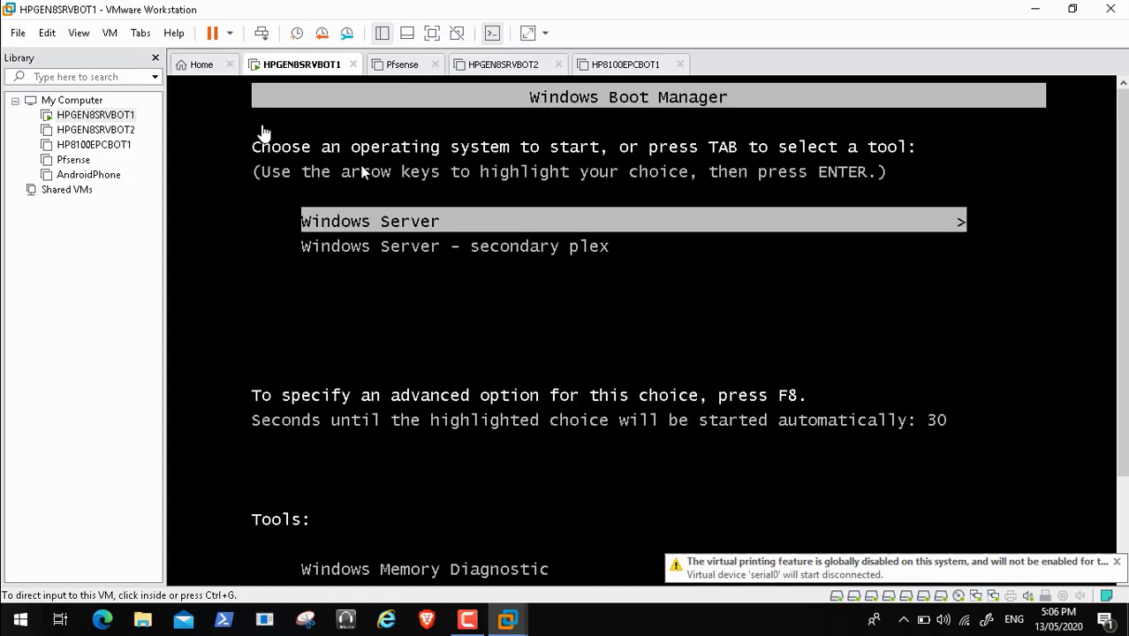
left_click(259, 195)
key("Return")
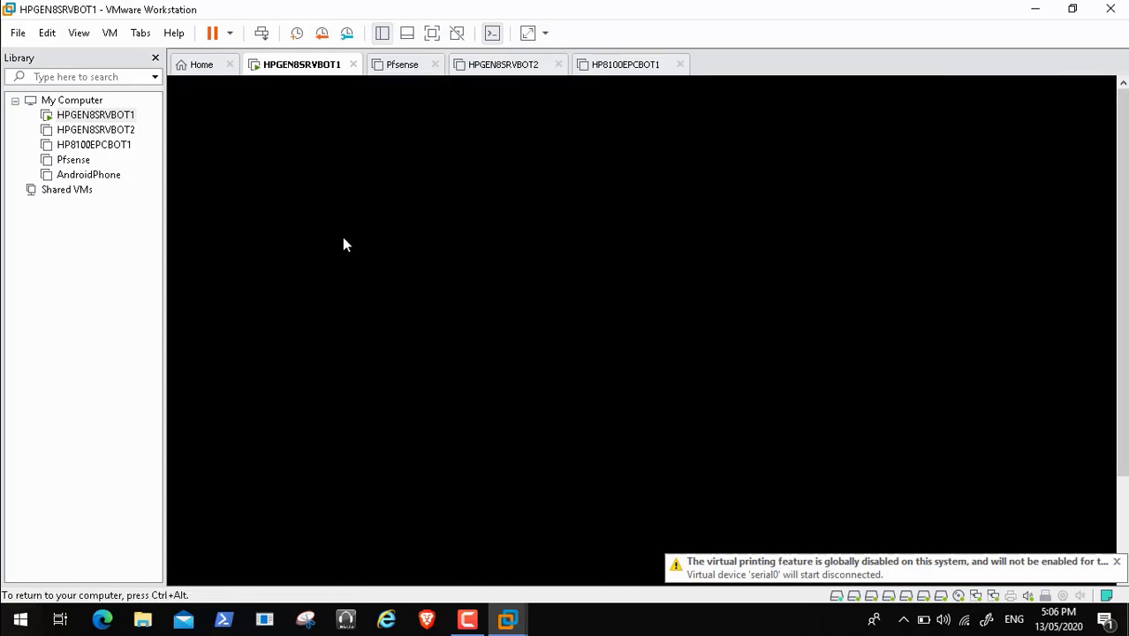
key("ctrl+alt")
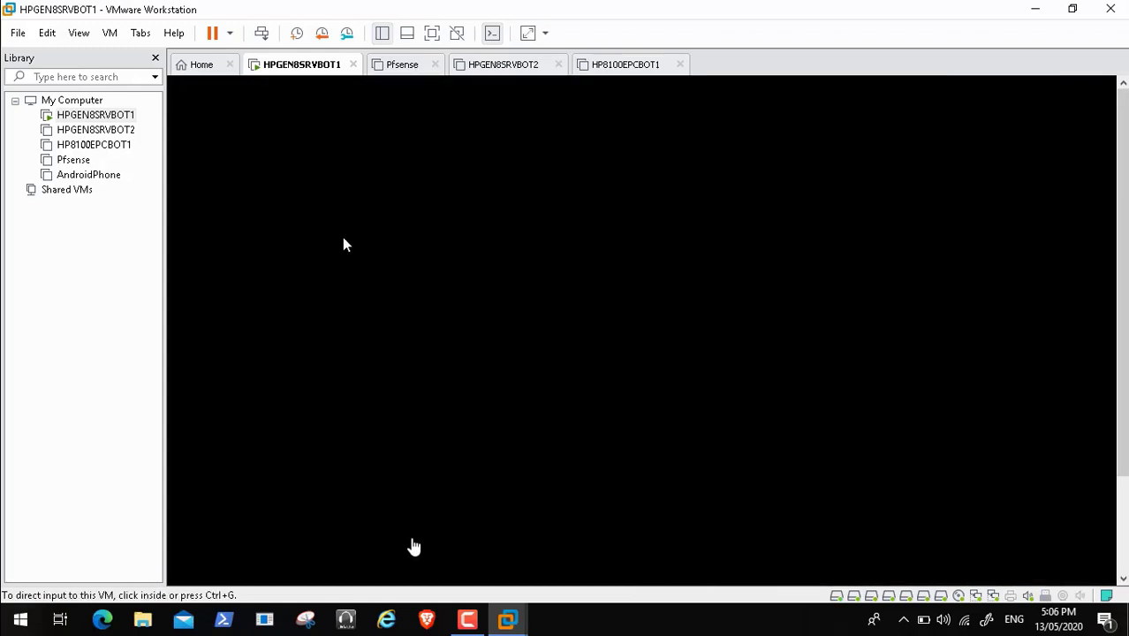
left_click(468, 621)
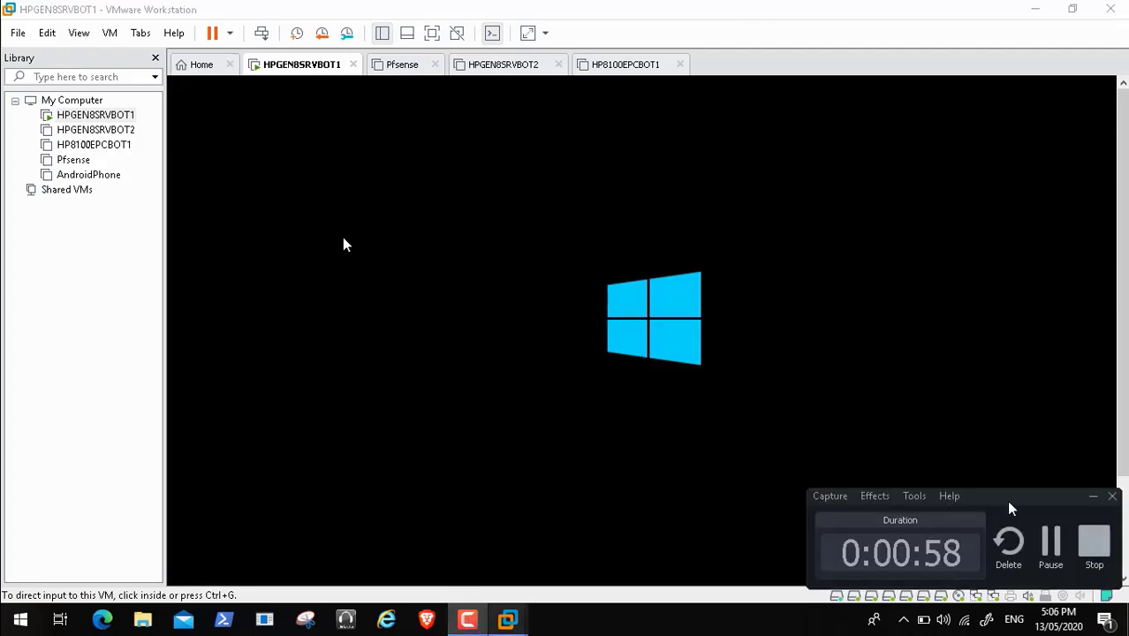
left_click(1061, 543)
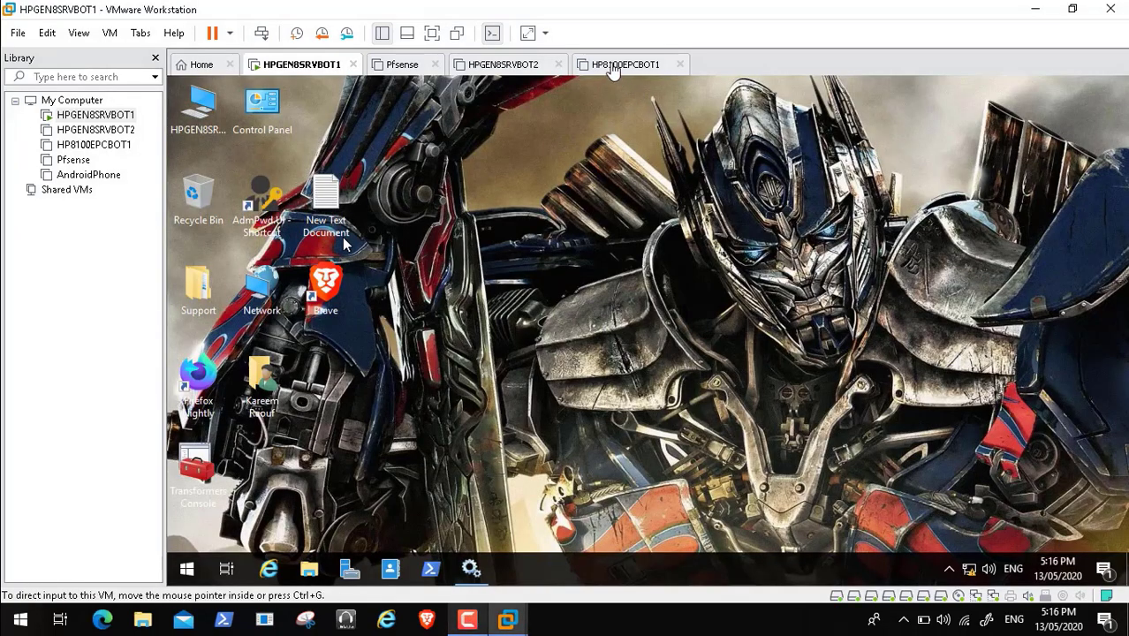
Power on the HP8100EPCBOT1 virtual machine and boot it into Windows 10
left_click(616, 65)
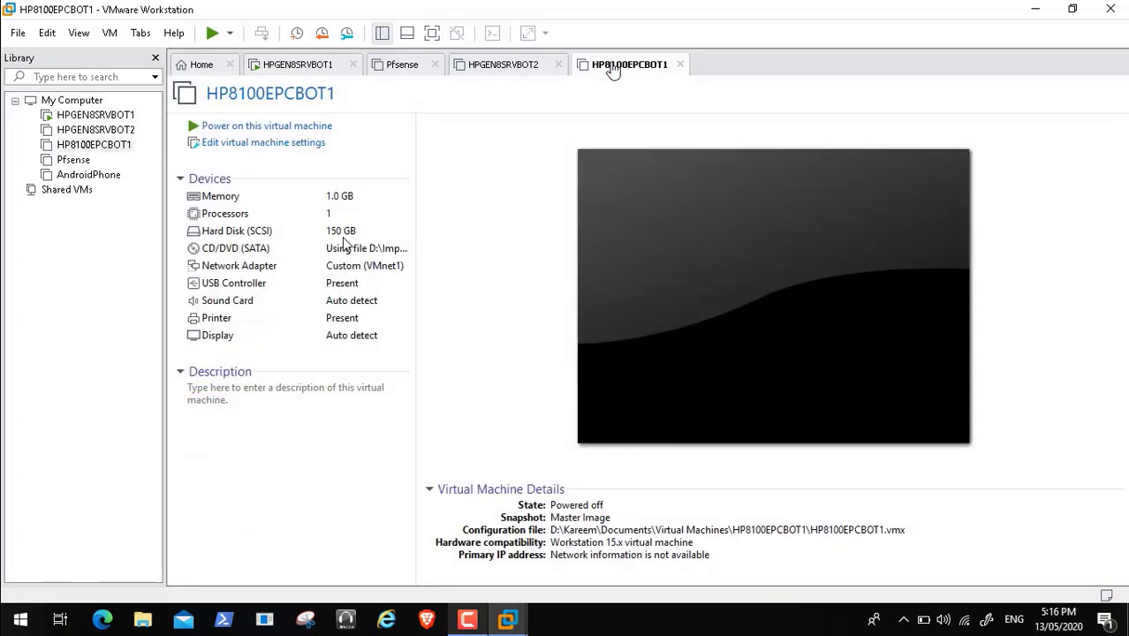
left_click(303, 129)
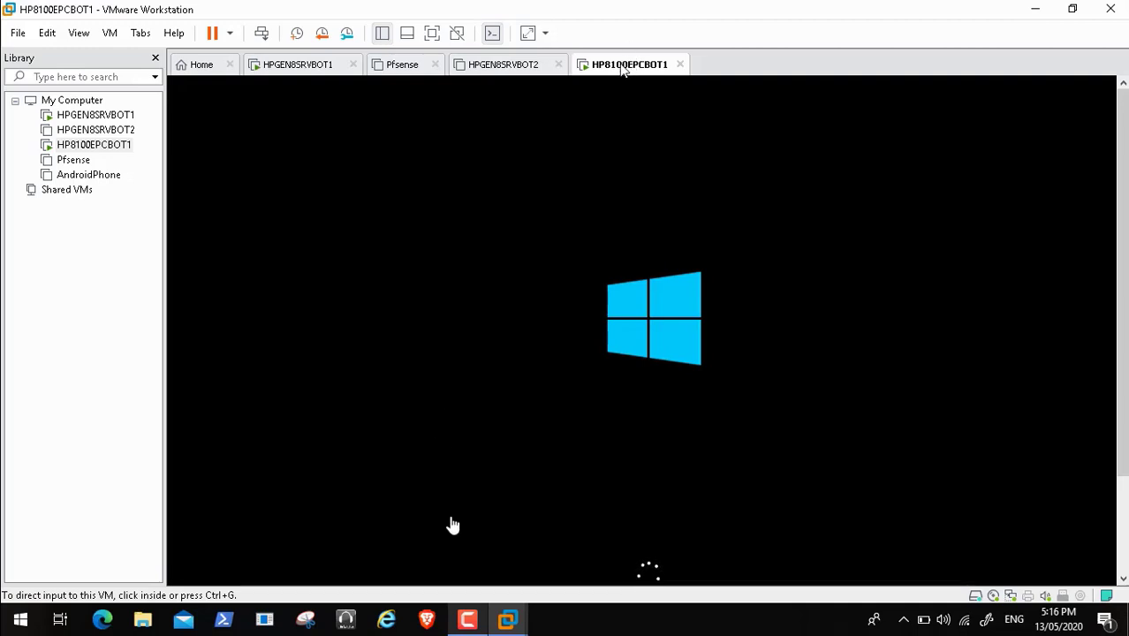
left_click(469, 622)
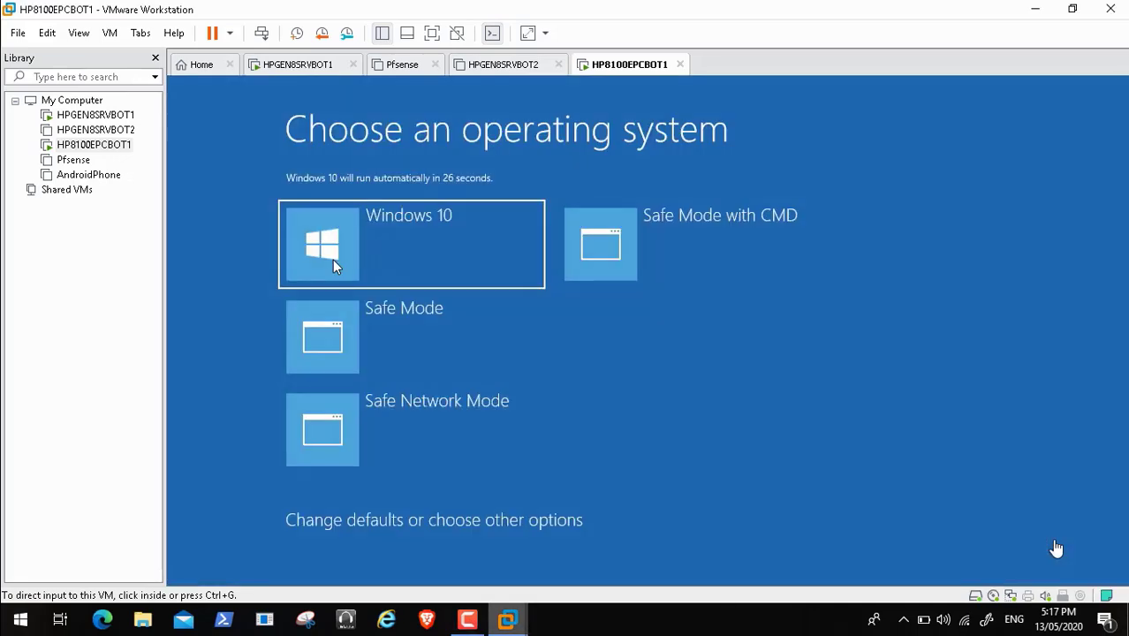
left_click(334, 264)
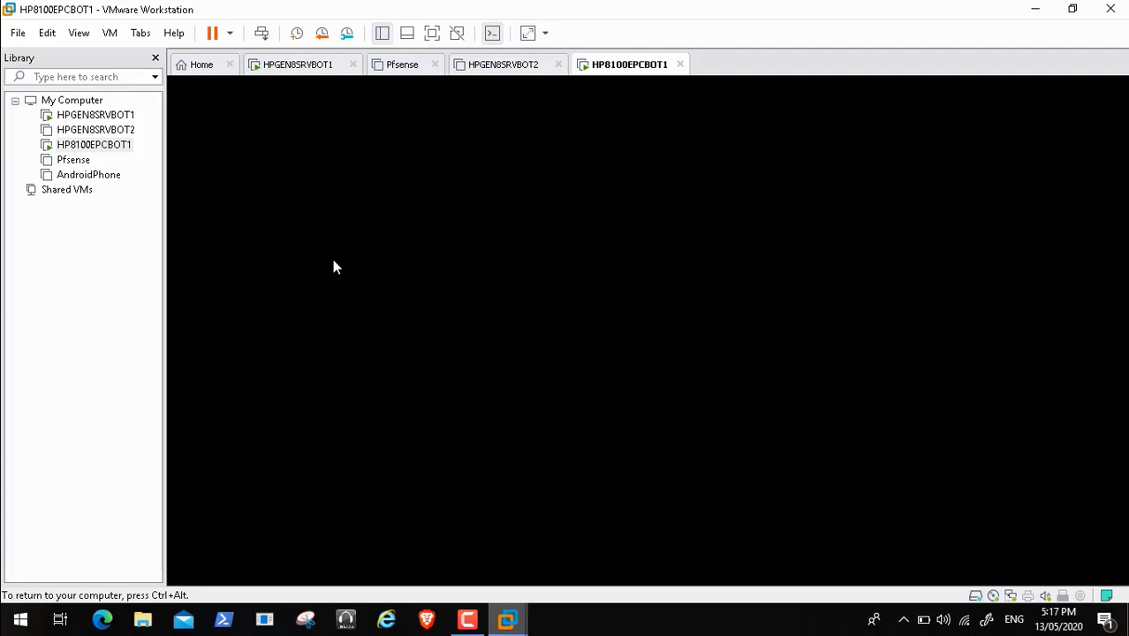
Send Ctrl+Alt+Del to HP8100EPCBOT1 to bring up the Transformers Universe access notice
key("ctrl+alt")
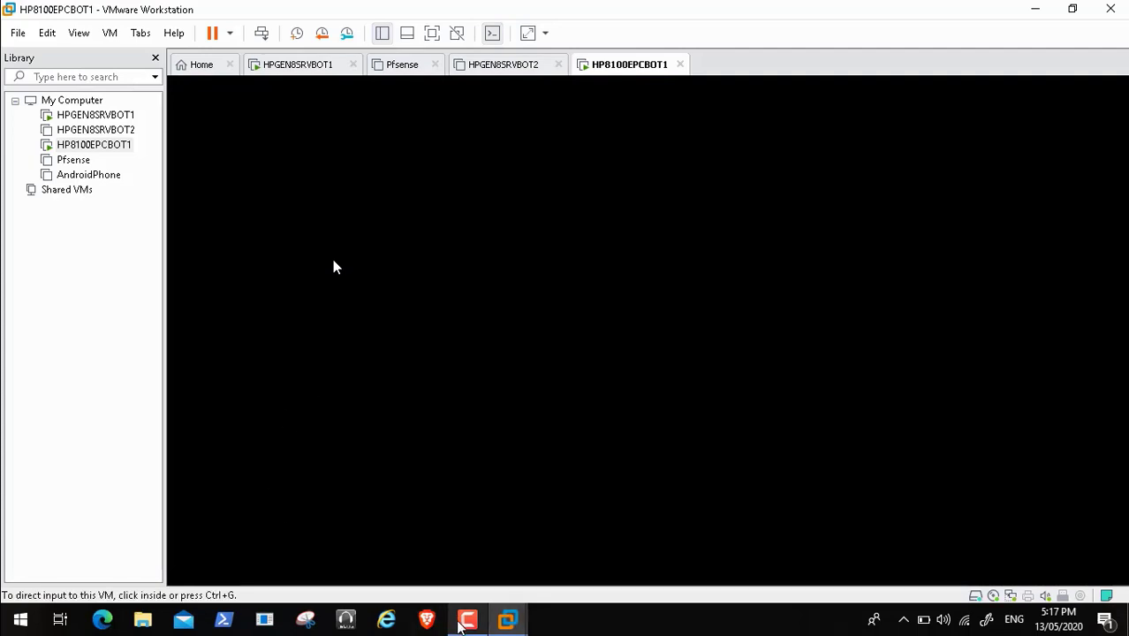
left_click(467, 619)
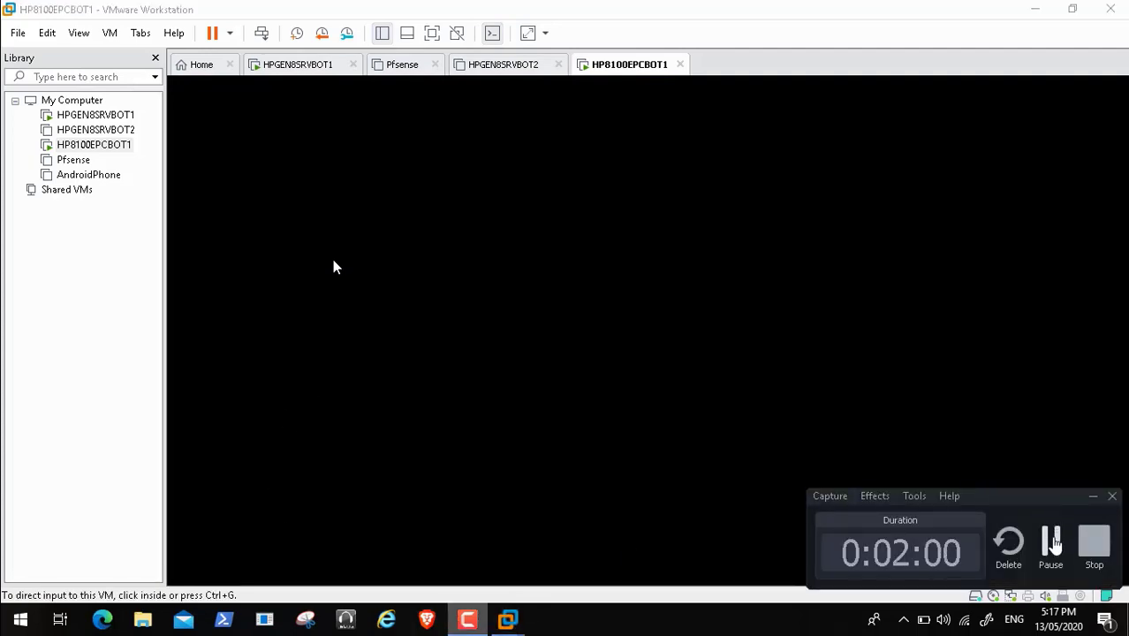
left_click(1053, 542)
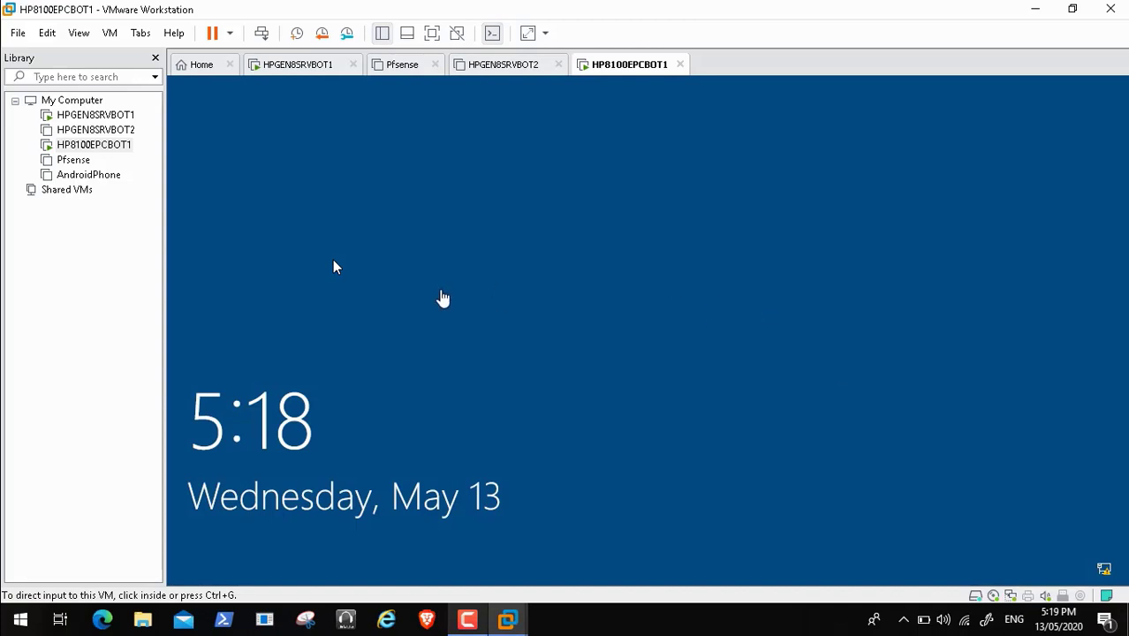
left_click(442, 294)
left_click(261, 33)
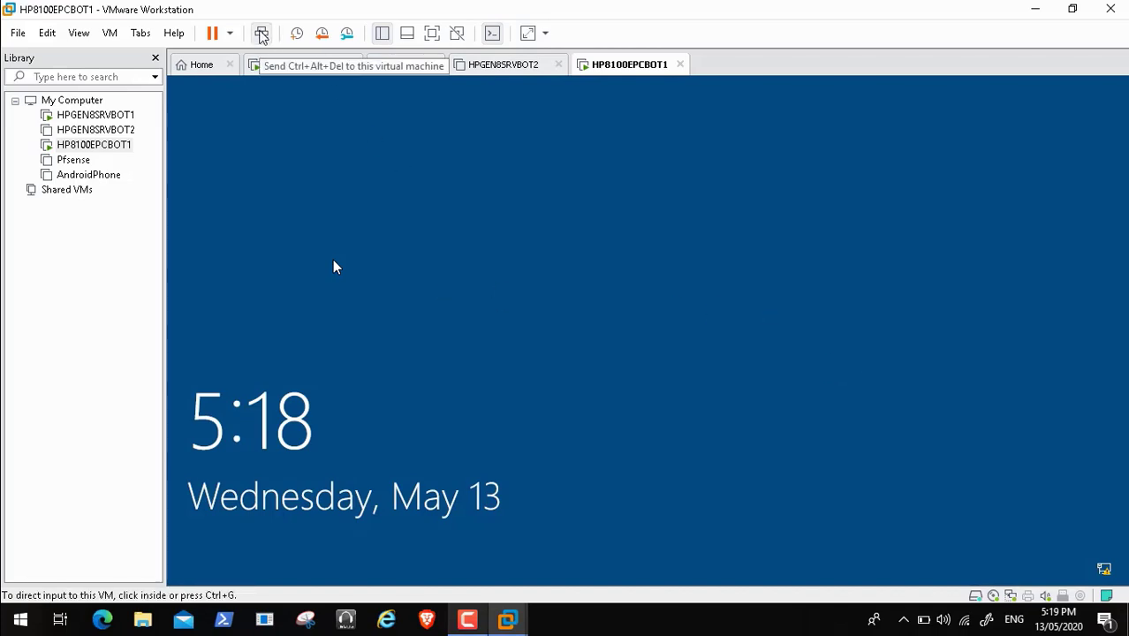
left_click(513, 378)
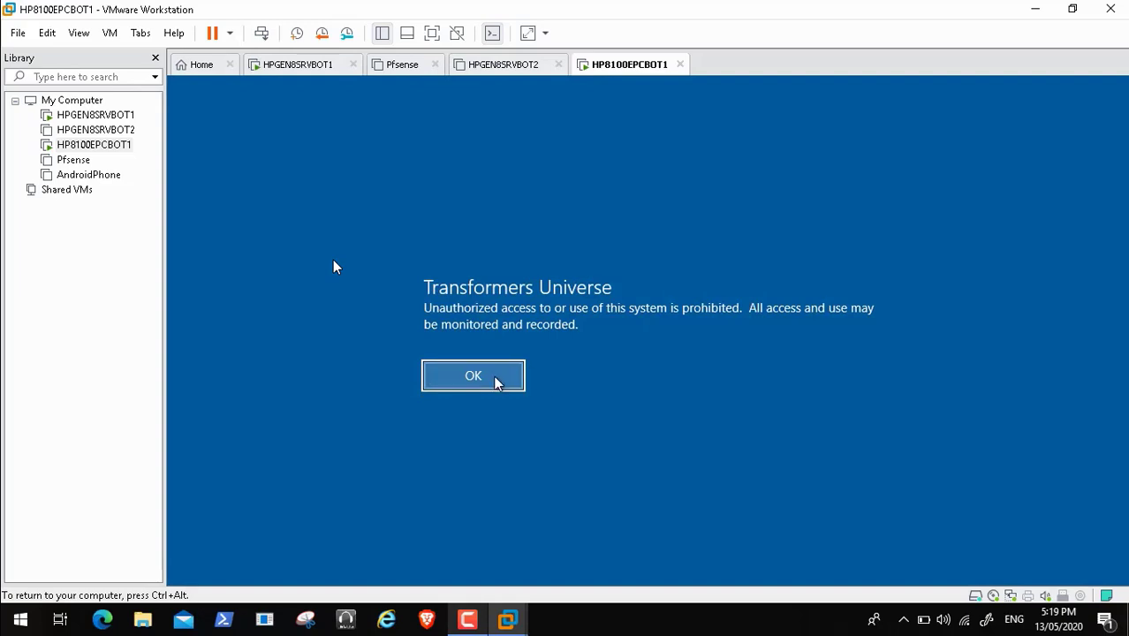
Dismiss the access notice and sign in with the transformers domain account and its password
left_click(496, 382)
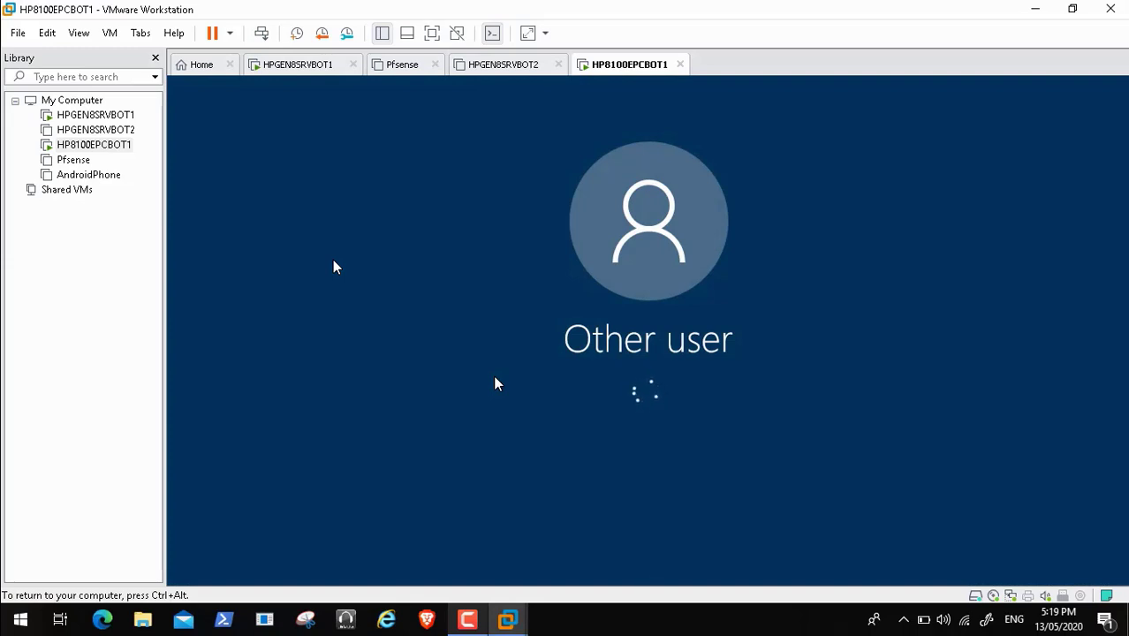
type("t")
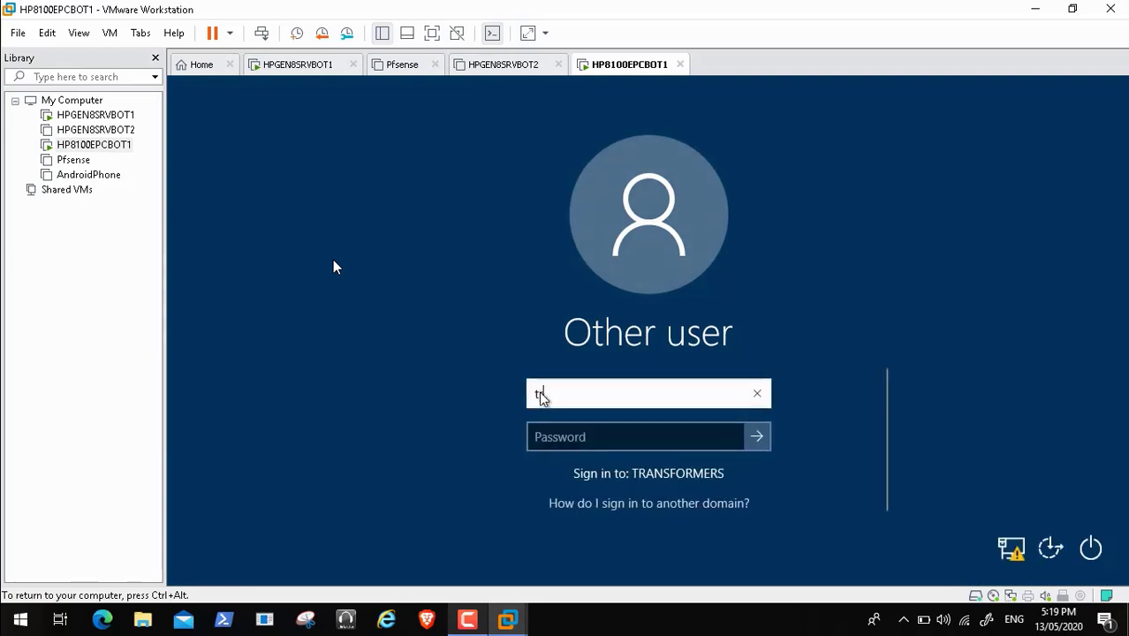
type("ransfor")
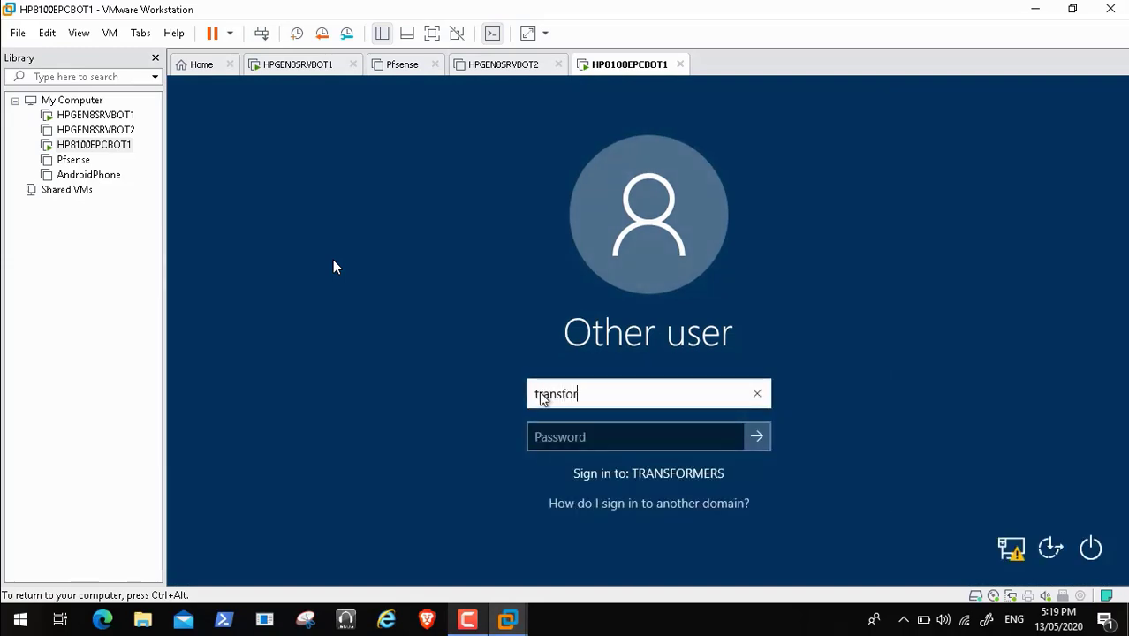
type("mers\\")
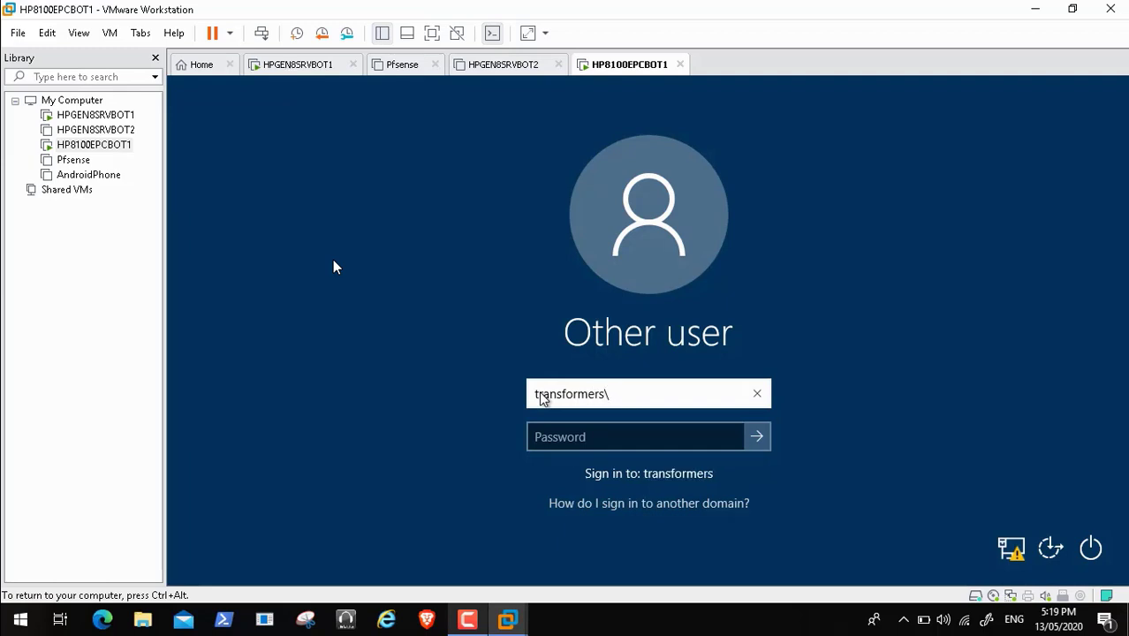
type("kraouf")
left_click(583, 436)
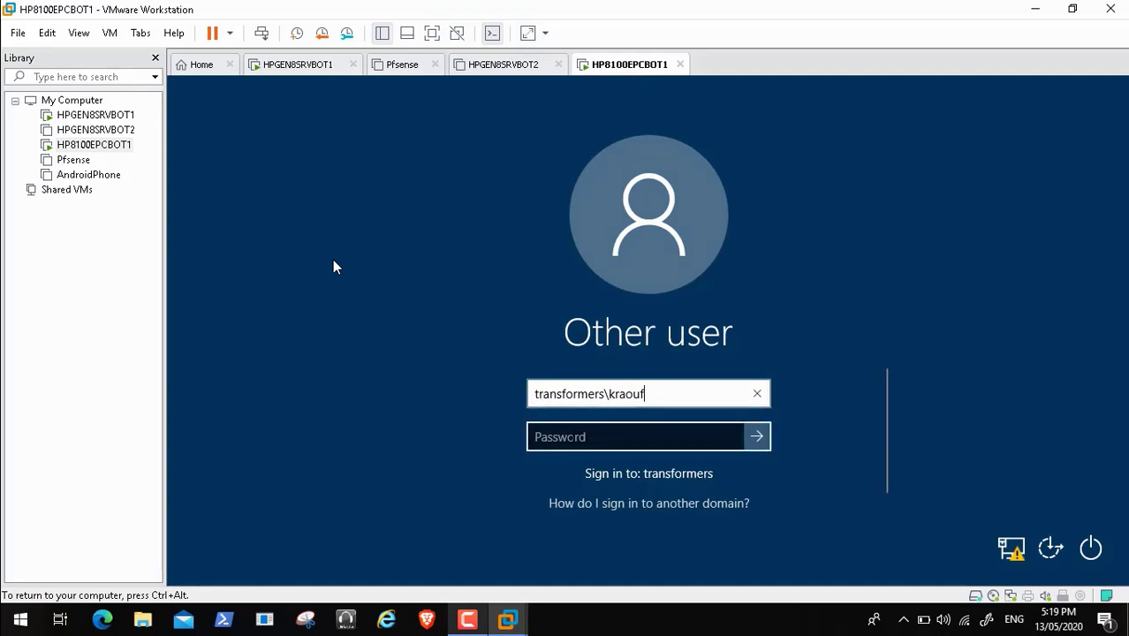
left_click(565, 440)
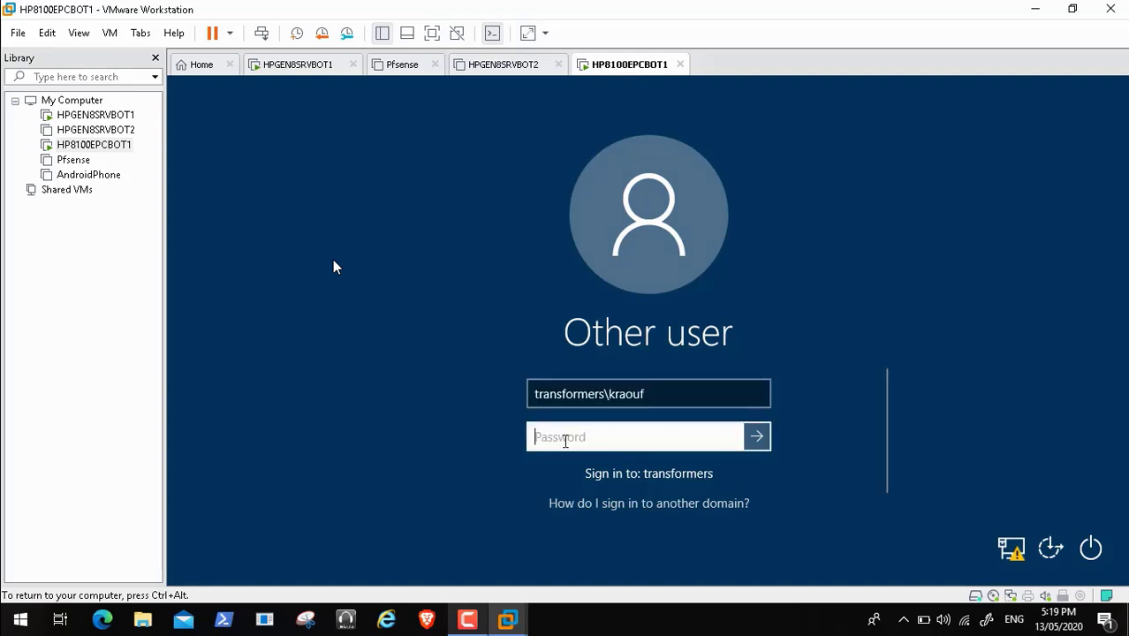
type("•••••")
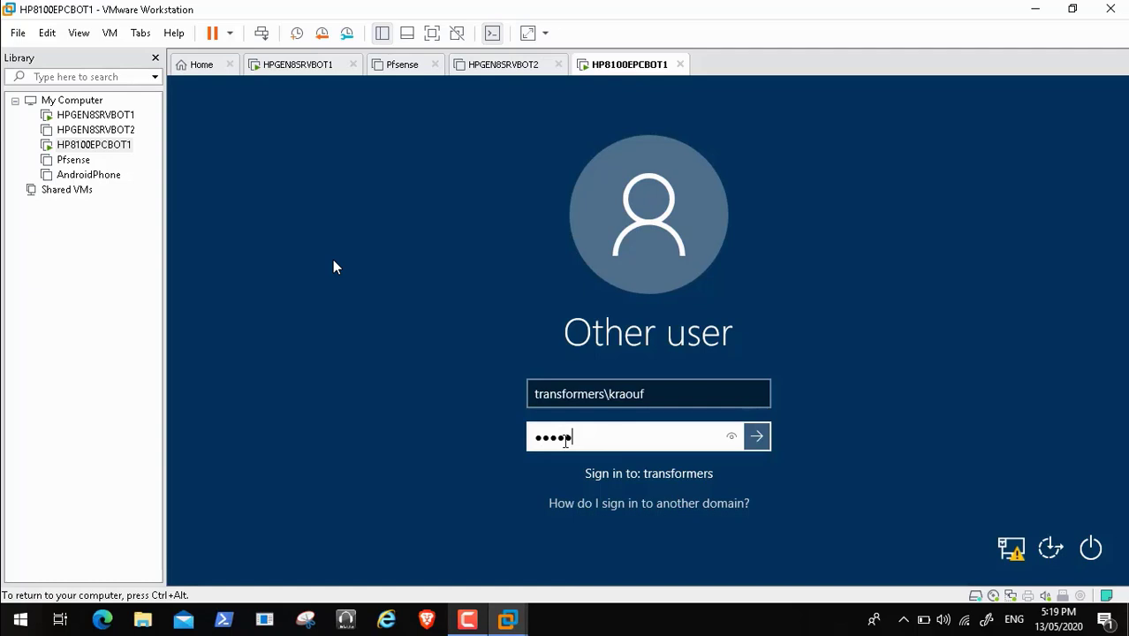
type("••••")
key("Return")
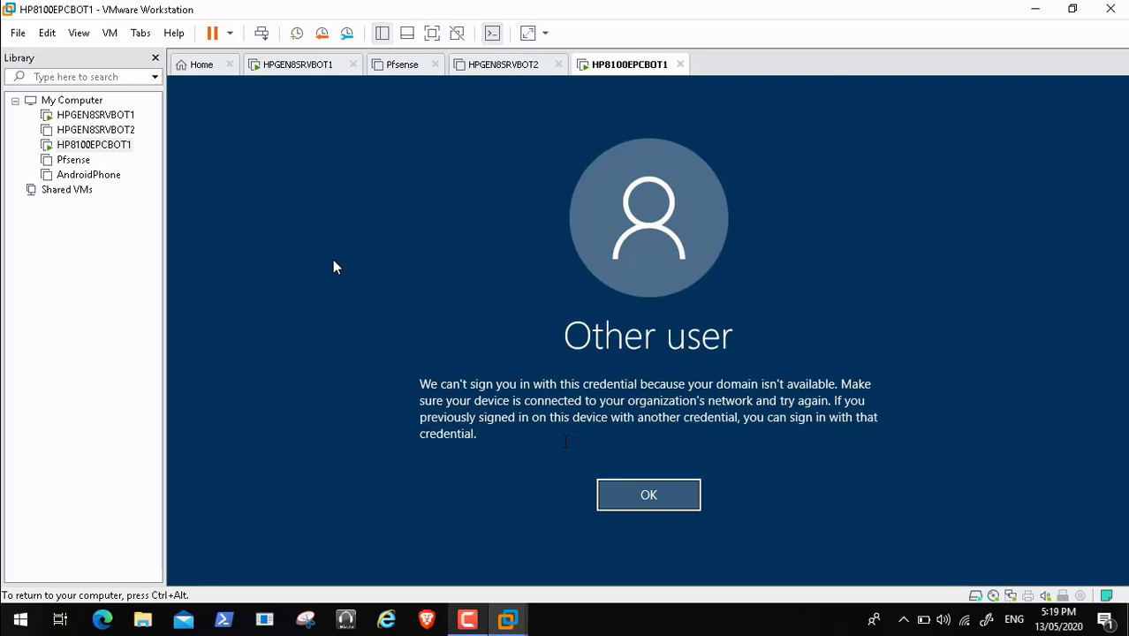
Scrub the recording's playback back and forth around the sign-in screen
mouse_move(21, 610)
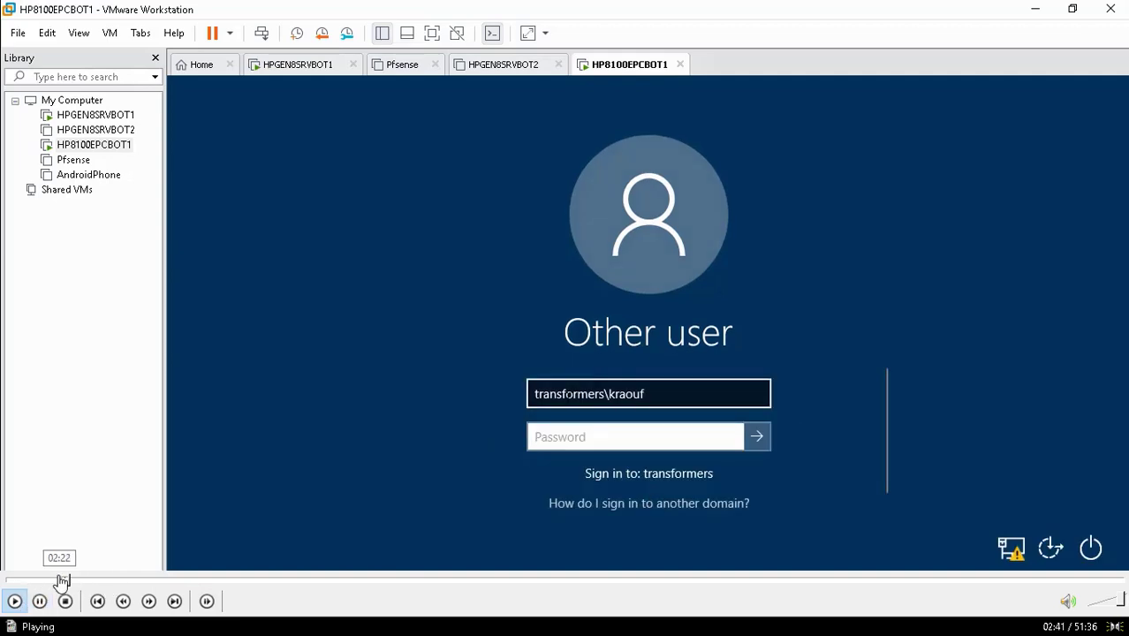
left_click(62, 581)
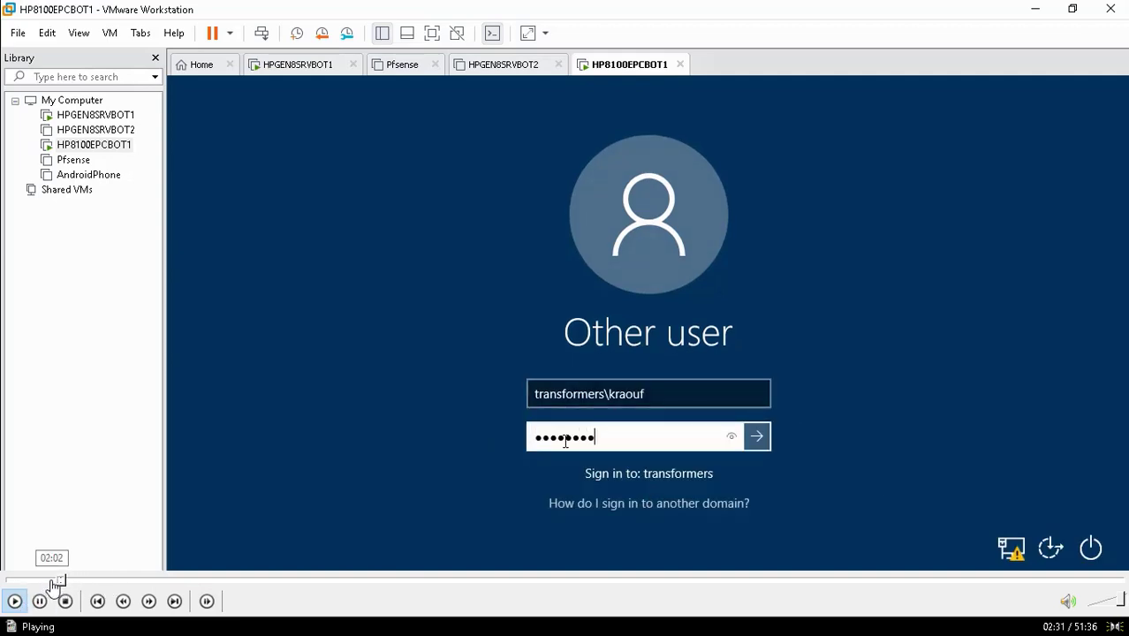
left_click(53, 581)
left_click(56, 582)
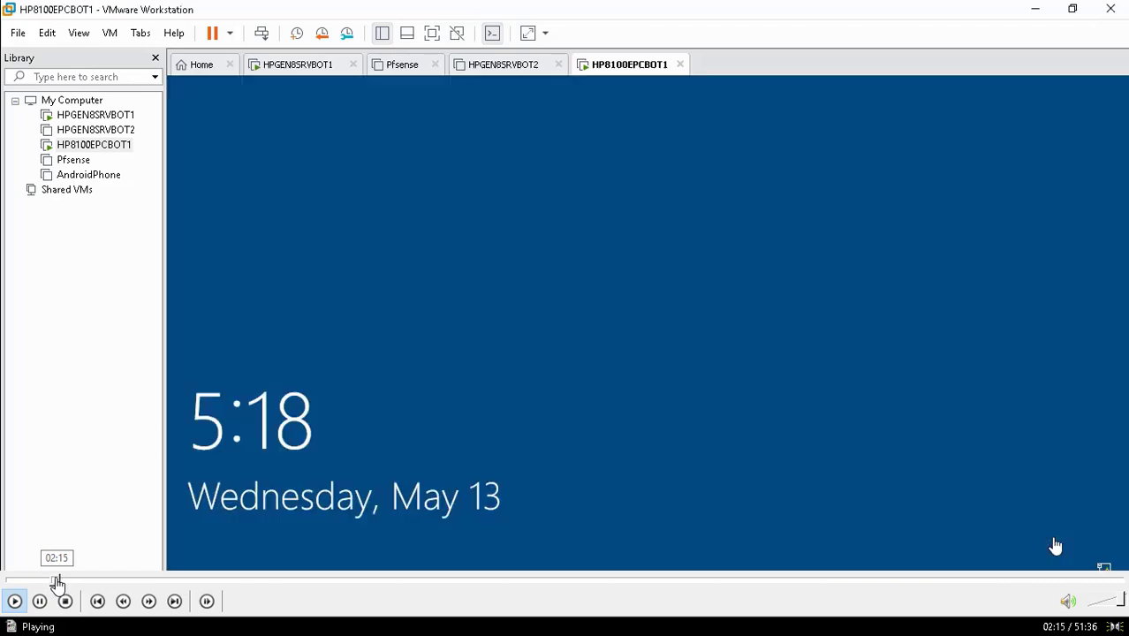
left_click(57, 582)
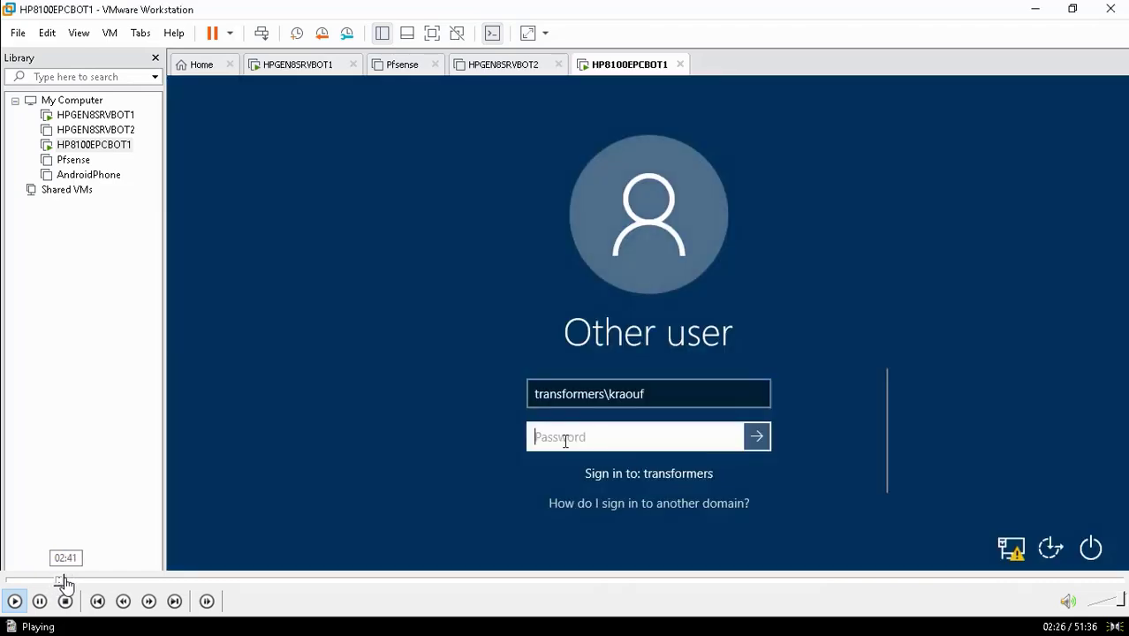
left_click(61, 581)
left_click(69, 582)
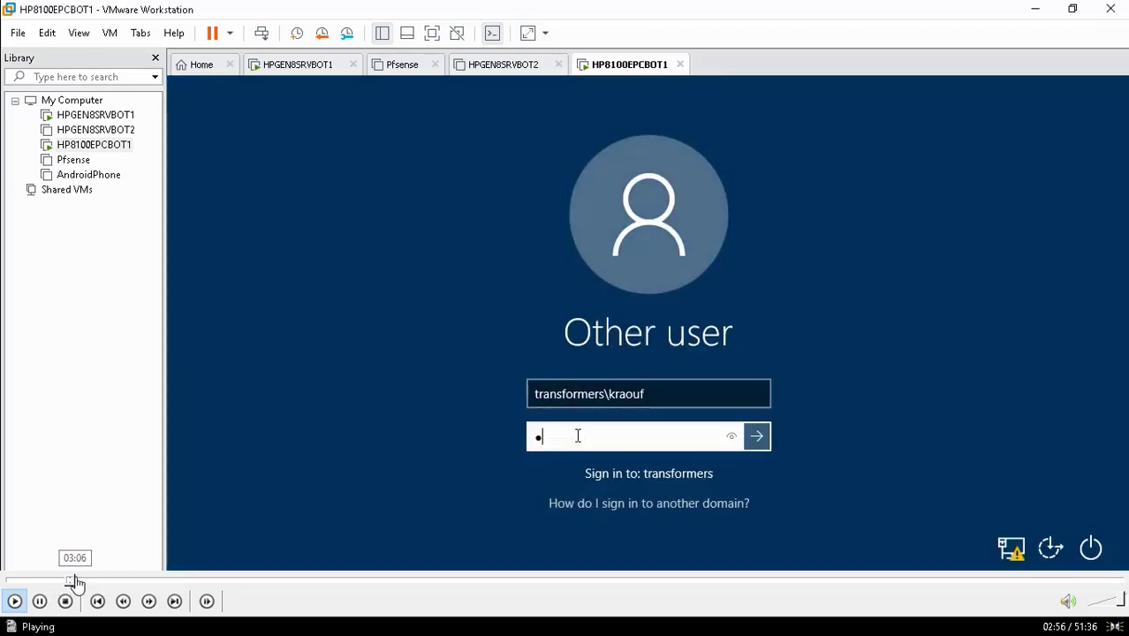
left_click(76, 581)
left_click(72, 581)
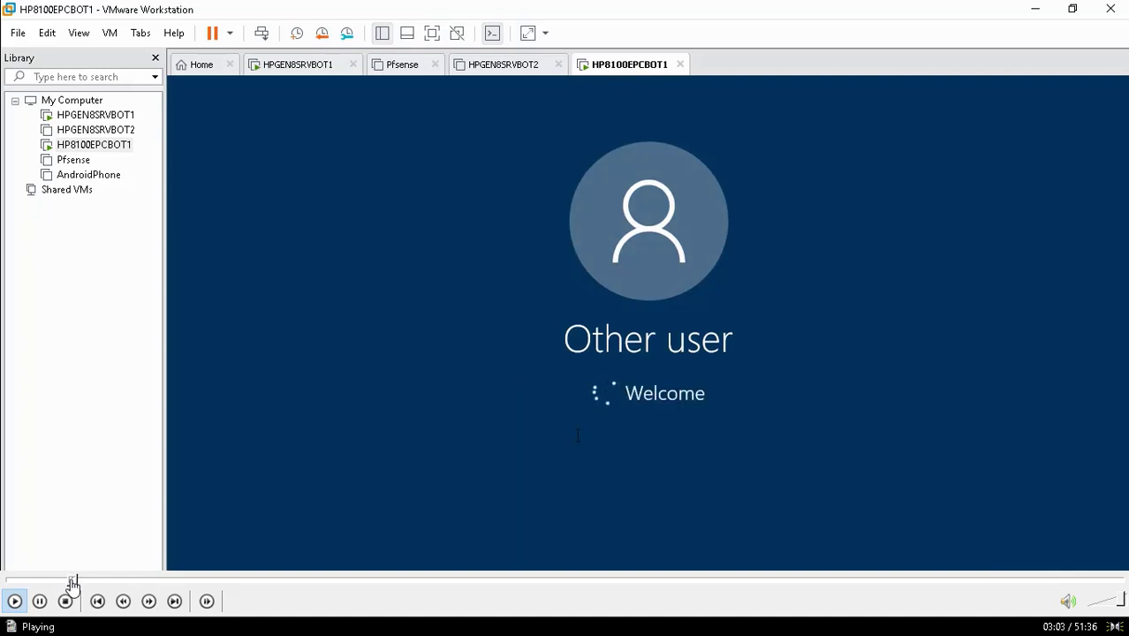
Pause at the sign-in error, dismiss the domain-unavailable message, and switch to HPGEN8SRVBOT1
left_click(41, 602)
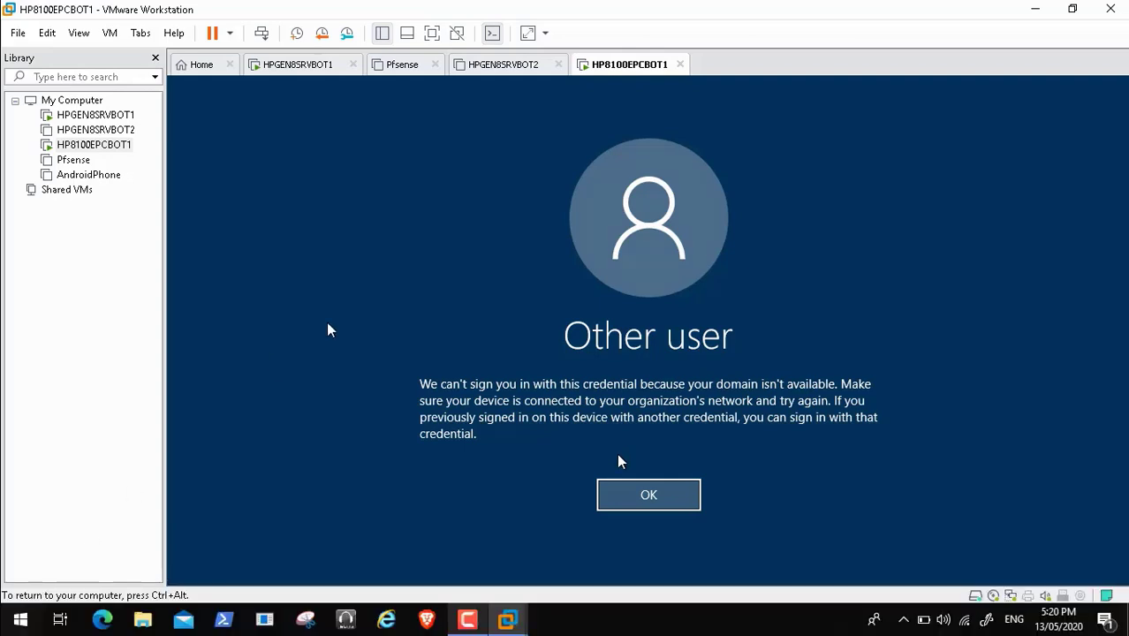
left_click(646, 497)
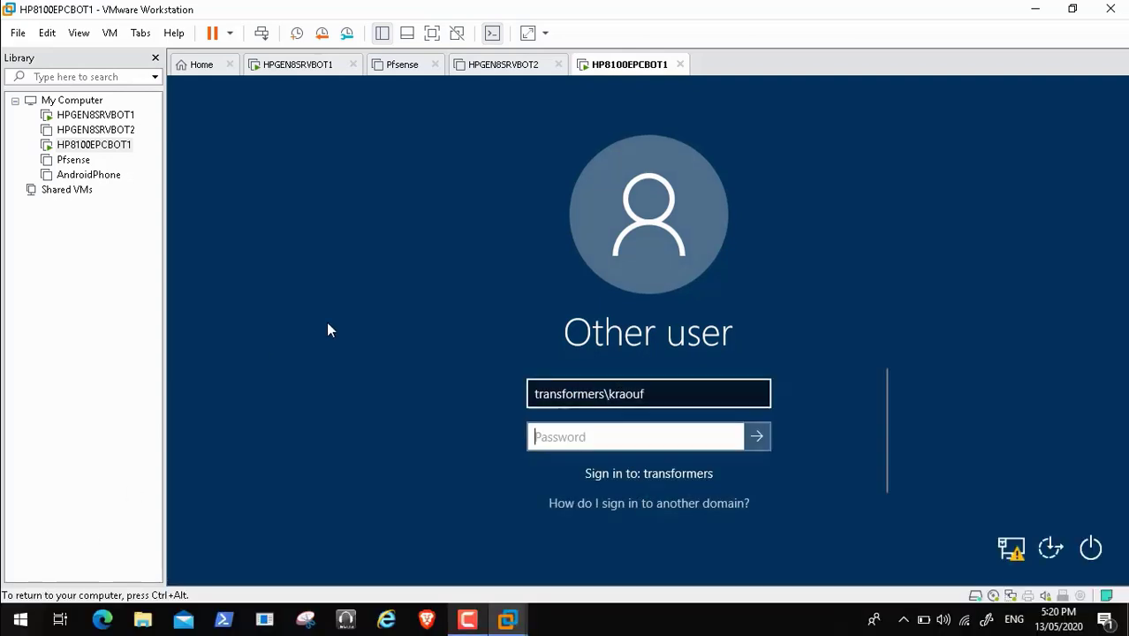
left_click(282, 71)
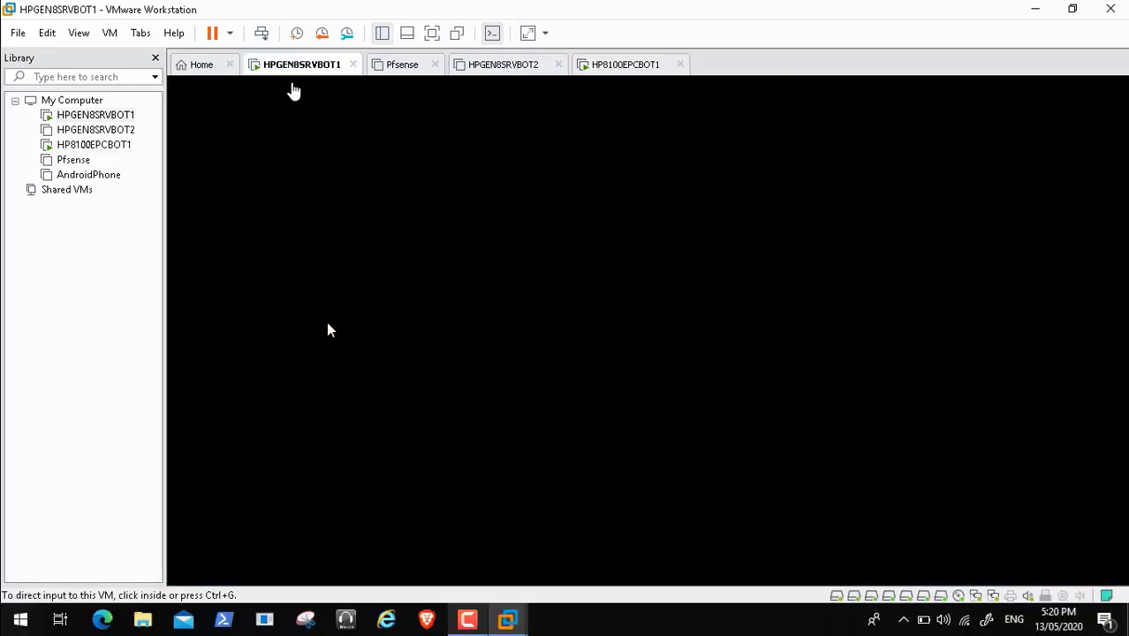
Wake the HPGEN8SRVBOT1 desktop and launch Transformers Console, dismissing the Free Course notification
left_click(445, 327)
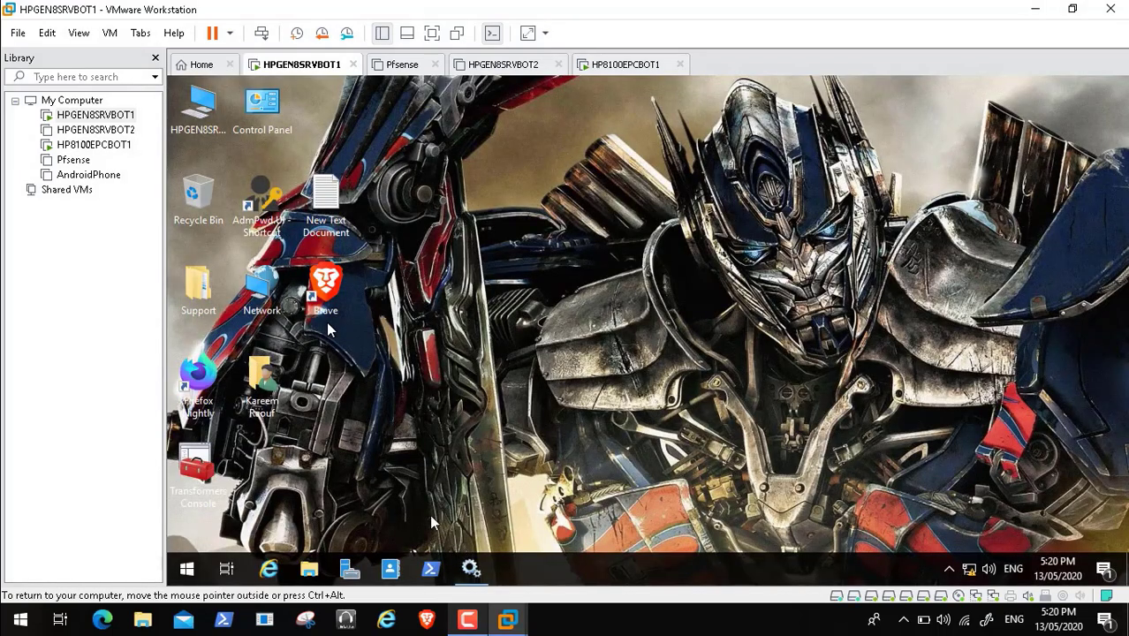
left_click(199, 473)
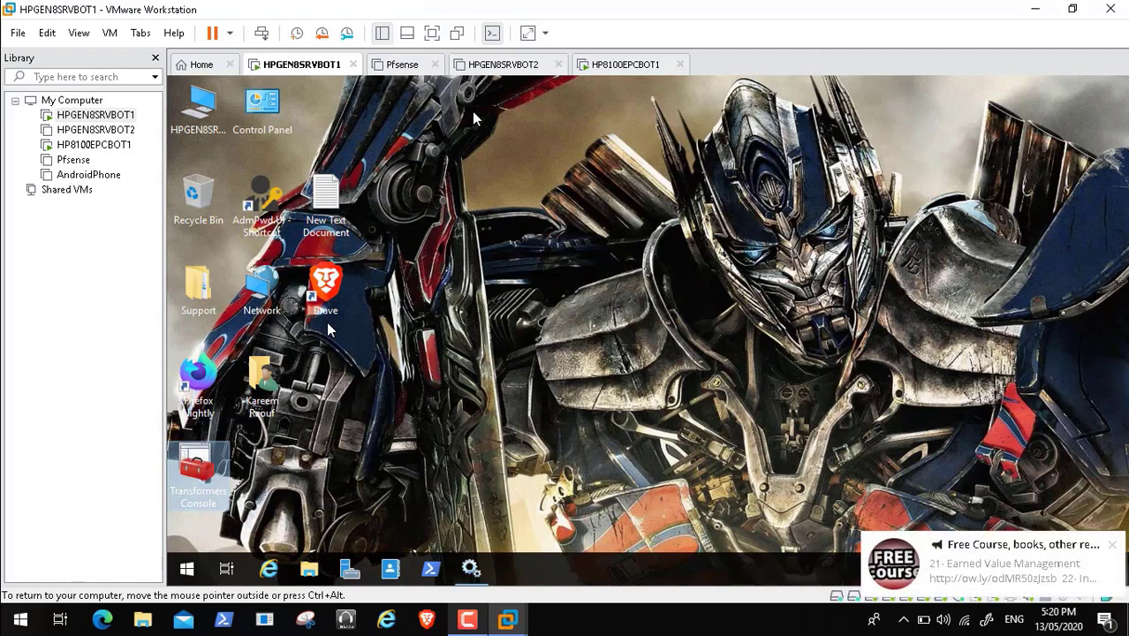
left_click(468, 619)
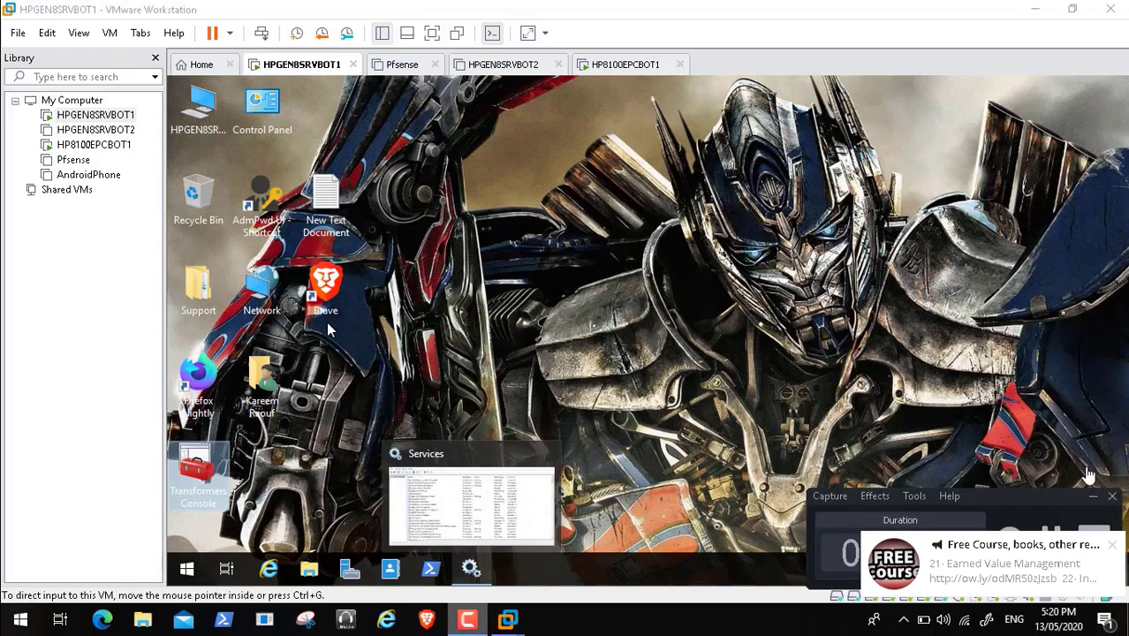
left_click(1093, 496)
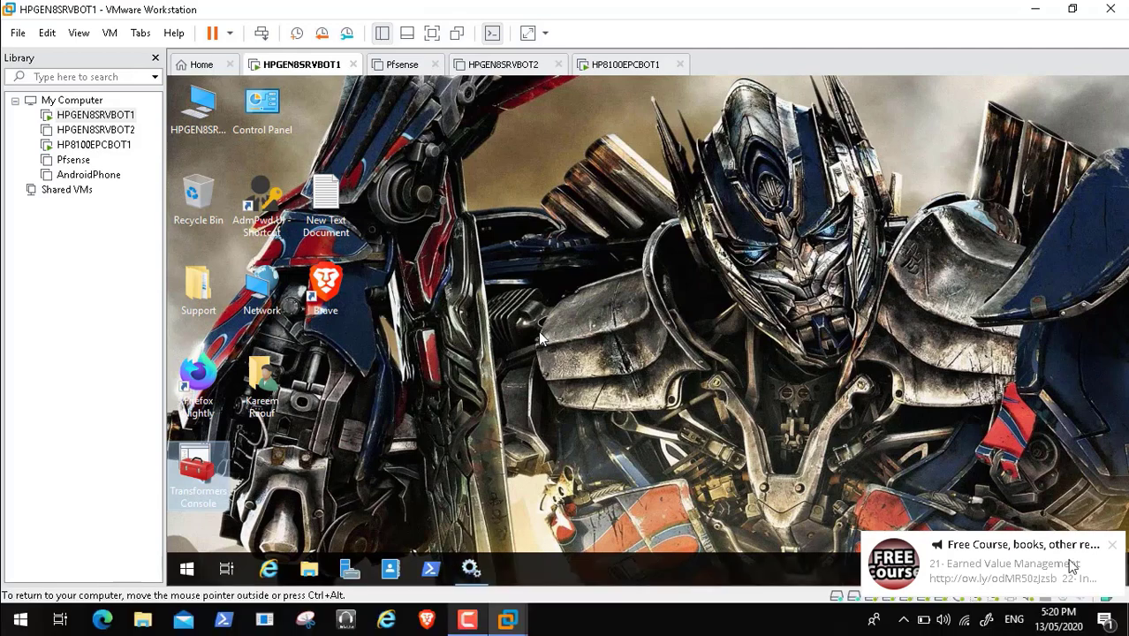
left_click(1111, 546)
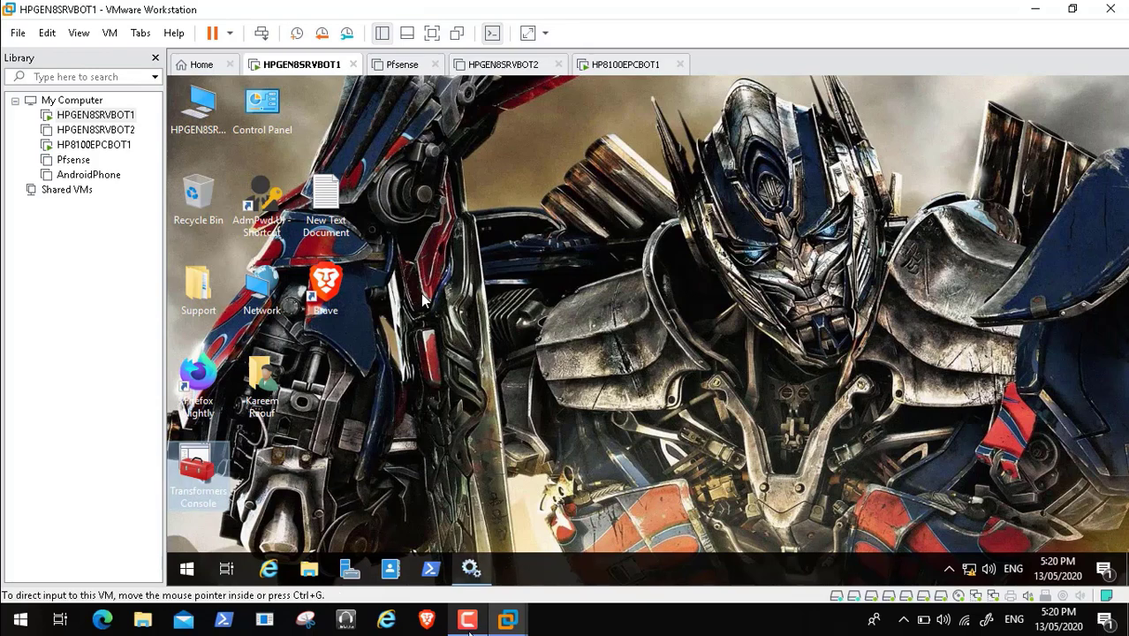
mouse_move(843, 552)
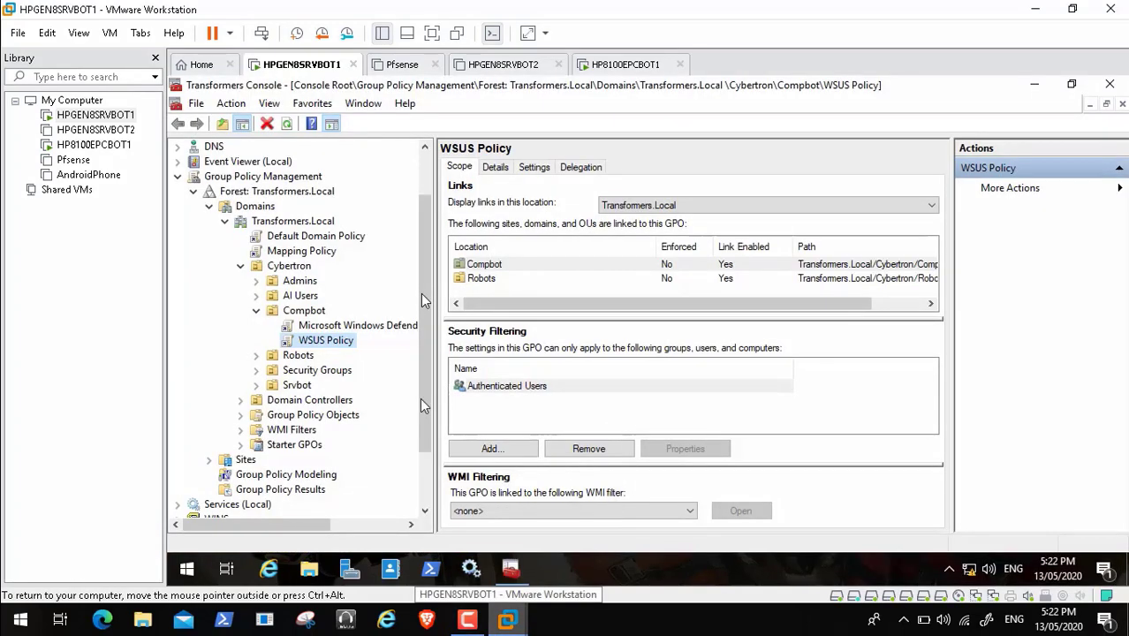
Restart the DHCP service on hpgen8srvbot1.transformers.local via All Tasks > Restart
scroll(423, 300, "down", 3)
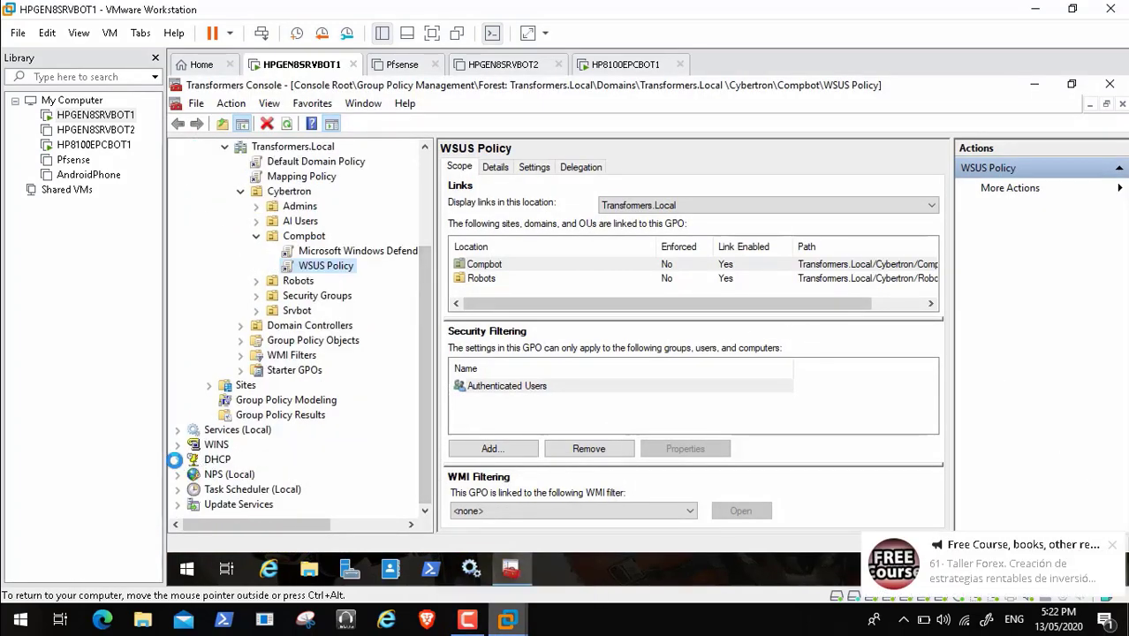
left_click(1114, 548)
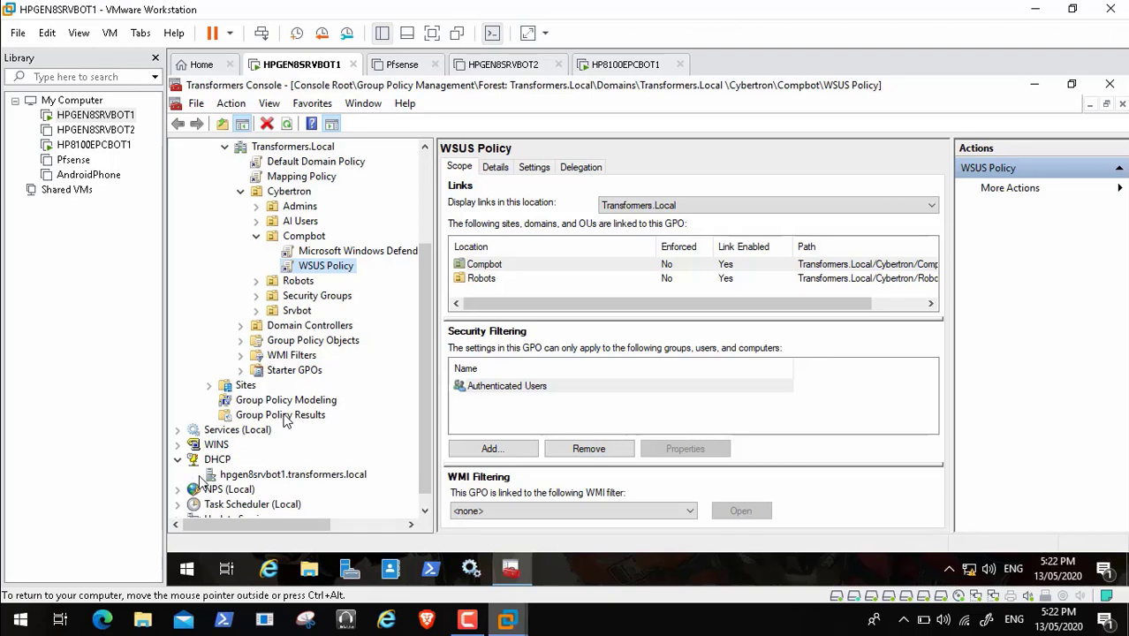
left_click(425, 510)
left_click(425, 511)
left_click(425, 510)
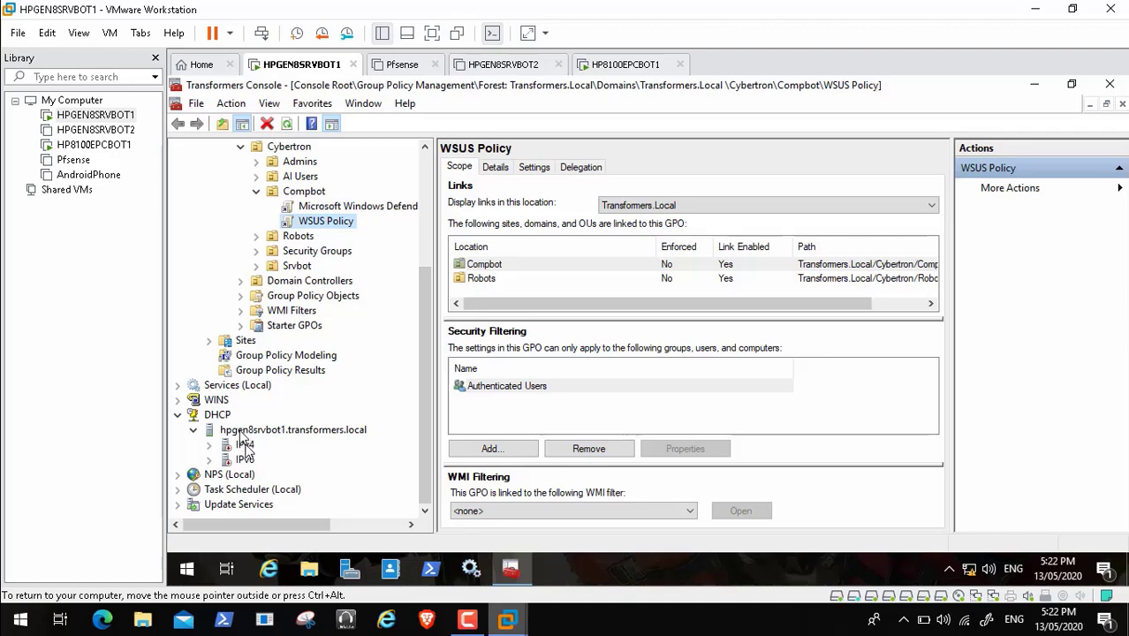
right_click(243, 446)
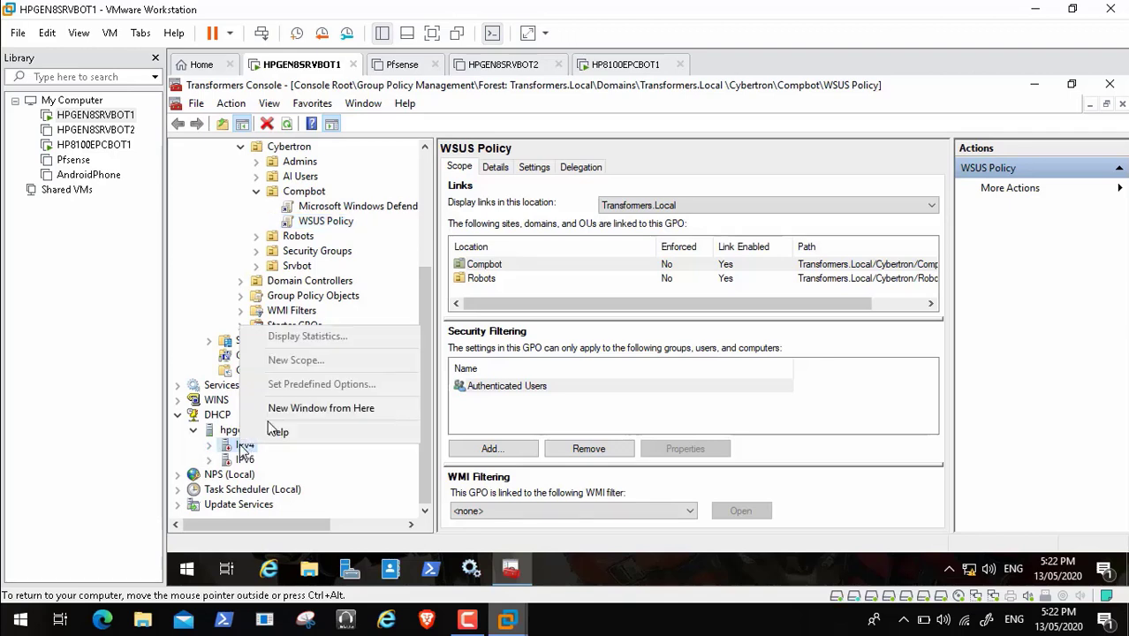
left_click(237, 432)
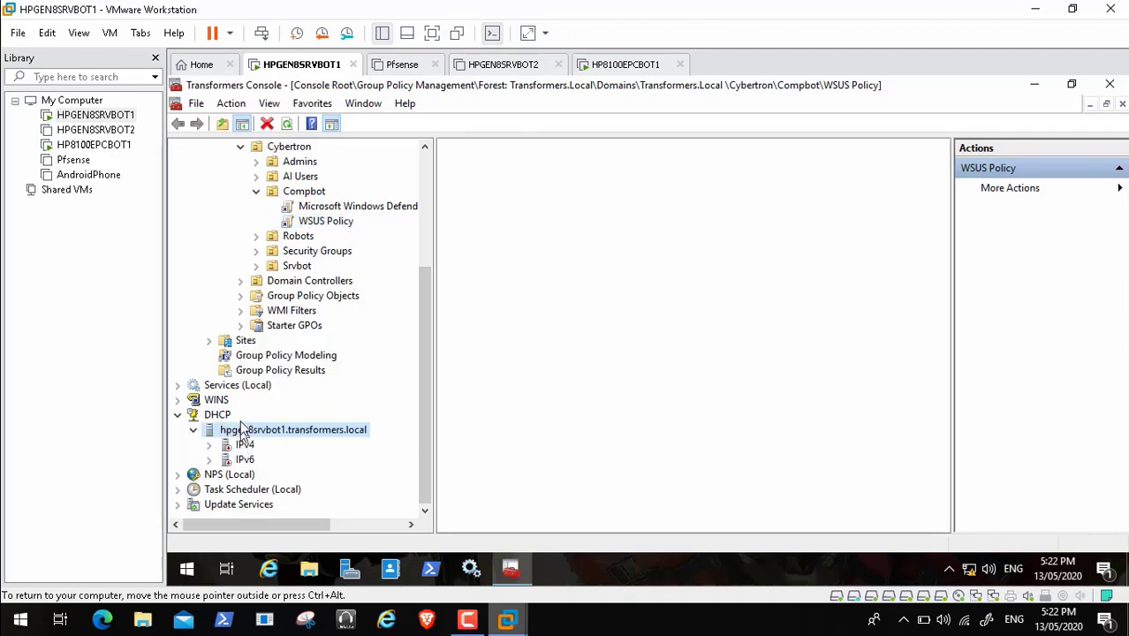
right_click(248, 431)
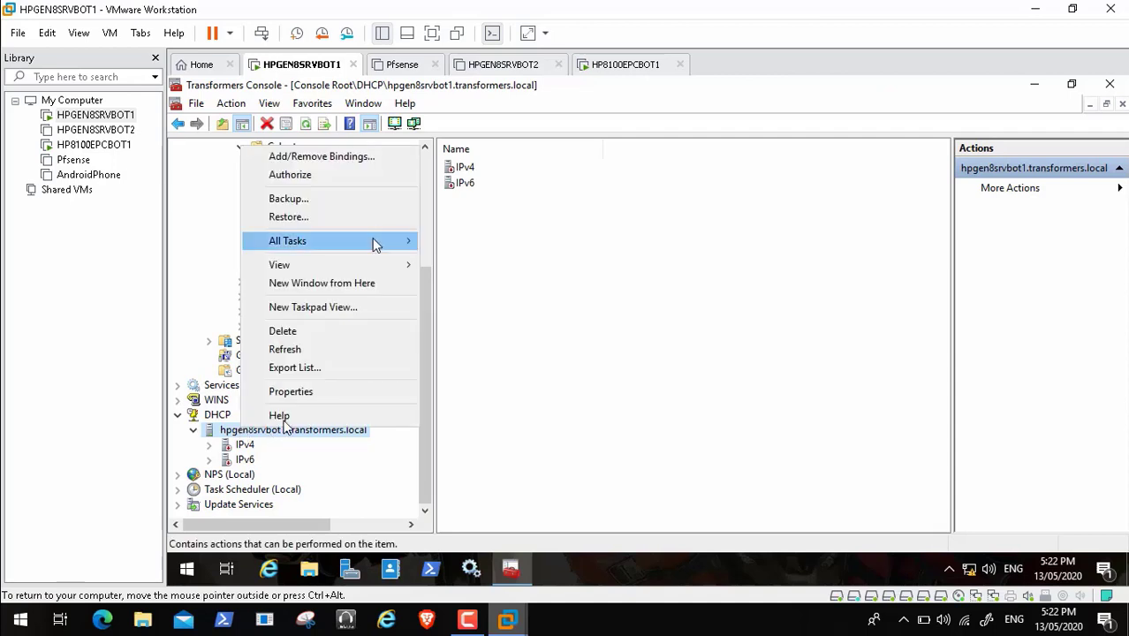
mouse_move(378, 241)
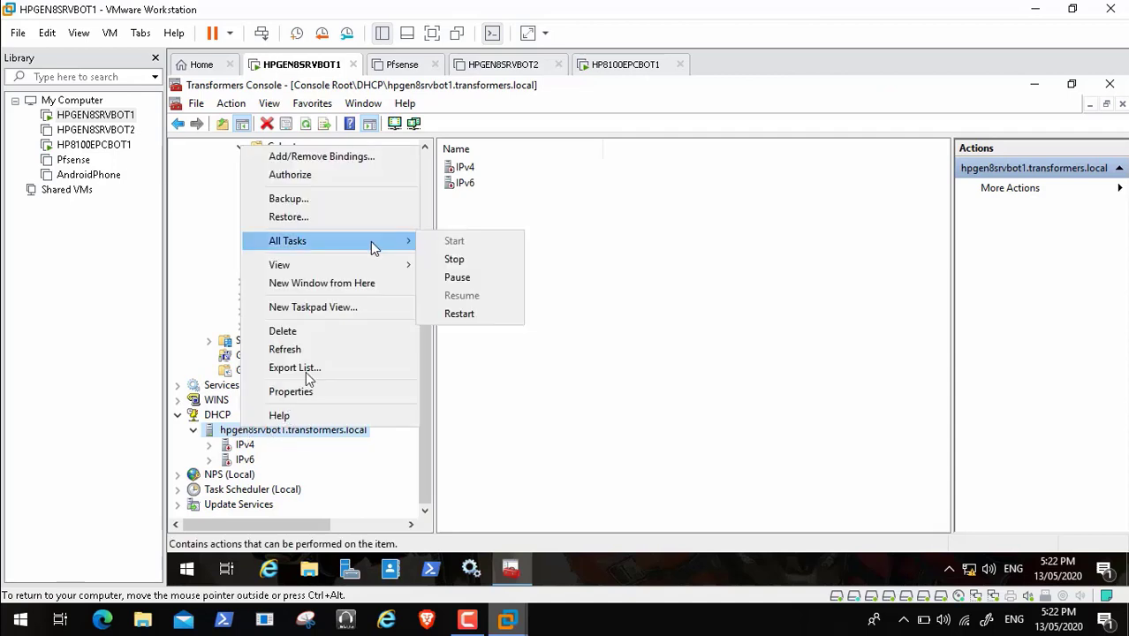
left_click(473, 317)
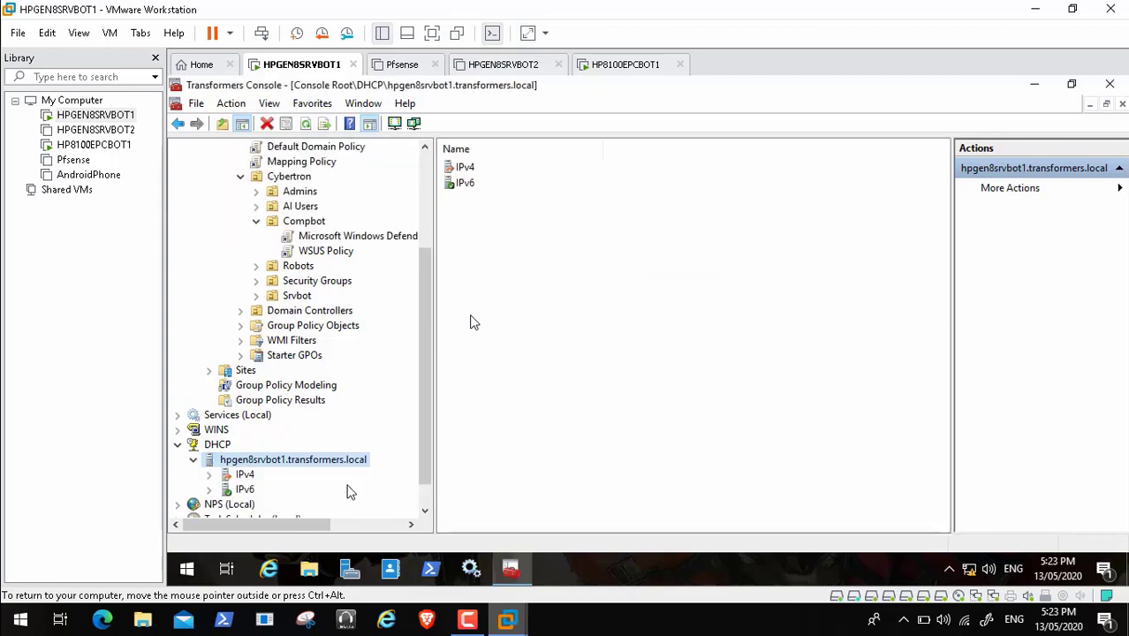
Expand the DHCP server's IPv4 and IPv6 branches, then switch to HP8100EPCBOT1
left_click(210, 476)
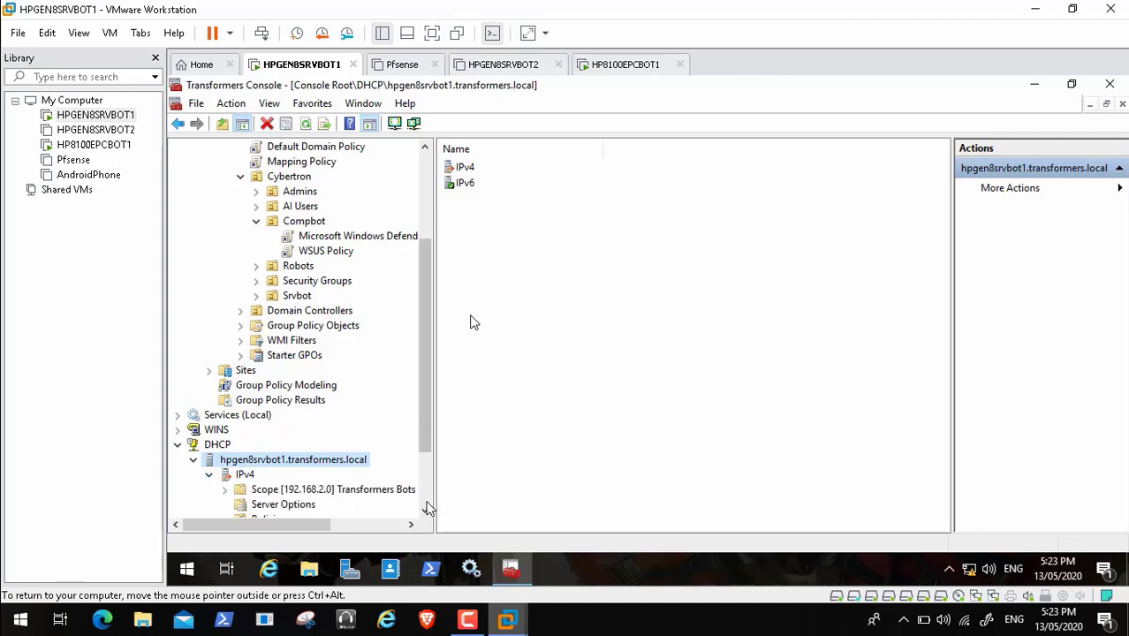
scroll(427, 508, "down", 2)
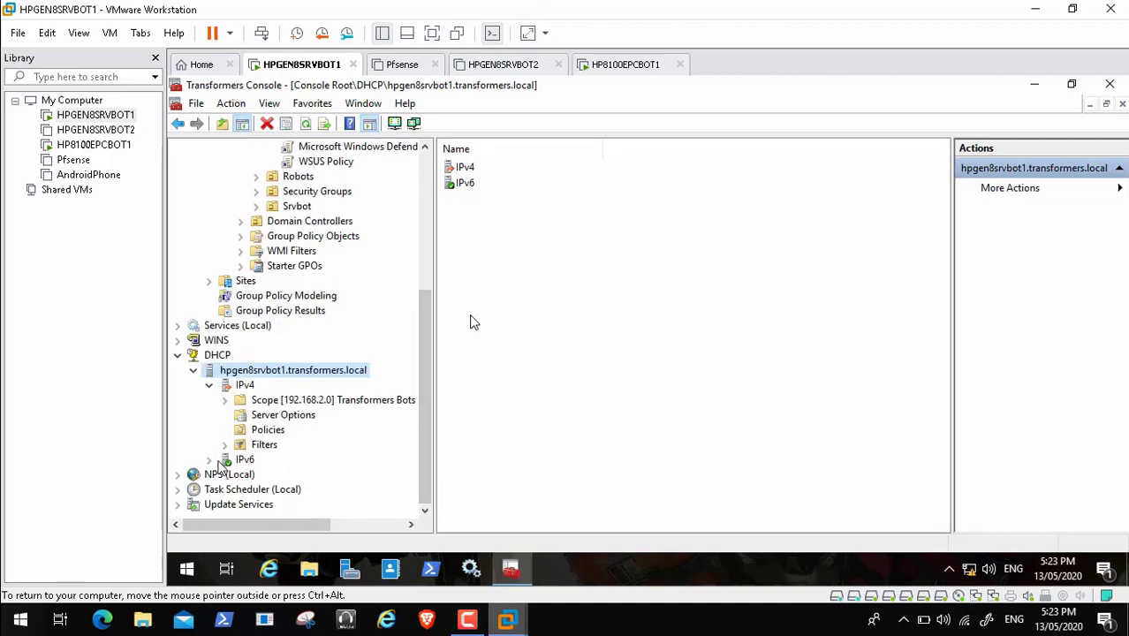
left_click(214, 461)
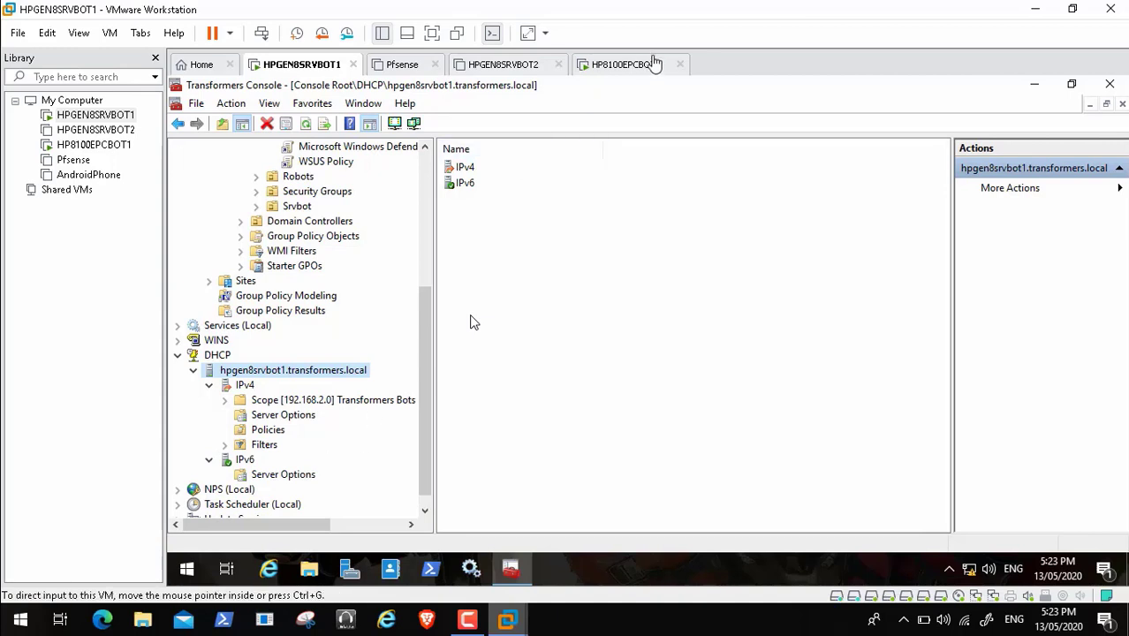
left_click(650, 65)
Send Ctrl+Alt+Del to HP8100EPCBOT1 and dismiss the unauthorized access notice
left_click(590, 426)
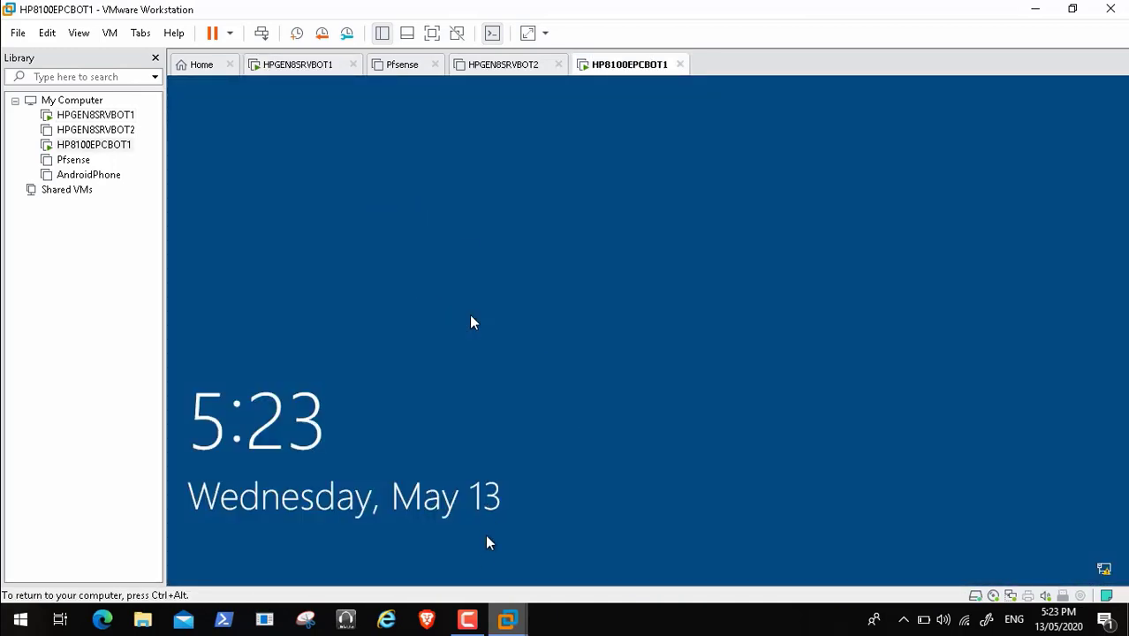
key("ctrl+alt")
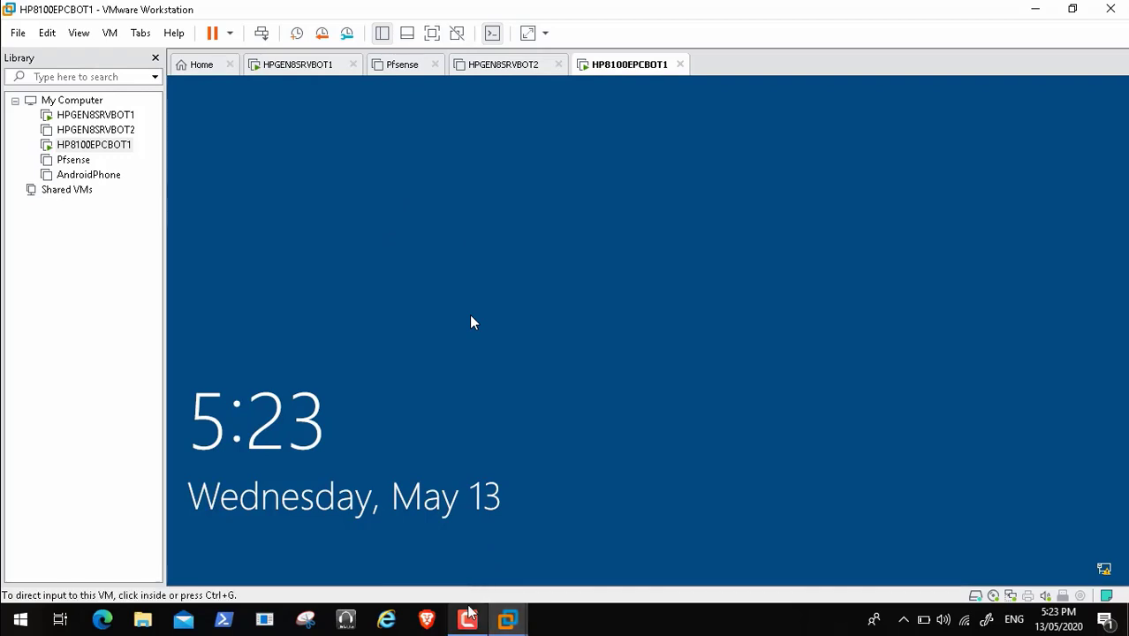
left_click(263, 35)
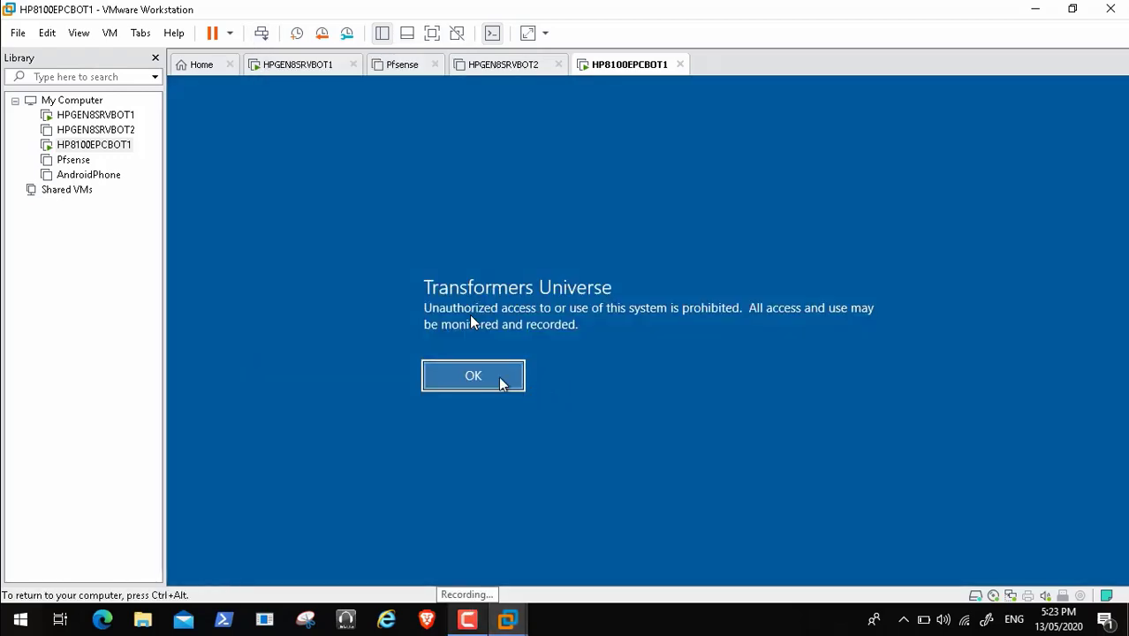
left_click(500, 382)
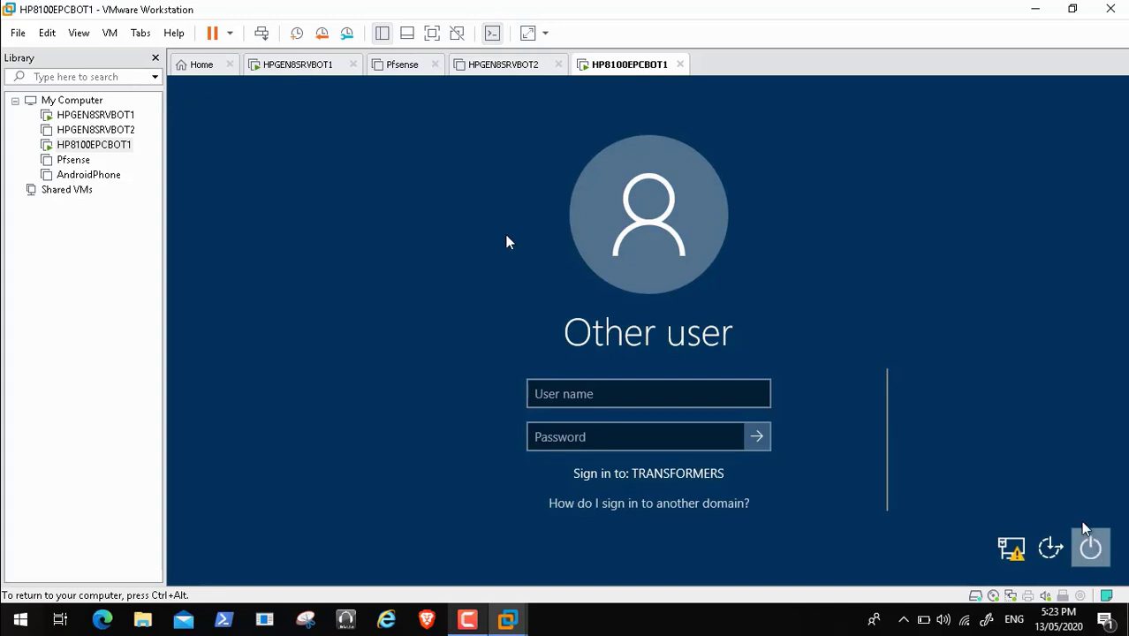
Restart HP8100EPCBOT1 from the sign-in screen's power options
left_click(624, 576)
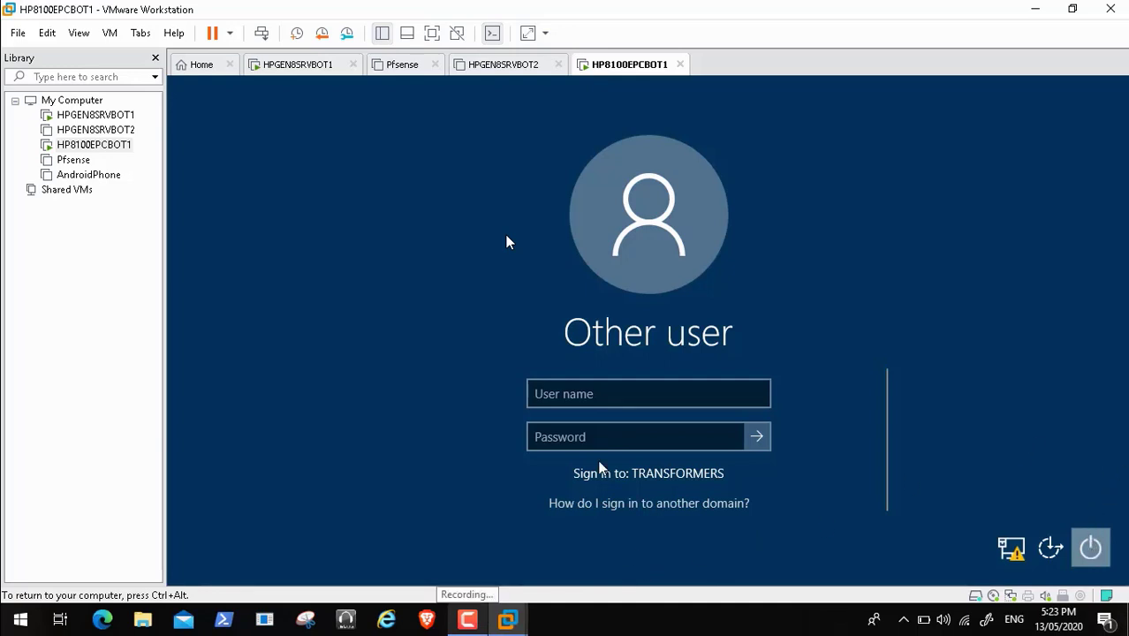
left_click(569, 394)
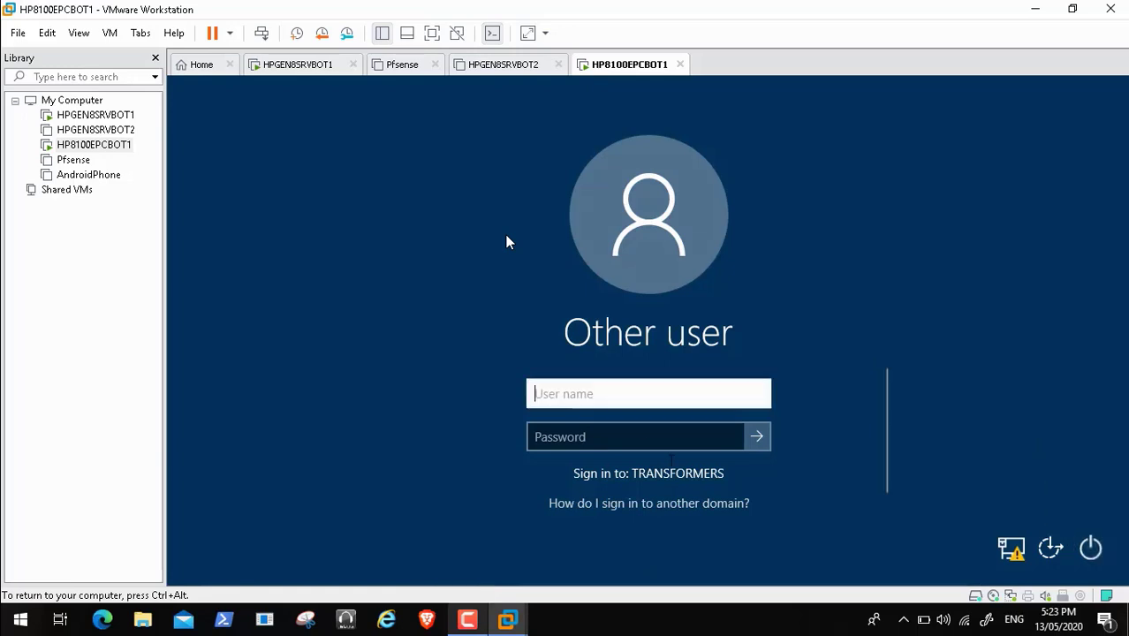
left_click(1092, 548)
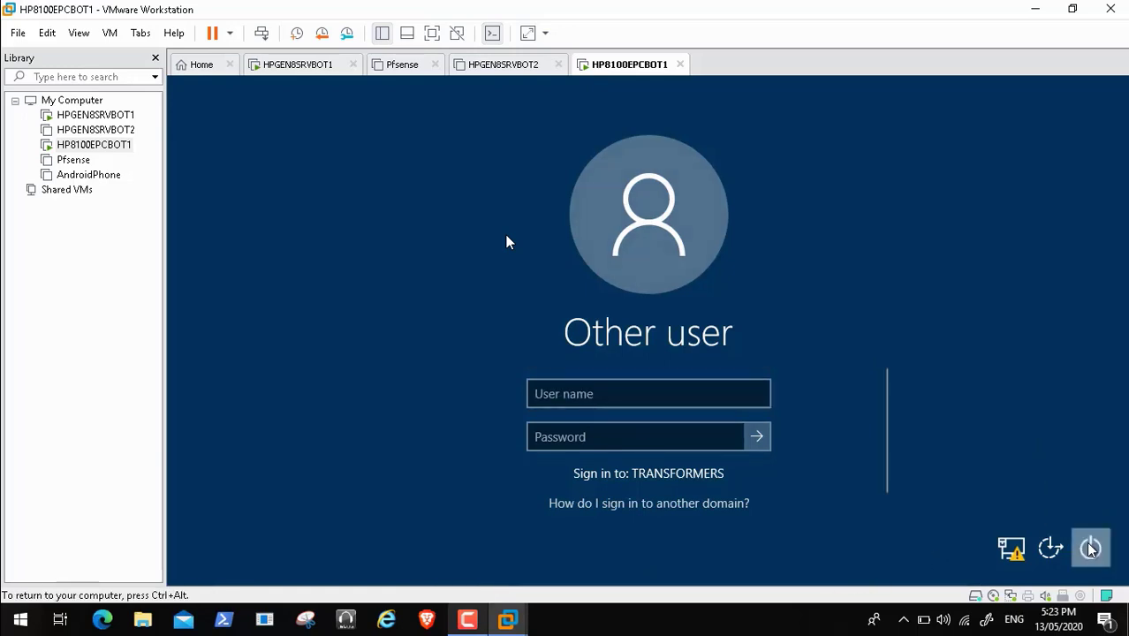
left_click(1077, 506)
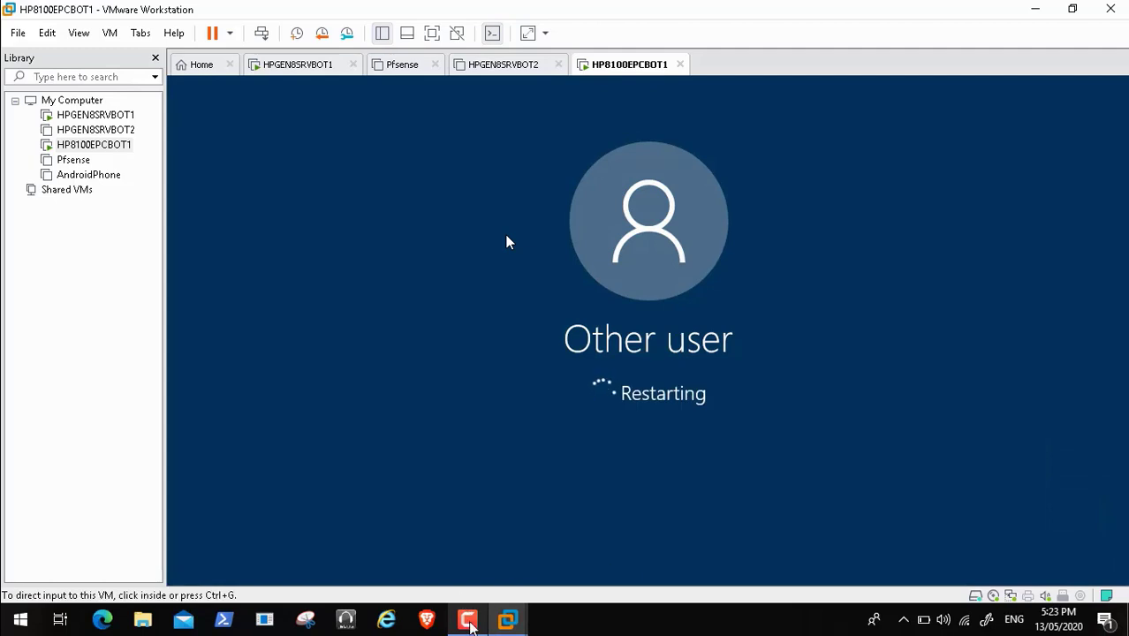
Bring up the sign-in prompt after the reboot and dismiss the access notice
left_click(471, 624)
left_click(1048, 543)
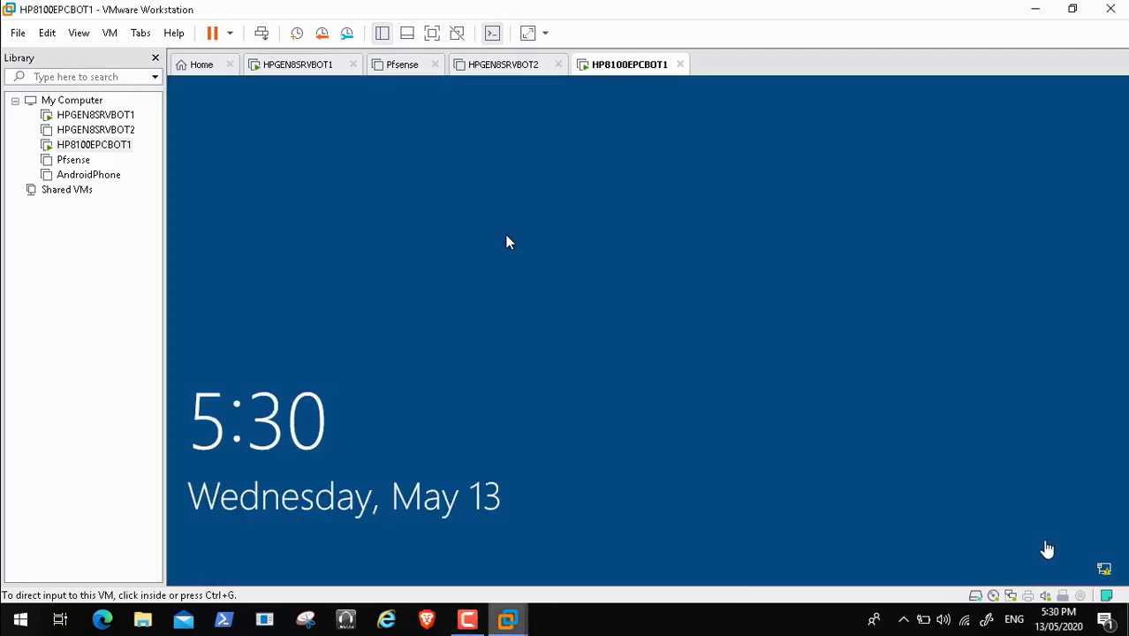
left_click(261, 39)
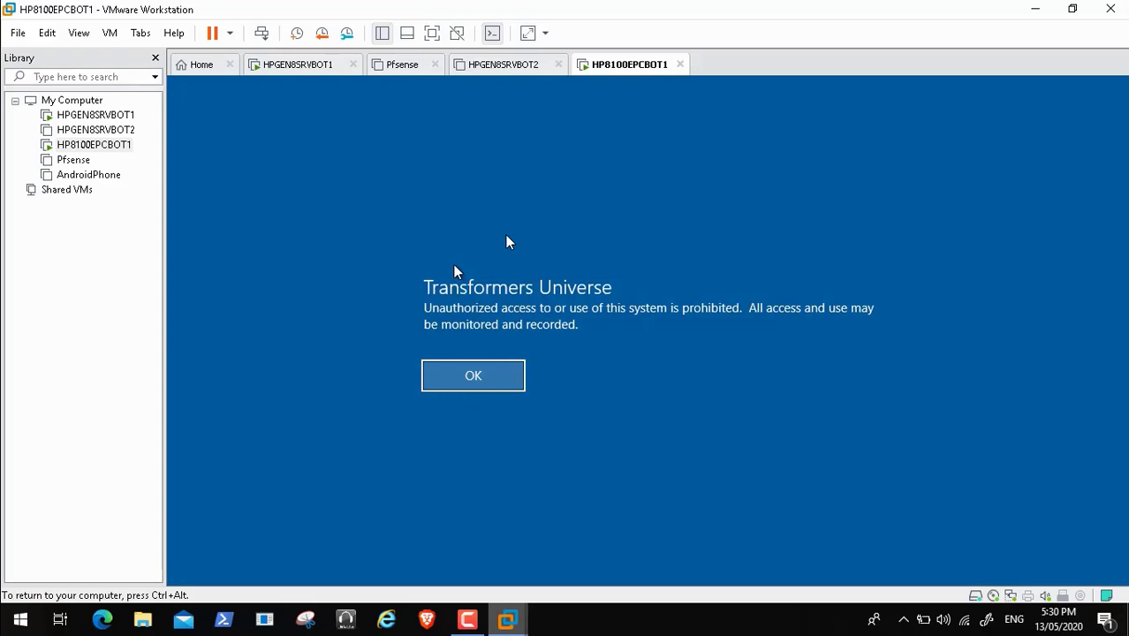
left_click(472, 376)
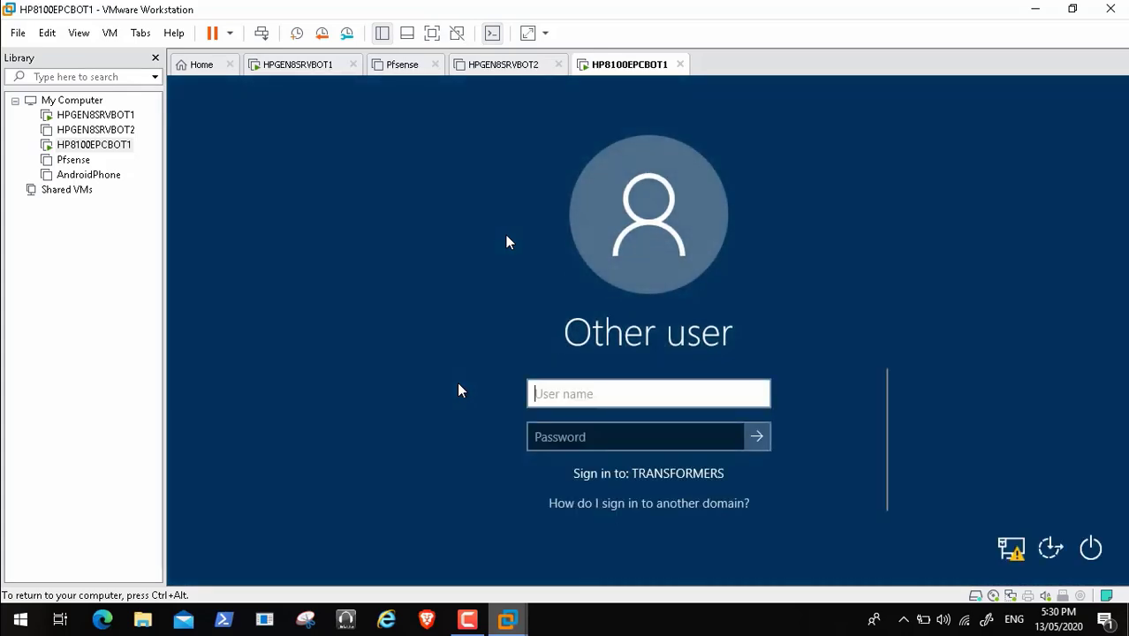
Sign in with the transformers domain account and password to reach the Windows 10 desktop
type("transfor")
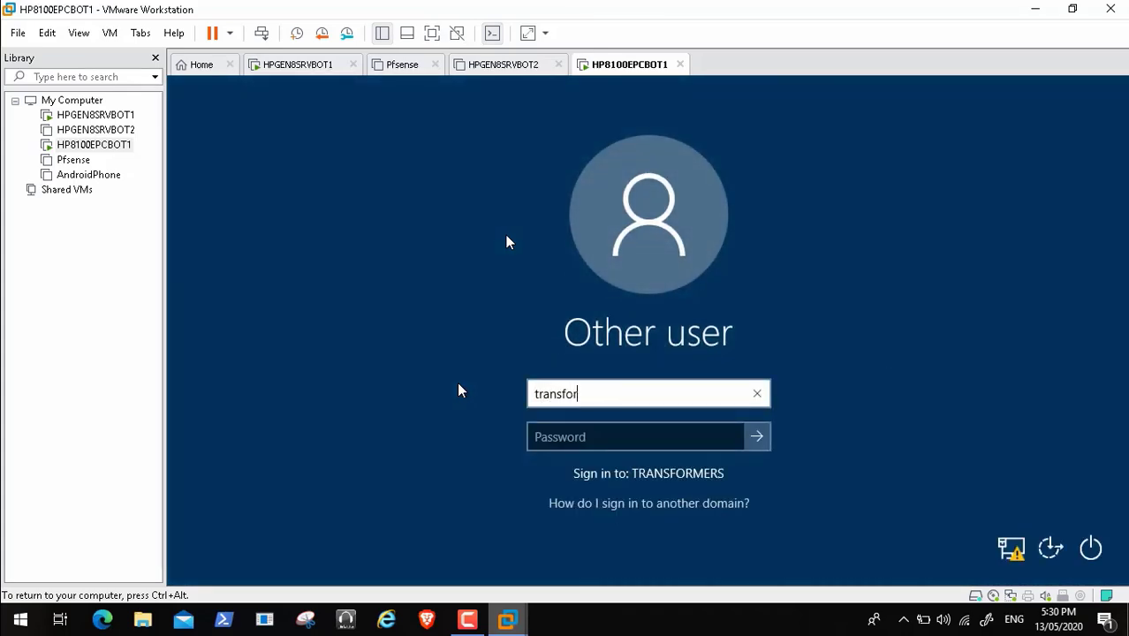
type("mers\\")
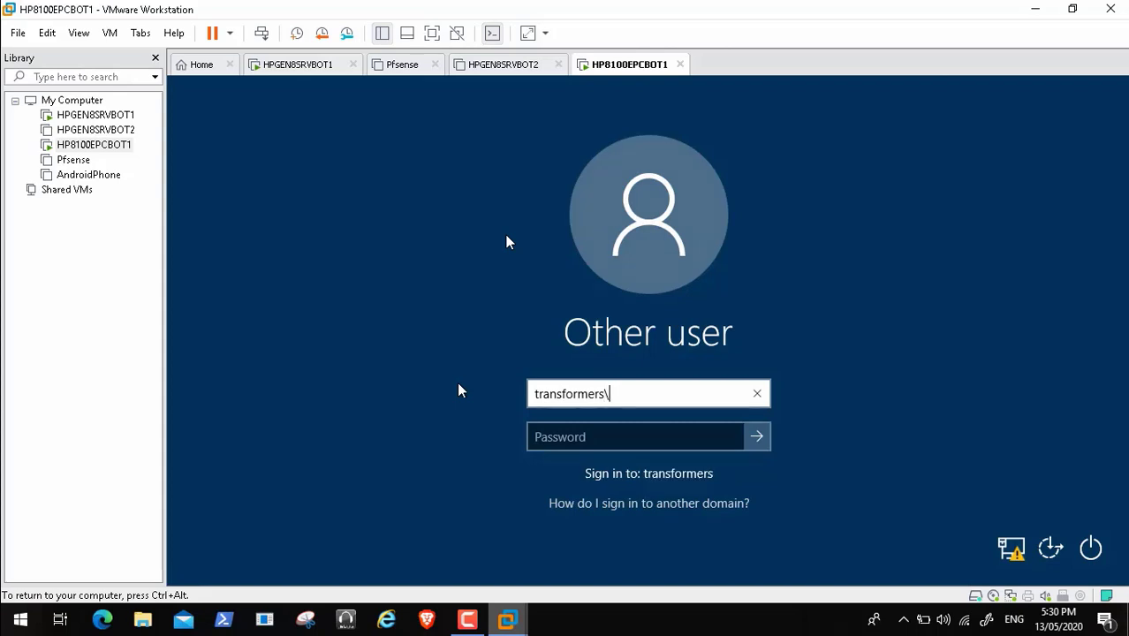
type("kraouf")
key("Tab")
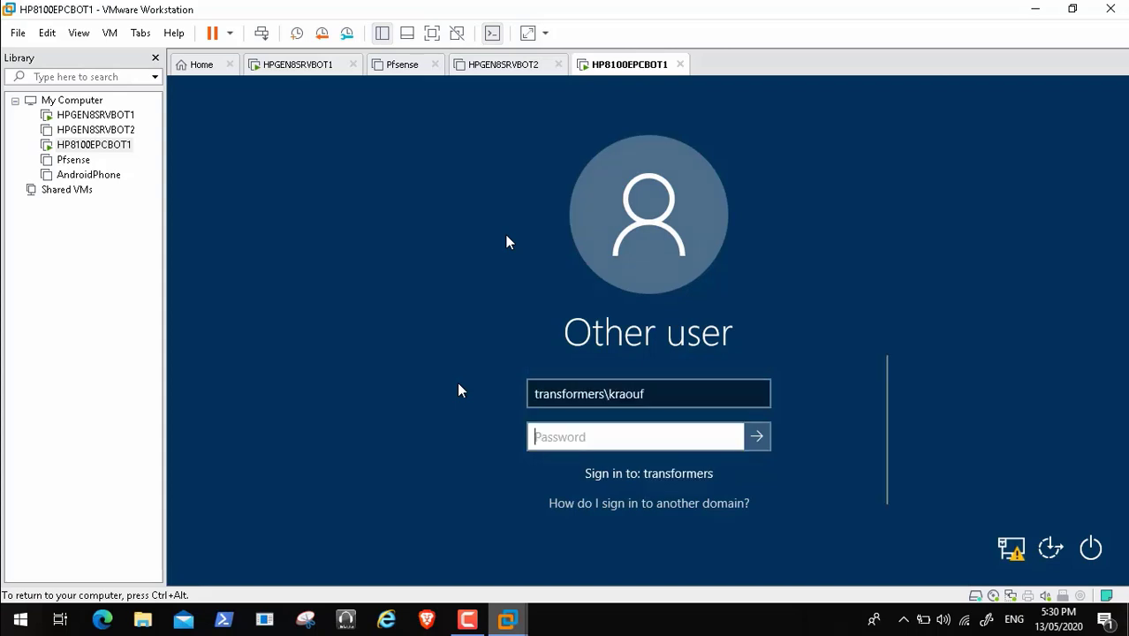
type("****")
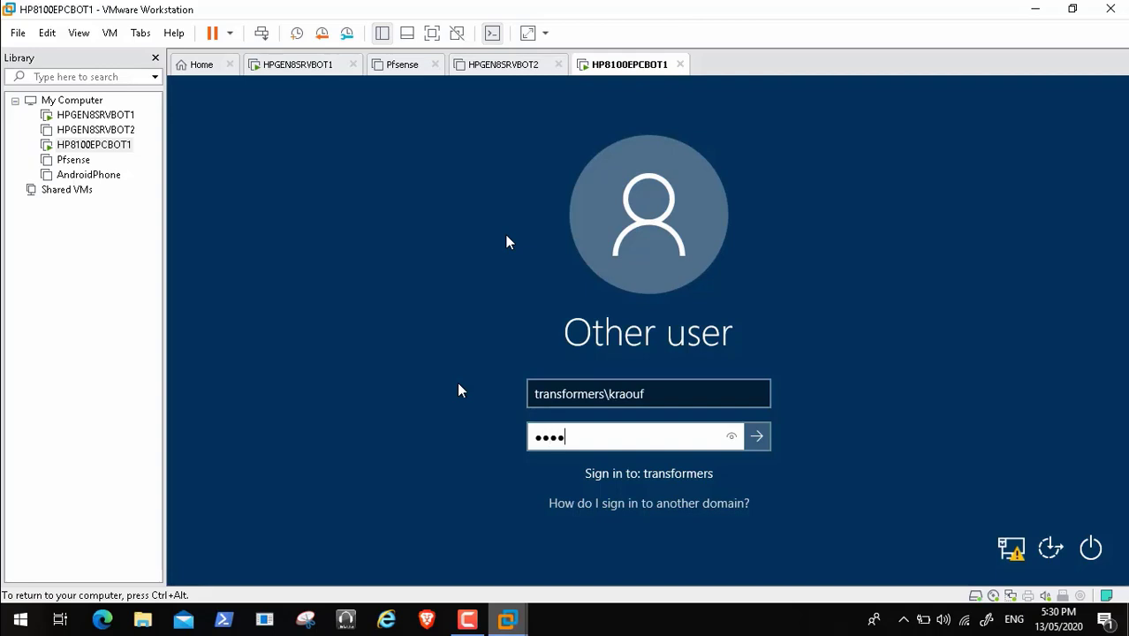
type("******")
key("Return")
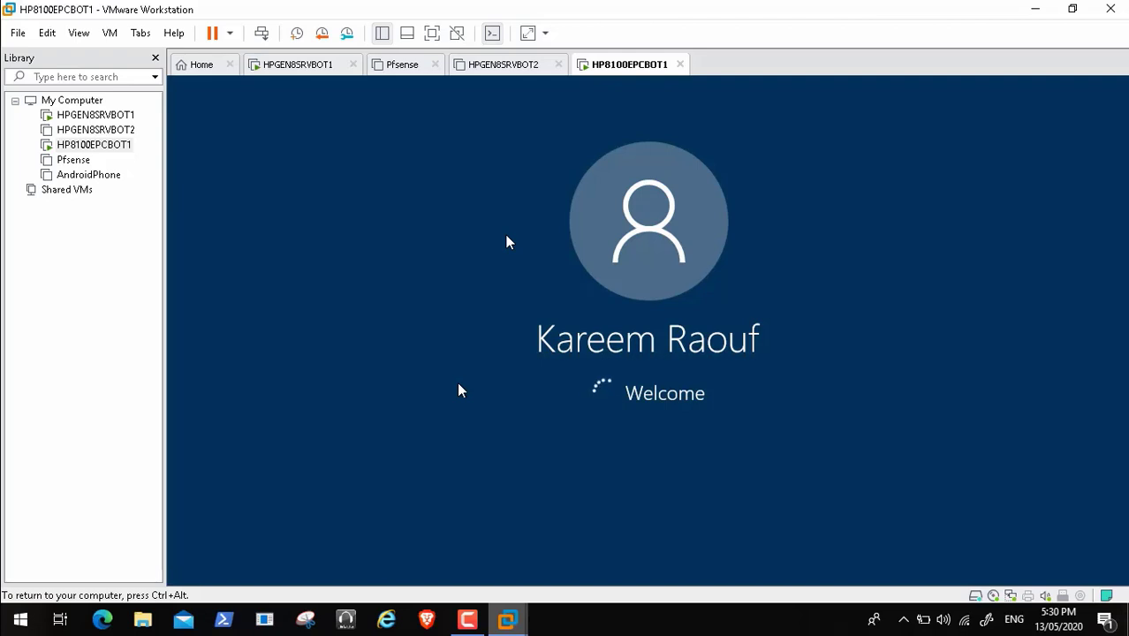
left_click(466, 619)
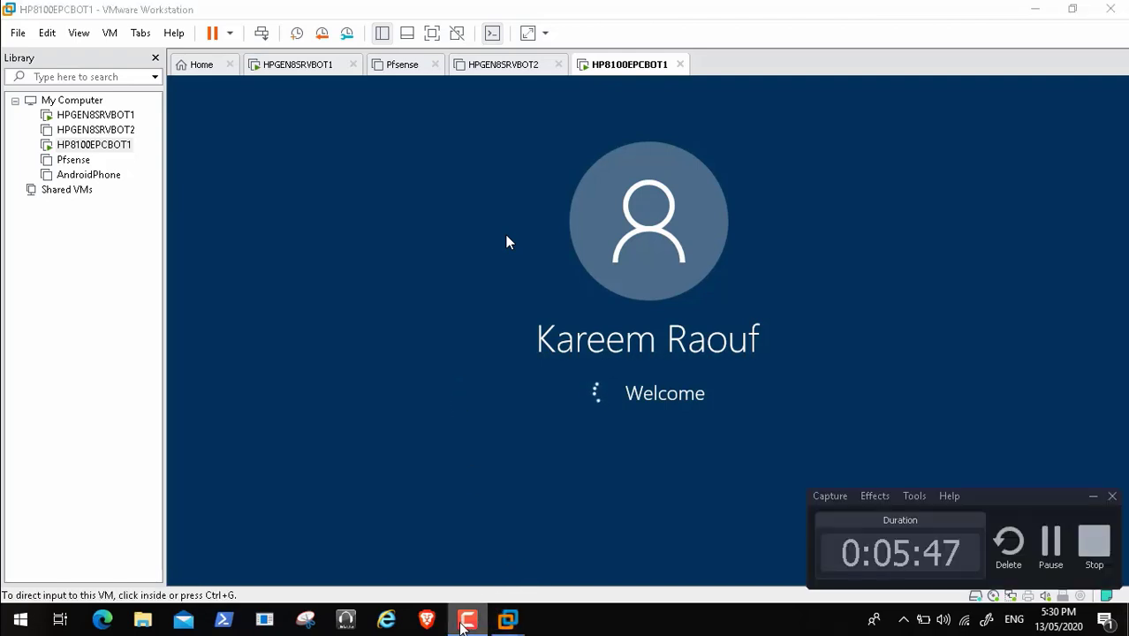
left_click(1048, 534)
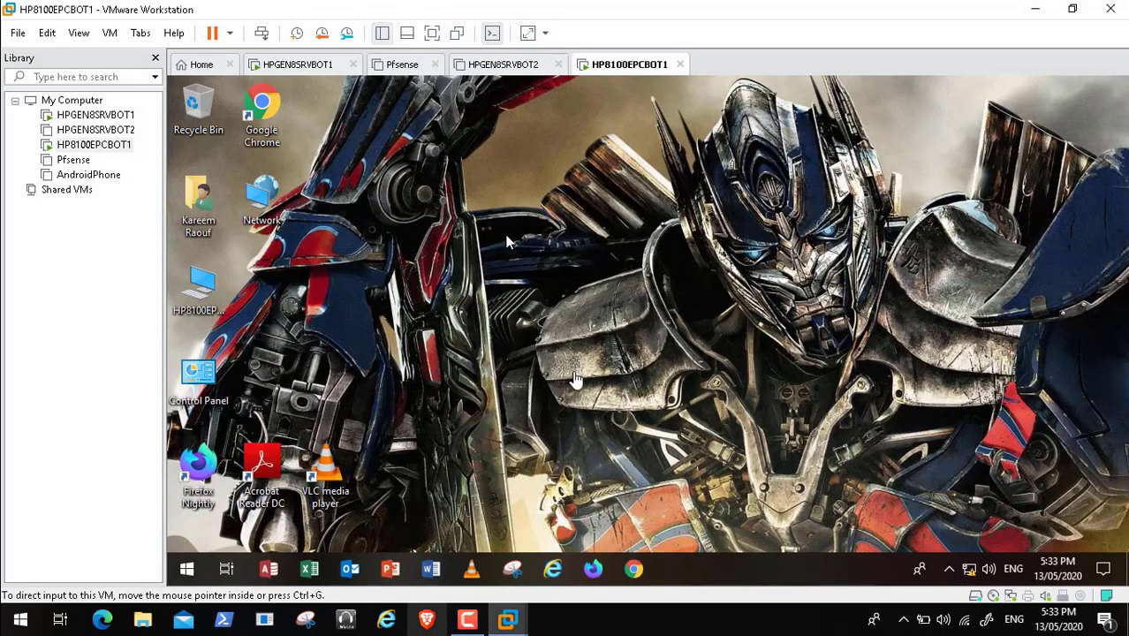
Open the HP8100EPCBOT1 guest's Control Panel from its Start menu, showing all items
left_click(188, 570)
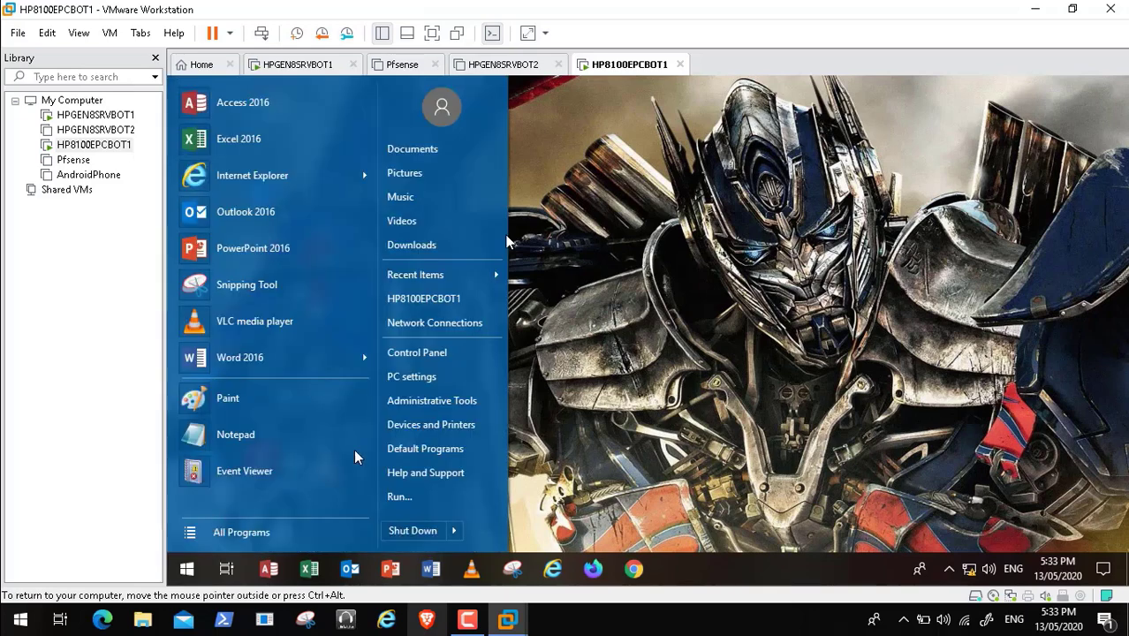
left_click(457, 356)
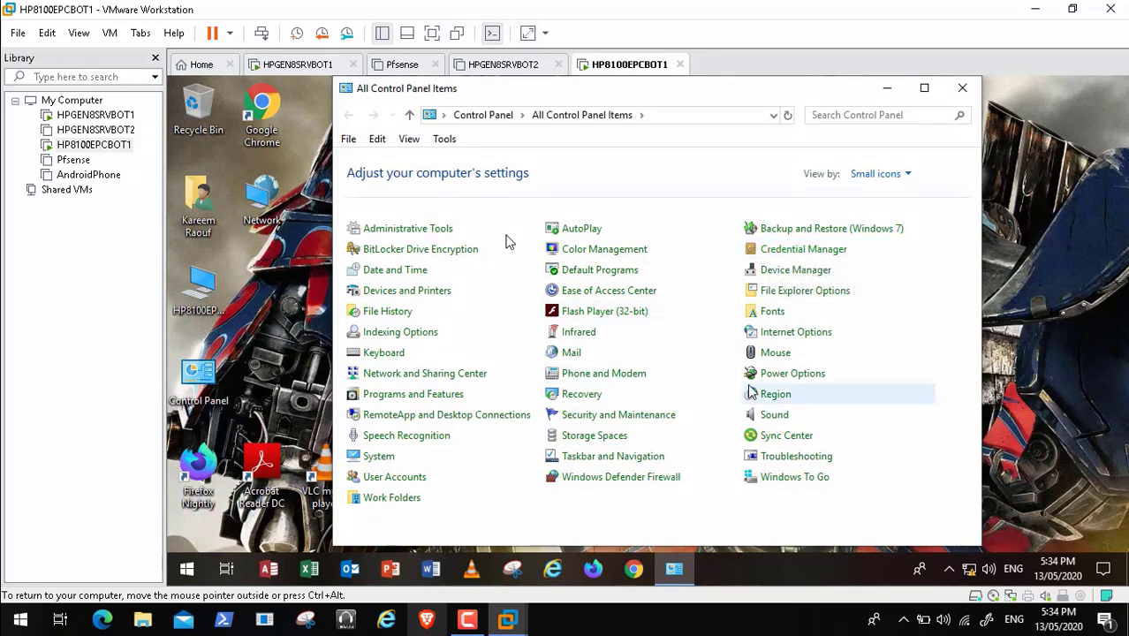
Bring up the LAN settings from Internet Options' Connections tab, showing proxy 192.168.2.10 port 3128
left_click(814, 341)
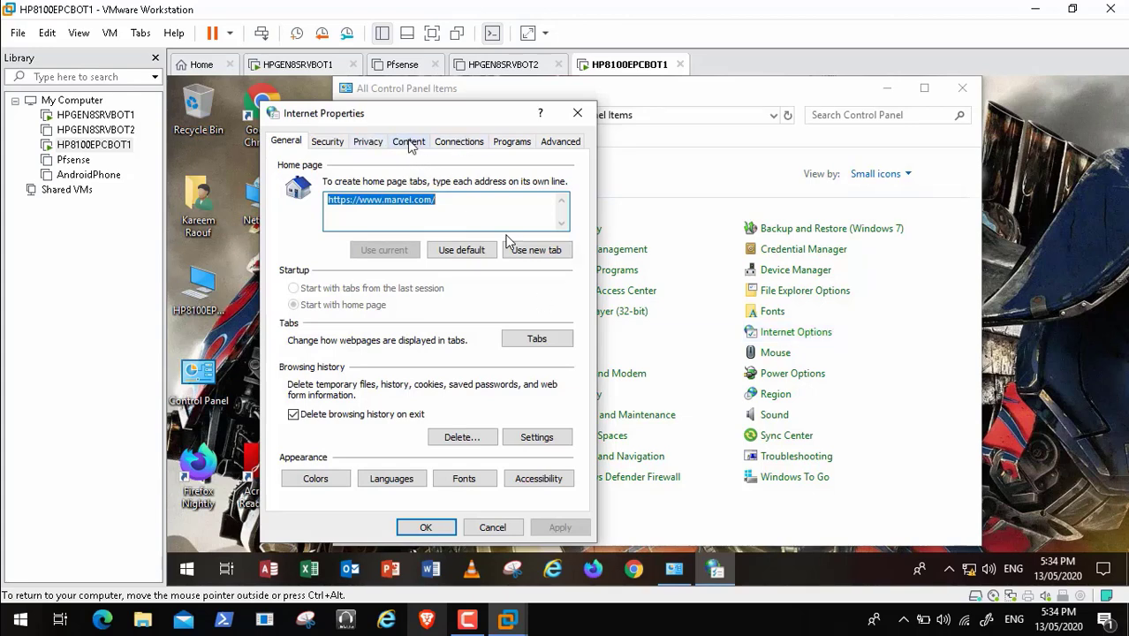
left_click(459, 143)
left_click(520, 438)
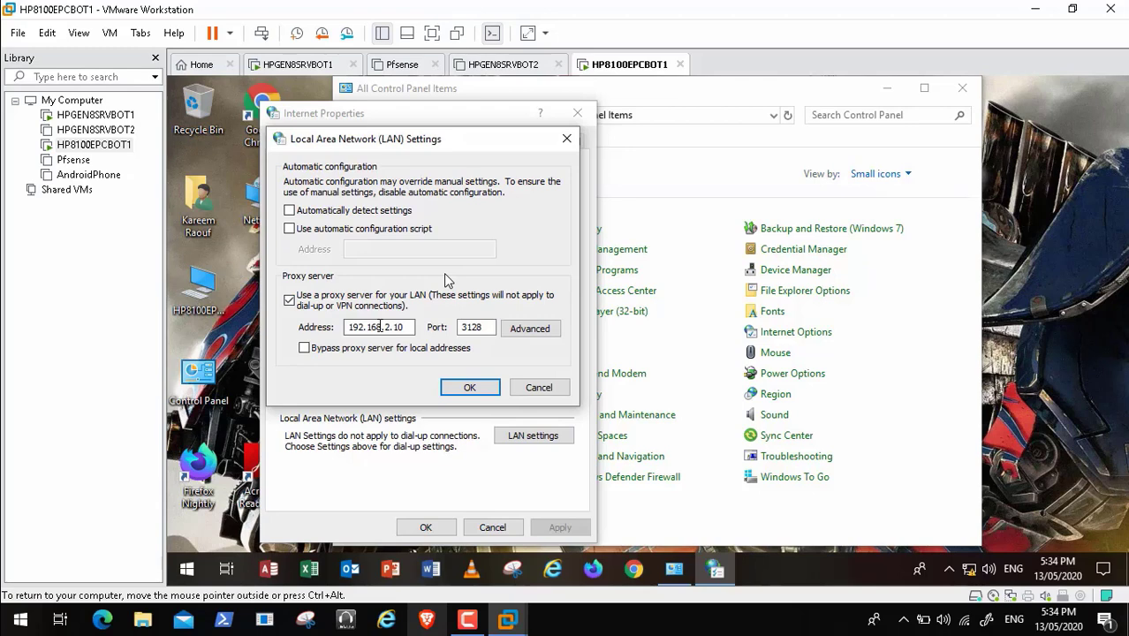
Turn off the LAN proxy server, then bring up the guest's Windows Settings home page
left_click(289, 301)
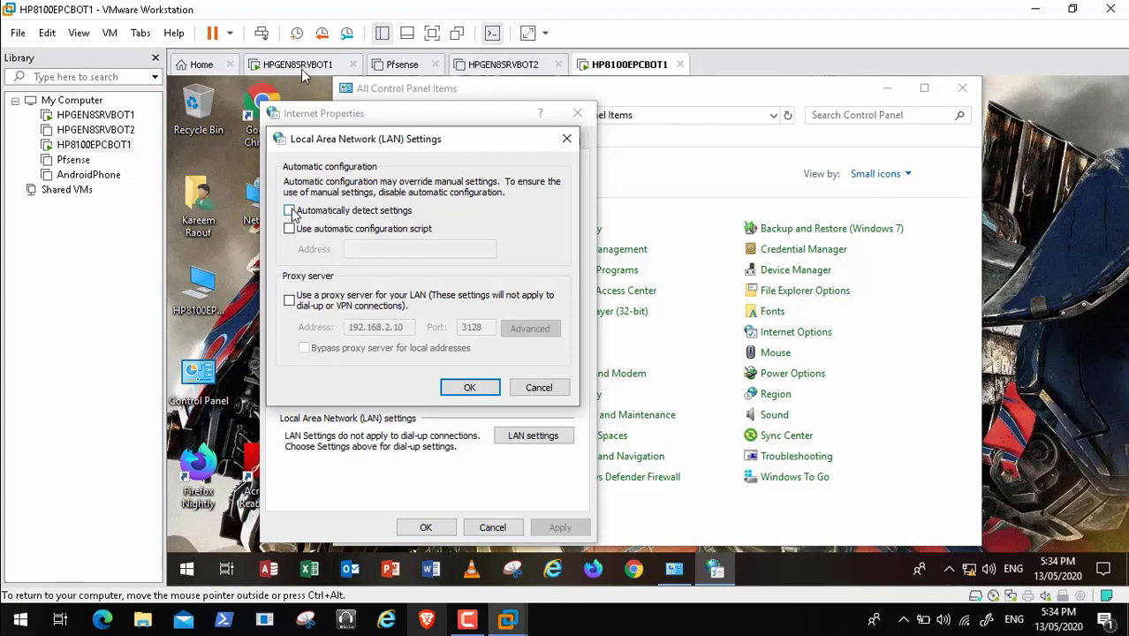
left_click(14, 607)
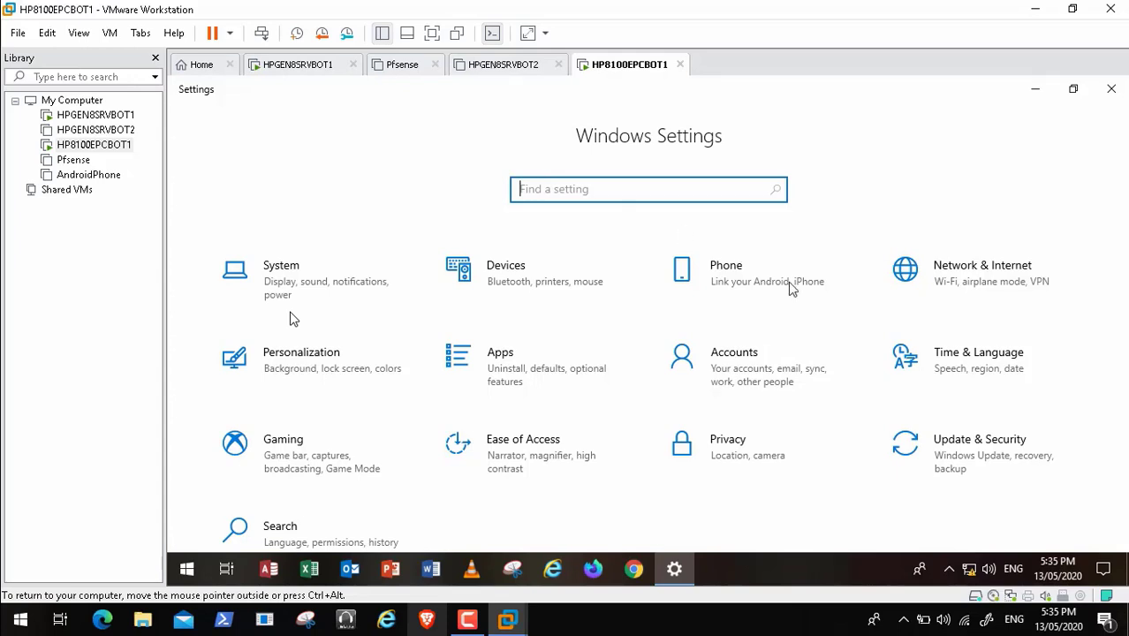
Retry Windows Update under Update & Security so the PC guest checks for updates again
left_click(966, 452)
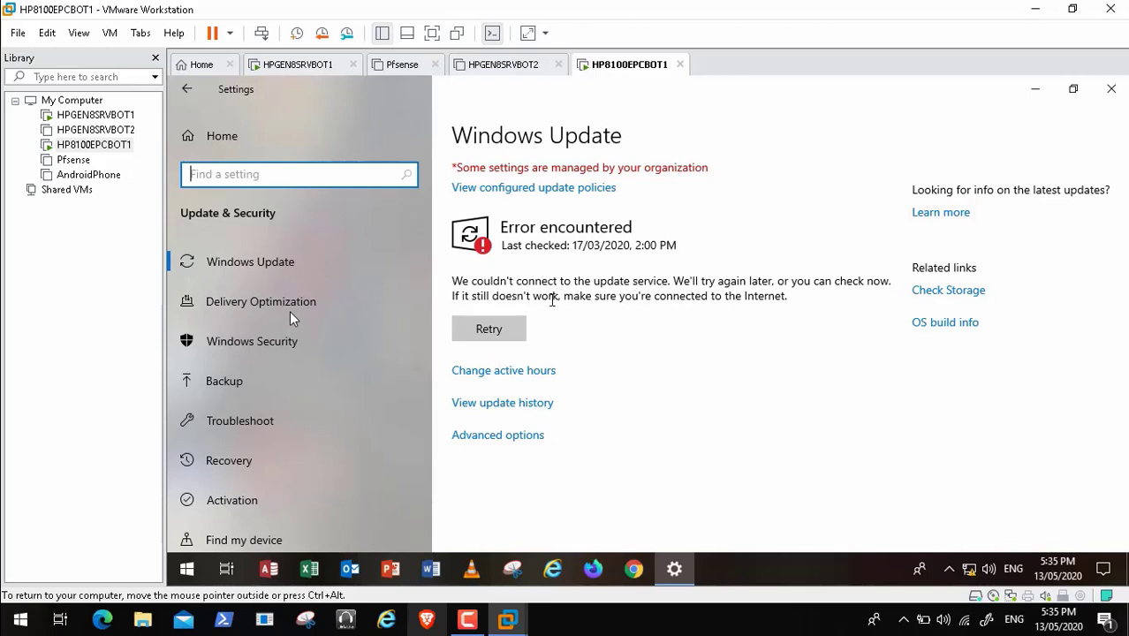
left_click(502, 329)
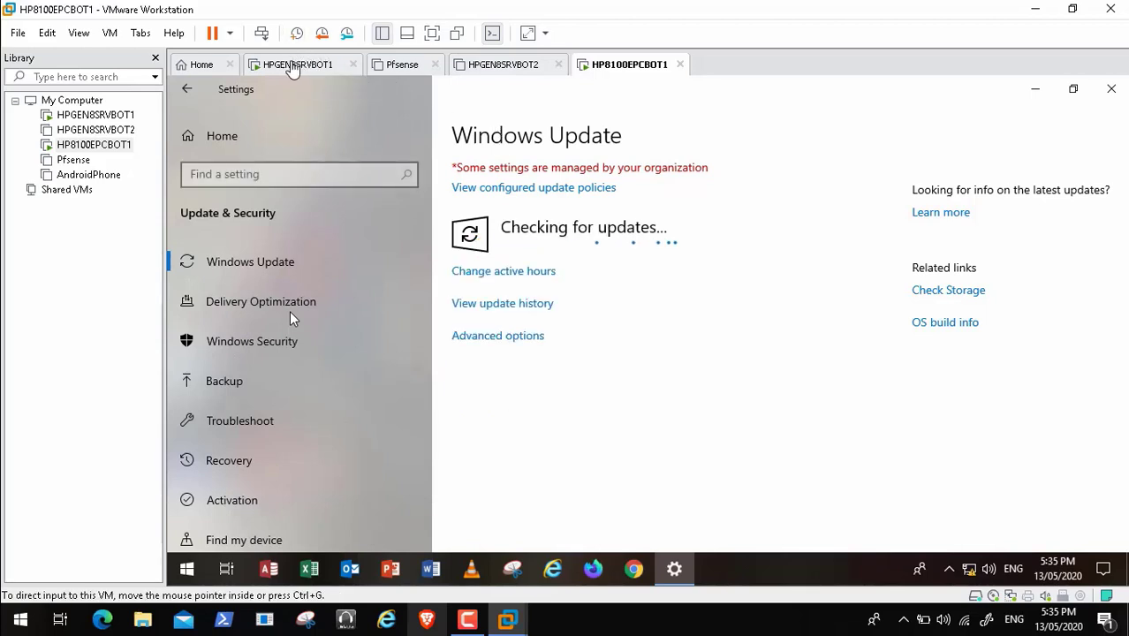
left_click(291, 66)
In the server's Transformers Console, collapse the Domains, Transformers.Local forest and DHCP branches
left_click(512, 451)
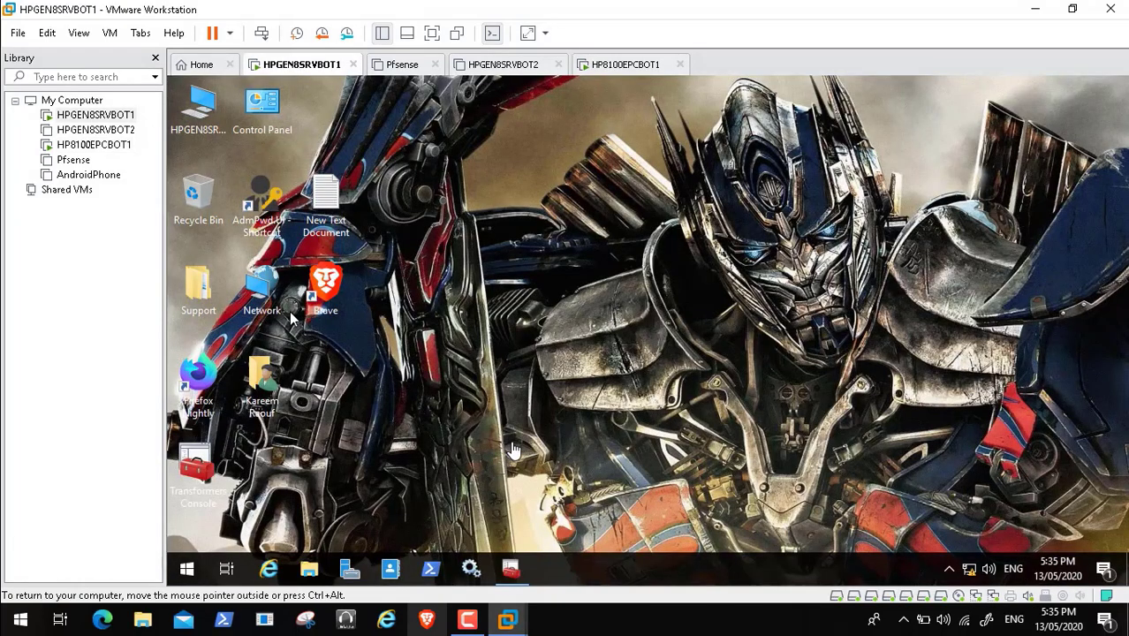
left_click(510, 568)
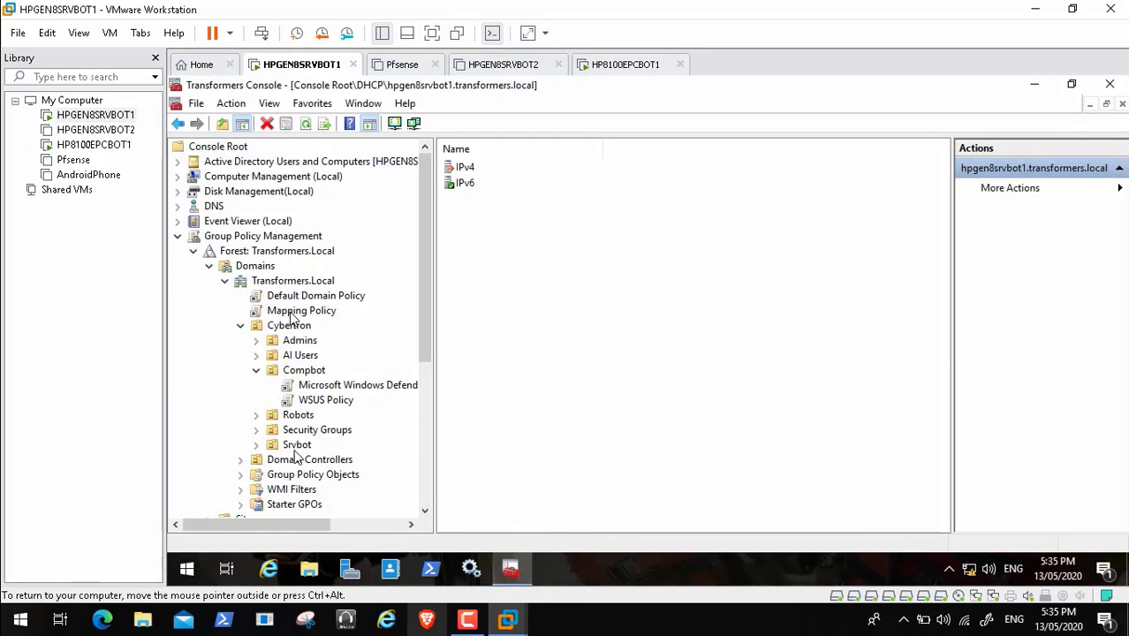
left_click(208, 266)
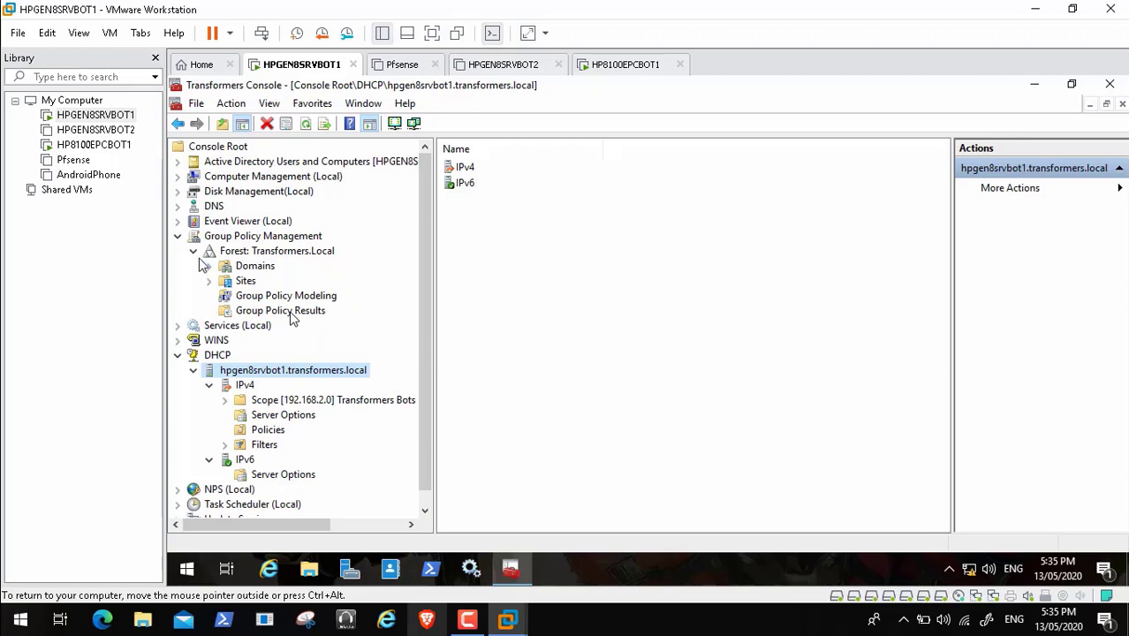
left_click(194, 252)
left_click(178, 297)
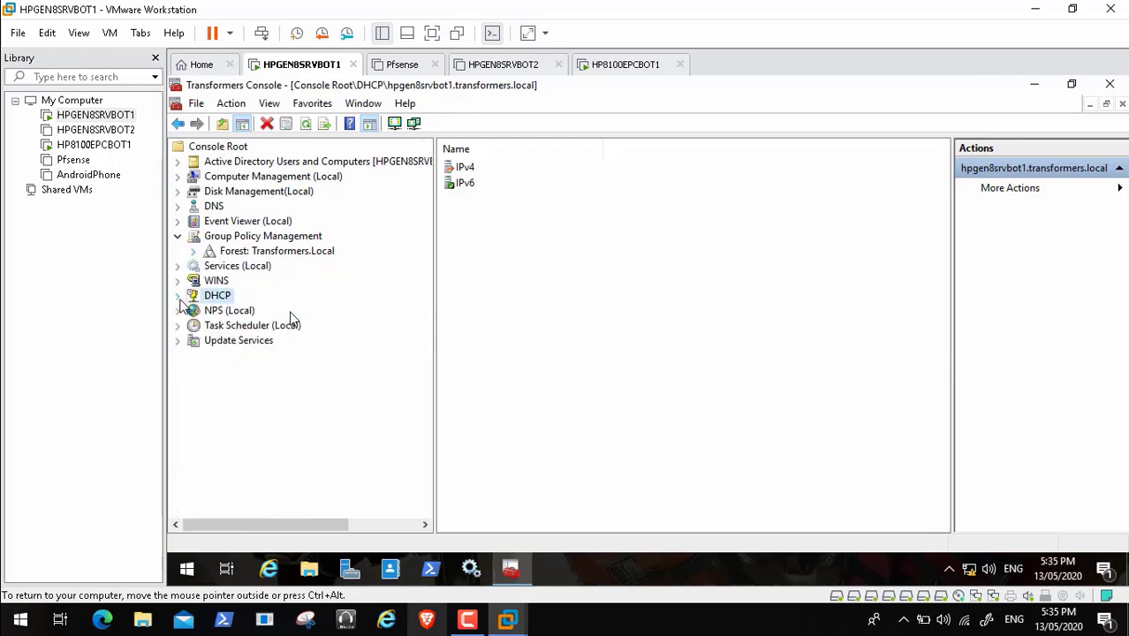
Expand Update Services down to All Computers and list hp8100epcbot1 under Unassigned Computers
left_click(178, 341)
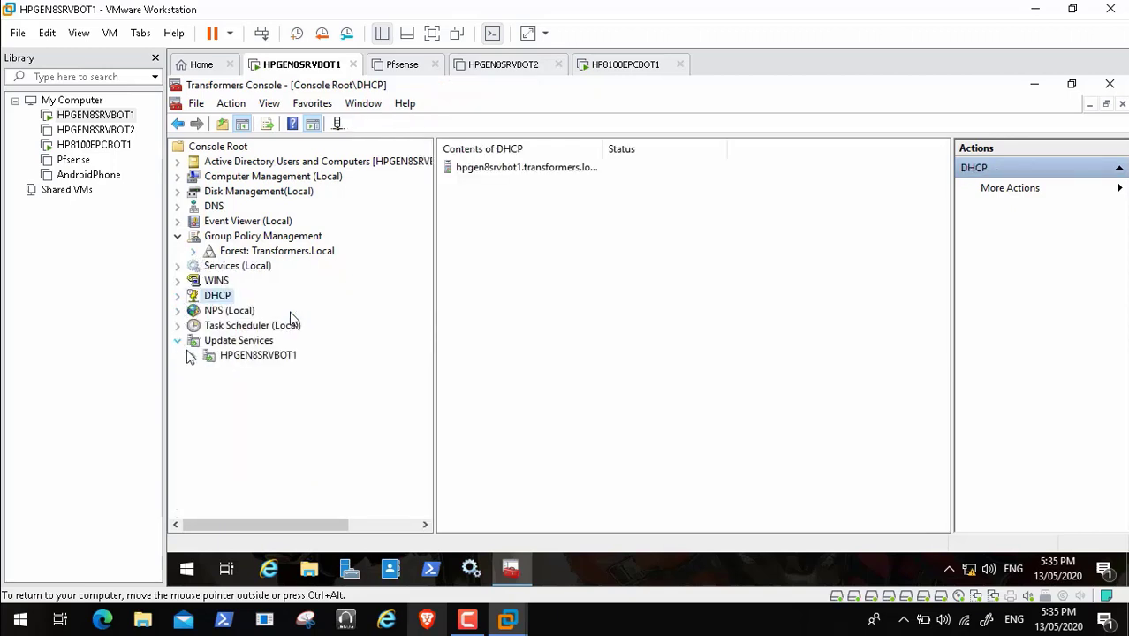
left_click(193, 356)
left_click(210, 371)
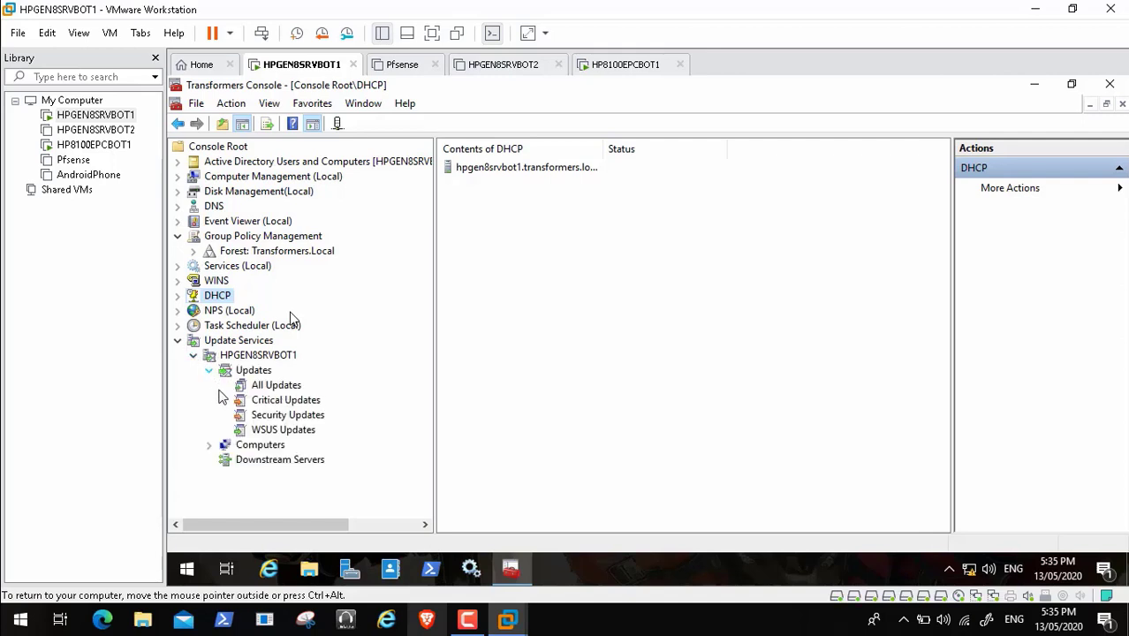
left_click(210, 444)
left_click(224, 460)
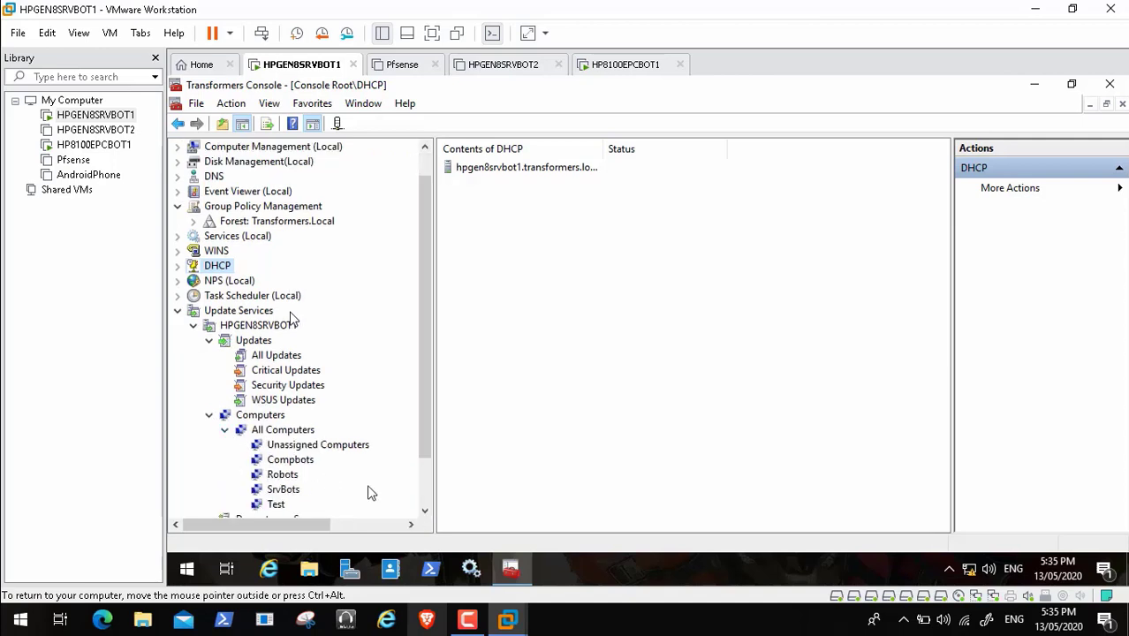
left_click(425, 513)
left_click(425, 512)
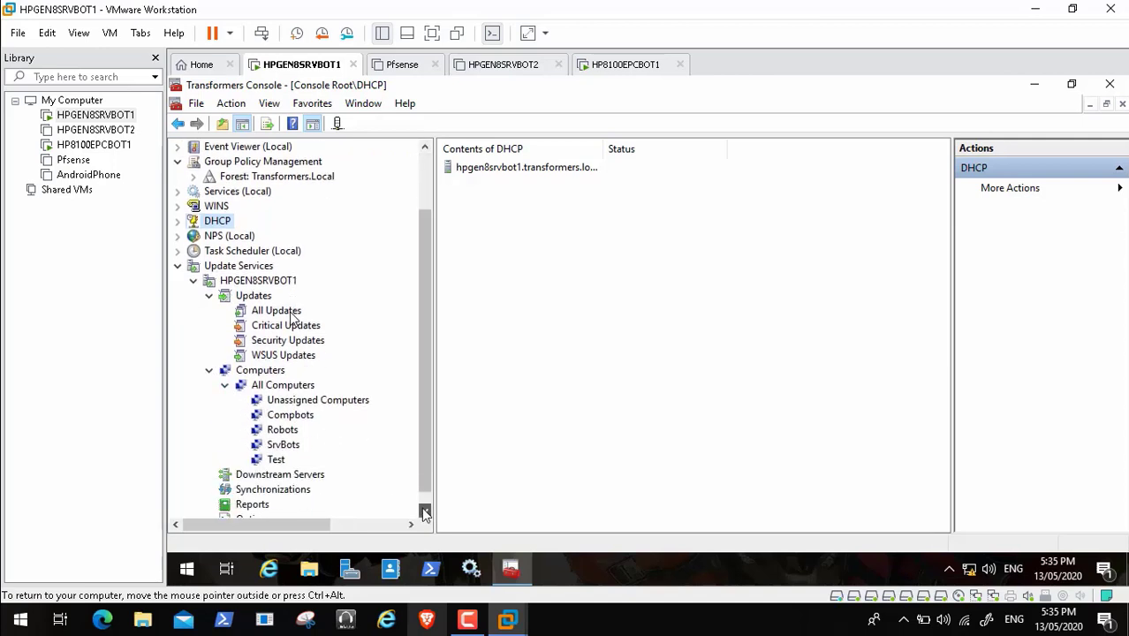
left_click(425, 512)
left_click(342, 392)
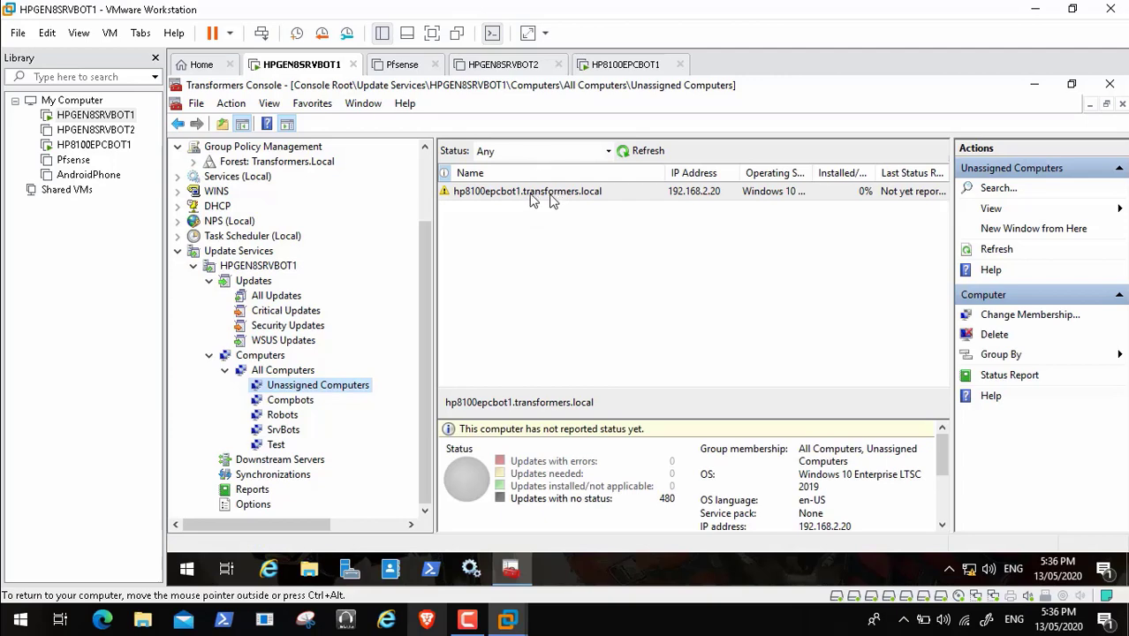
left_click(643, 64)
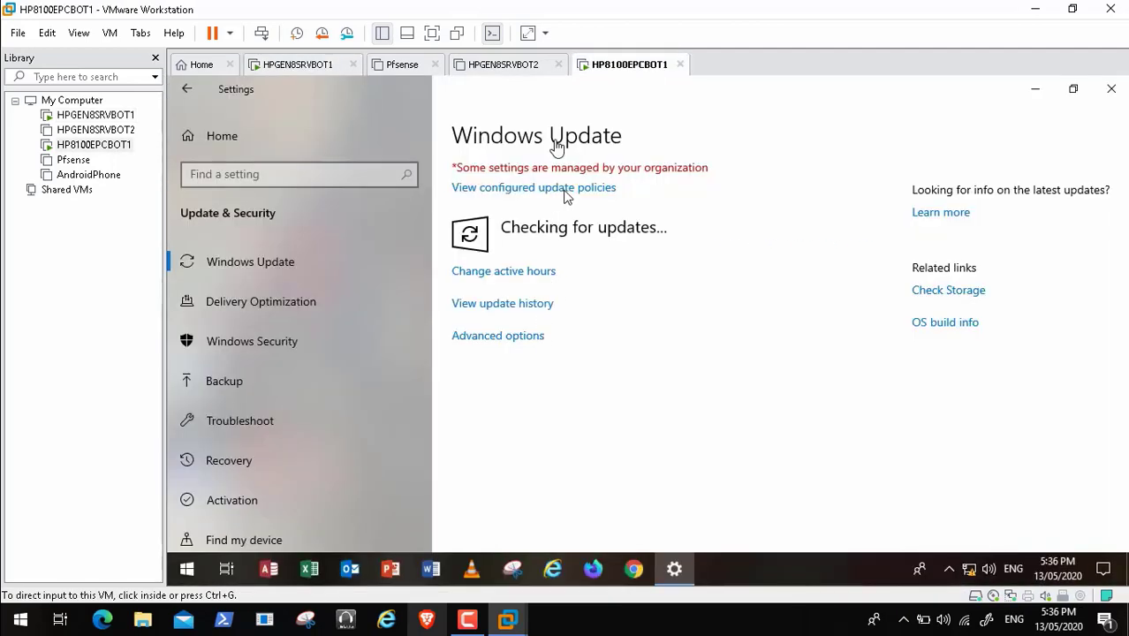
Change hp8100epcbot1's WSUS membership to the Compbots group and confirm
left_click(311, 68)
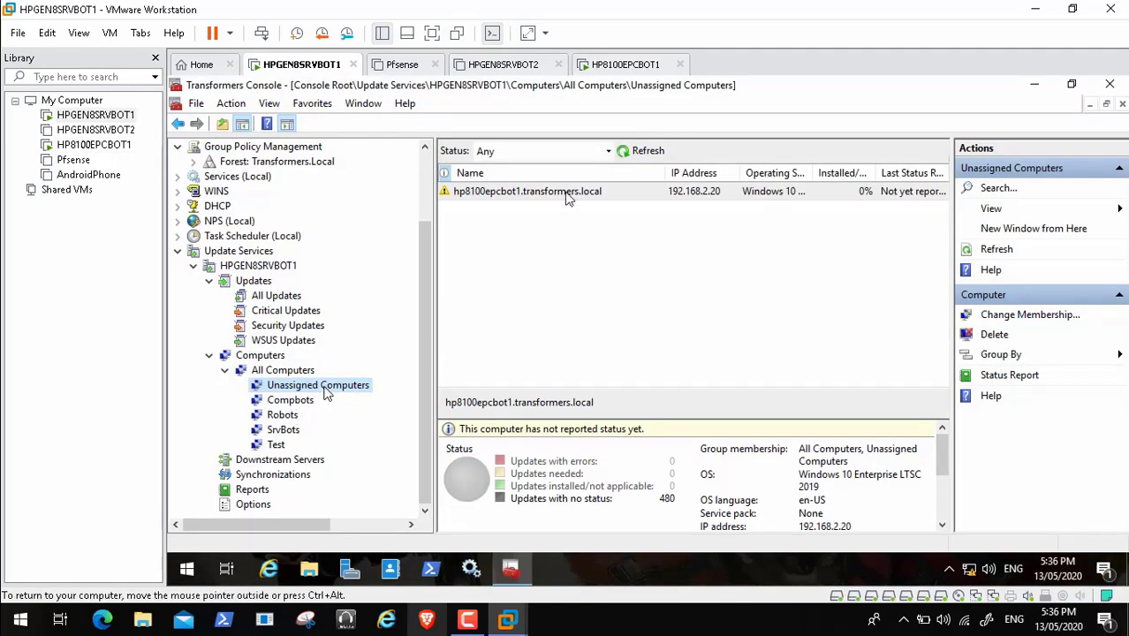
right_click(539, 191)
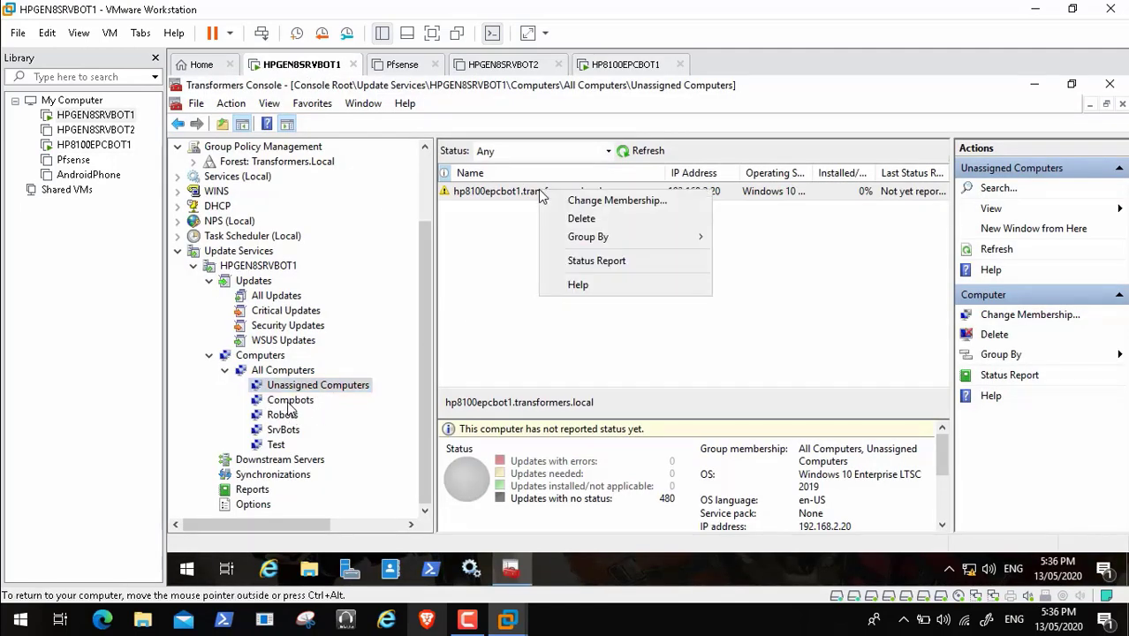
left_click(573, 204)
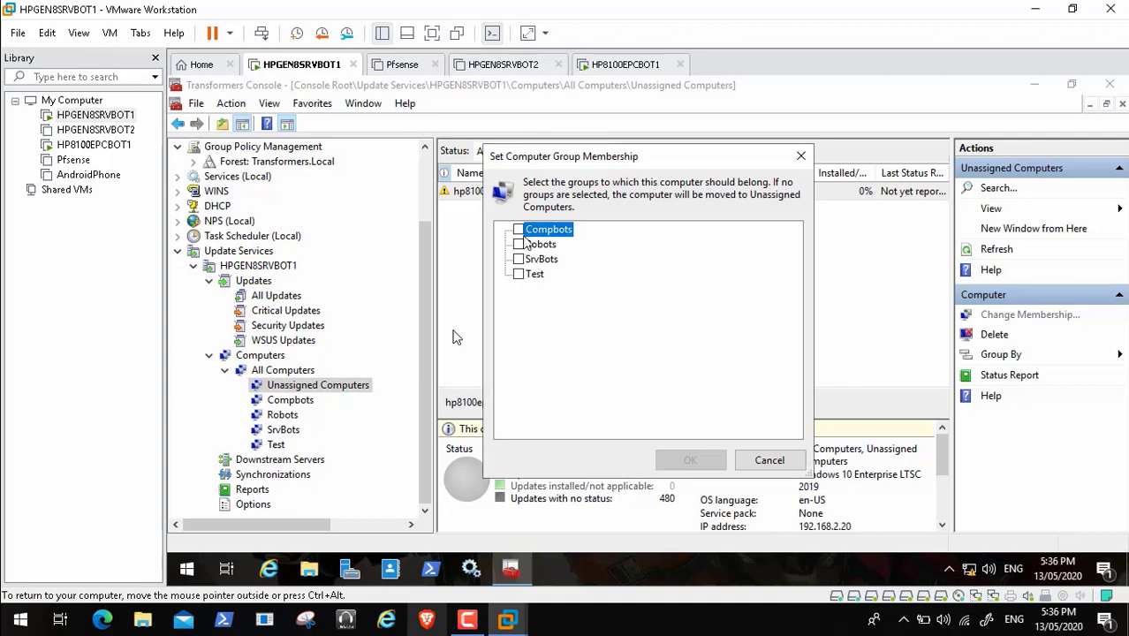
left_click(520, 230)
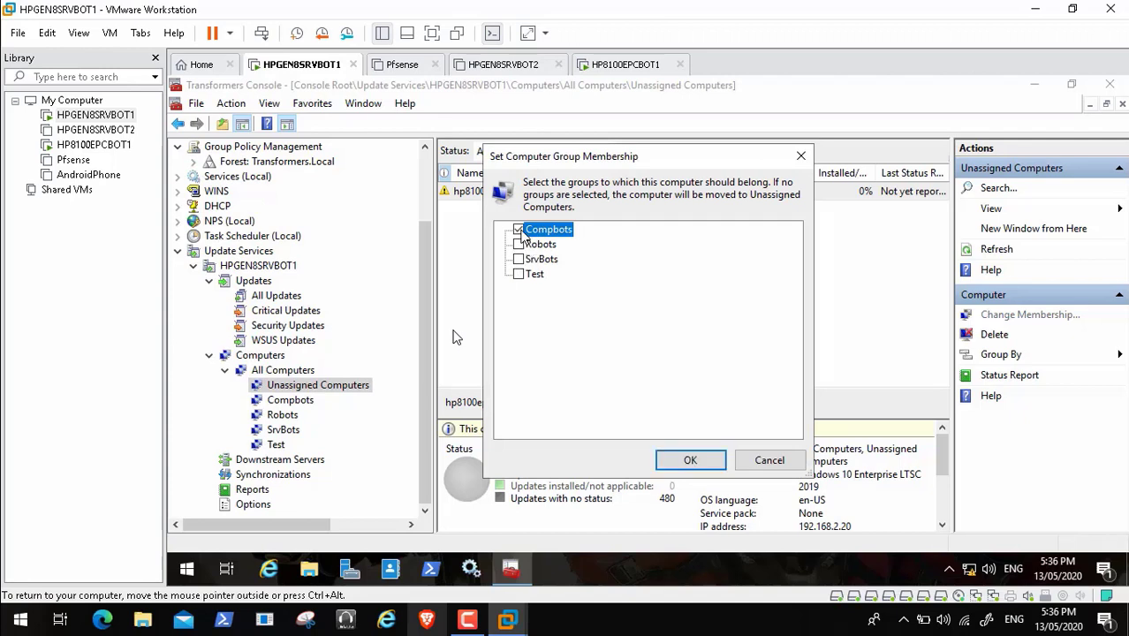
left_click(691, 461)
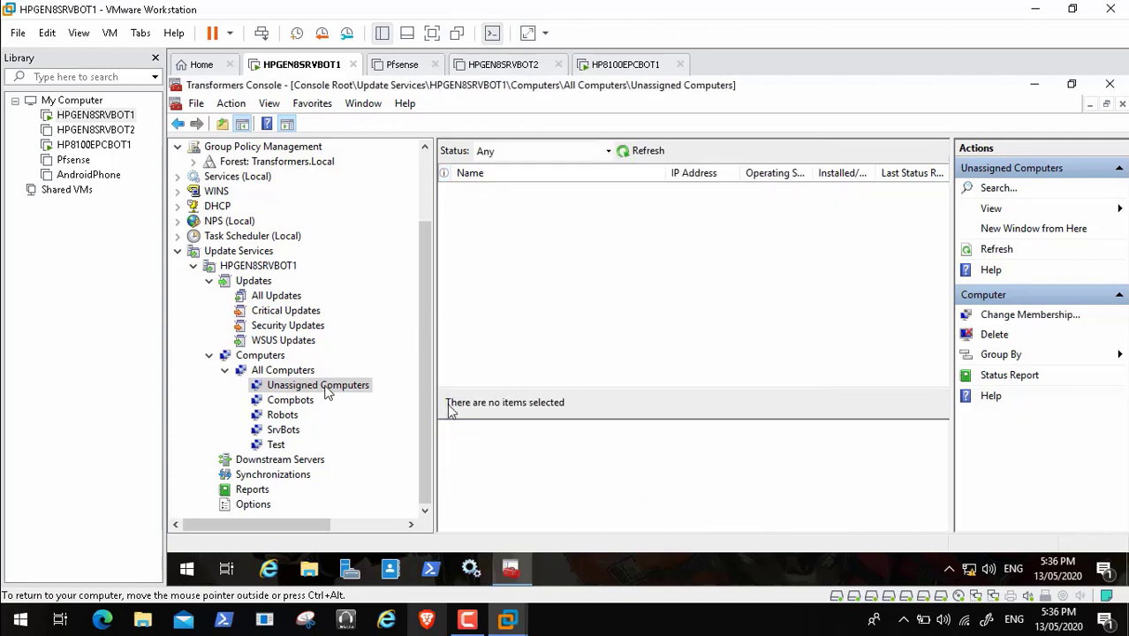
left_click(289, 430)
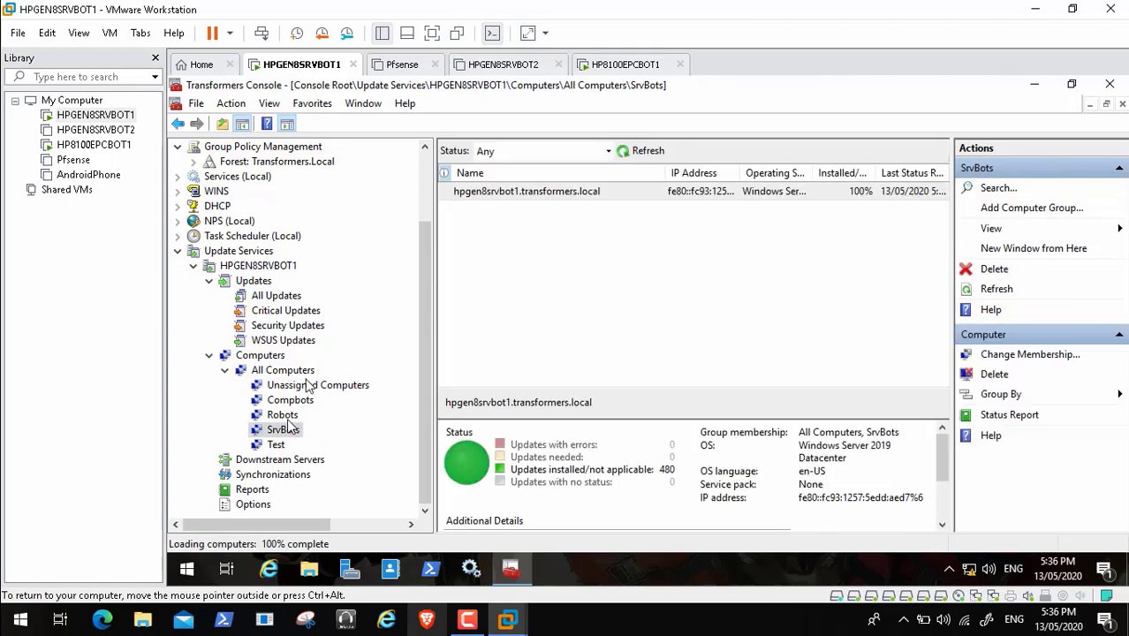
Filter the Compbots group to Status Any, refresh, and select hp8100epcbot1
left_click(307, 404)
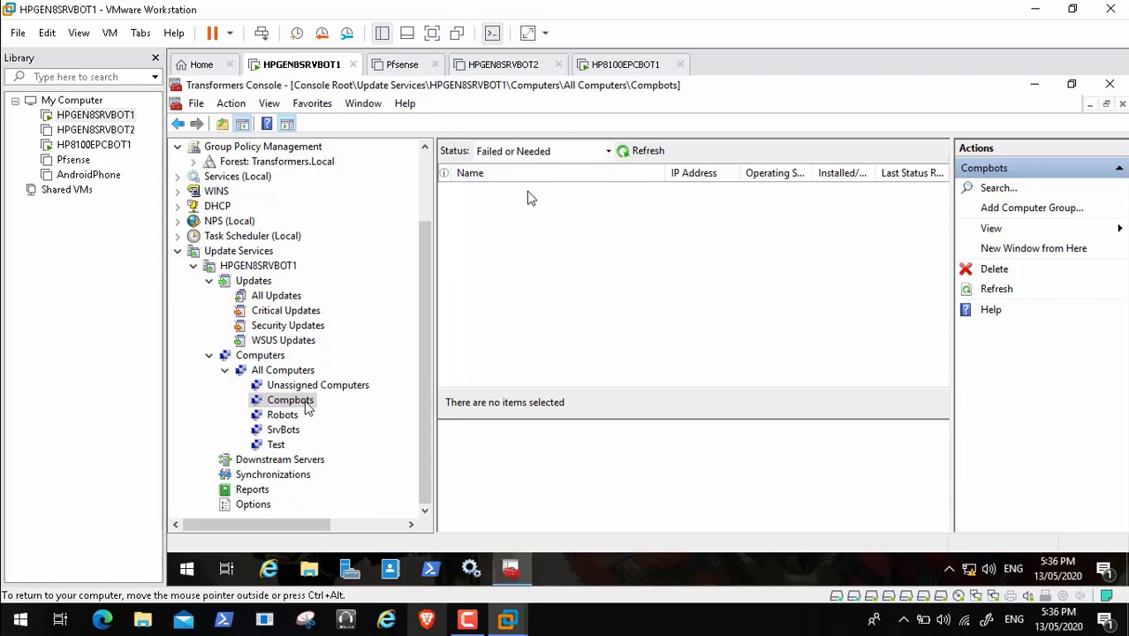
left_click(606, 152)
left_click(540, 240)
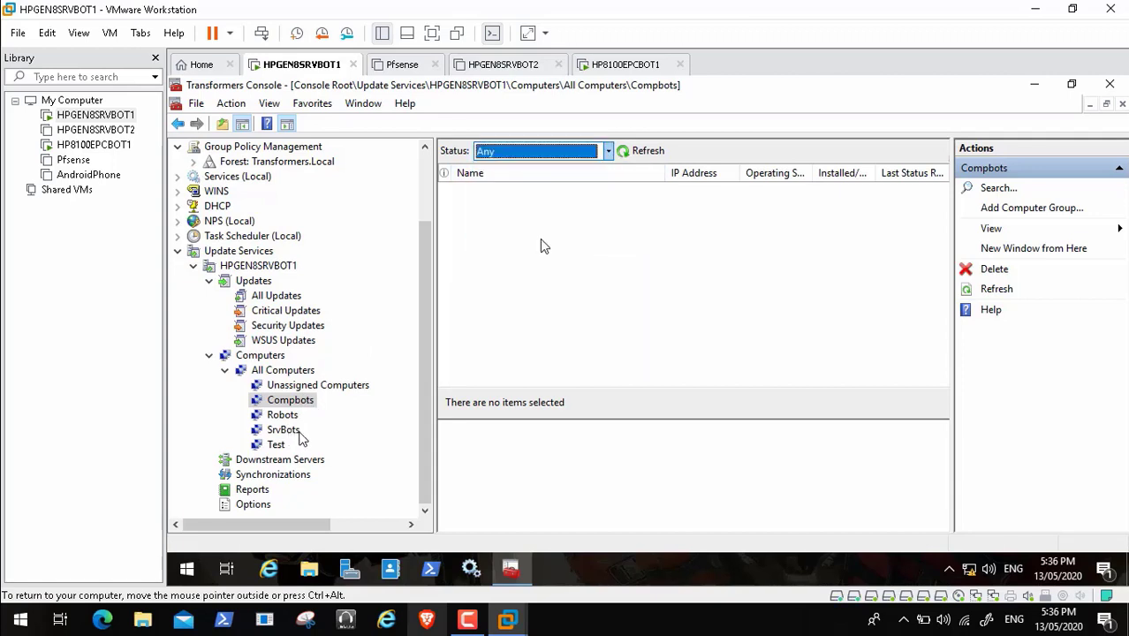
left_click(642, 154)
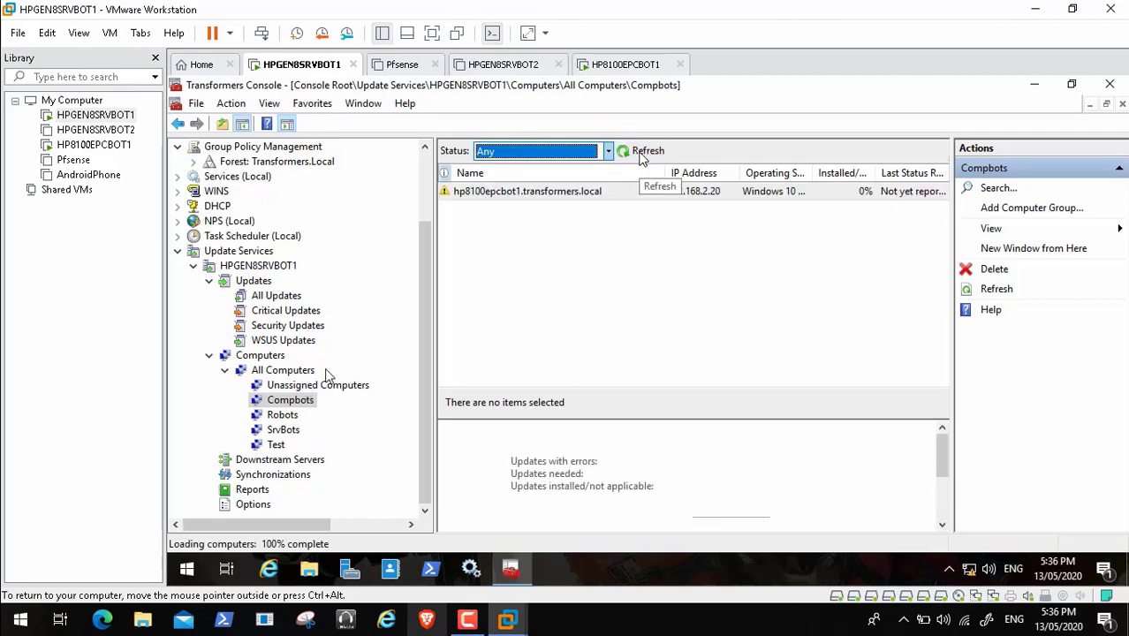
left_click(589, 193)
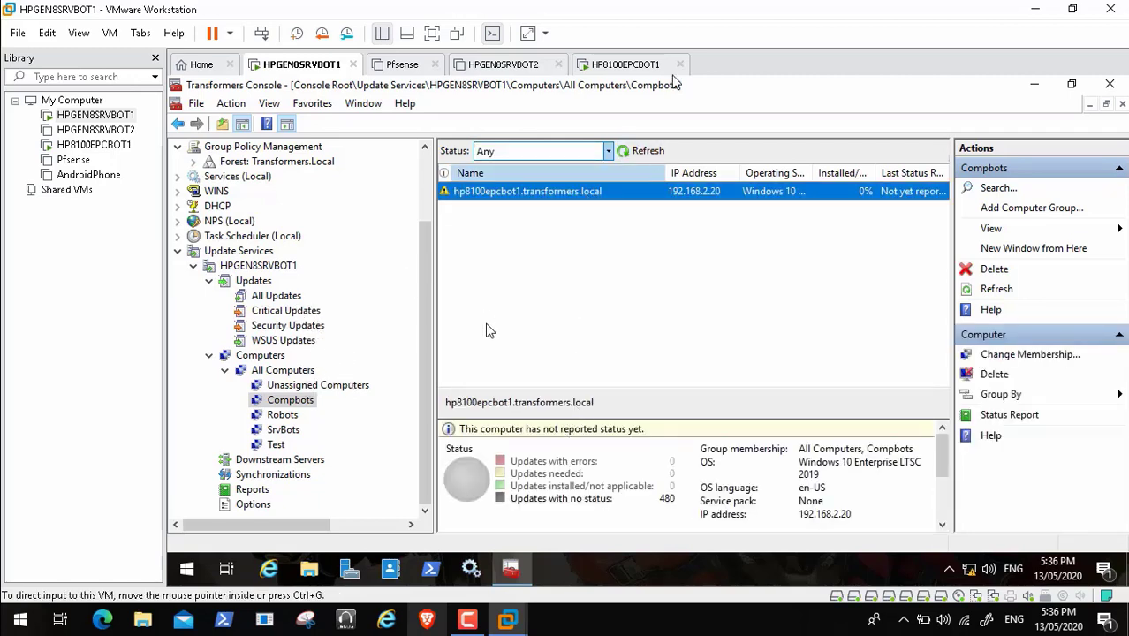
Check the PC's VM tab, then minimize the server console and select This PC
left_click(634, 65)
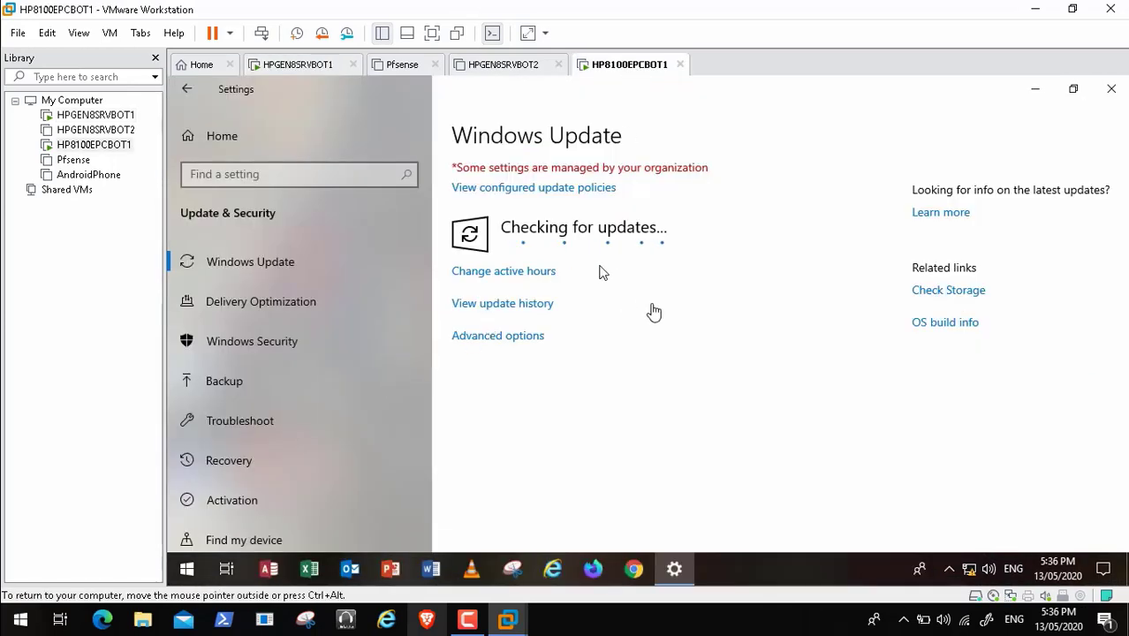
left_click(296, 68)
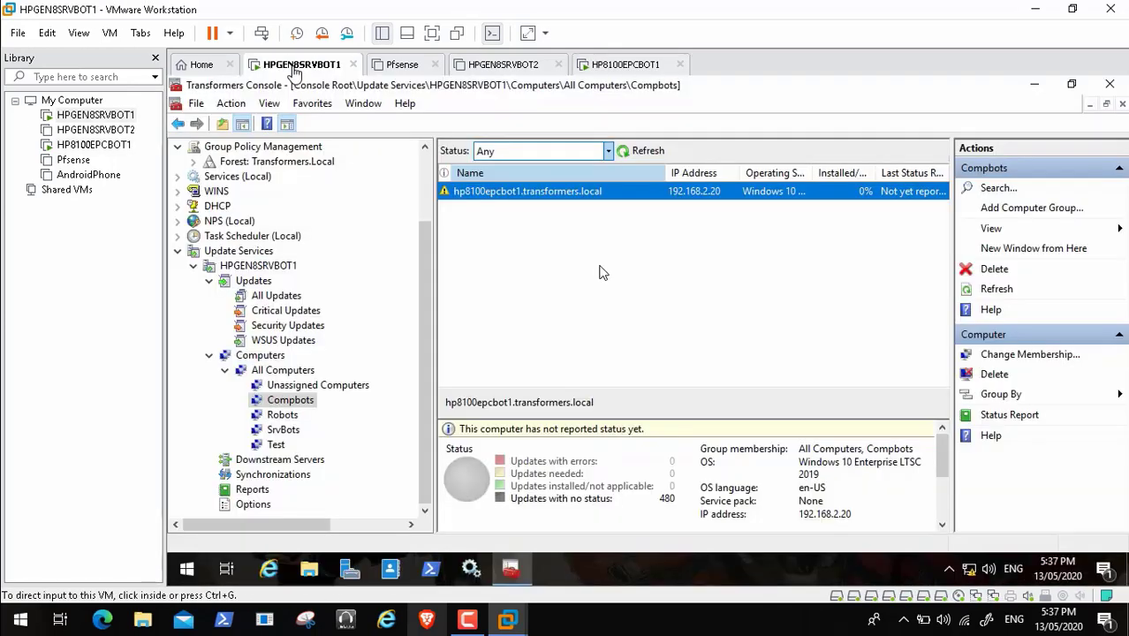
left_click(1035, 84)
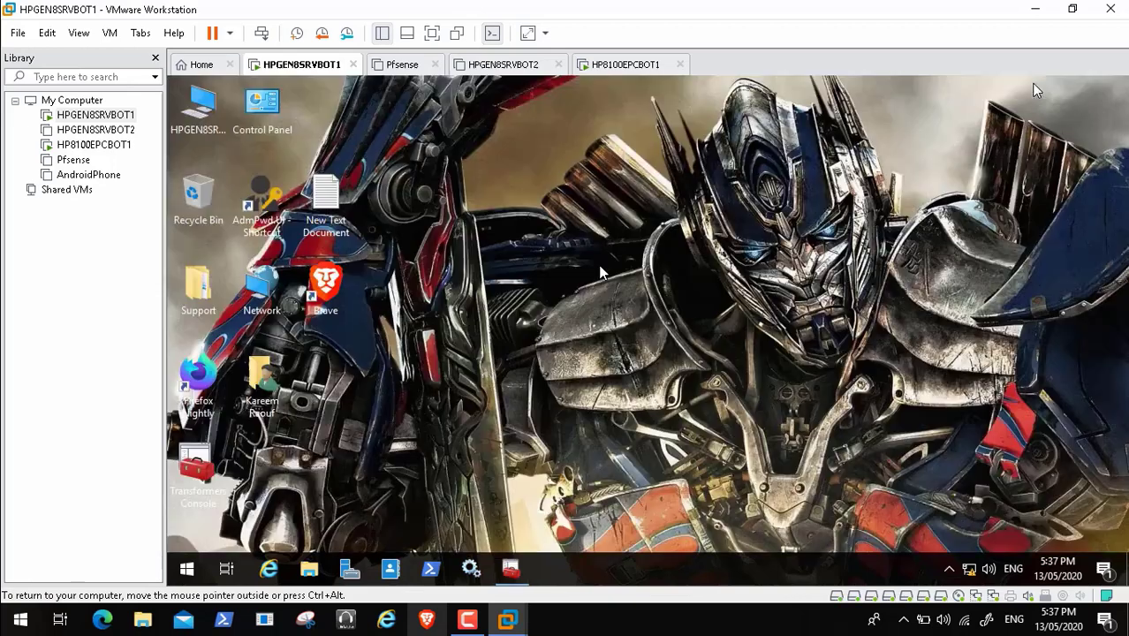
left_click(202, 116)
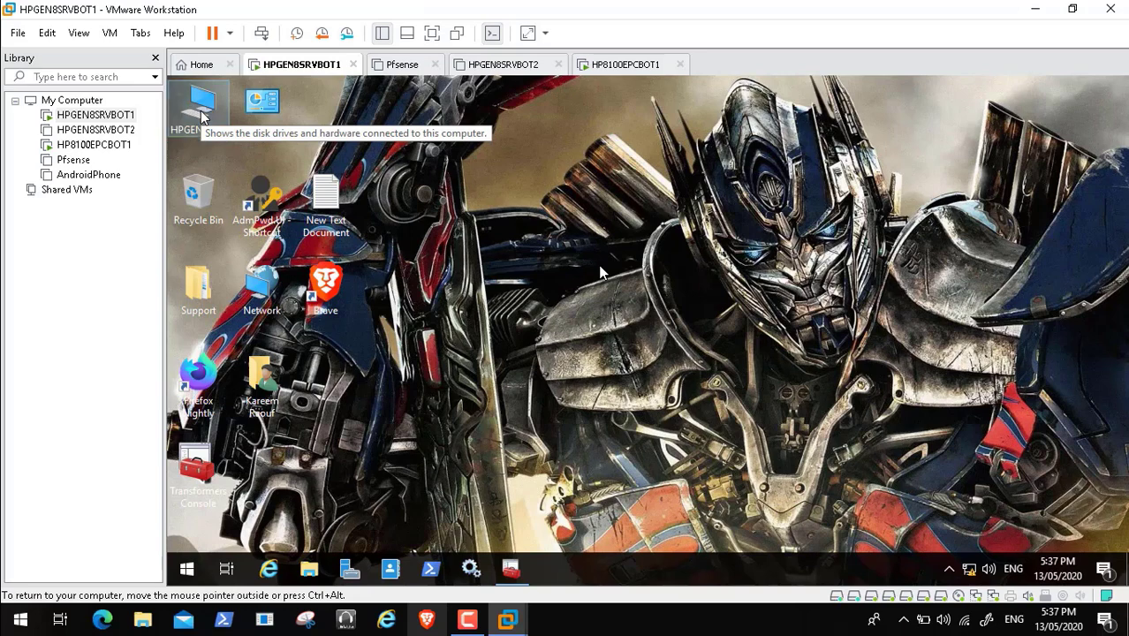
Open This PC > Shared Folders (Z:) > ADToolsCollection on the server, then minimize VMware
double_click(202, 116)
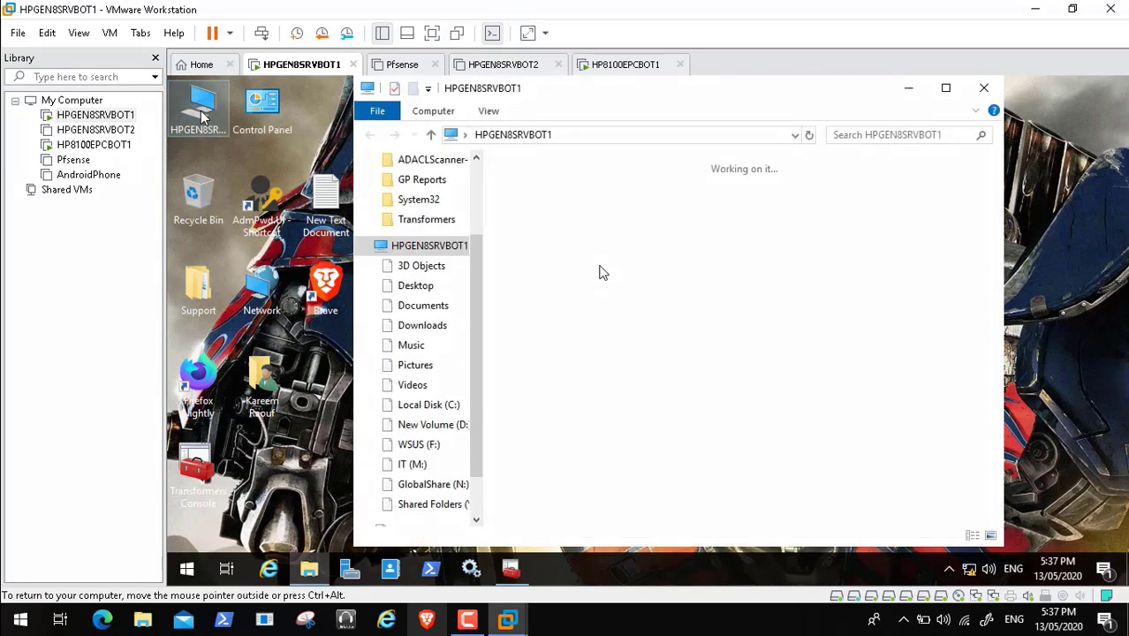
left_click(435, 508)
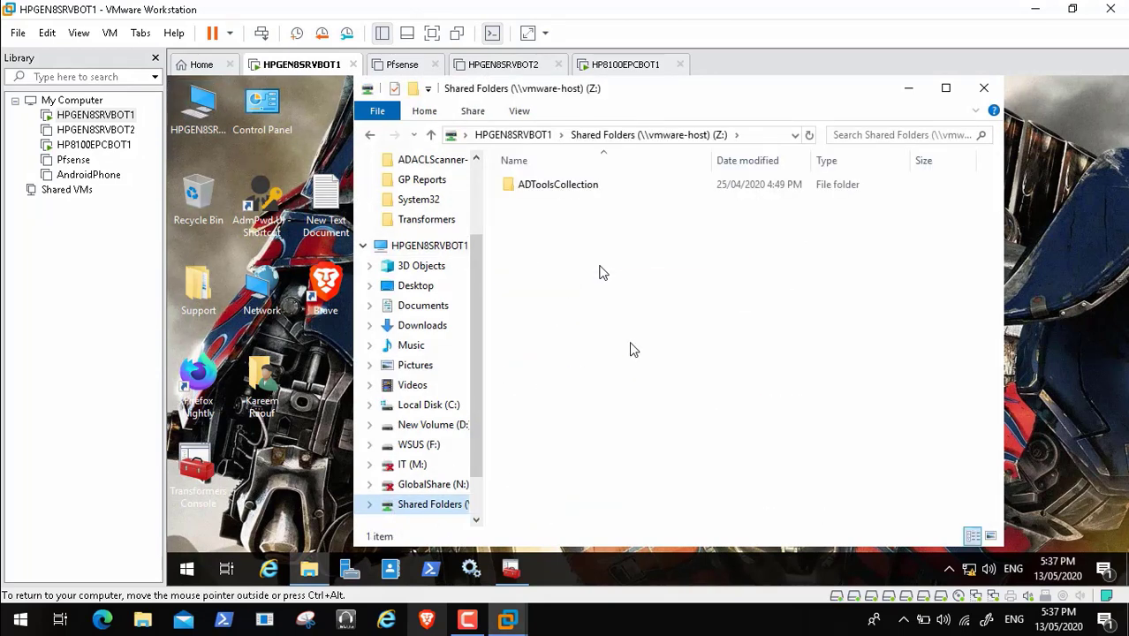
double_click(563, 188)
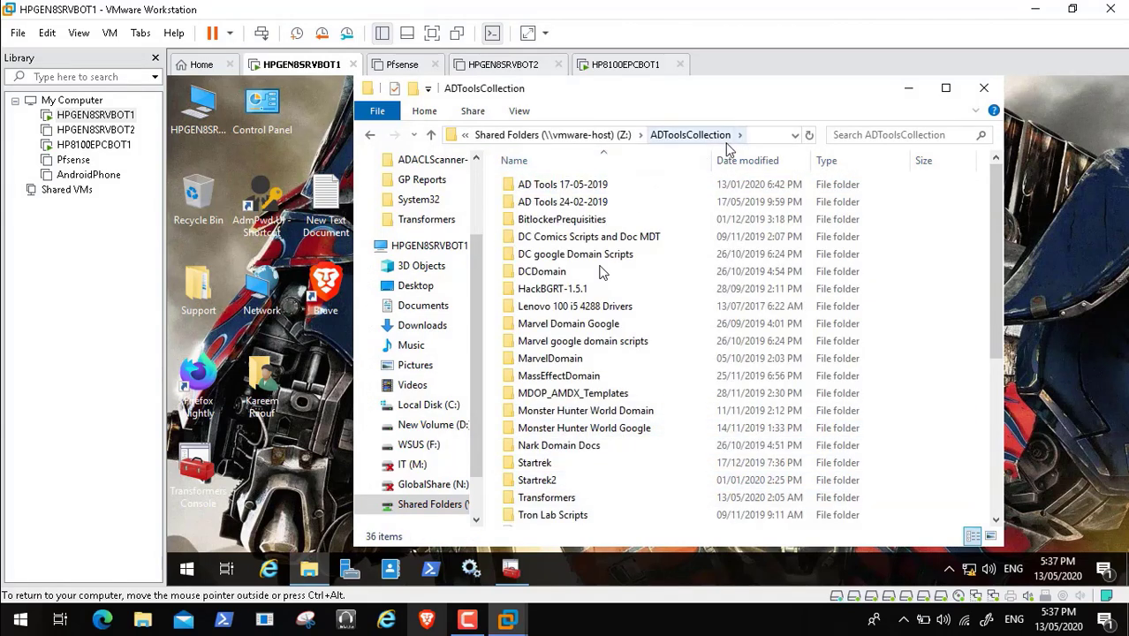
left_click(1035, 9)
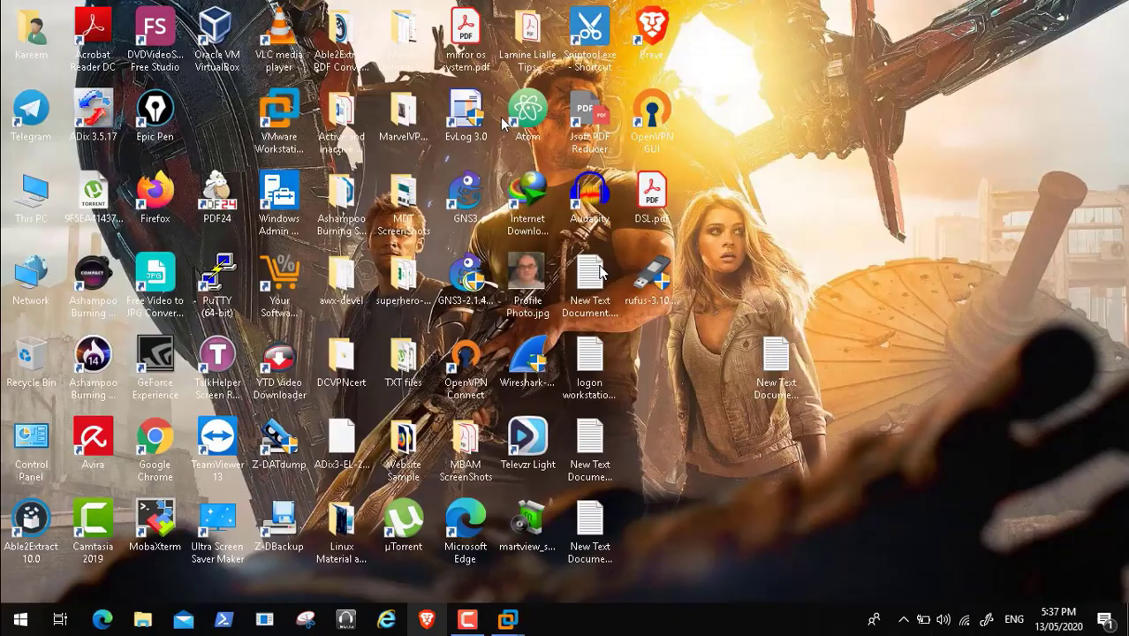
On the host, open Data (D:) > Important CD Images and right-click the SQL 2019 folder
double_click(35, 196)
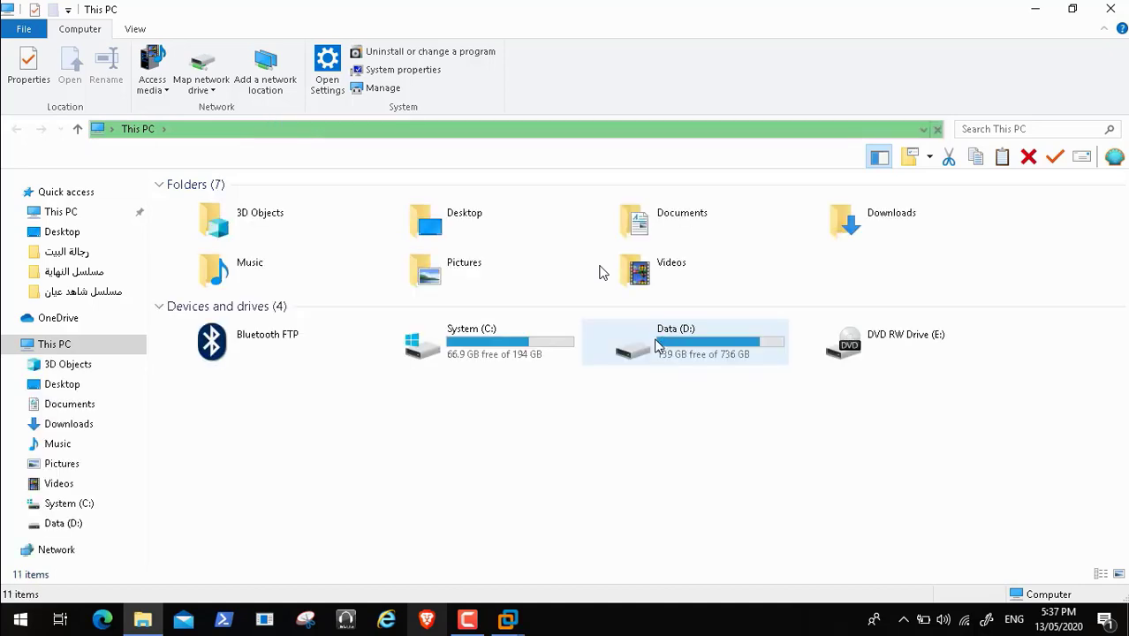
left_click(659, 346)
double_click(659, 346)
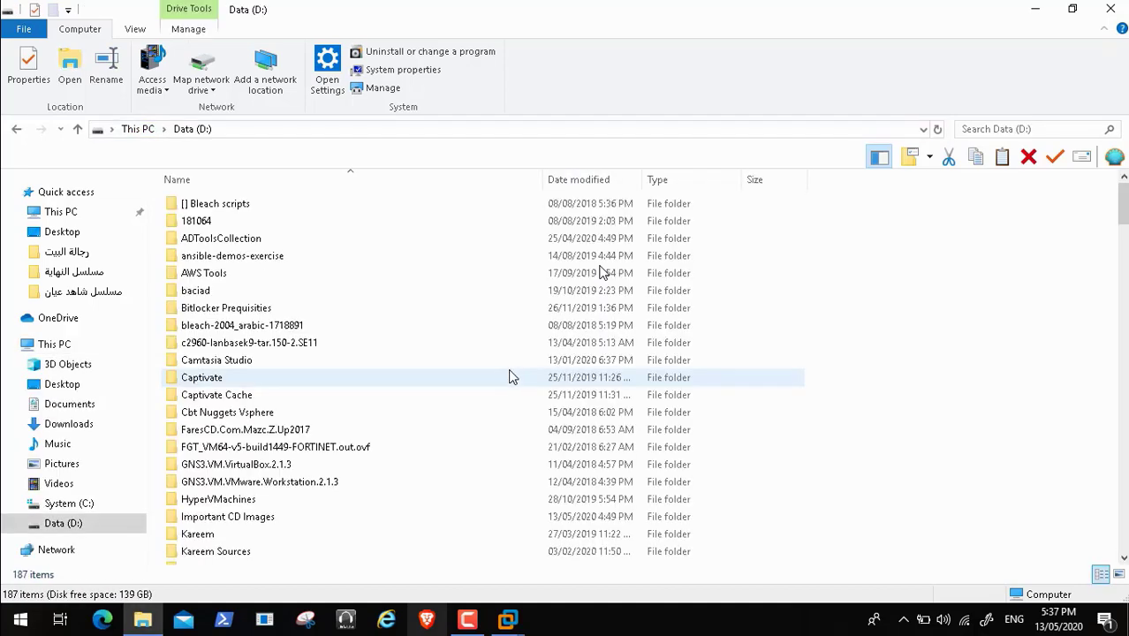
double_click(227, 516)
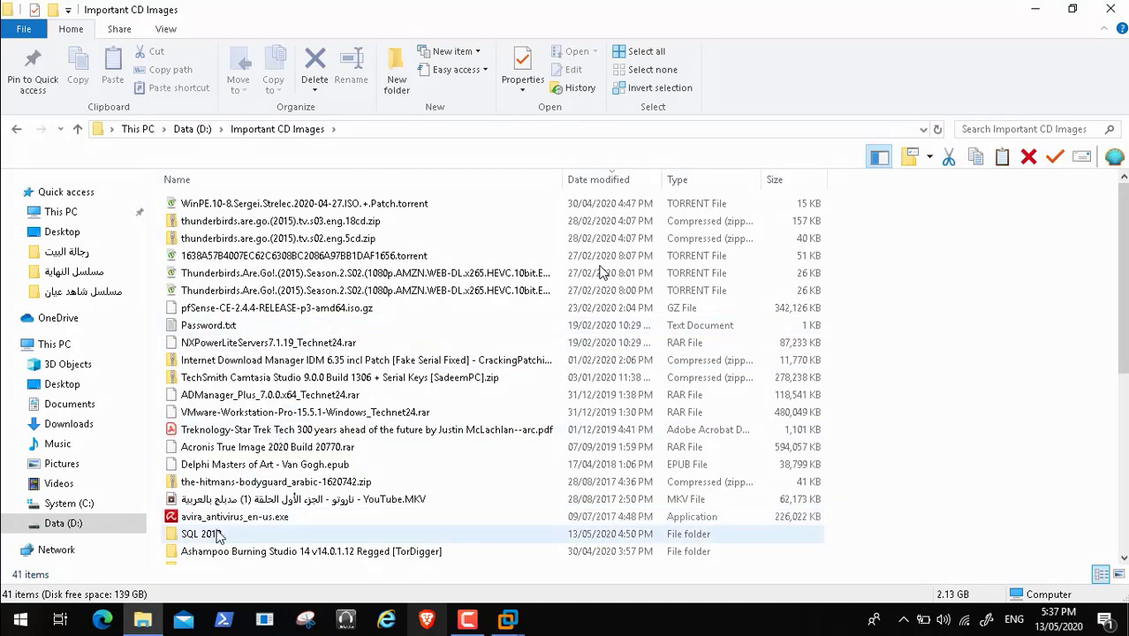
left_click(217, 536)
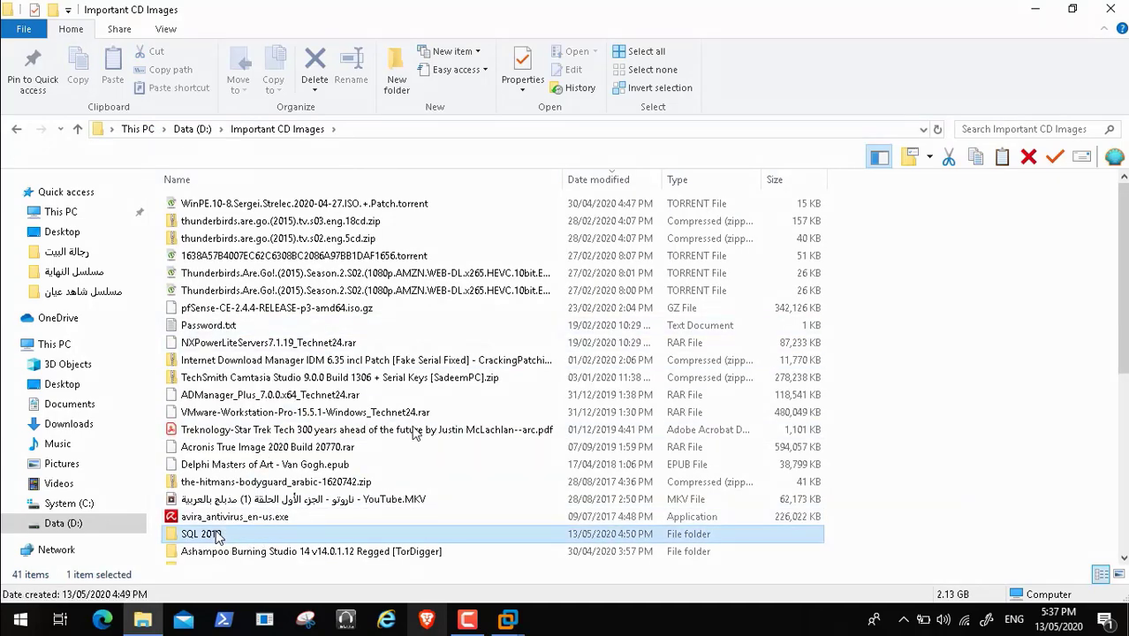
right_click(217, 535)
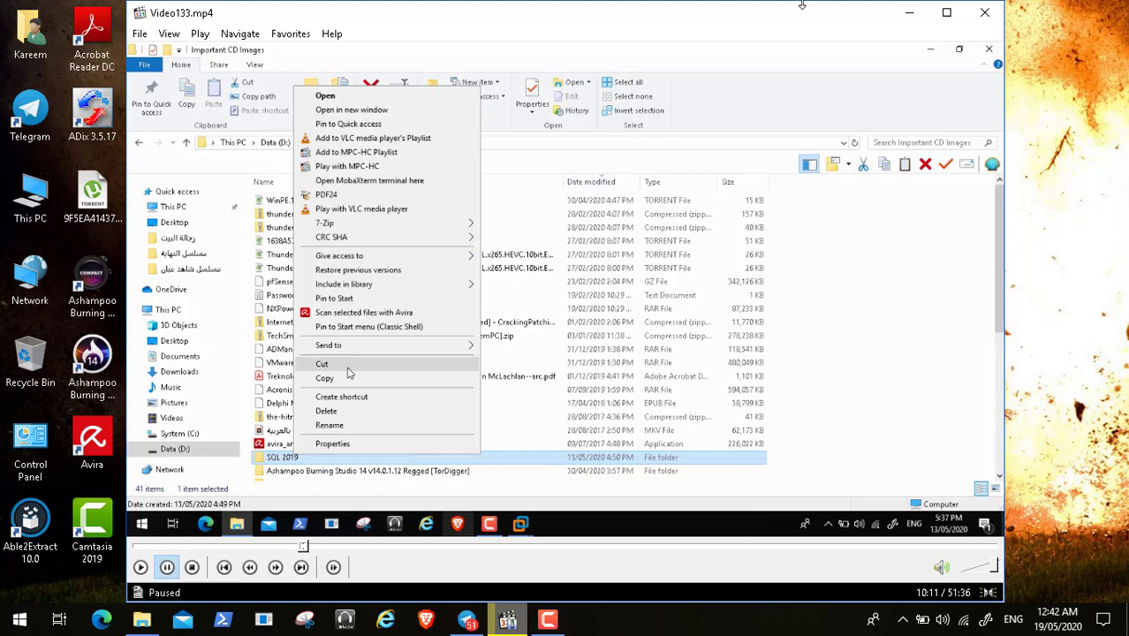
Reopen This PC, select then deselect Data (D:), and restore the paused video player
left_click(910, 13)
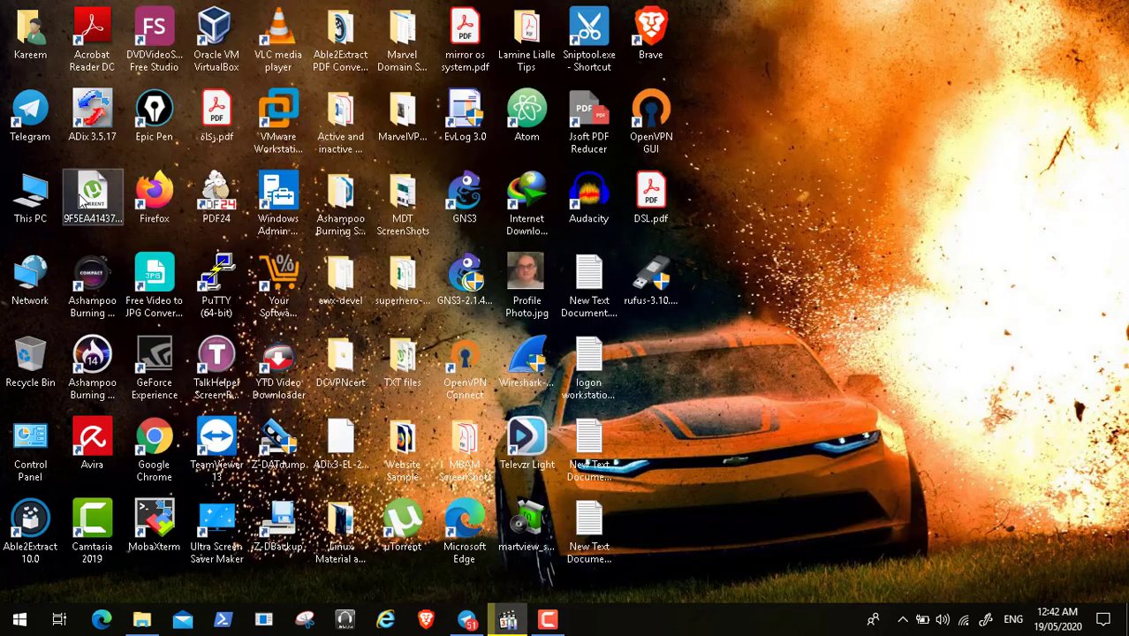
double_click(30, 196)
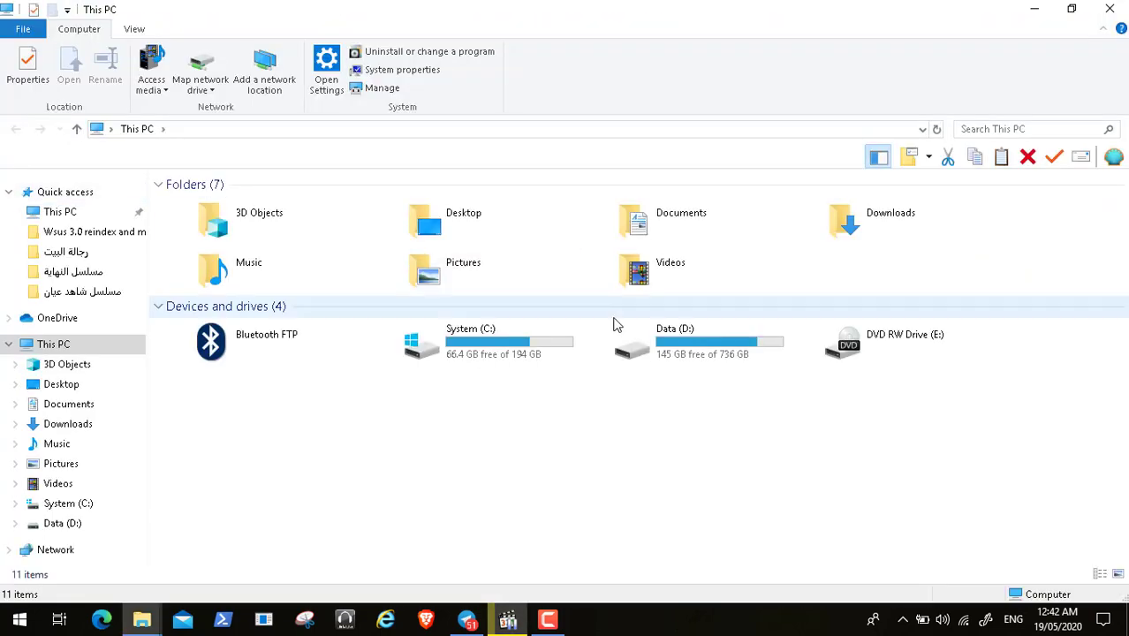
left_click(647, 353)
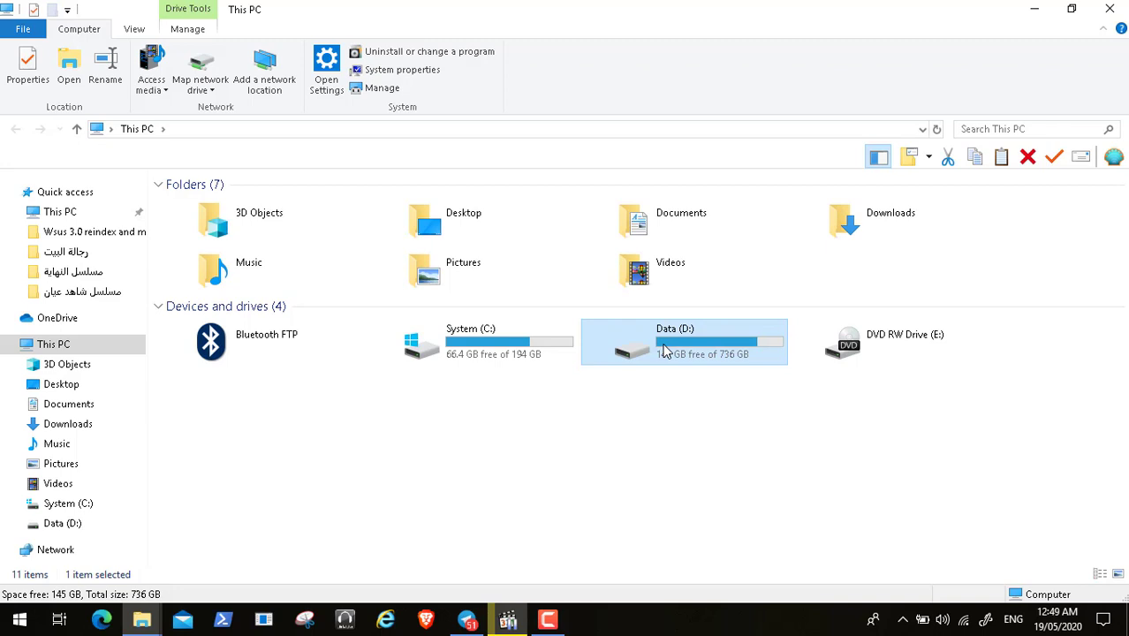
left_click(385, 449)
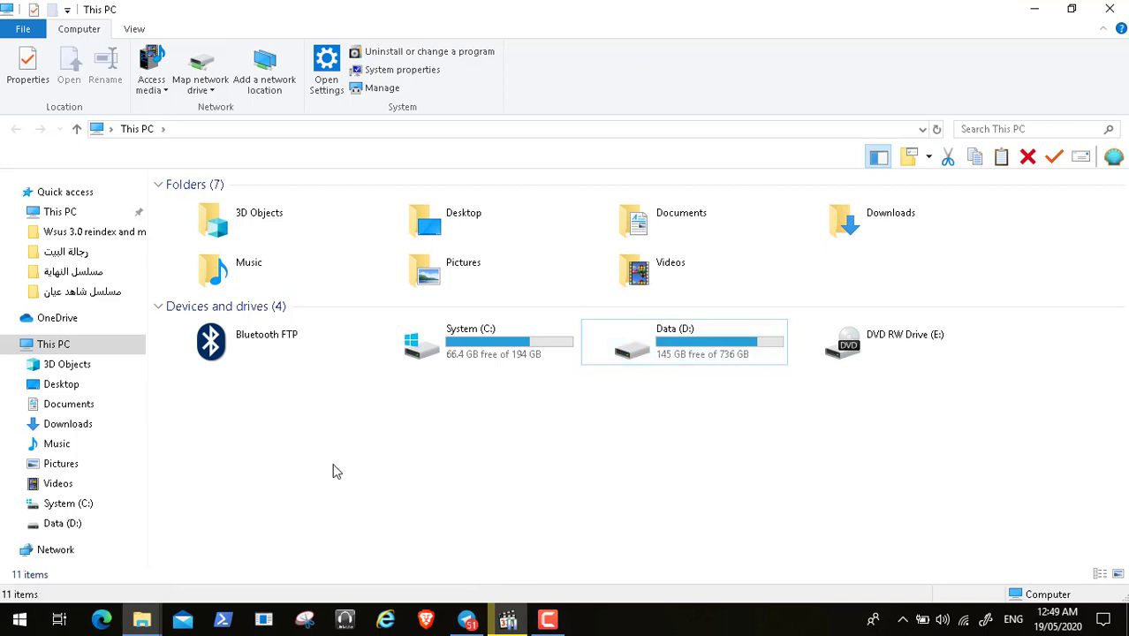
left_click(508, 619)
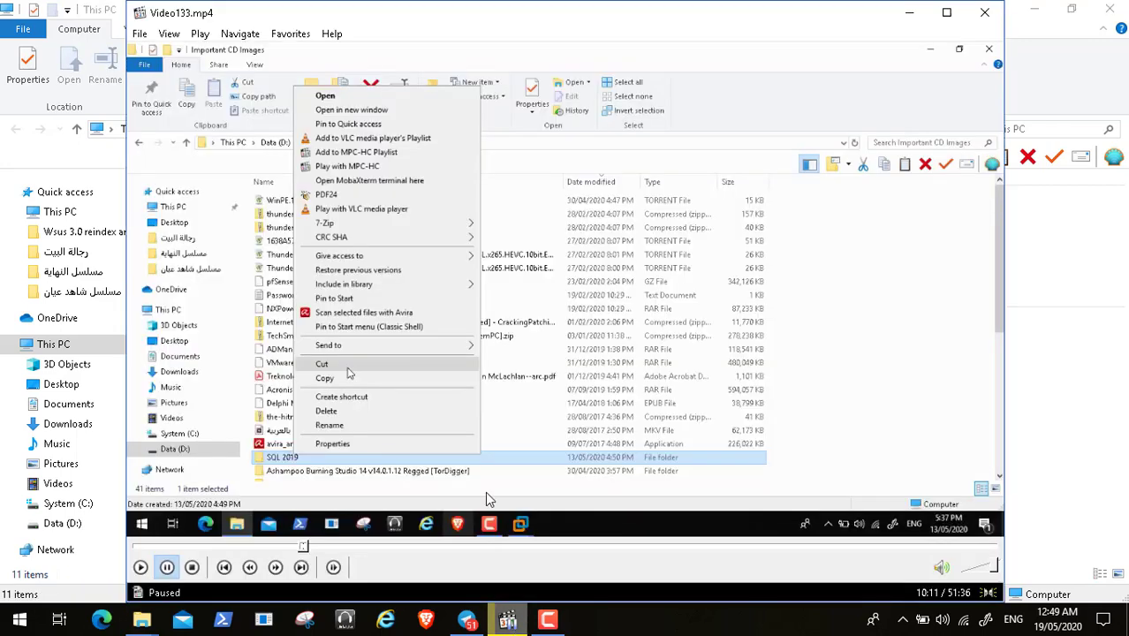
Resume Video133.mp4 in MPC-HC and switch the video to full screen
left_click(140, 567)
double_click(500, 273)
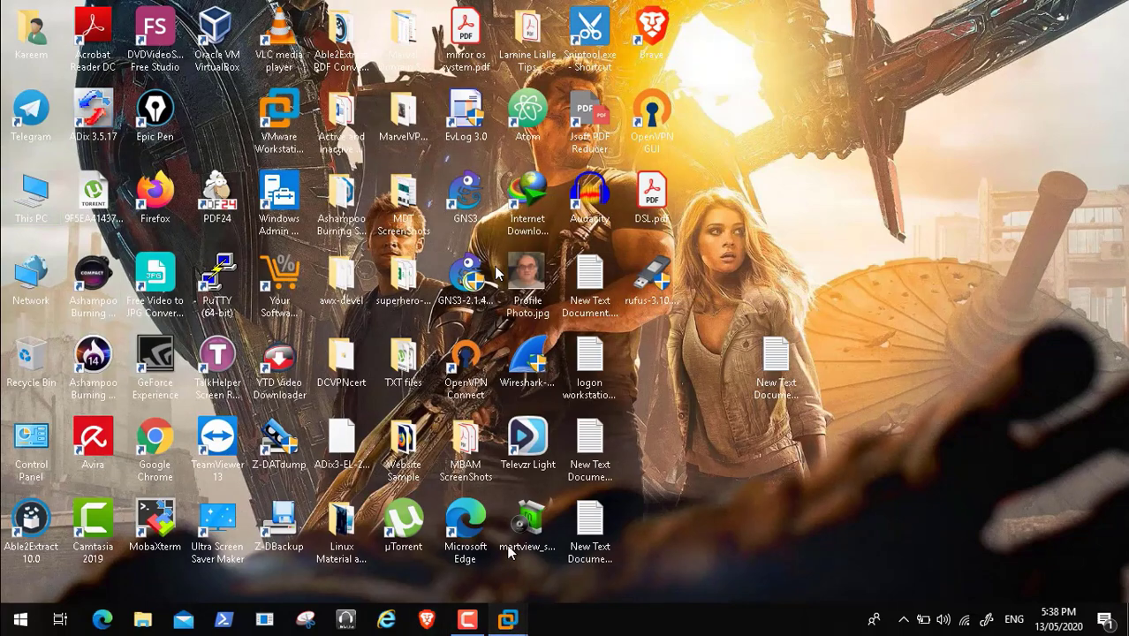
In the HPGEN8SRVBOT1 VM, open the Transformers folder and sort its files by name
mouse_move(509, 621)
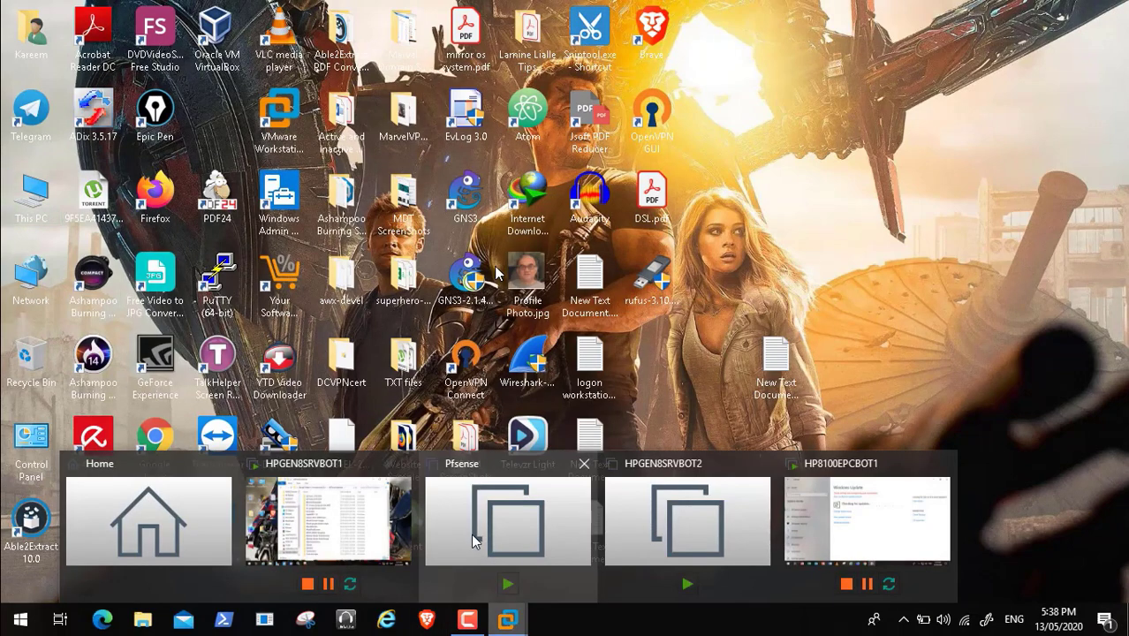
left_click(369, 534)
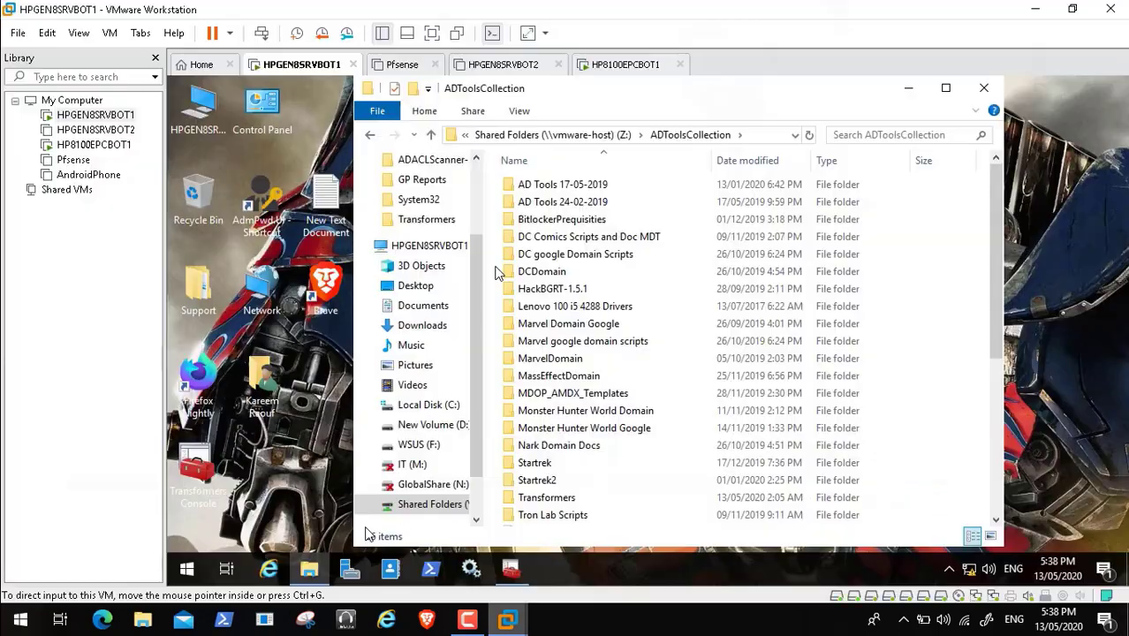
left_click(619, 306)
double_click(560, 500)
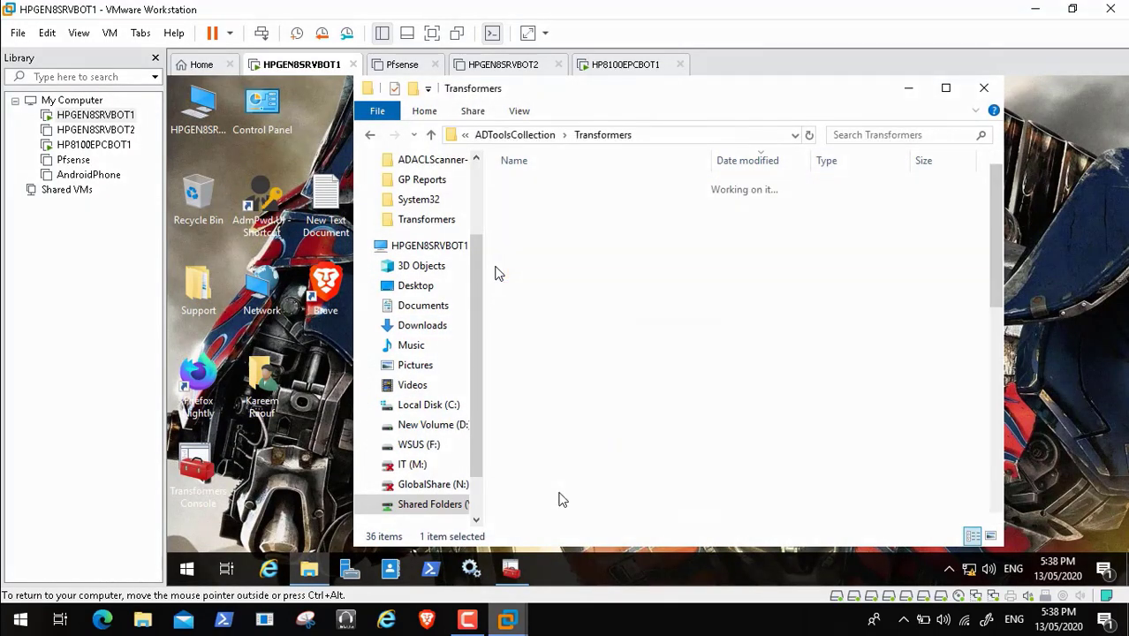
left_click(628, 162)
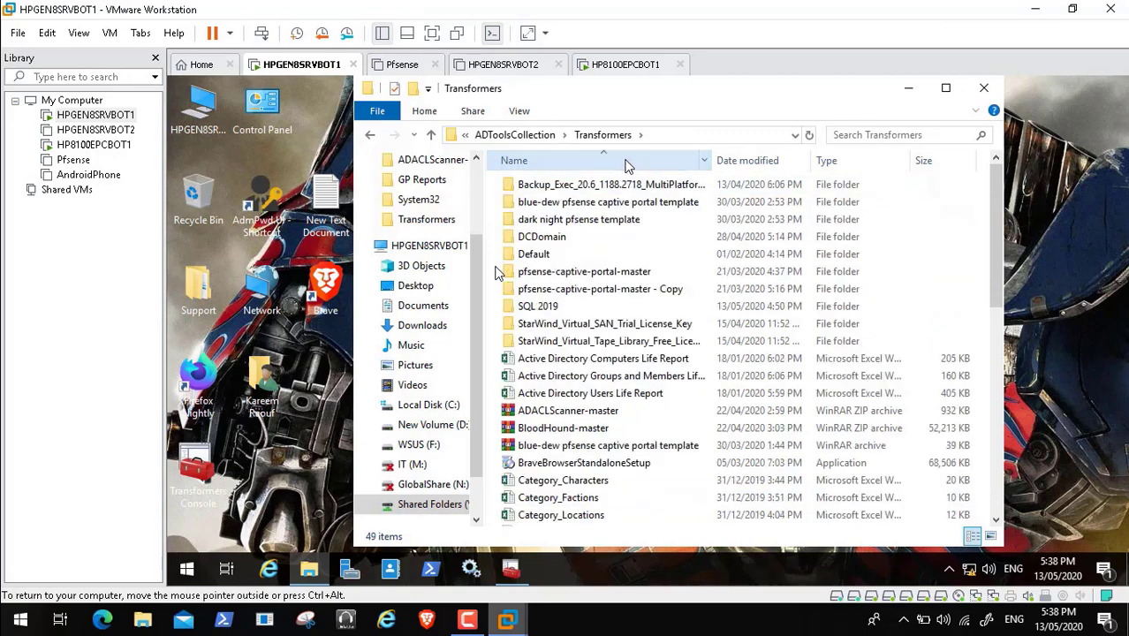
Copy the SQL 2019 folder and paste it onto the New Volume (D:) drive
left_click(550, 311)
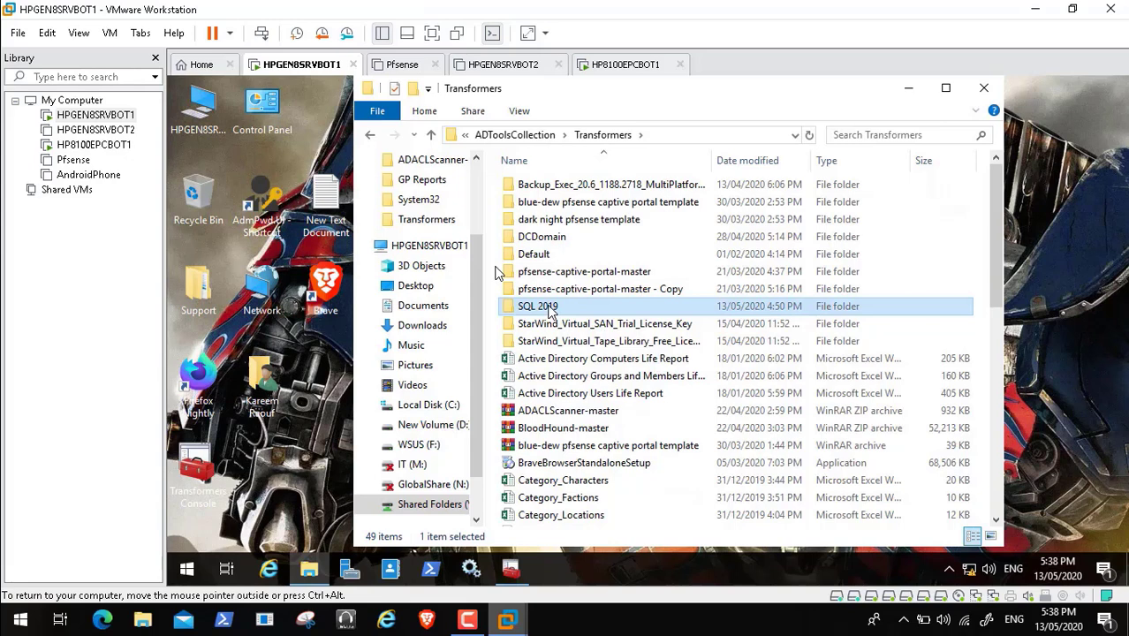
right_click(550, 310)
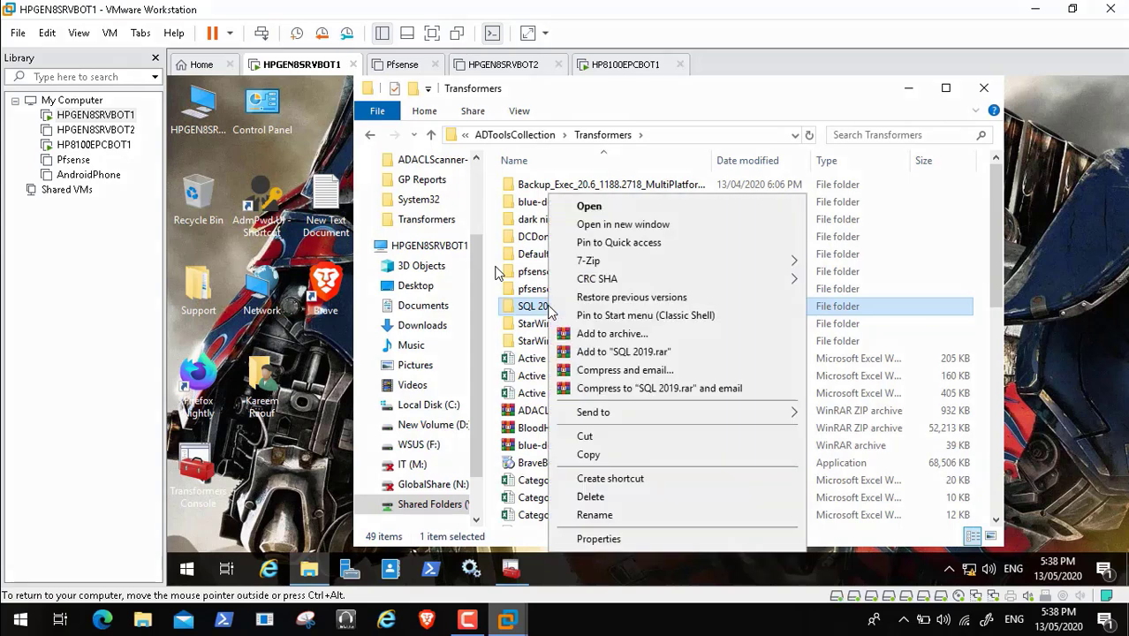
left_click(591, 457)
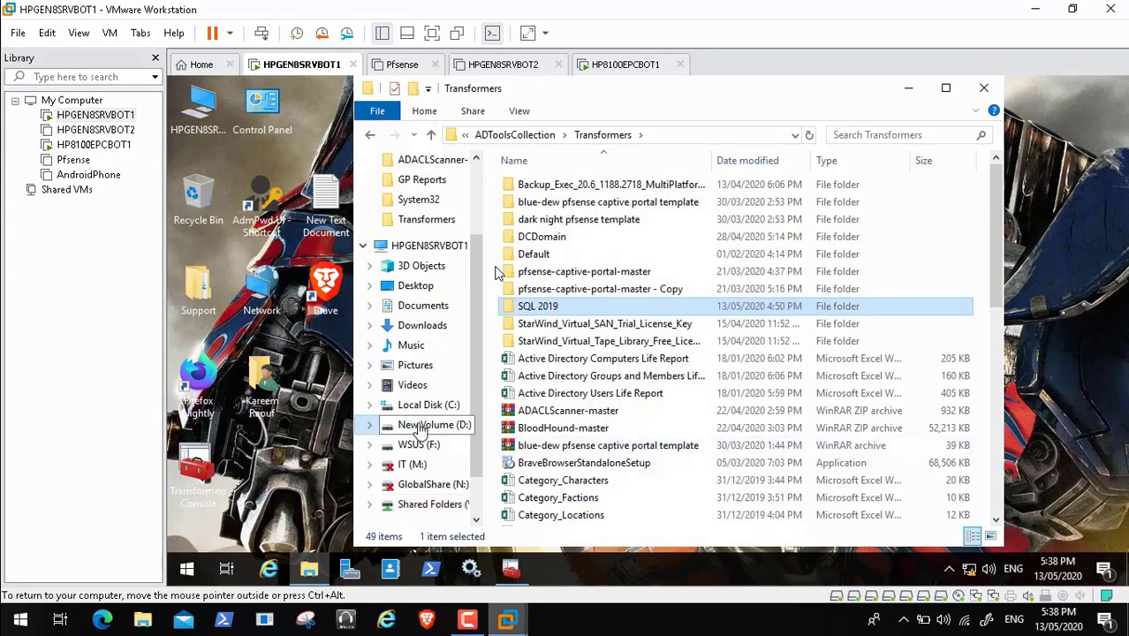
left_click(389, 427)
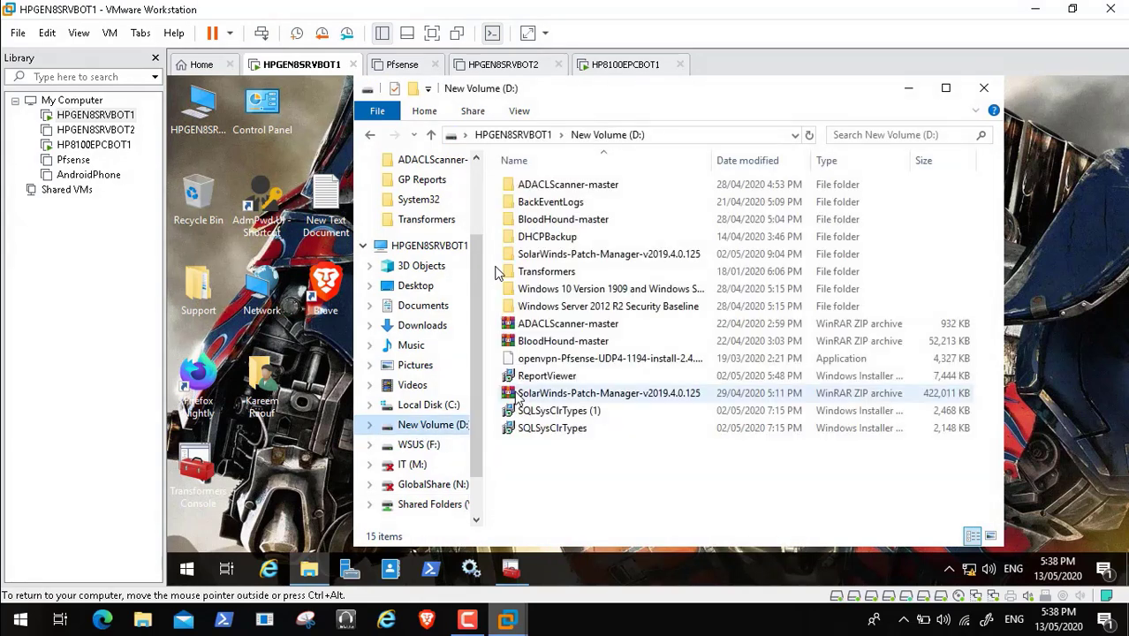
right_click(551, 472)
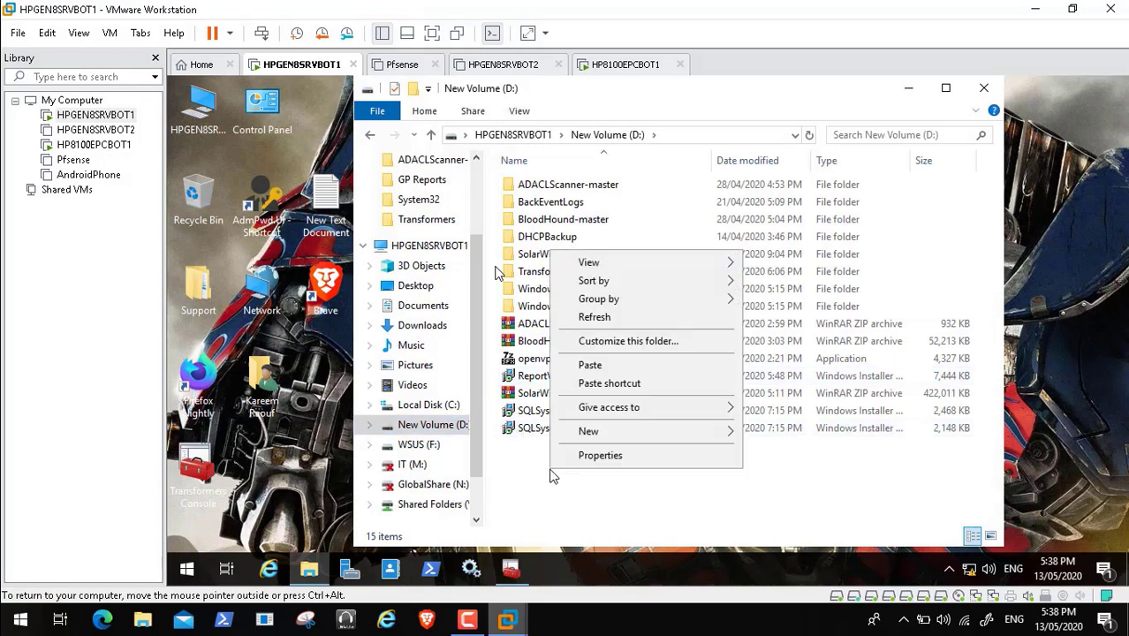
left_click(627, 365)
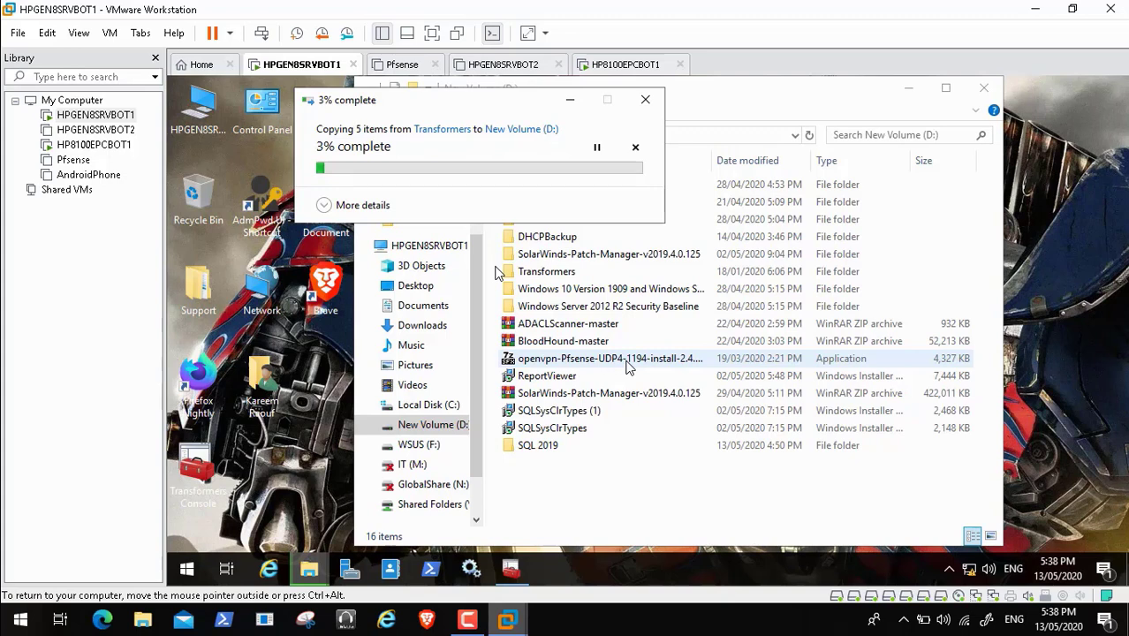
left_click(467, 622)
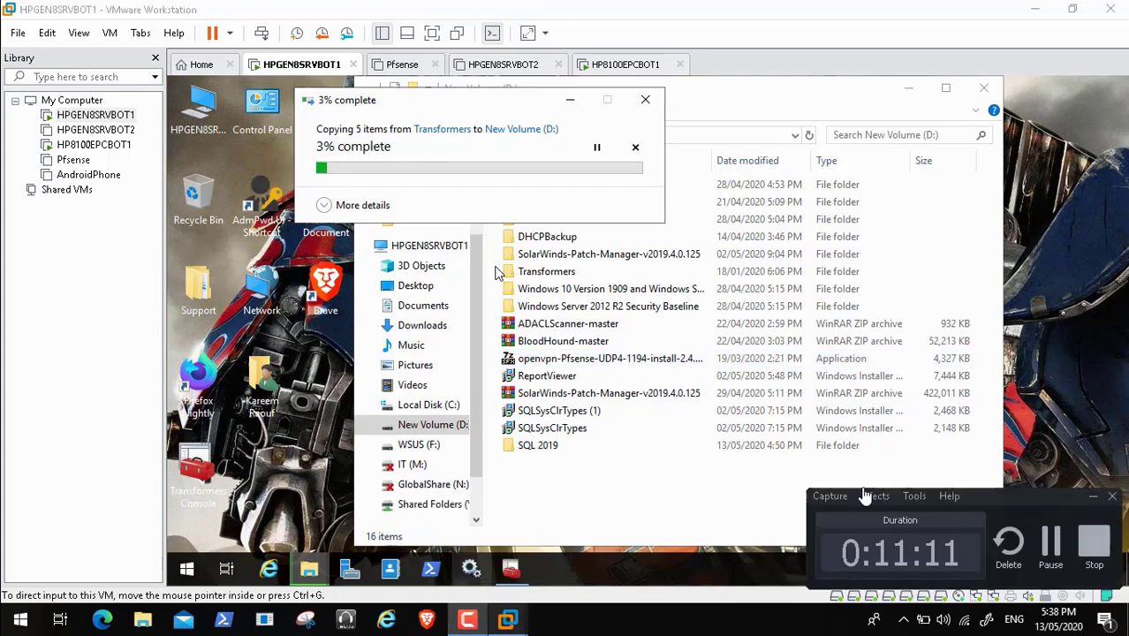
left_click(1052, 546)
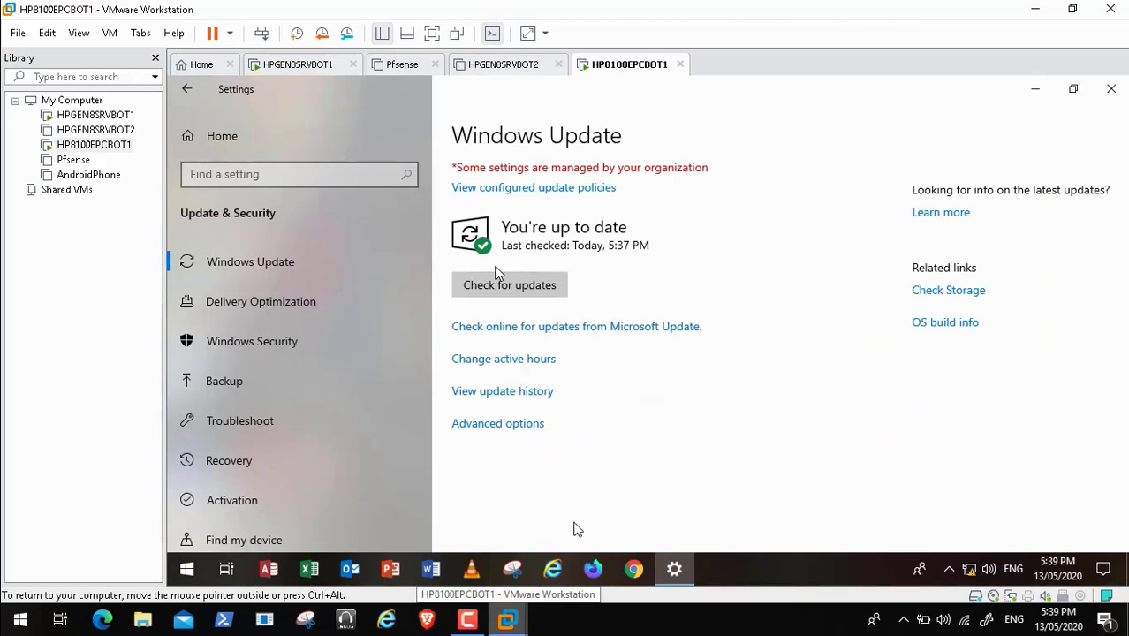
Bring back the Transformers Console and open Transformers.Local > Cybertron > Admins
left_click(467, 620)
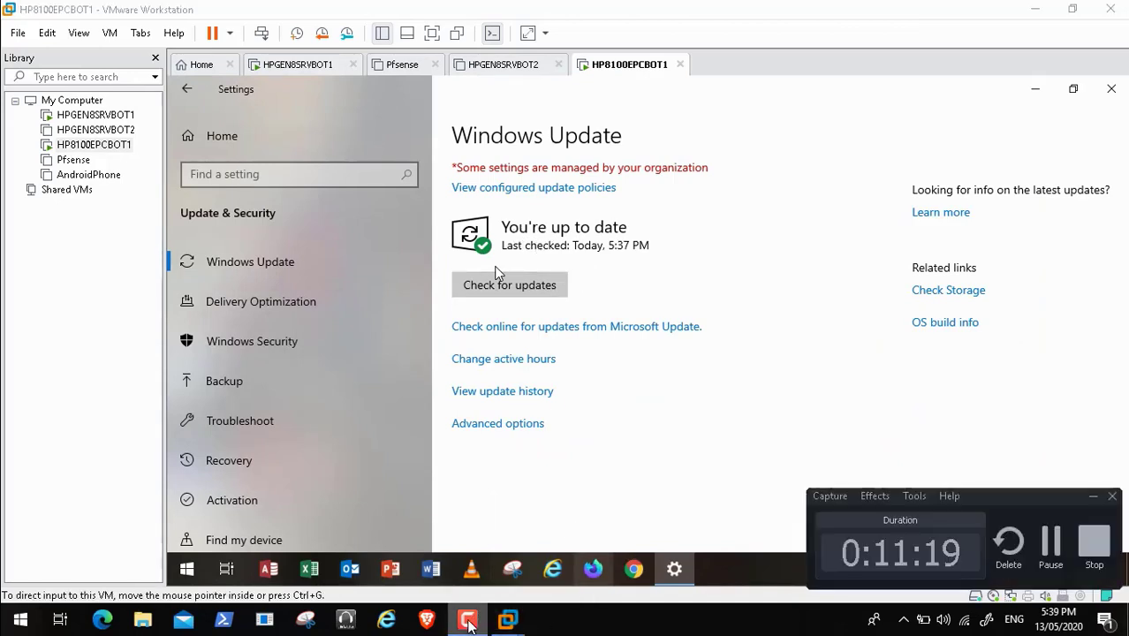
left_click(1052, 537)
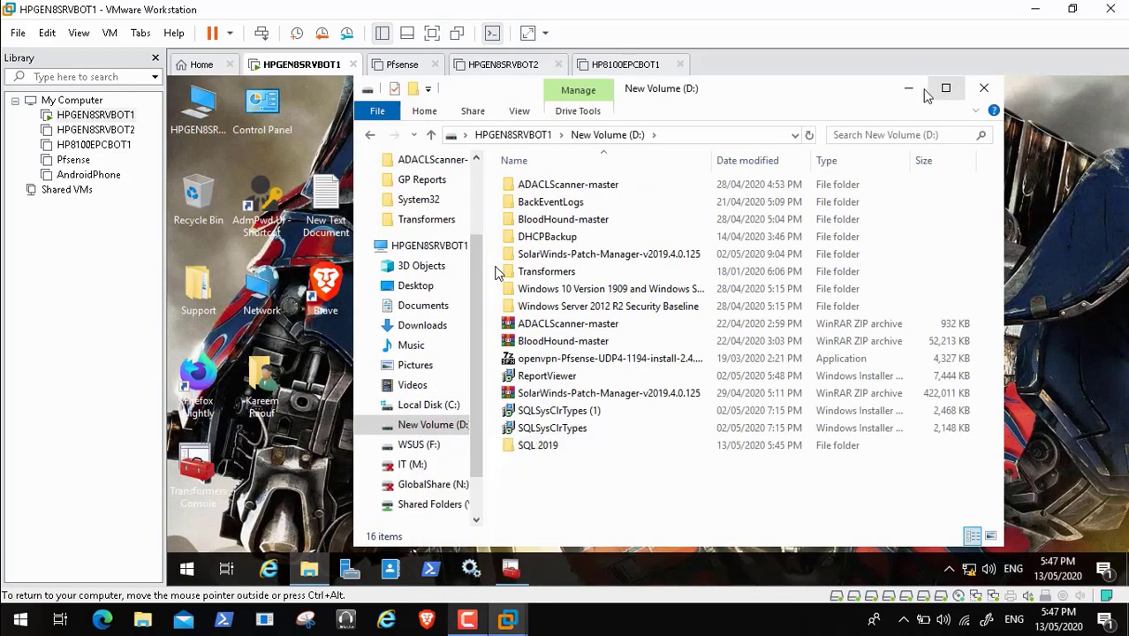
left_click(910, 89)
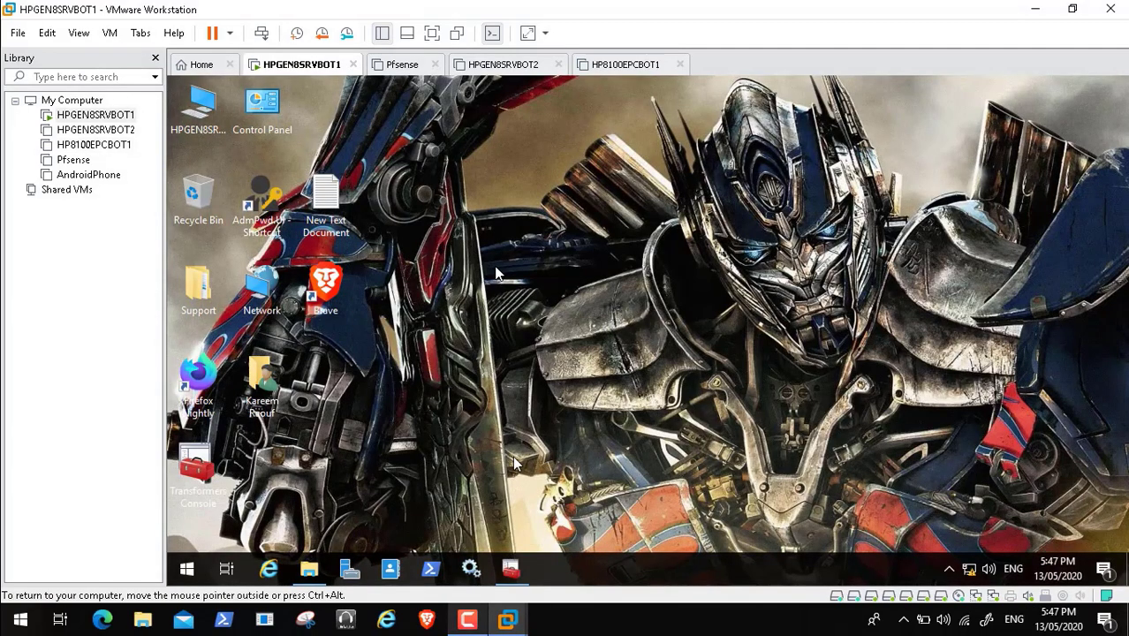
left_click(511, 570)
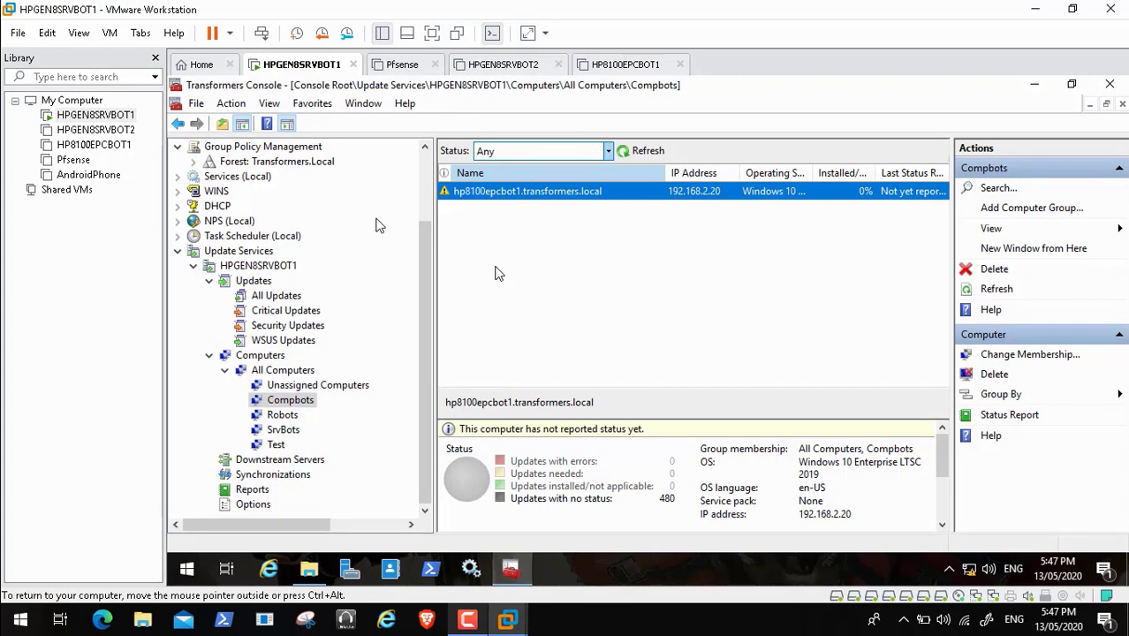
left_click(427, 165)
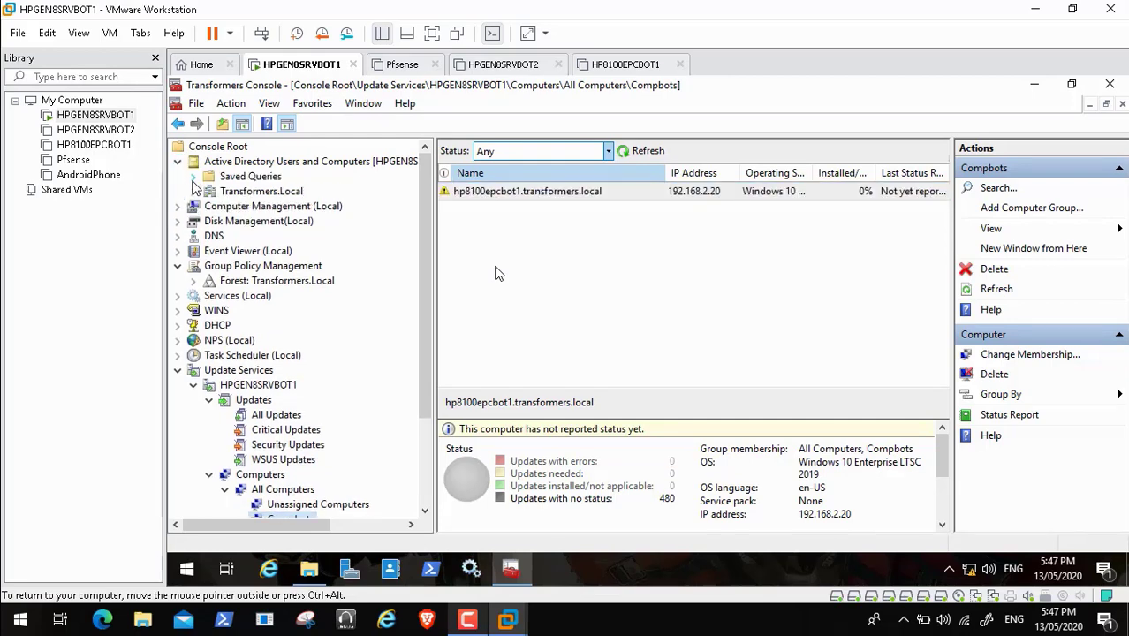
left_click(193, 191)
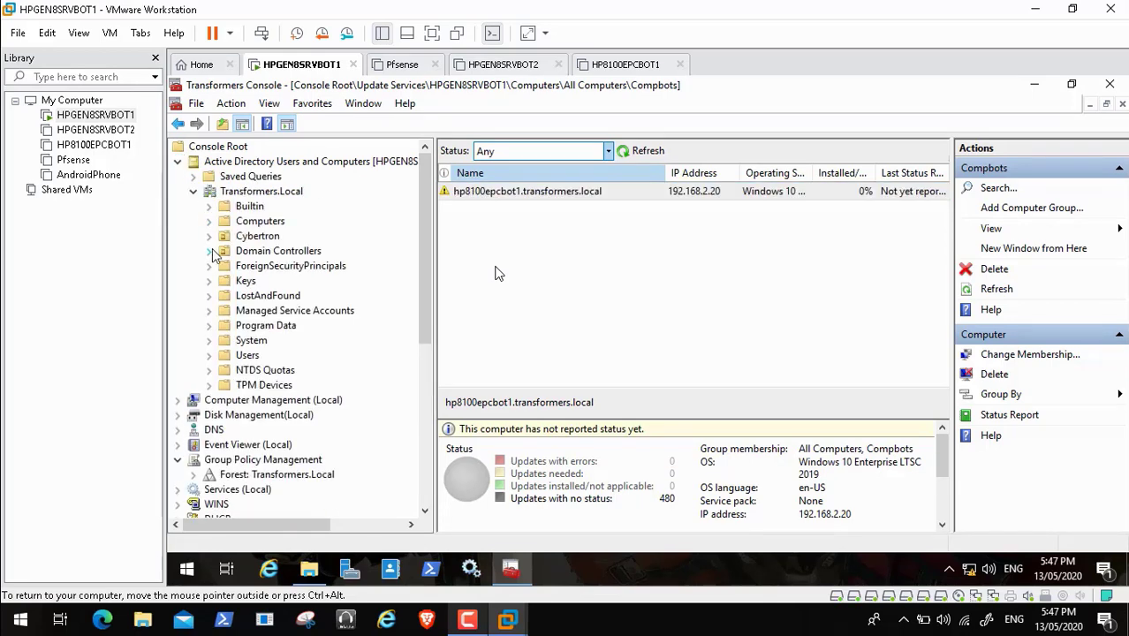
left_click(209, 236)
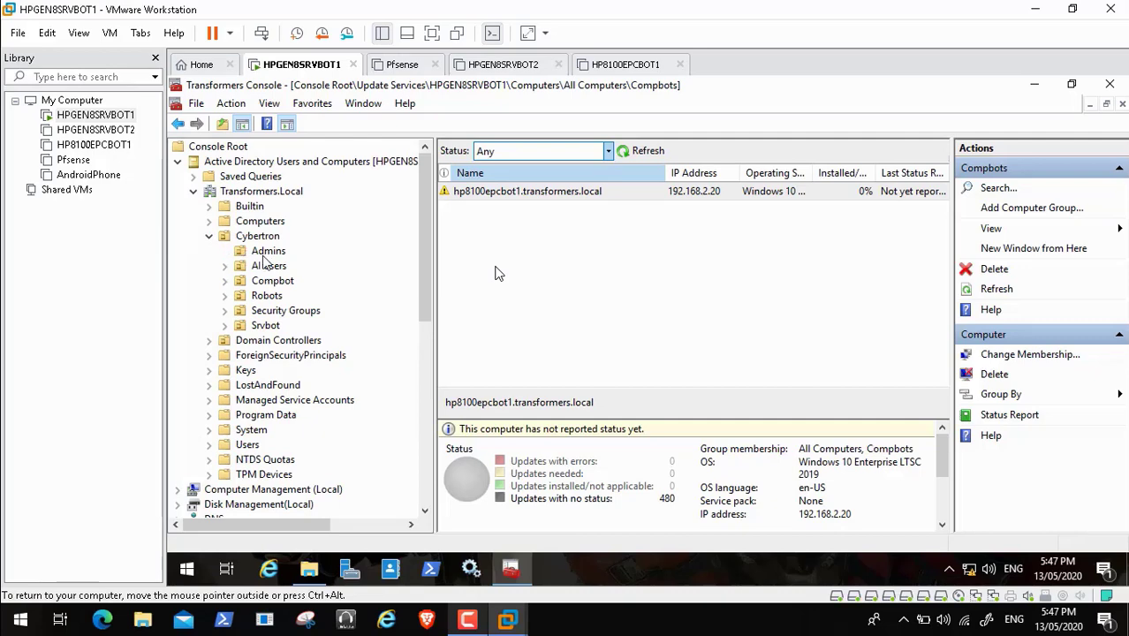
left_click(265, 254)
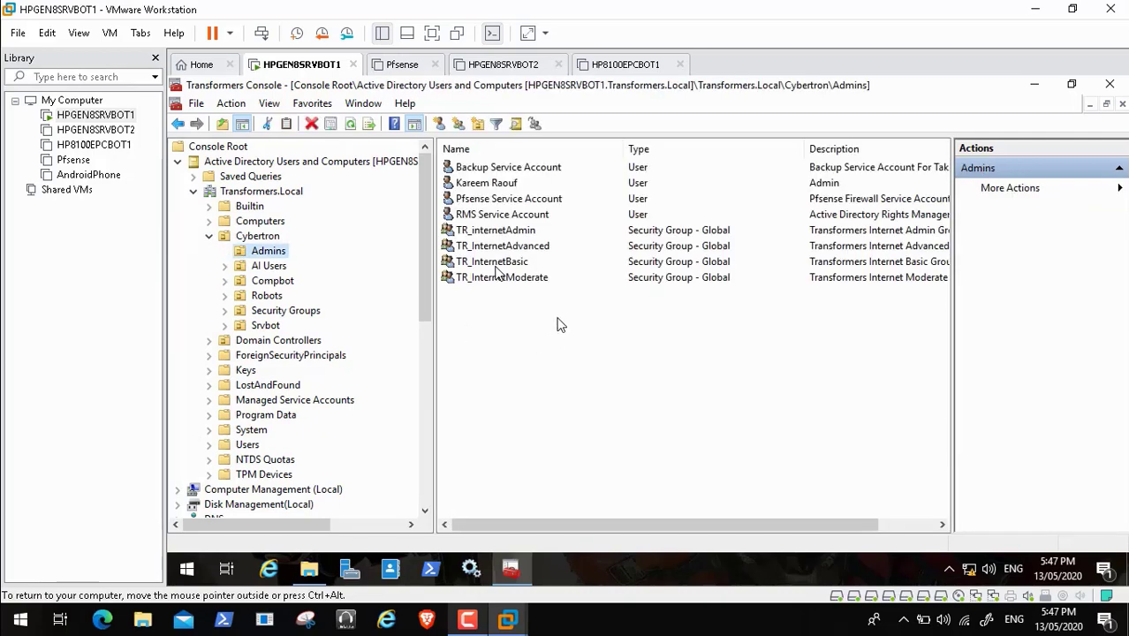
Cancel a rename of the Pfsense Service Account, then open the Admins OU's New menu
right_click(529, 201)
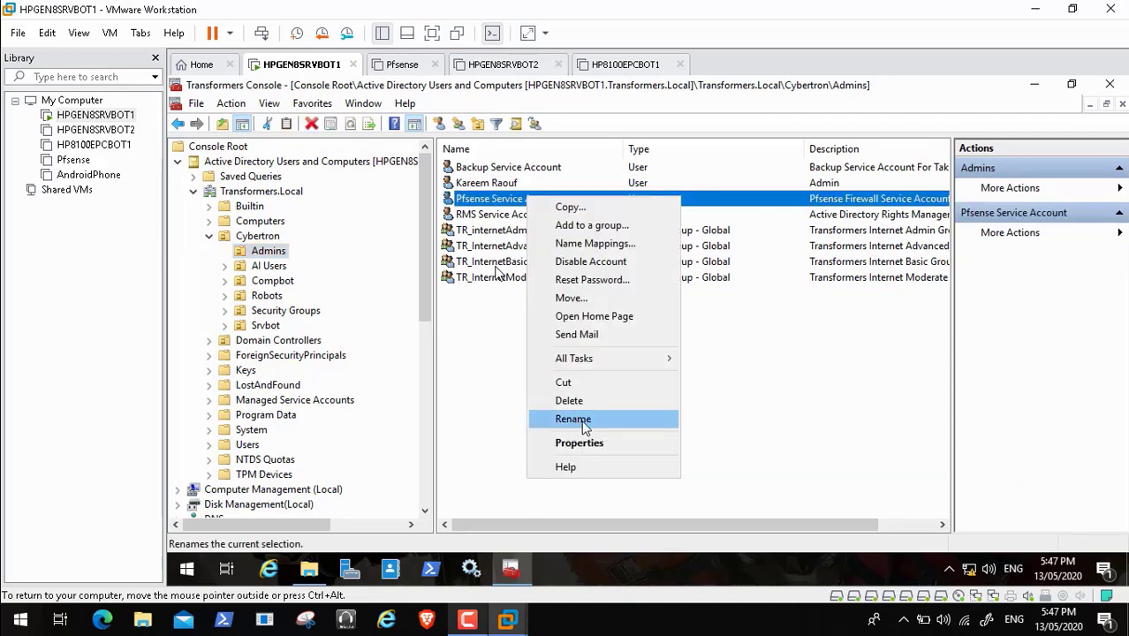
left_click(572, 420)
left_click(582, 426)
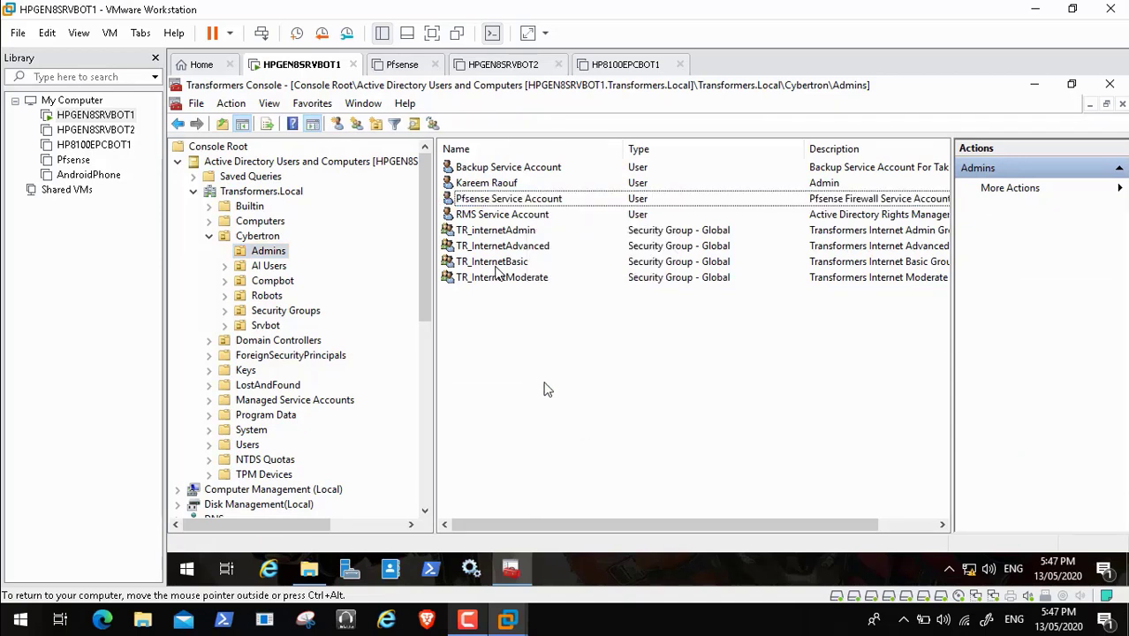
right_click(522, 202)
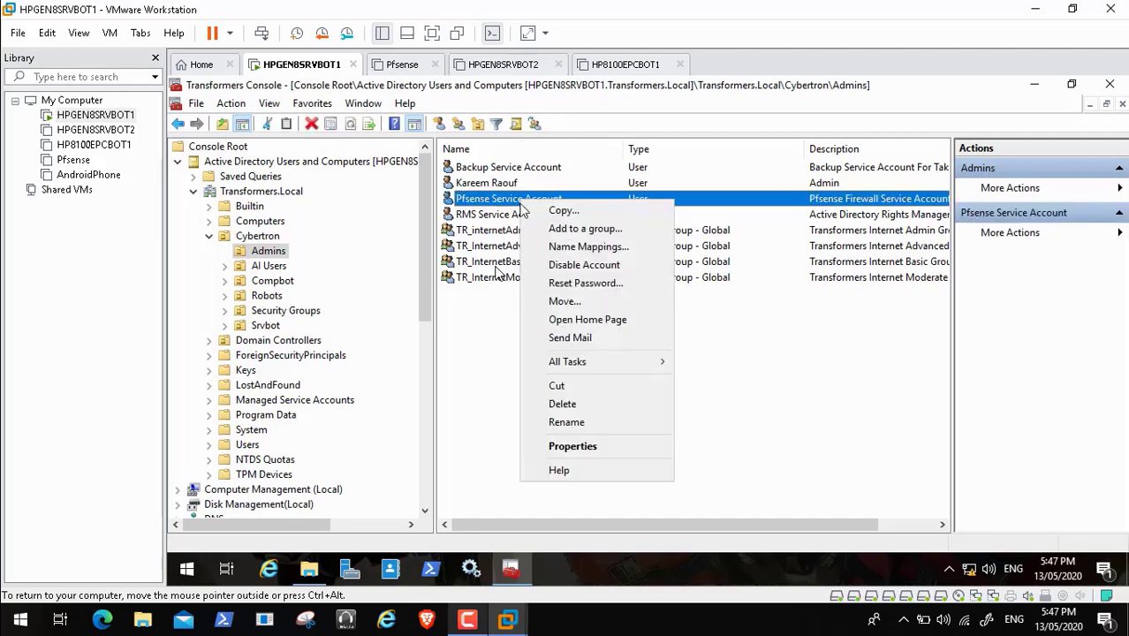
left_click(576, 422)
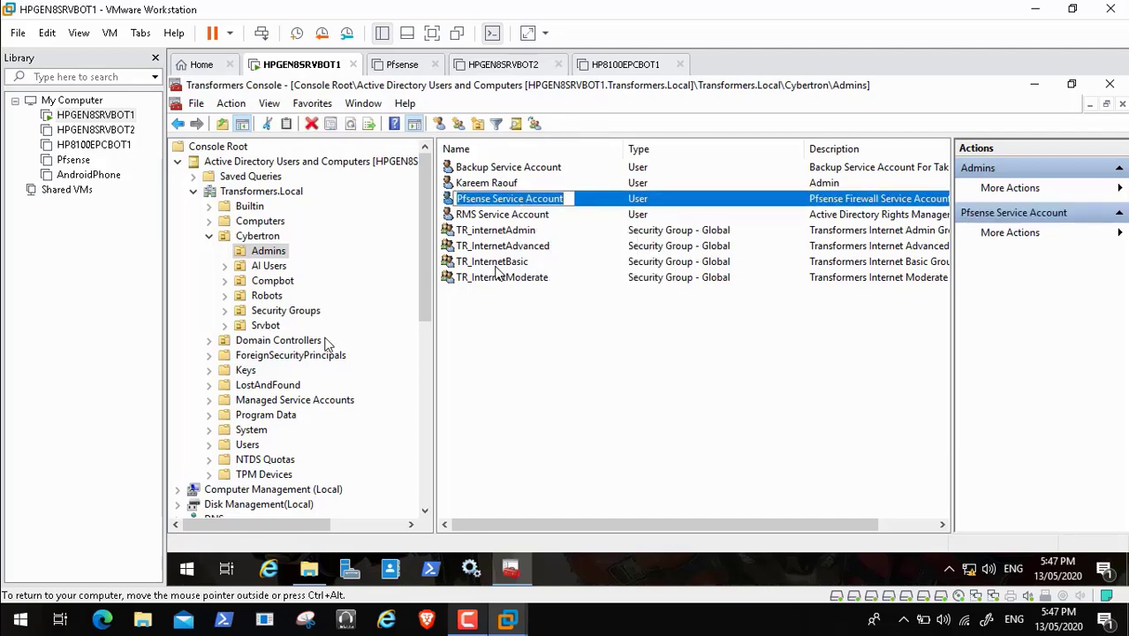
key("Return")
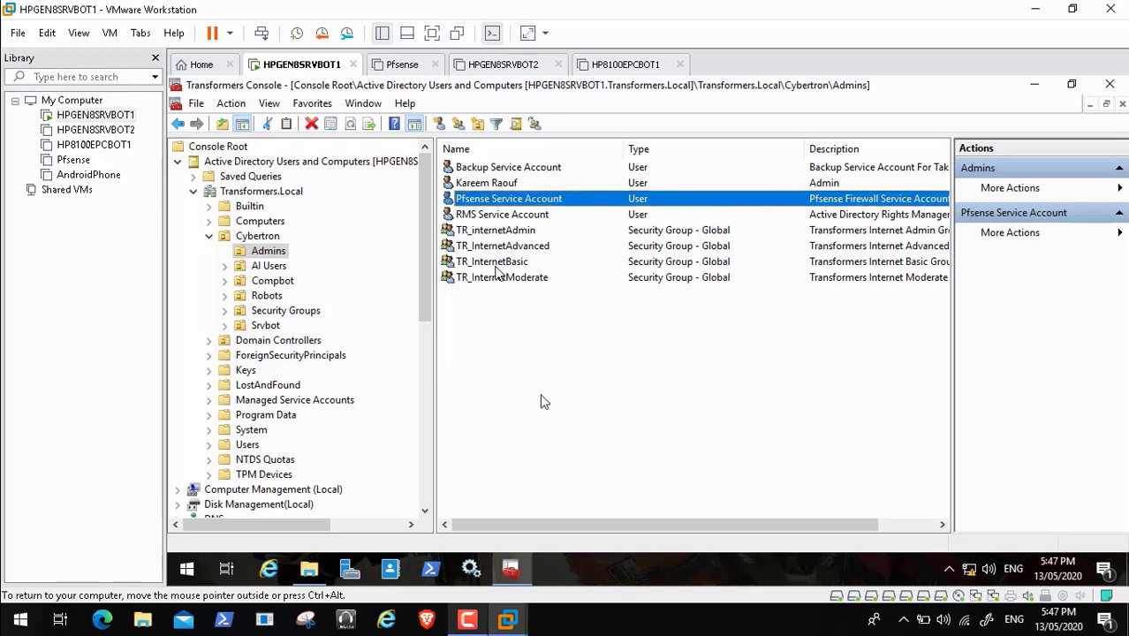
right_click(272, 253)
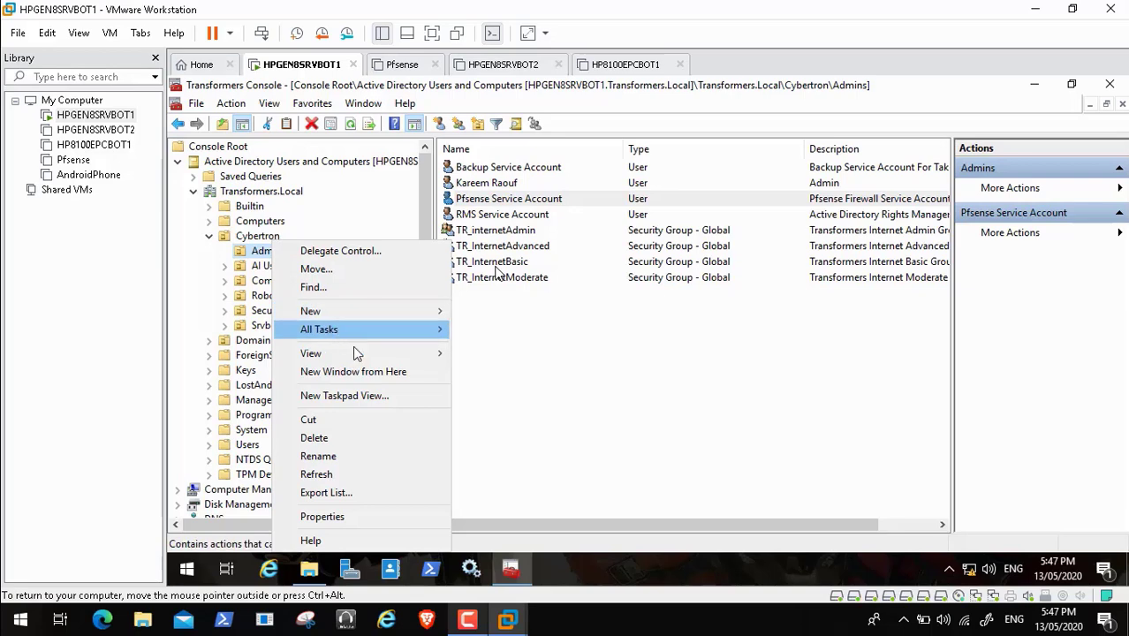
mouse_move(385, 313)
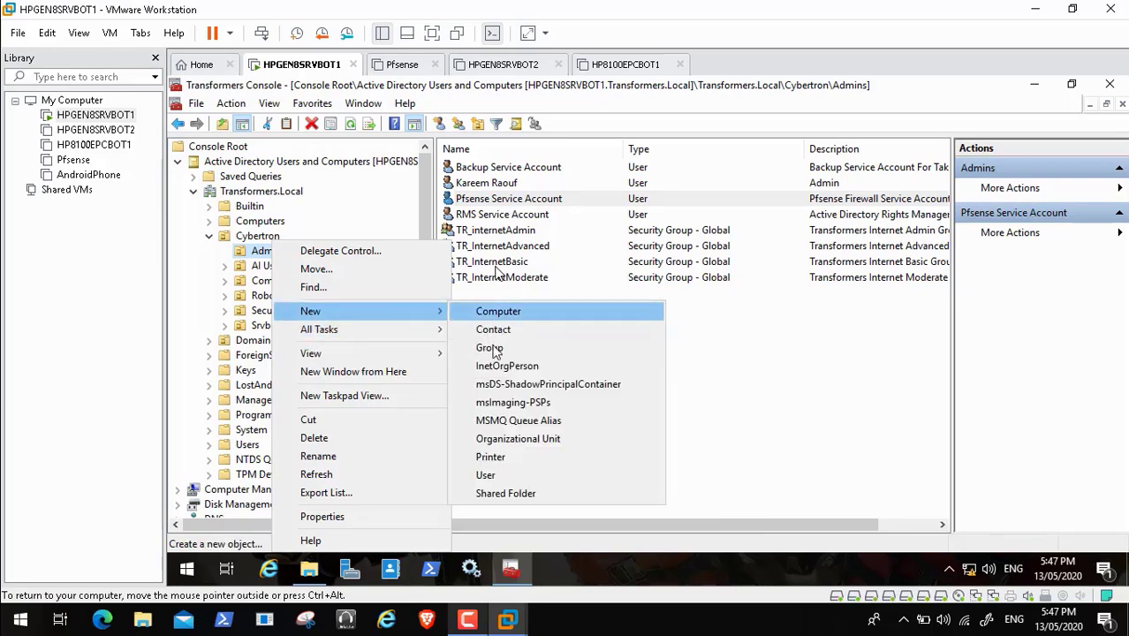
Create a user with first name SQL, last name Service Account, logon name sqlserv, then continue
left_click(528, 476)
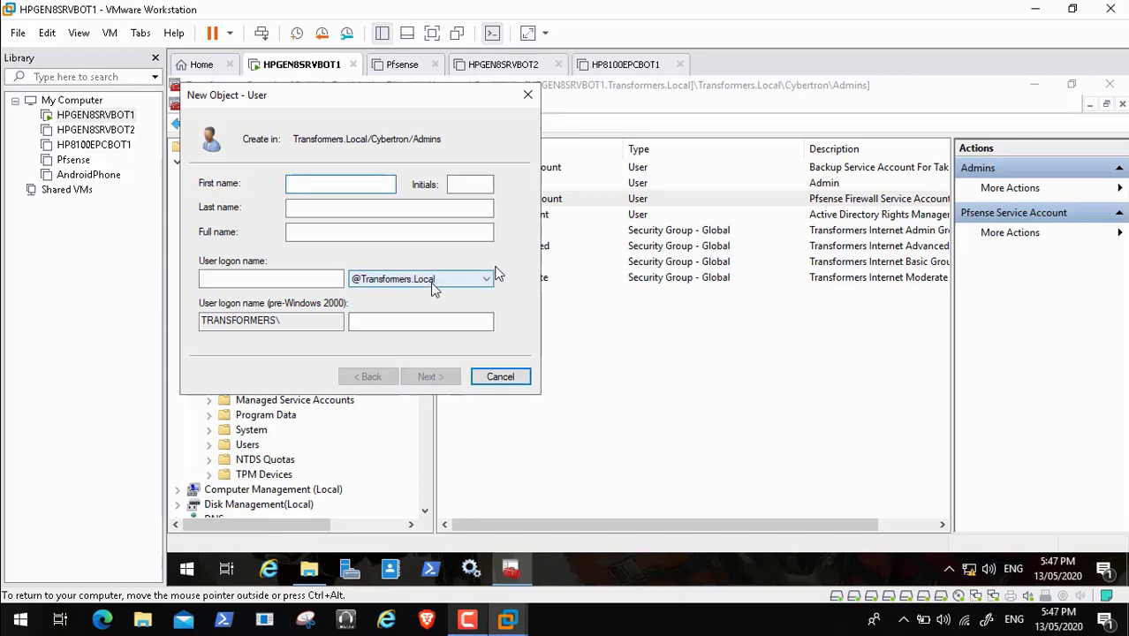
type("SQL")
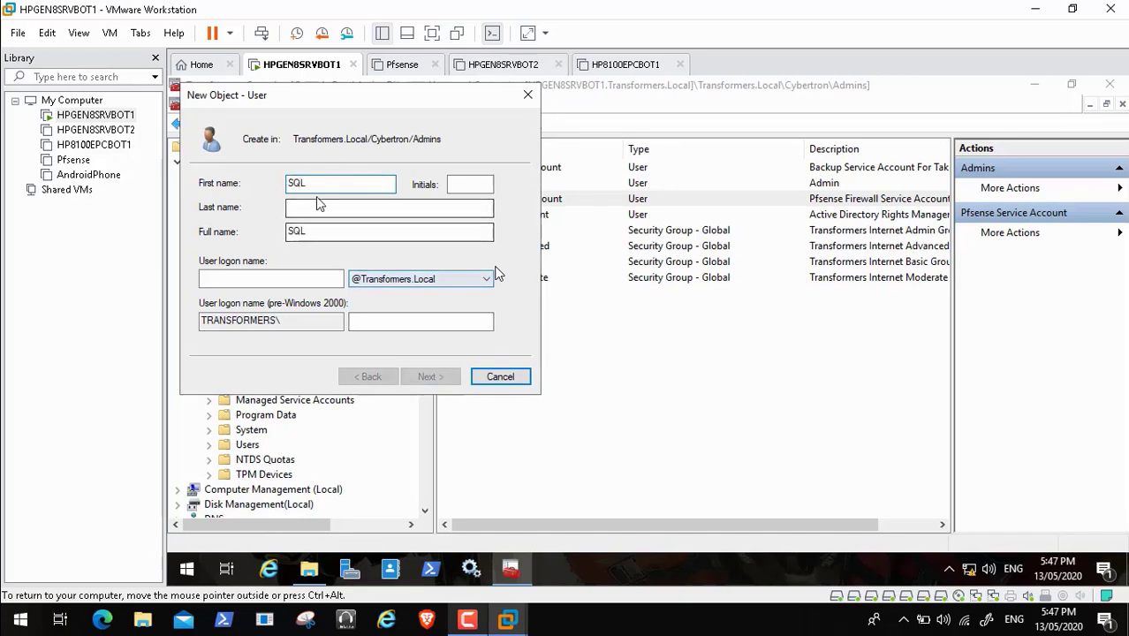
left_click(314, 206)
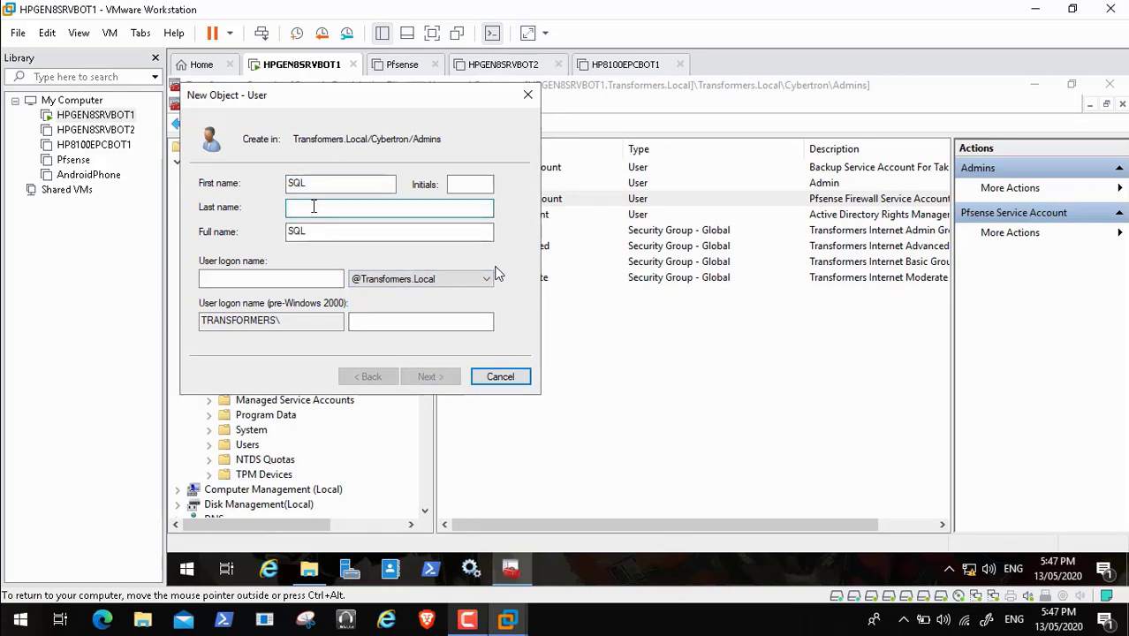
type("Seriv")
type("vi")
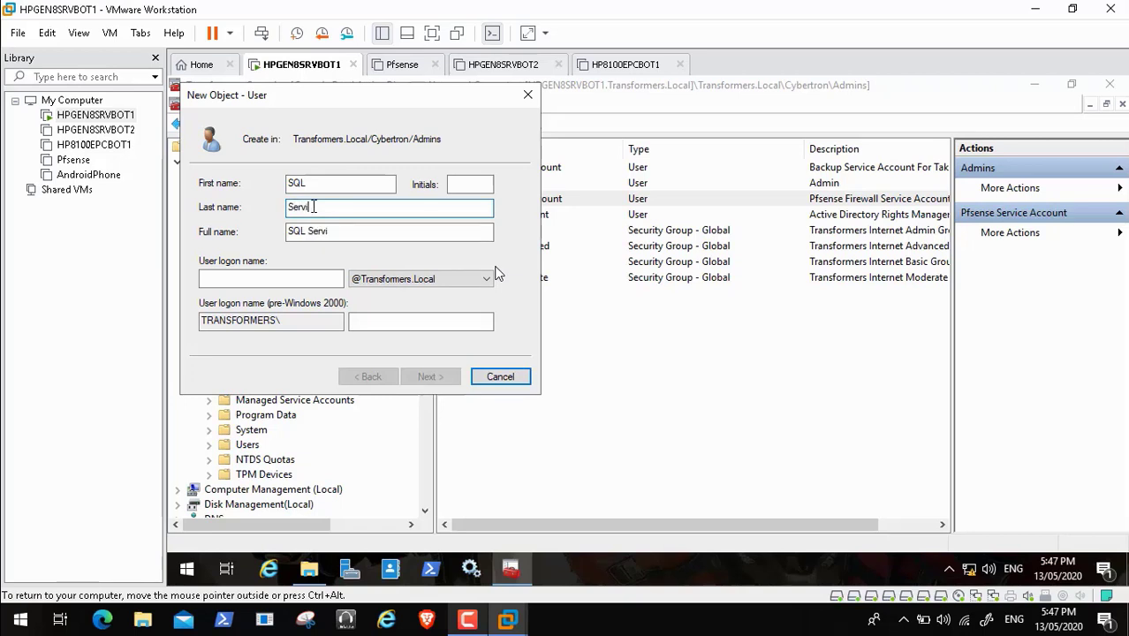
type("ce Account")
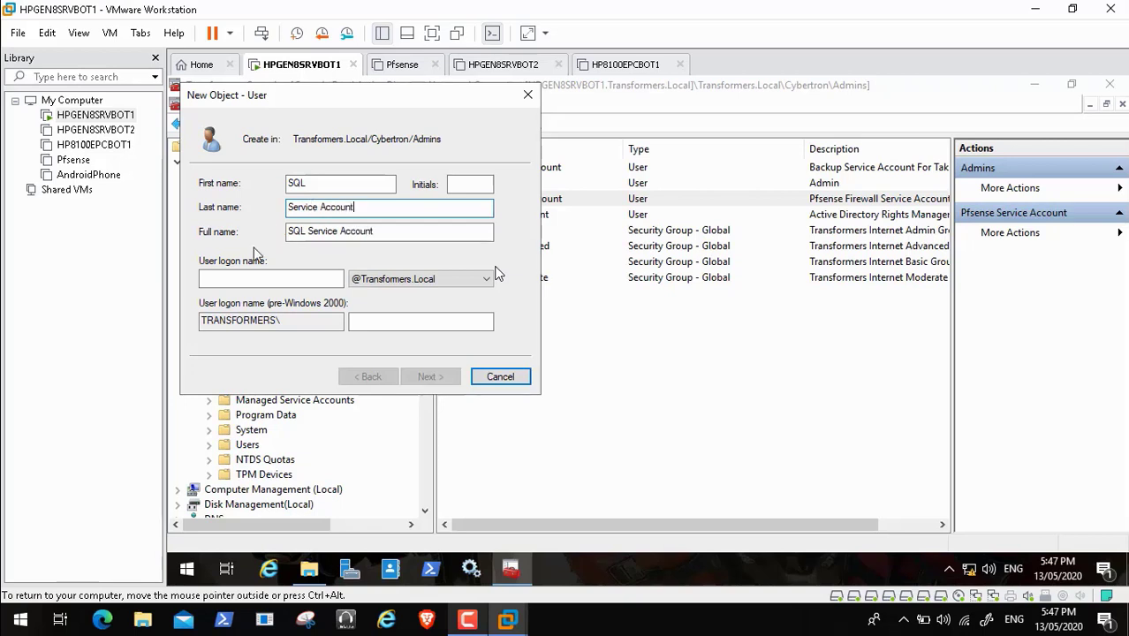
left_click(245, 279)
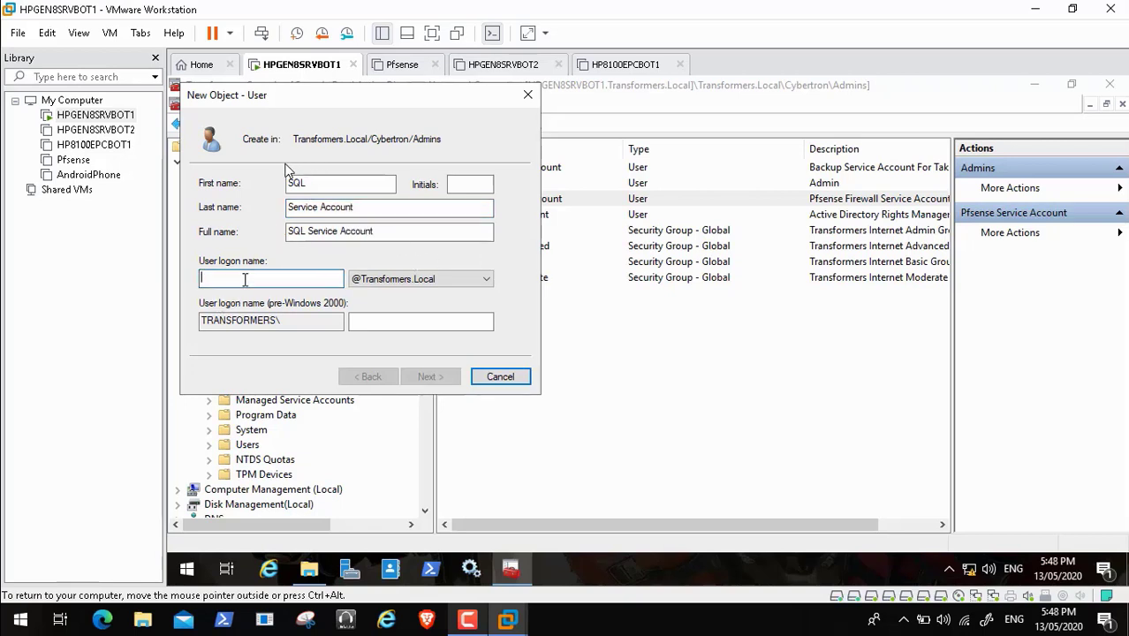
type("sql")
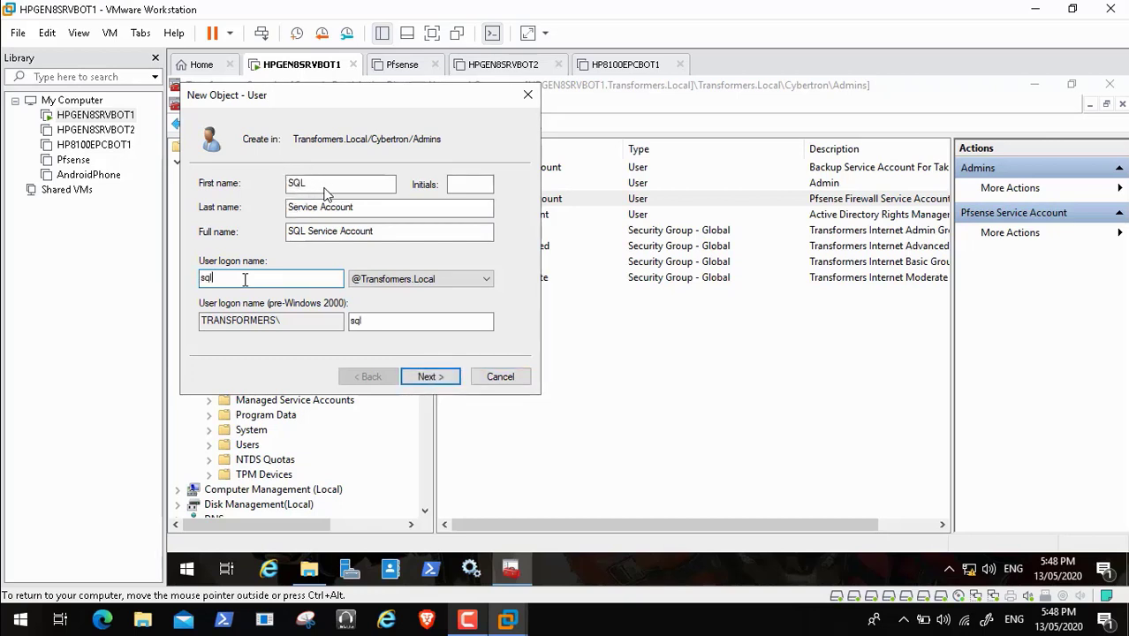
type("serv")
key("ctrl+alt")
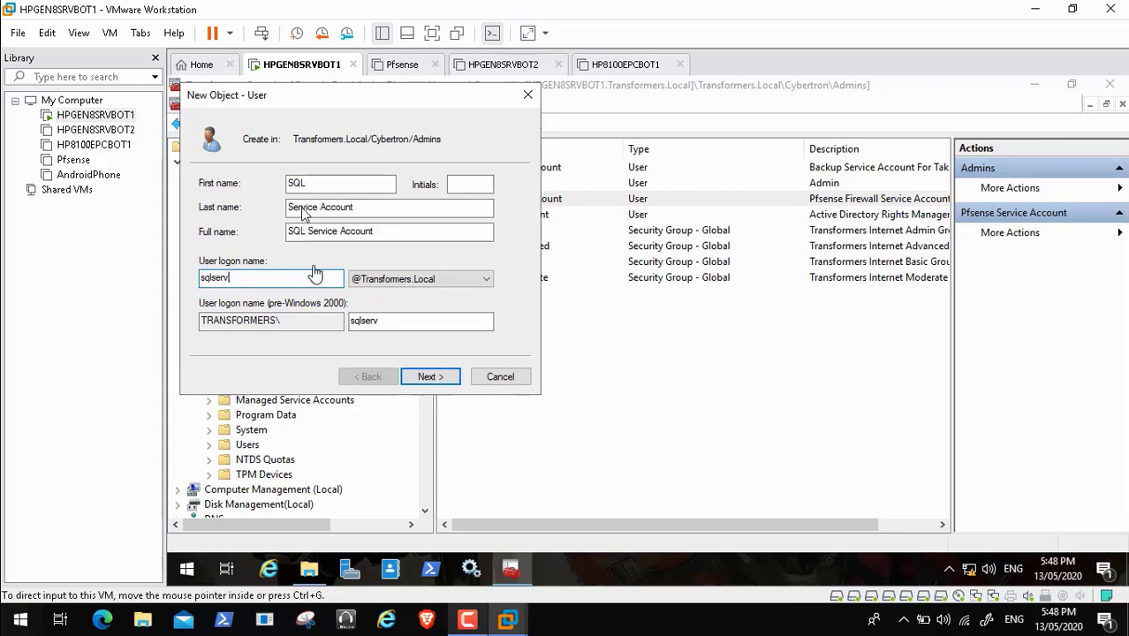
left_click(271, 281)
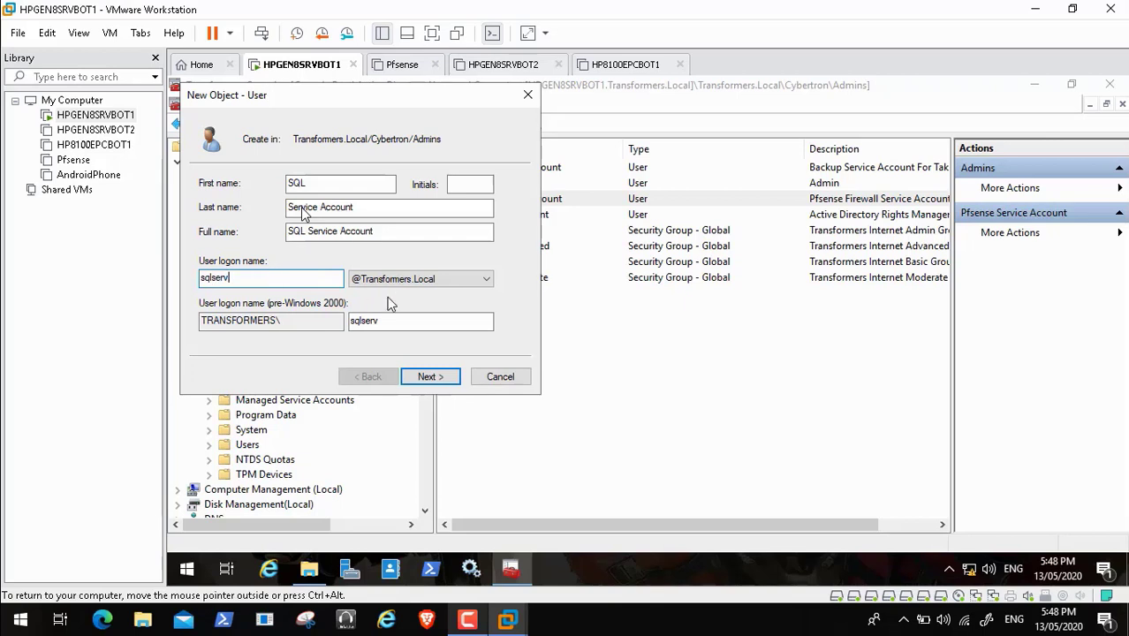
left_click(433, 377)
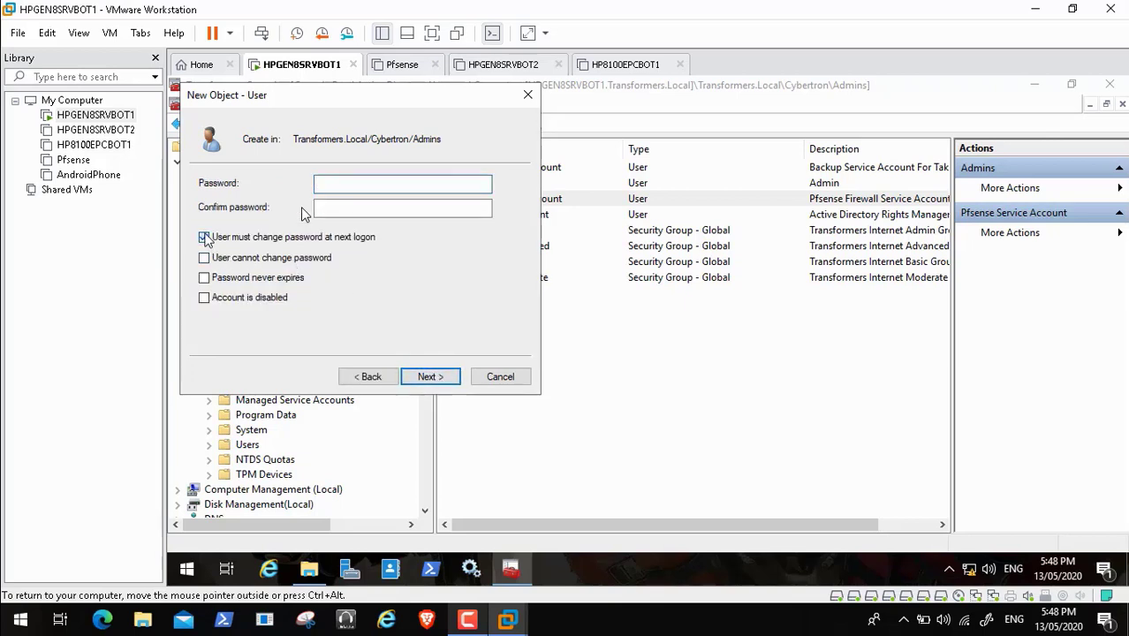
Turn off must-change-password, enable Password never expires, enter the password, and finish the wizard
left_click(205, 237)
left_click(205, 278)
left_click(352, 183)
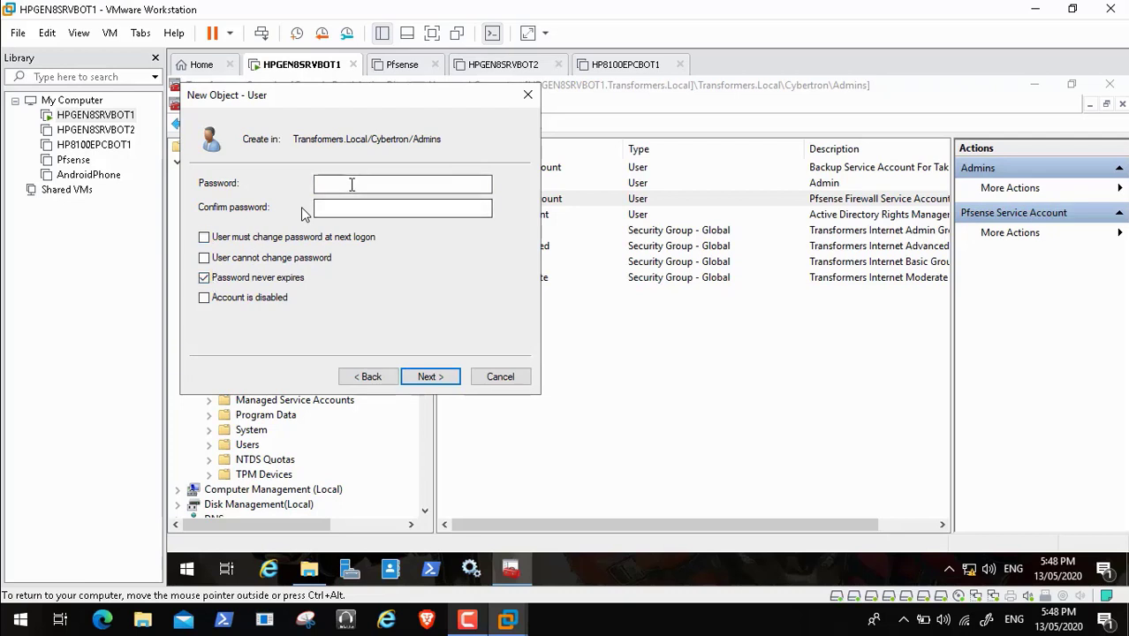
type("••••••")
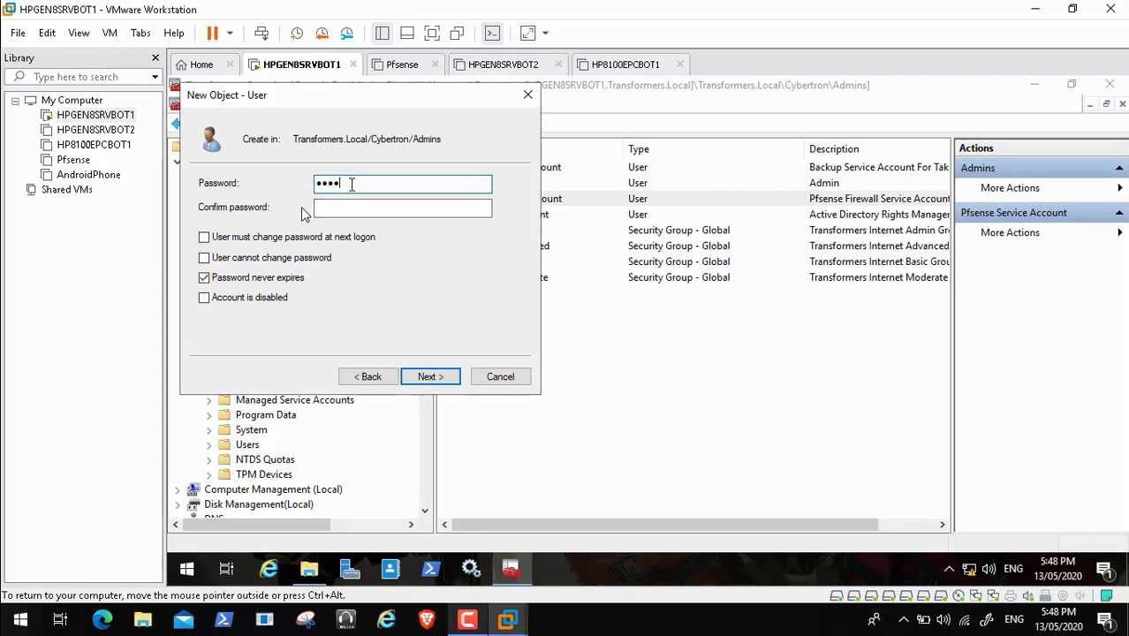
type("••••")
key("Tab")
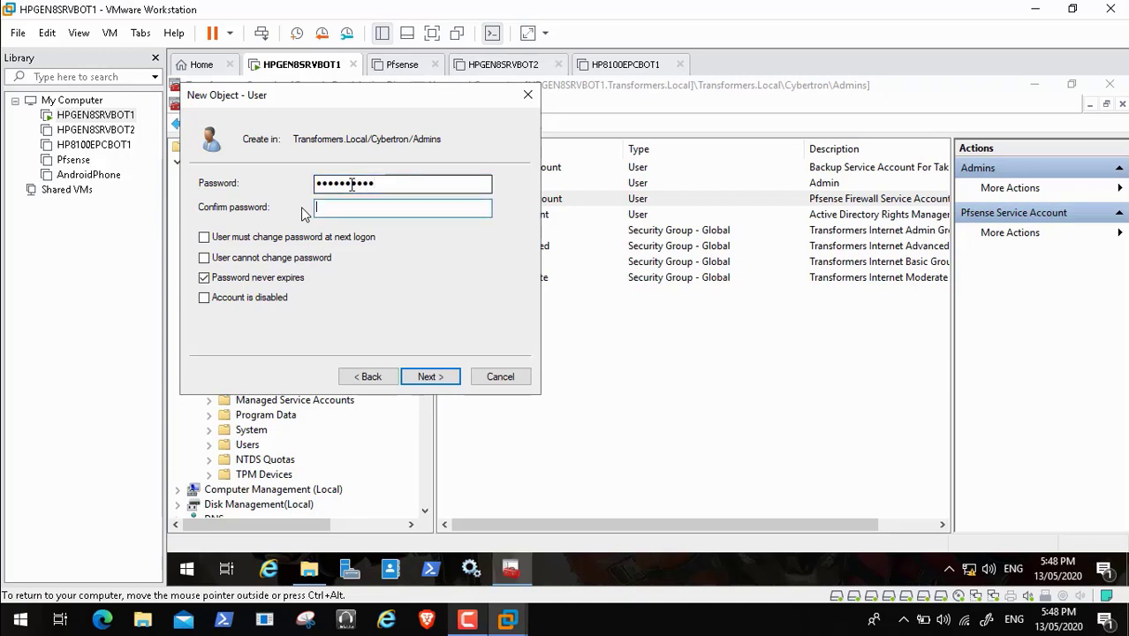
type("•••••")
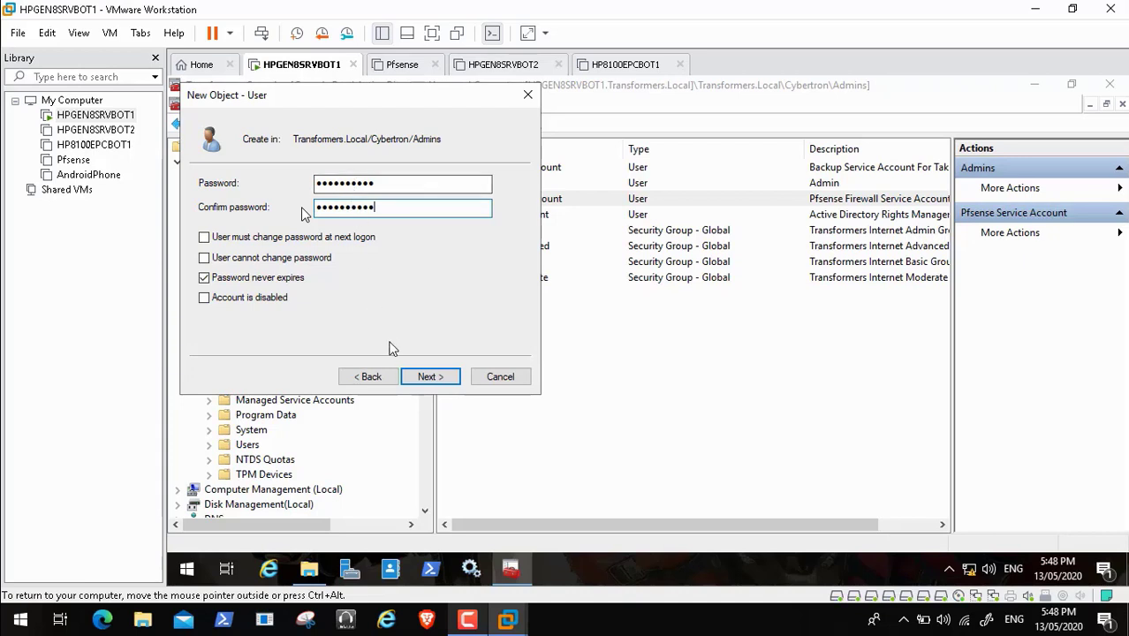
left_click(430, 378)
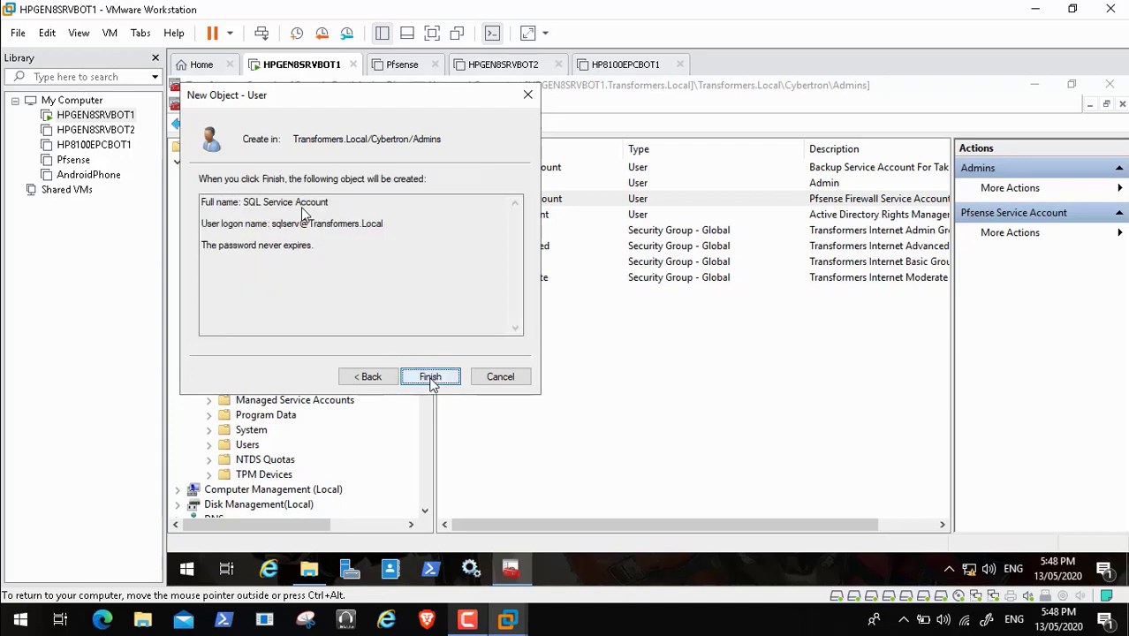
left_click(430, 378)
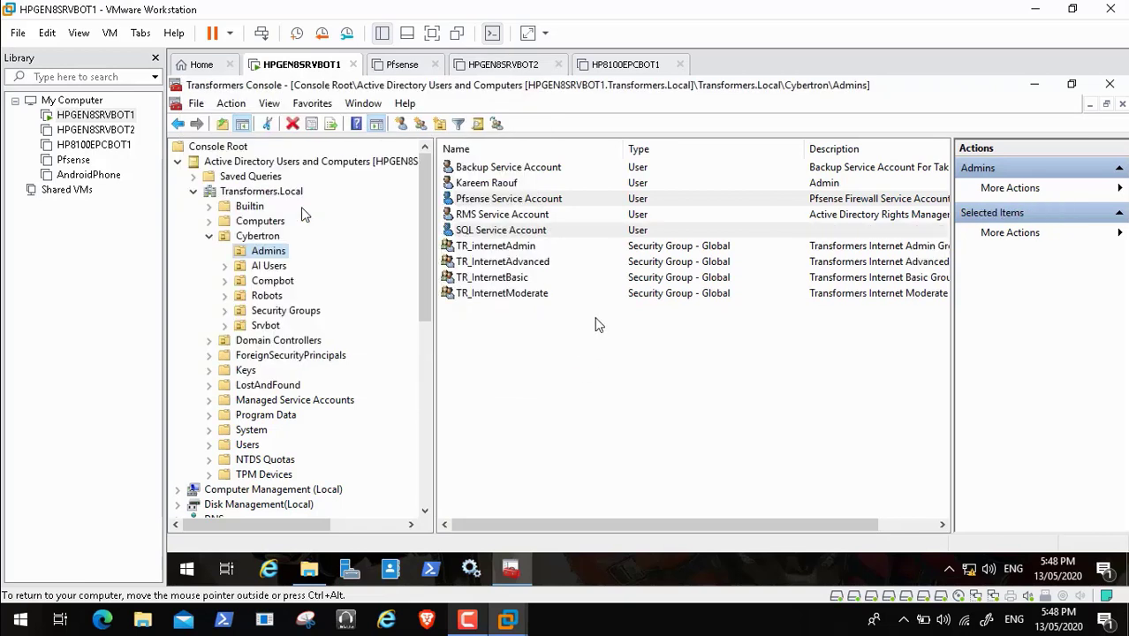
In SQL Service Account's properties, set Description to 'SQL Service Account to run sql server services'
left_click(548, 232)
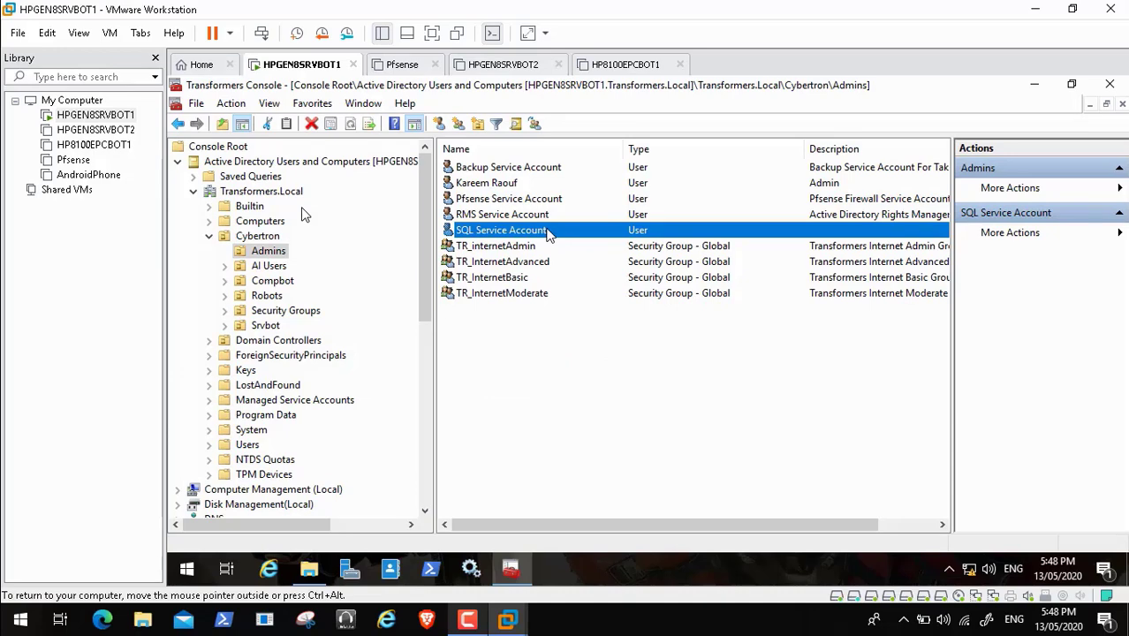
double_click(548, 231)
left_click(618, 317)
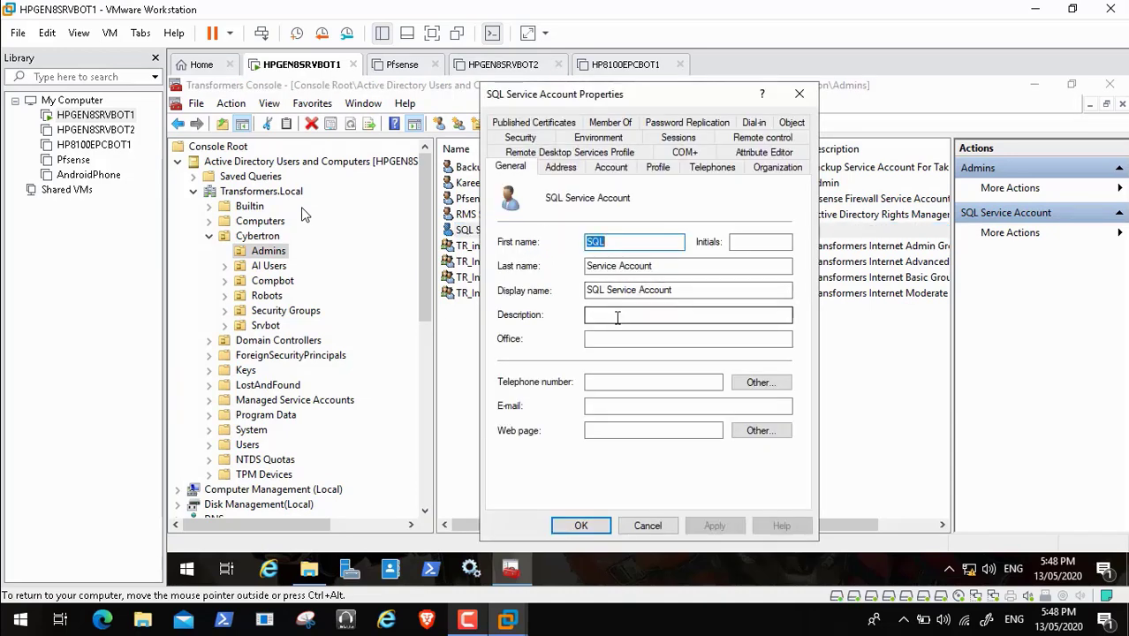
type("Pfsense Service Account")
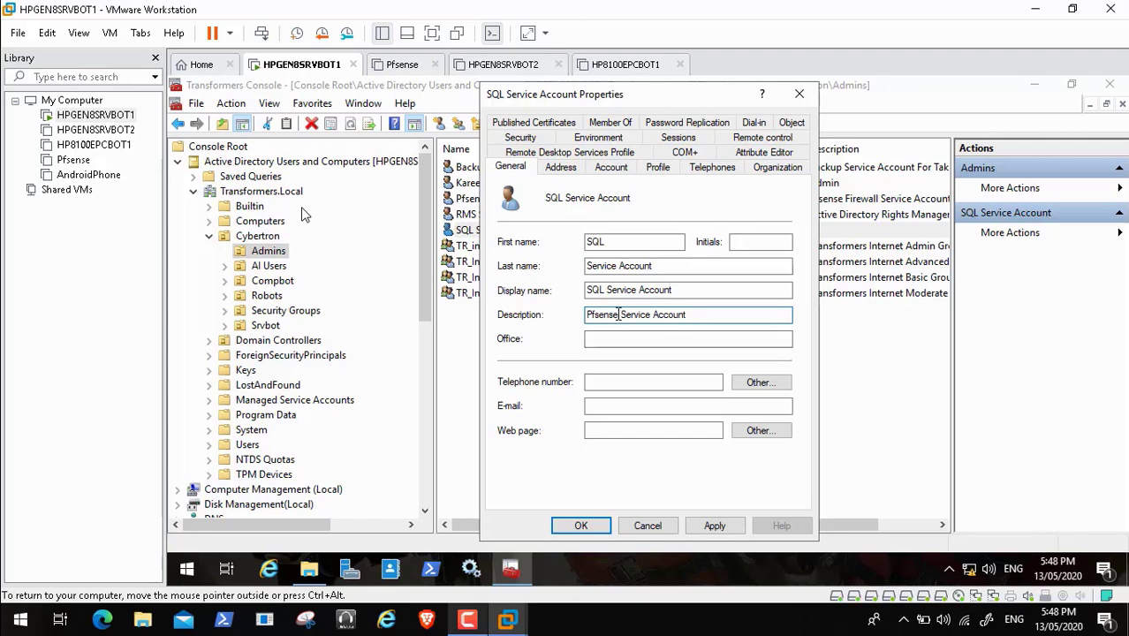
left_click_drag(623, 307, 549, 301)
key("ctrl+c")
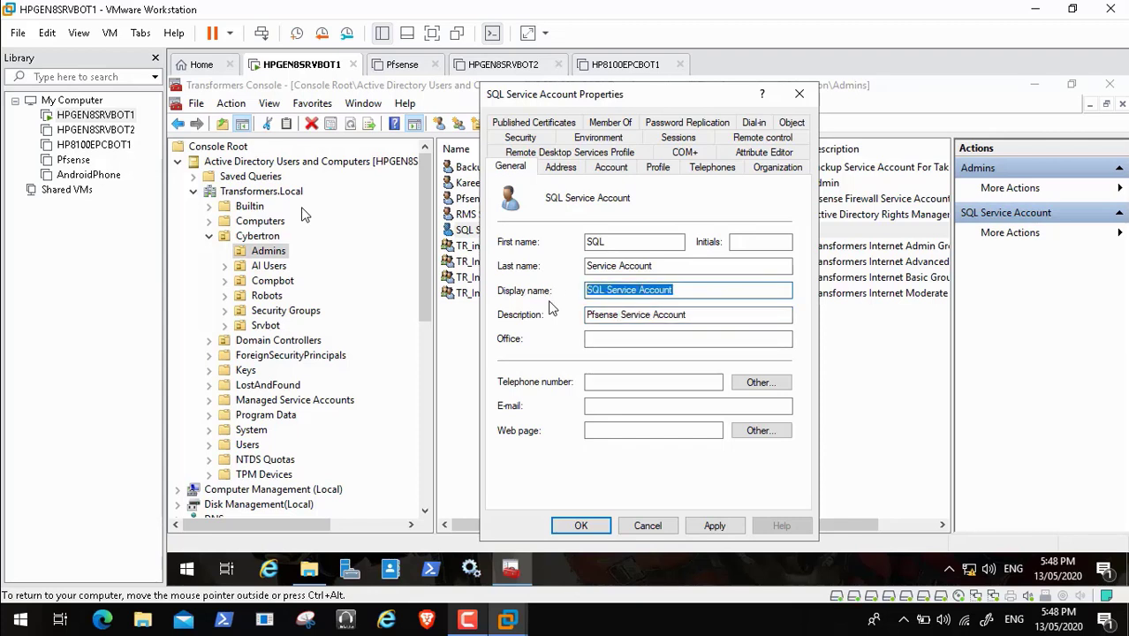
left_click(717, 318)
key("BackSpace")
key("BackSpace")
key("BackSpace")
key("BackSpace")
key("BackSpace")
key("BackSpace")
key("BackSpace")
key("BackSpace")
key("BackSpace")
key("BackSpace")
key("BackSpace")
key("BackSpace")
key("BackSpace")
key("BackSpace")
key("BackSpace")
key("BackSpace")
key("BackSpace")
key("BackSpace")
key("BackSpace")
key("BackSpace")
key("BackSpace")
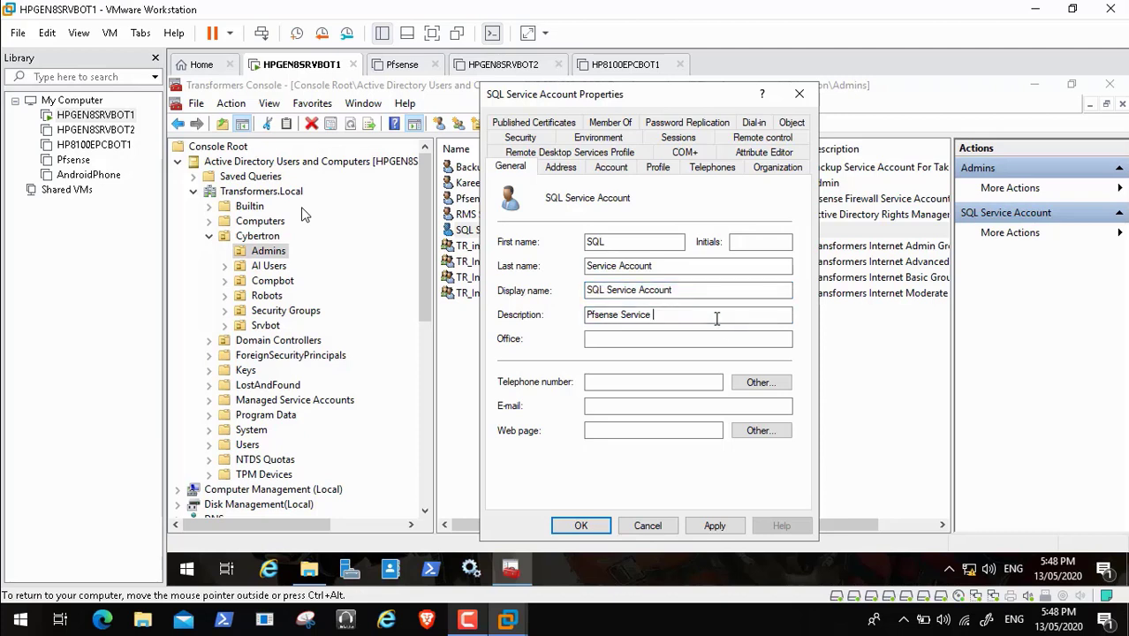
key("ctrl+v")
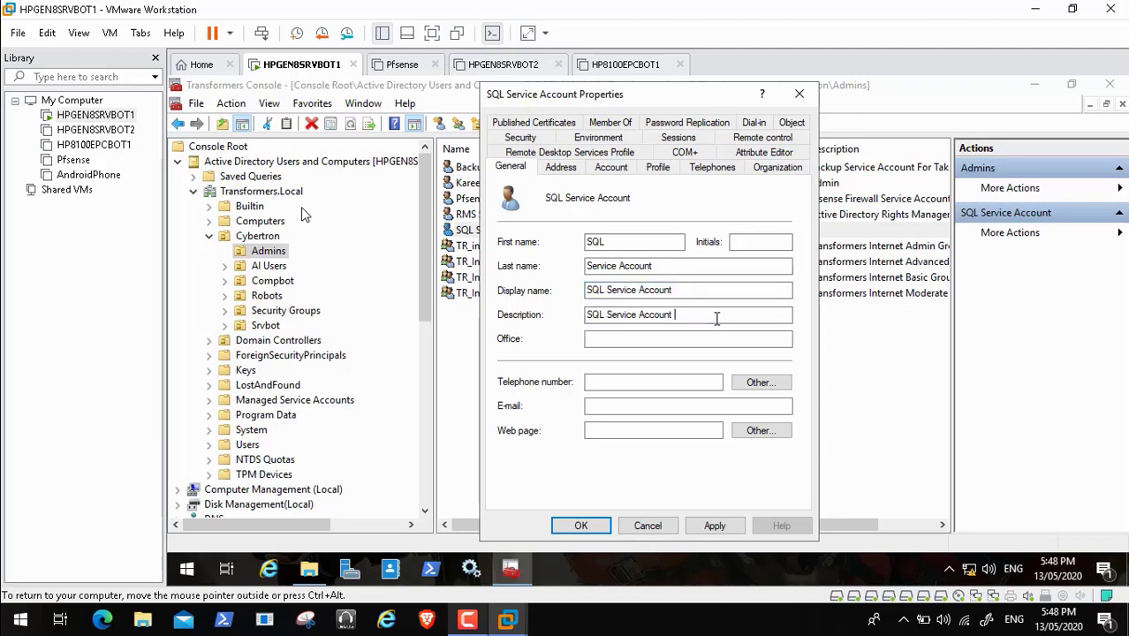
type("to run sql server services")
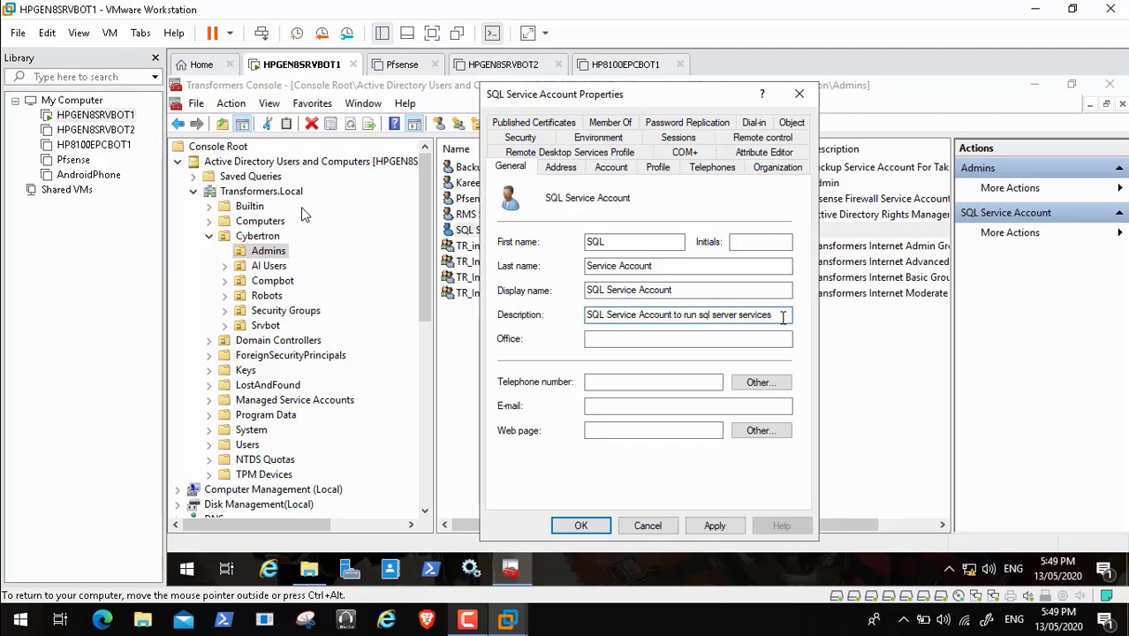
left_click(609, 122)
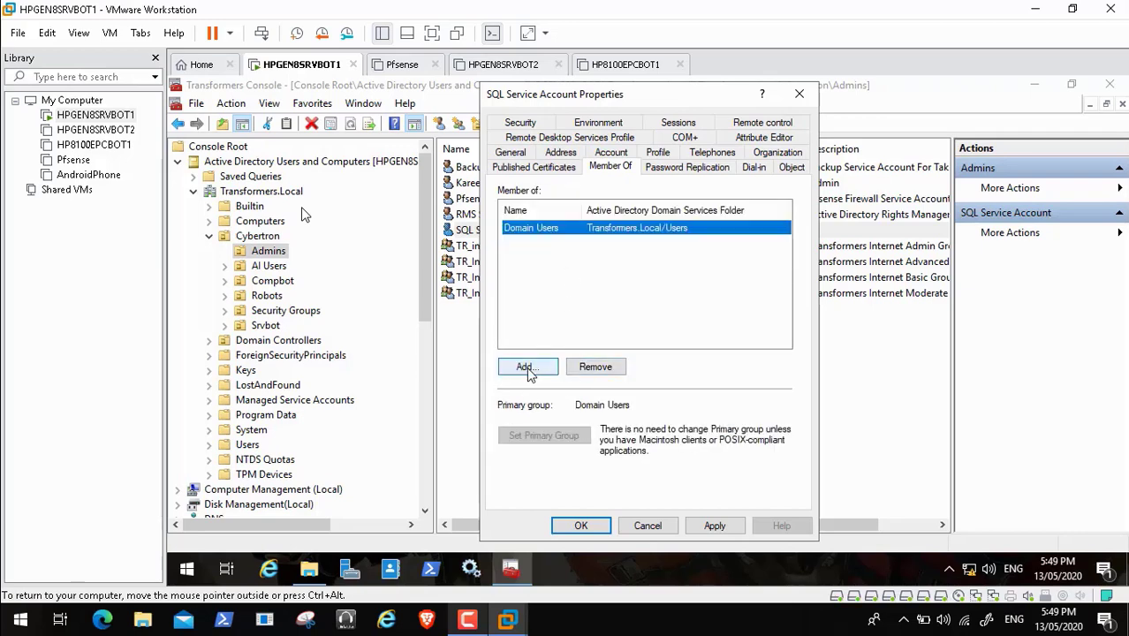
On the Member Of tab, choose Add and enter TR_I as the group to find
left_click(528, 370)
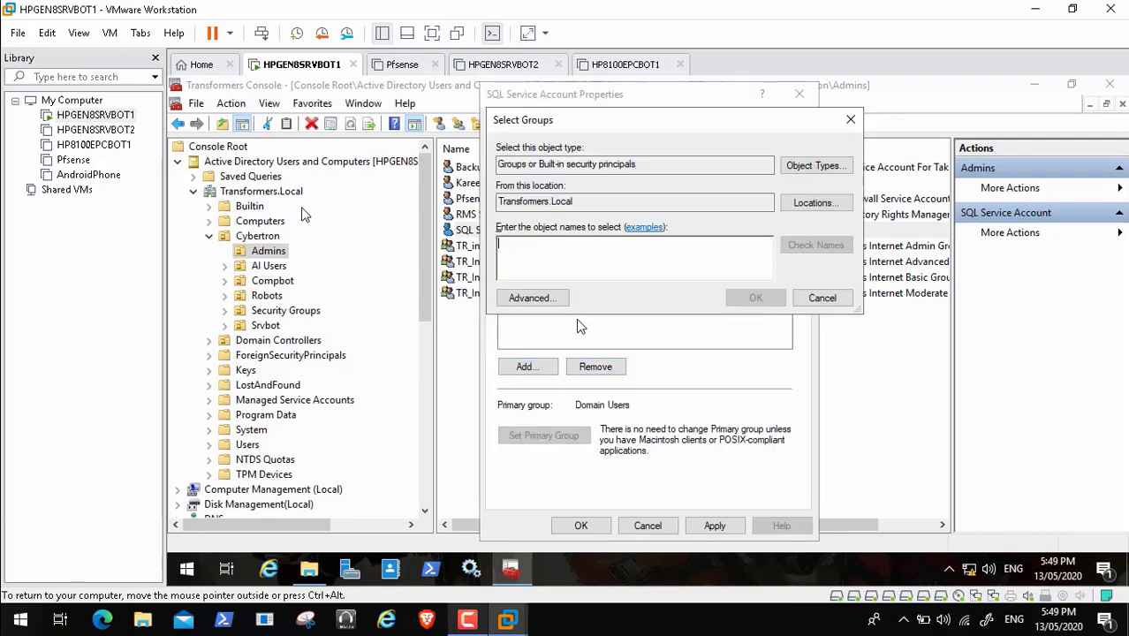
type("TR")
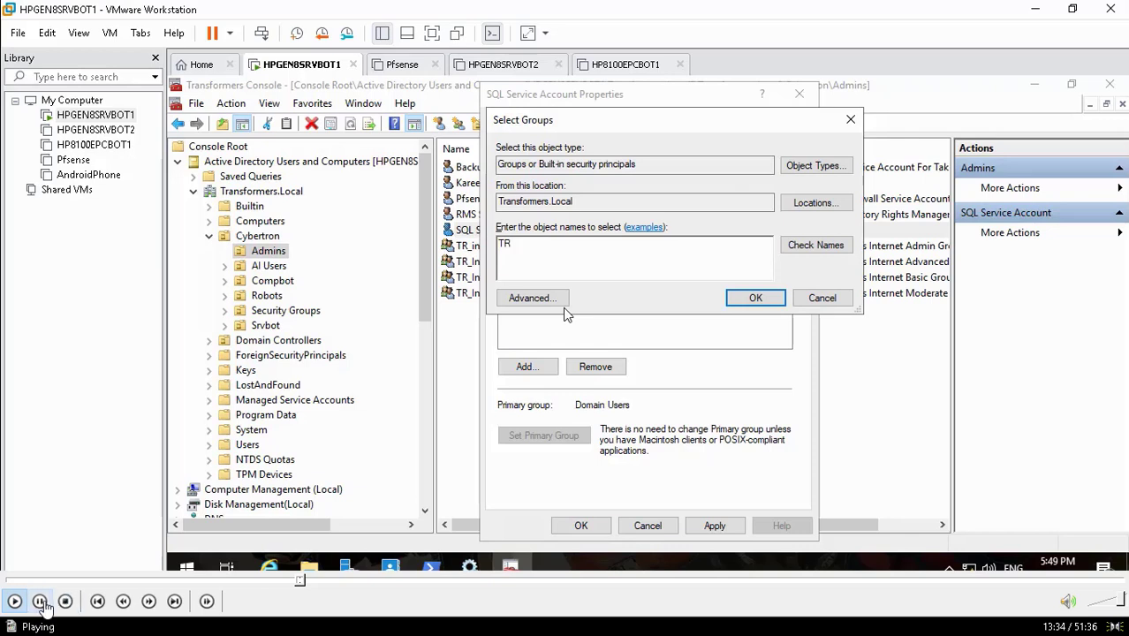
type("_I")
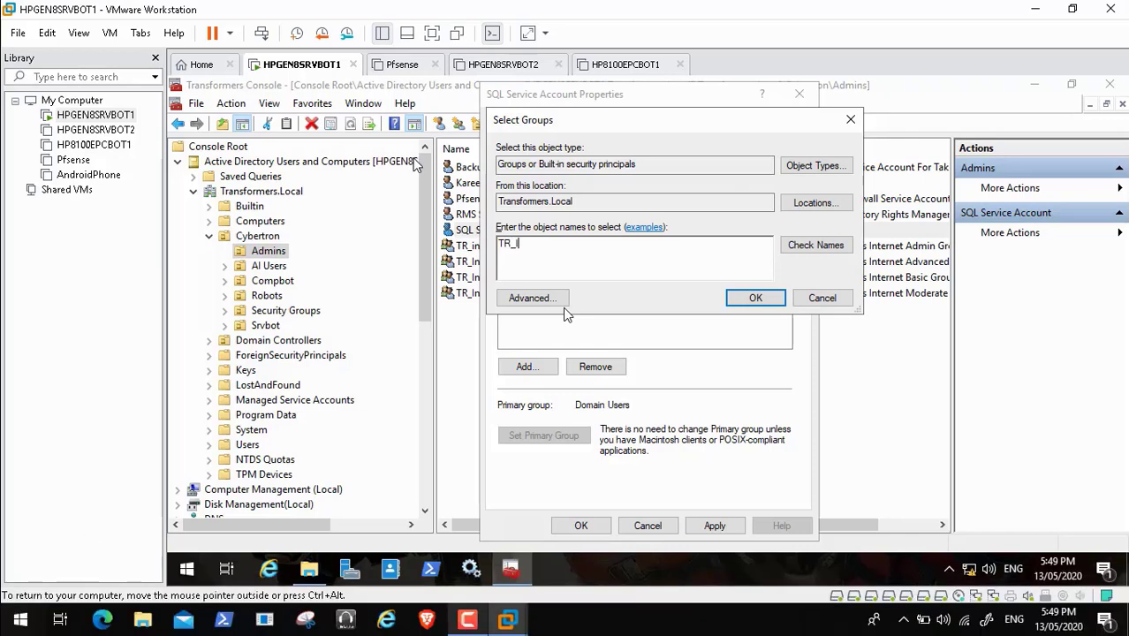
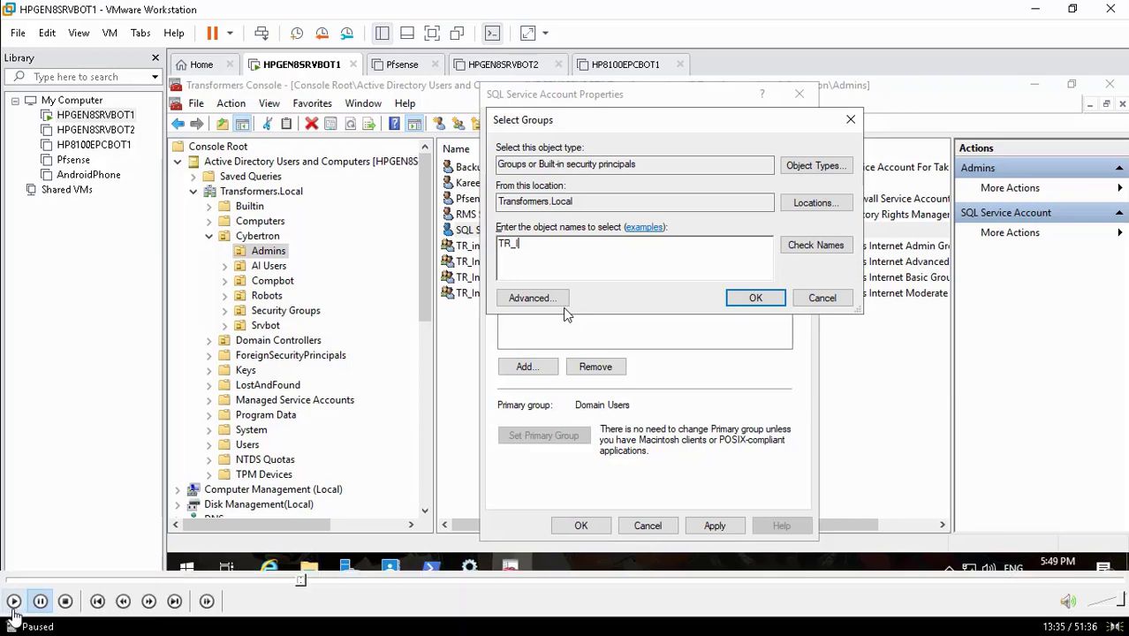
Confirm TR_IT as the SQL Service Account's group, then apply and close its properties
left_click(14, 603)
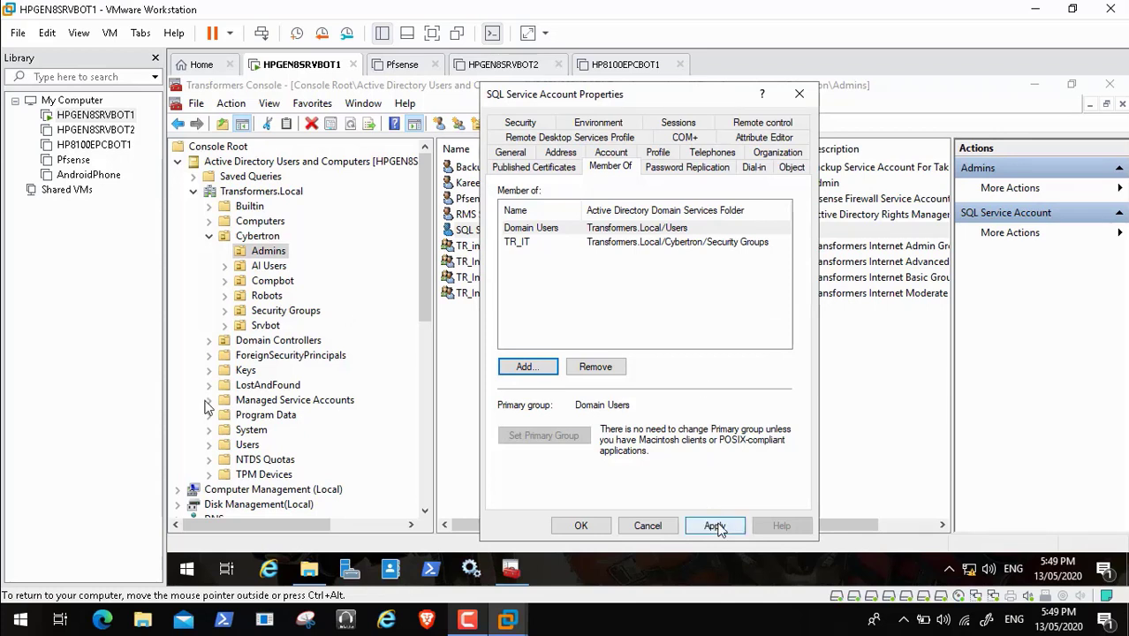
mouse_move(78, 597)
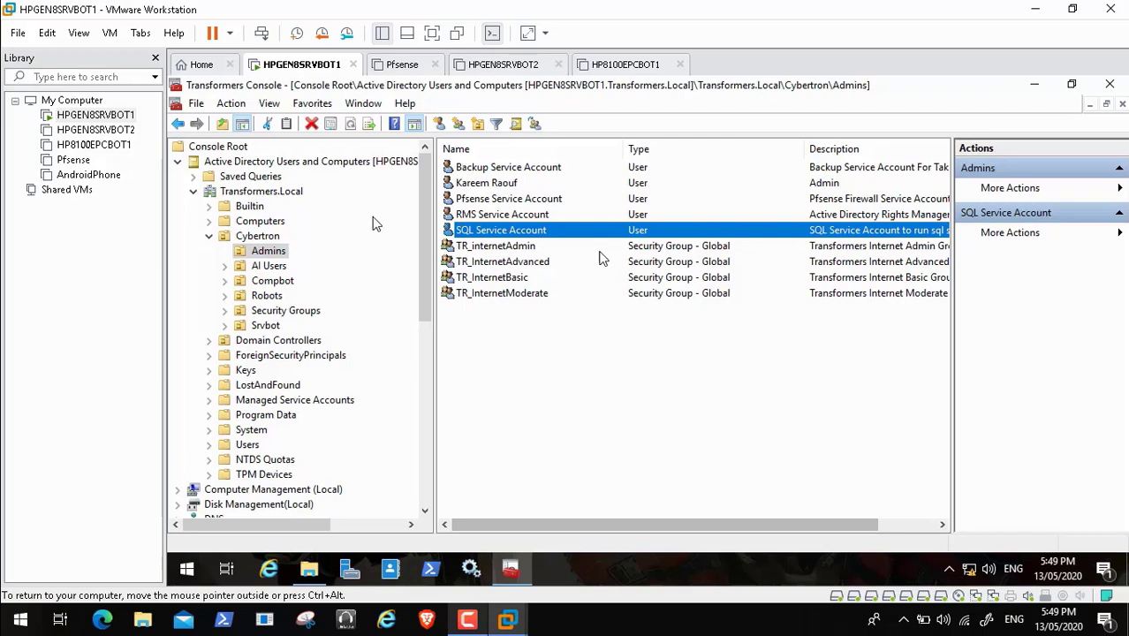
key("space")
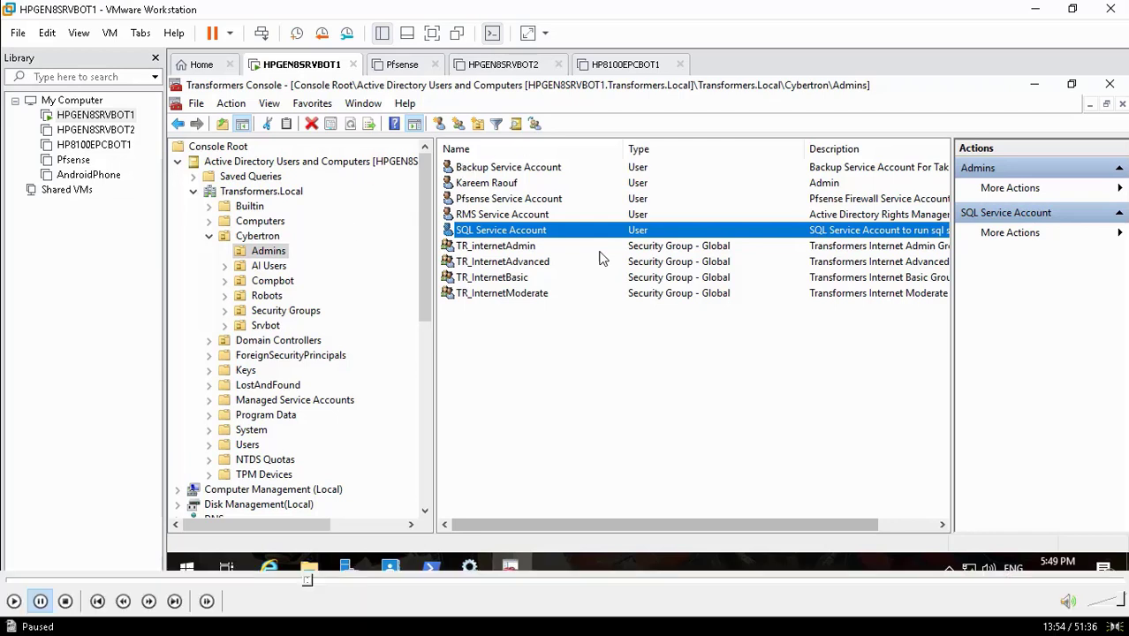
Look inside the WSUS (F:) drive, then open New Volume (D:)
left_click(13, 602)
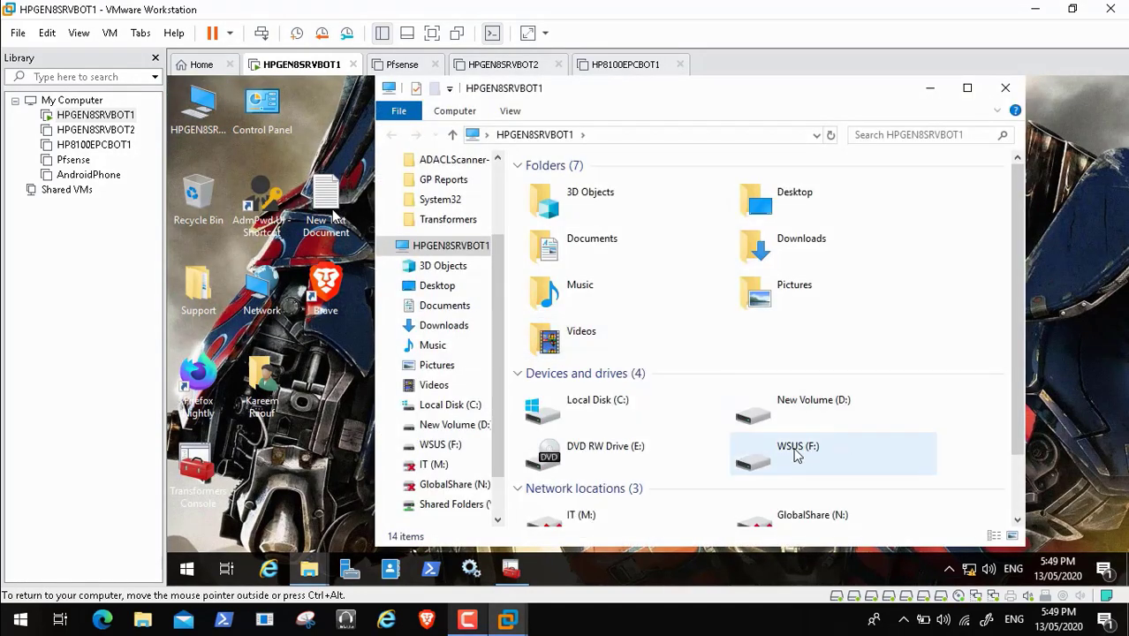
double_click(795, 453)
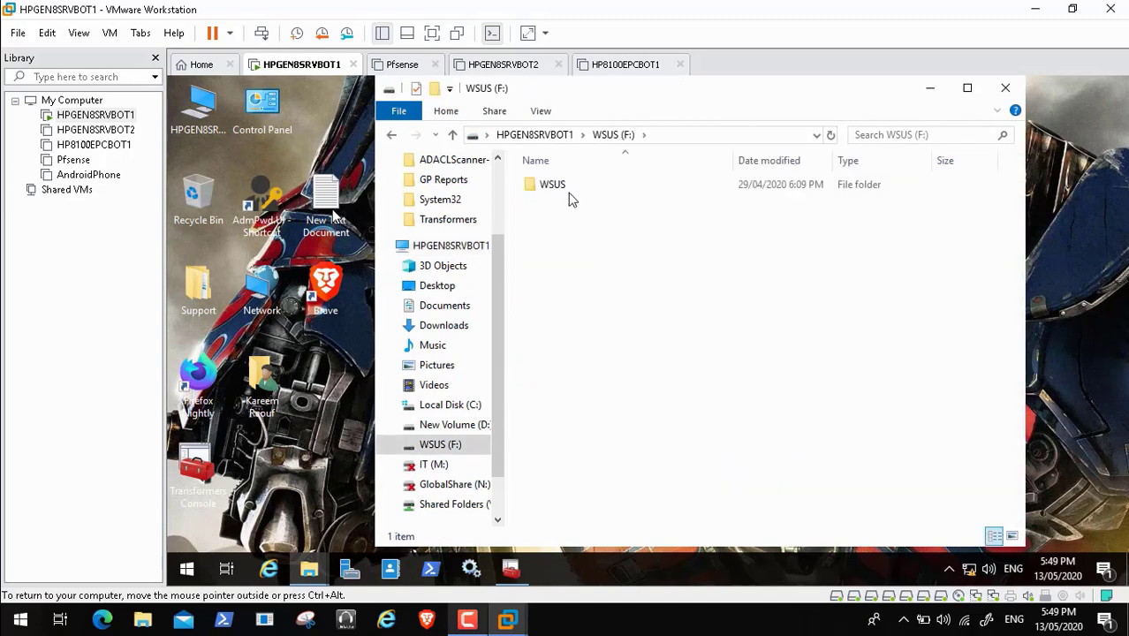
left_click(550, 138)
double_click(763, 402)
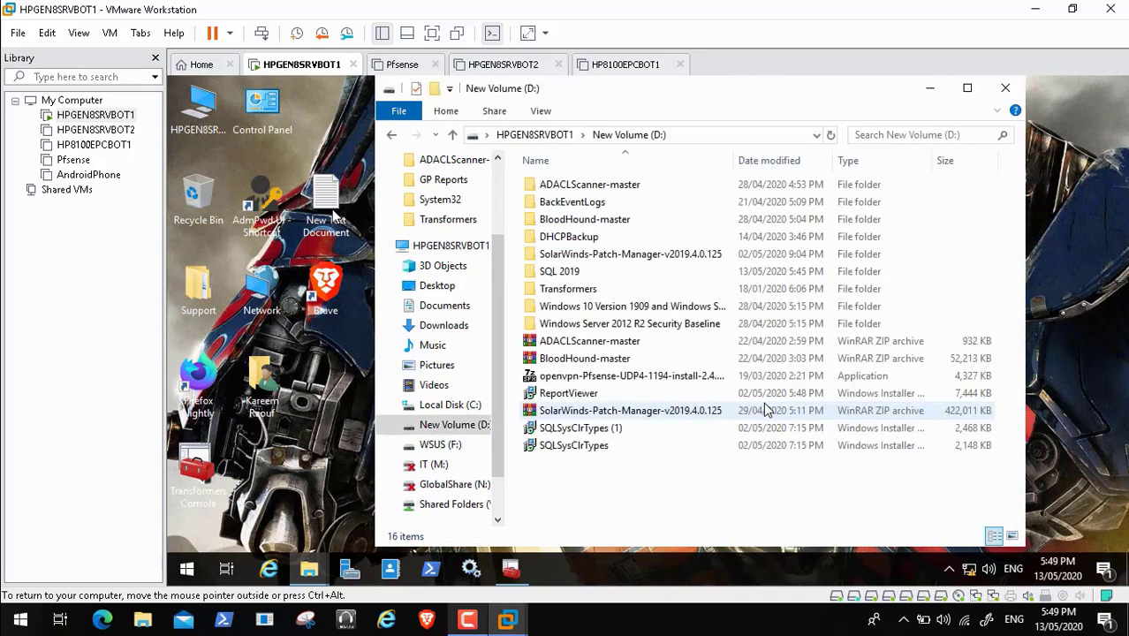
Open the SQL 2019 folder, widen the Name column, and select the enterprise ISO
left_click(579, 275)
left_click(565, 272)
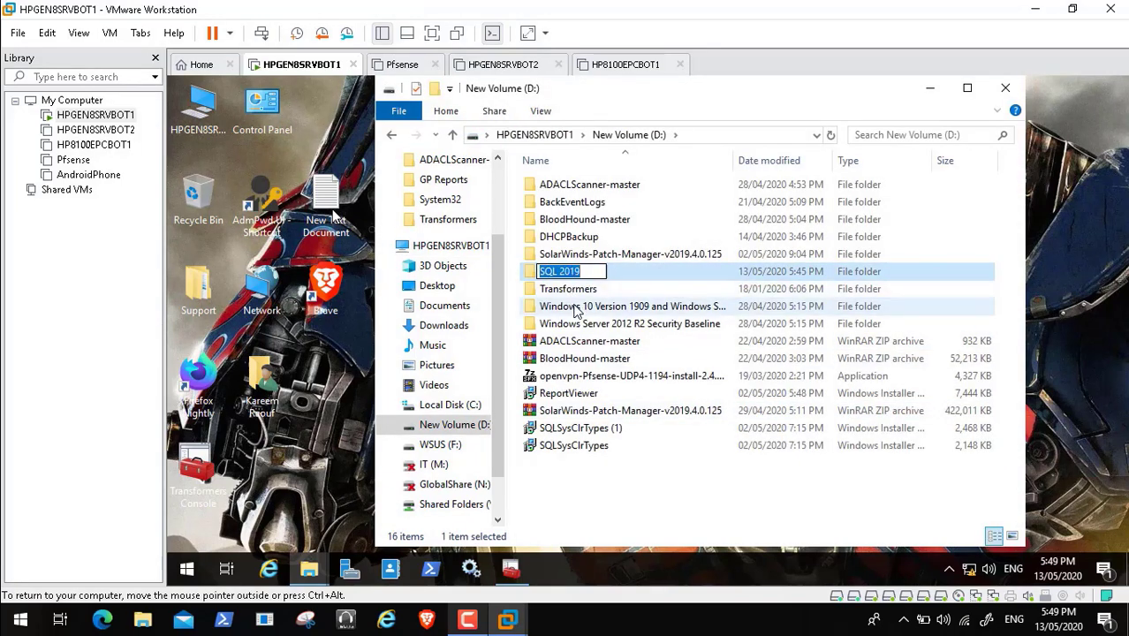
left_click(574, 309)
double_click(563, 272)
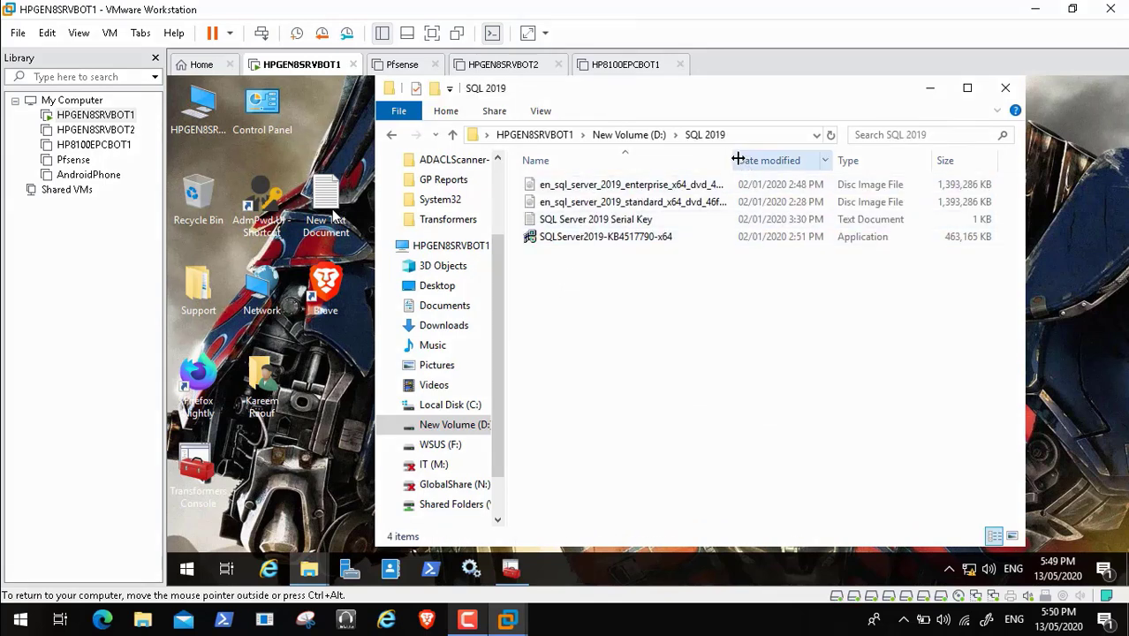
left_click_drag(860, 153, 913, 148)
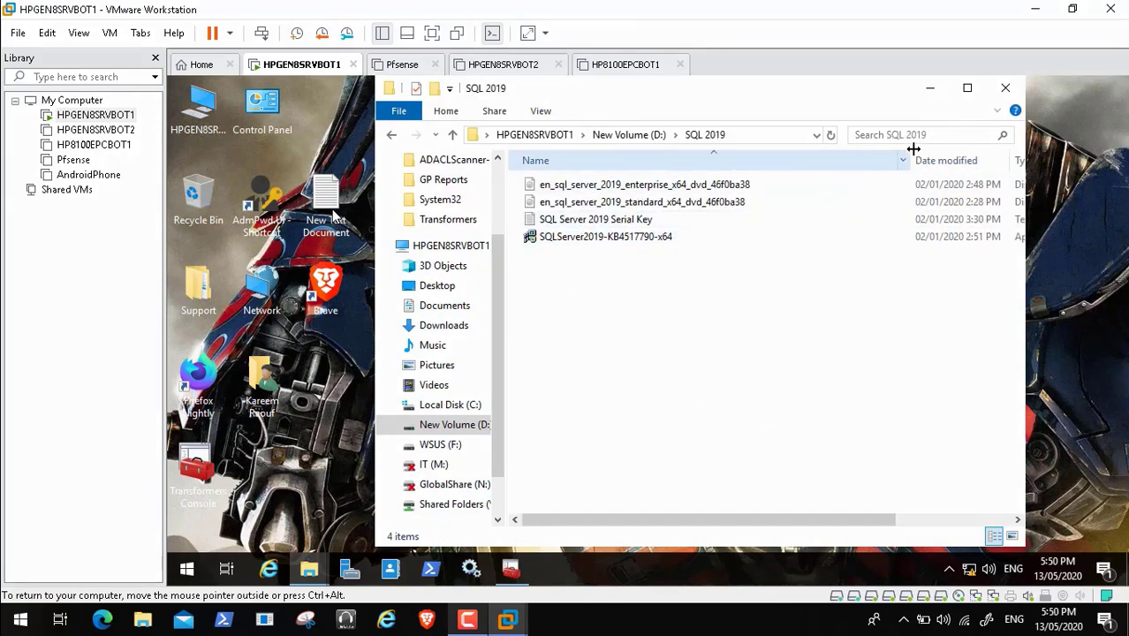
left_click(641, 193)
Mount the SQL Server 2019 enterprise ISO and select setup on the mounted disc
right_click(642, 193)
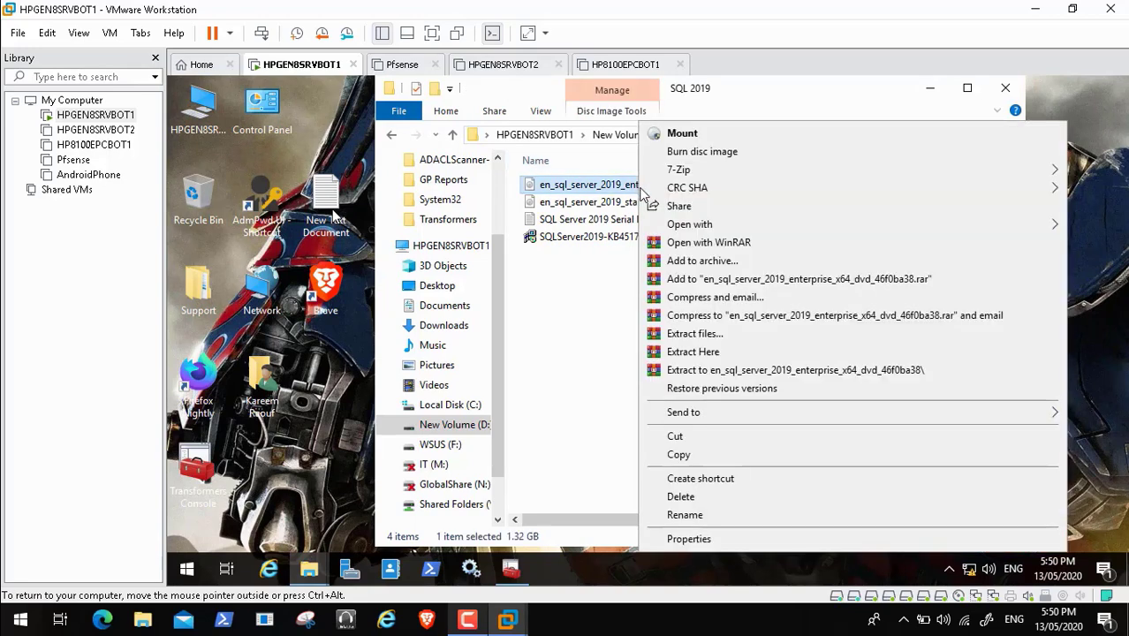
left_click(723, 133)
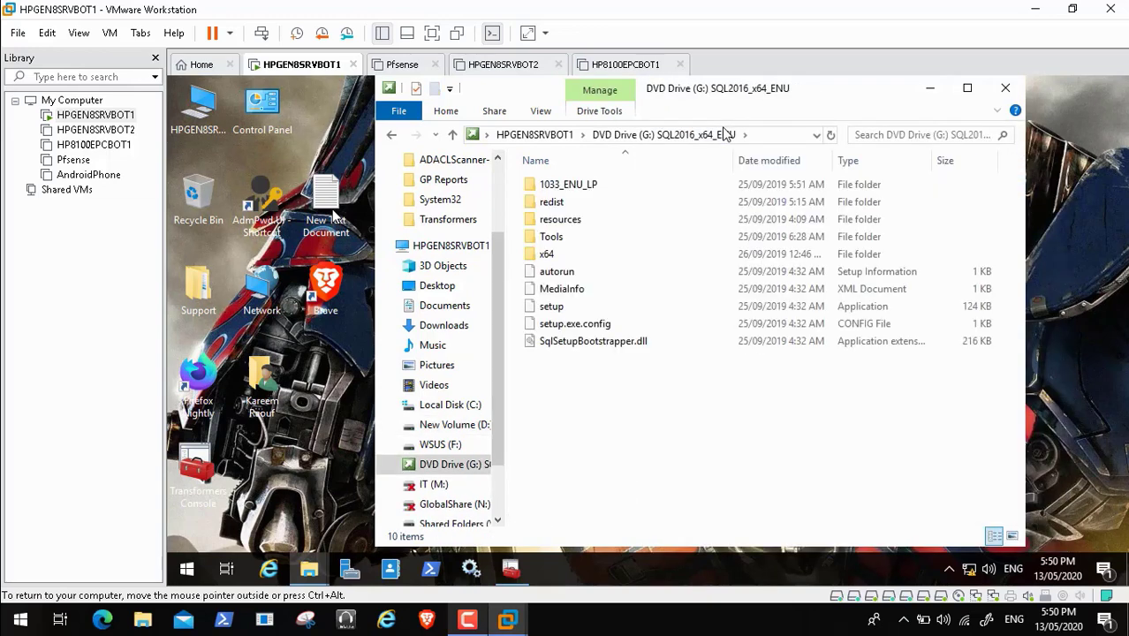
left_click(572, 310)
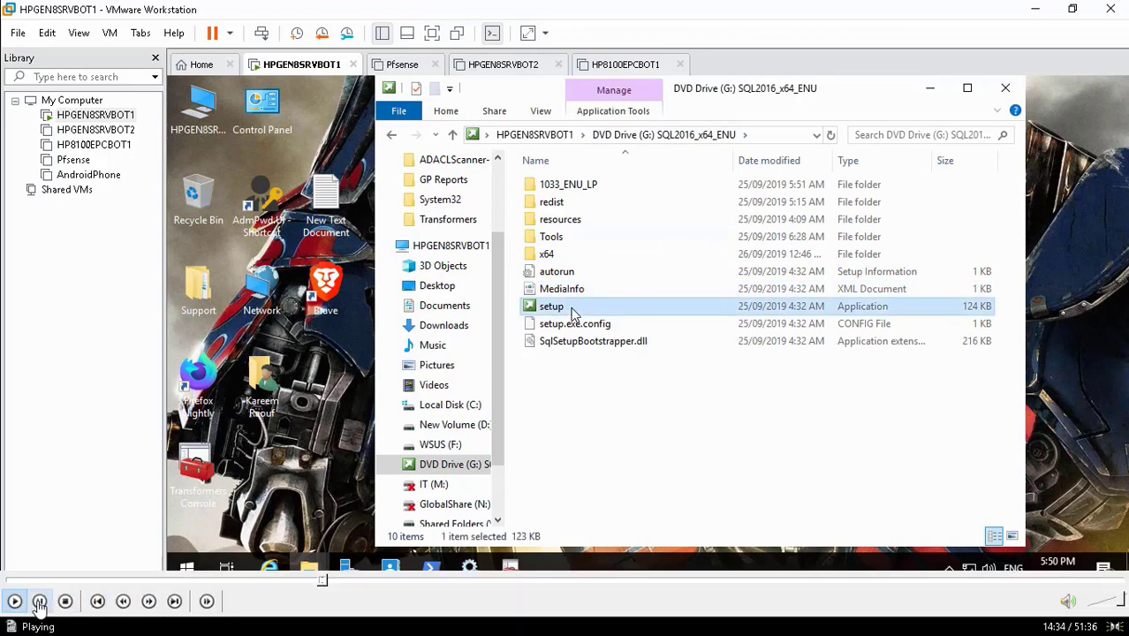
Run setup from the mounted G: drive to launch the SQL Server Installation Center
left_click(39, 602)
key("Escape")
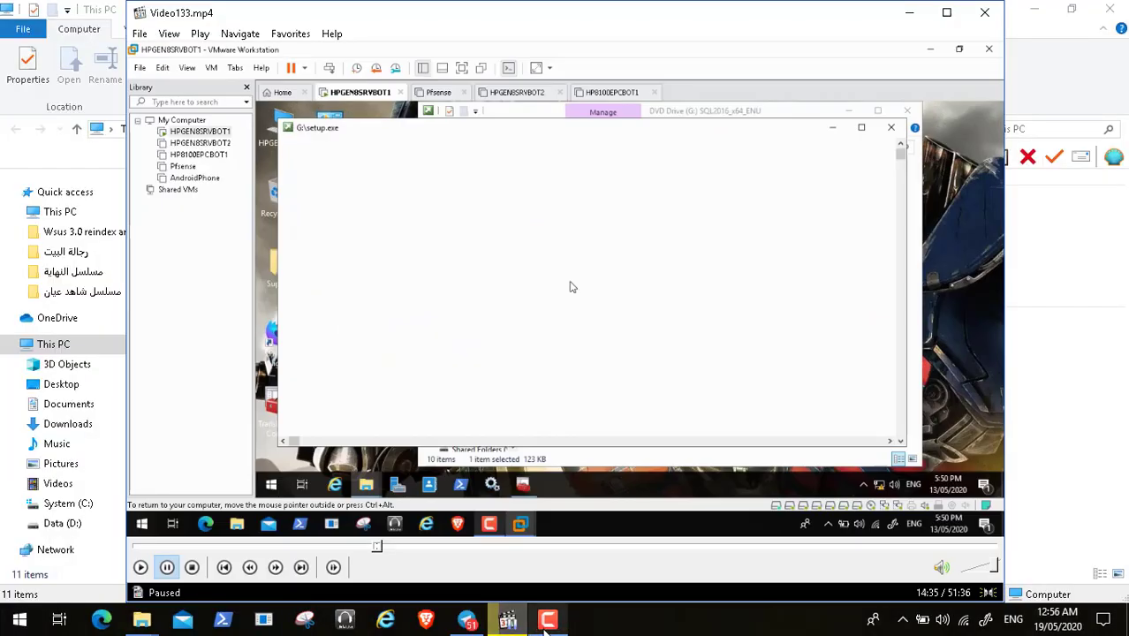
left_click(548, 622)
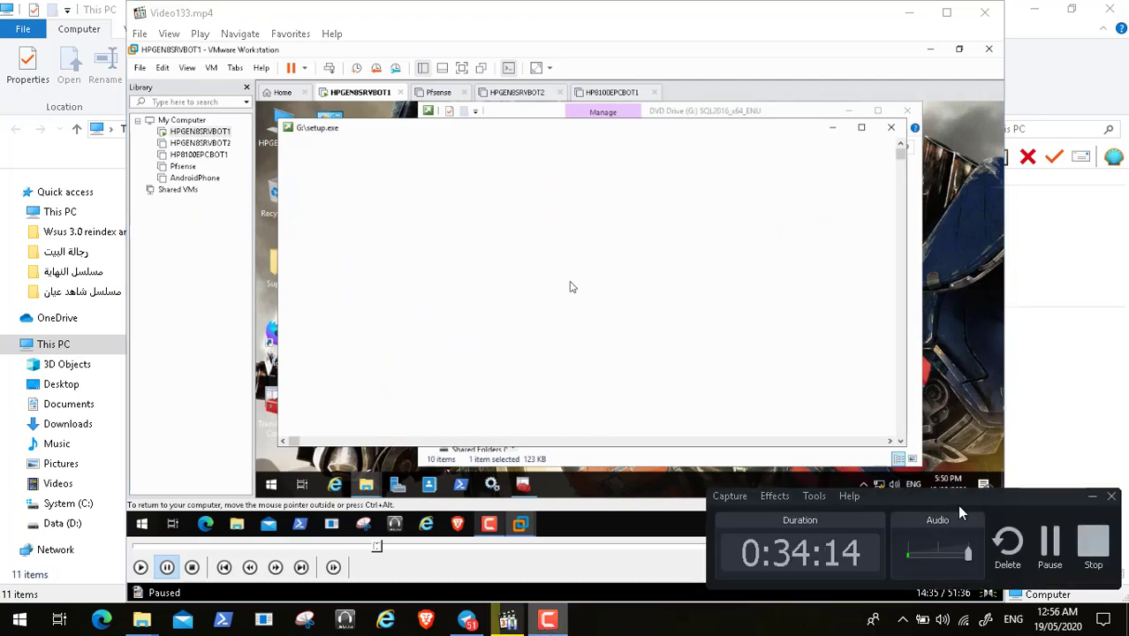
left_click(1050, 548)
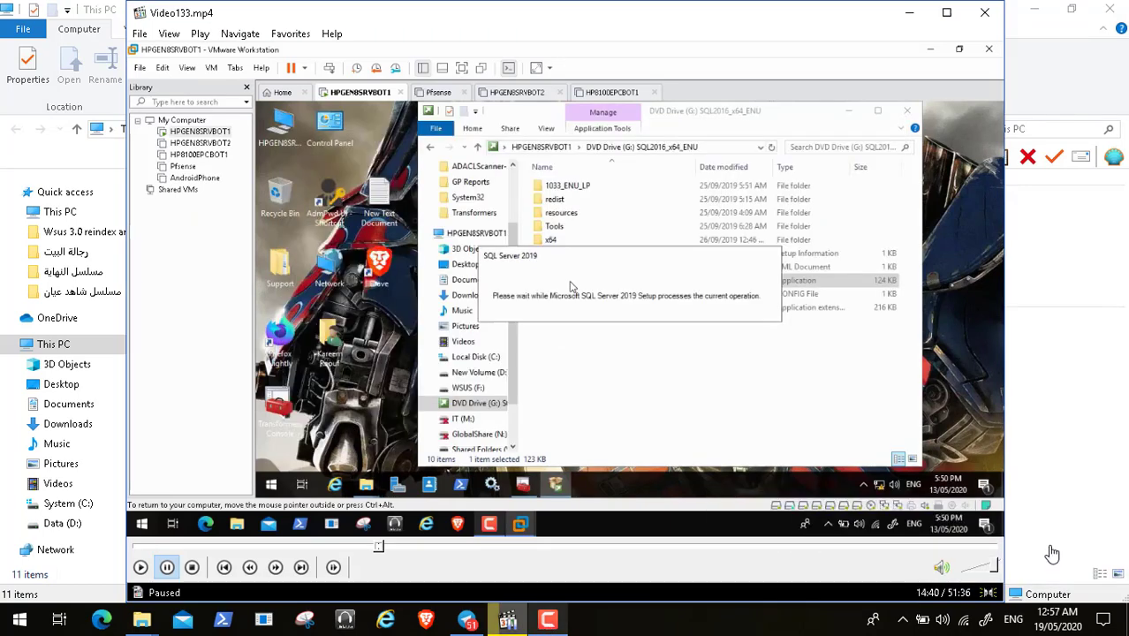
double_click(307, 350)
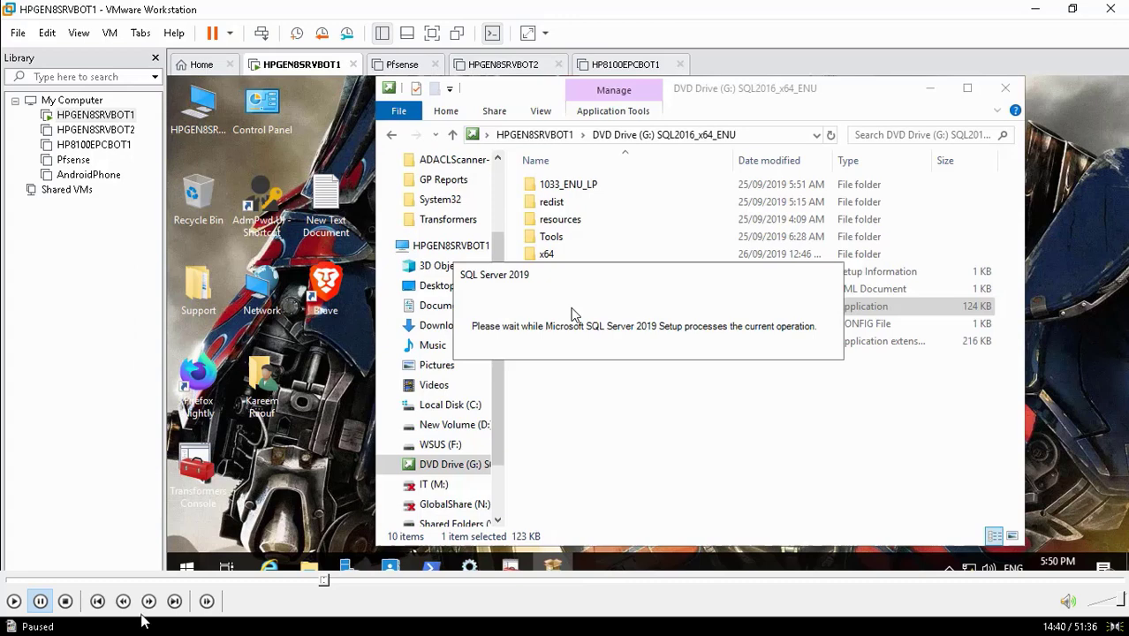
left_click(14, 601)
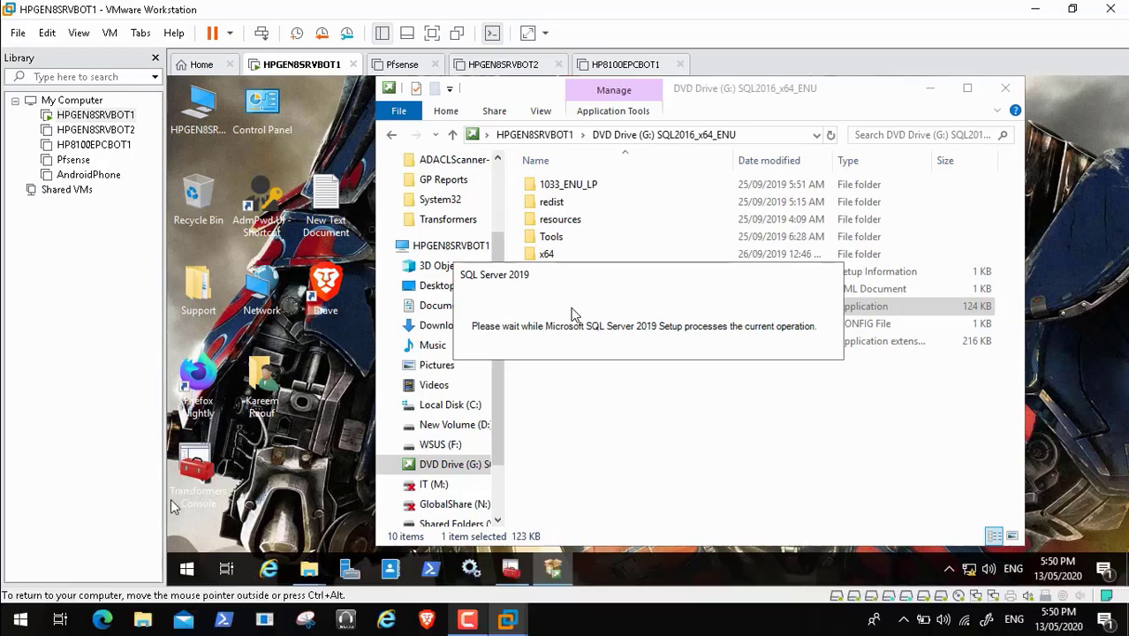
mouse_move(65, 629)
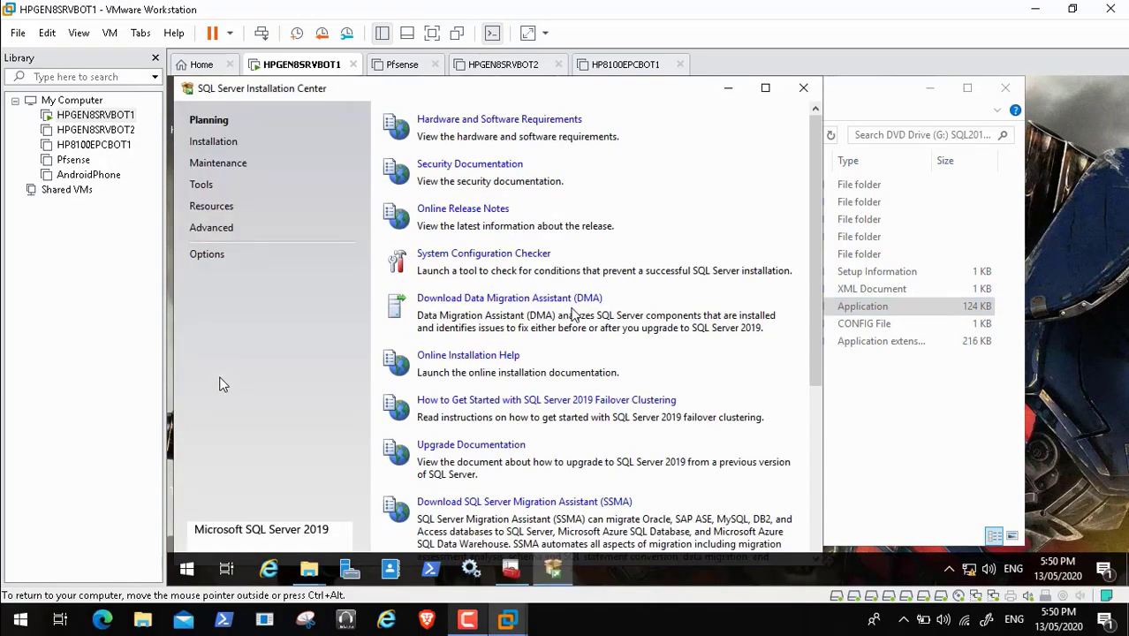
Choose Installation > New SQL Server stand-alone installation to start the setup wizard
left_click(221, 146)
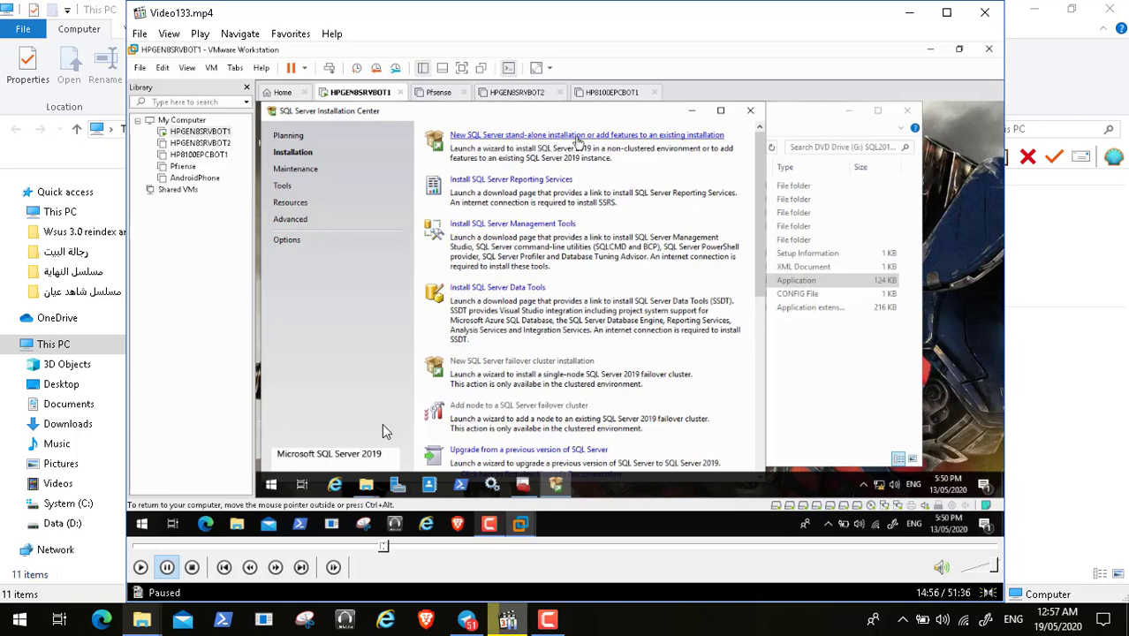
left_click(546, 617)
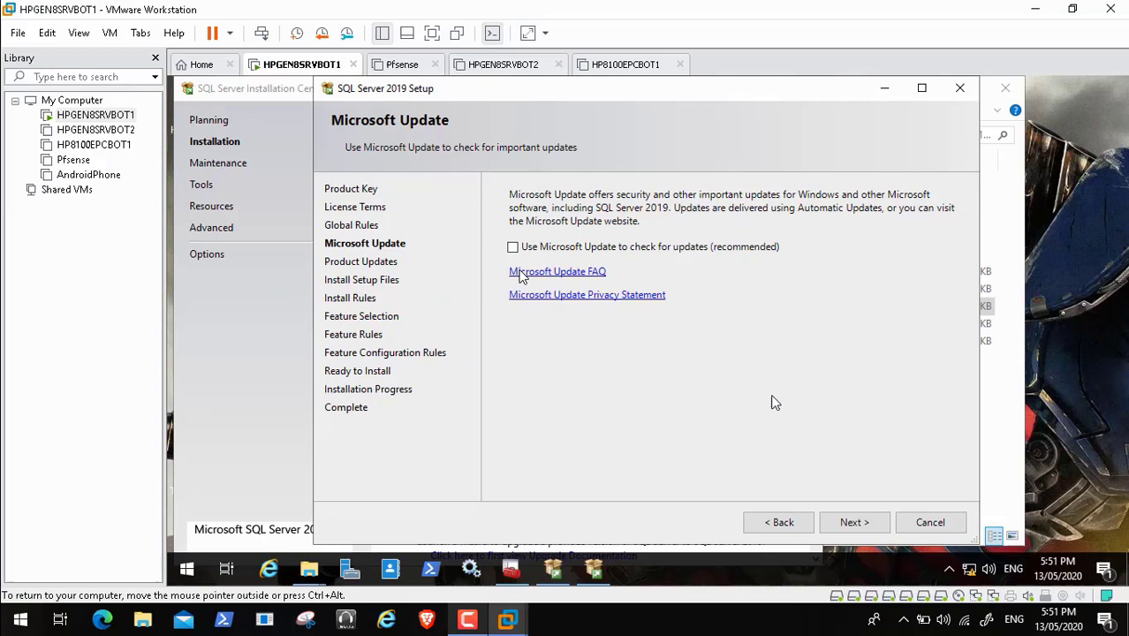
mouse_move(151, 599)
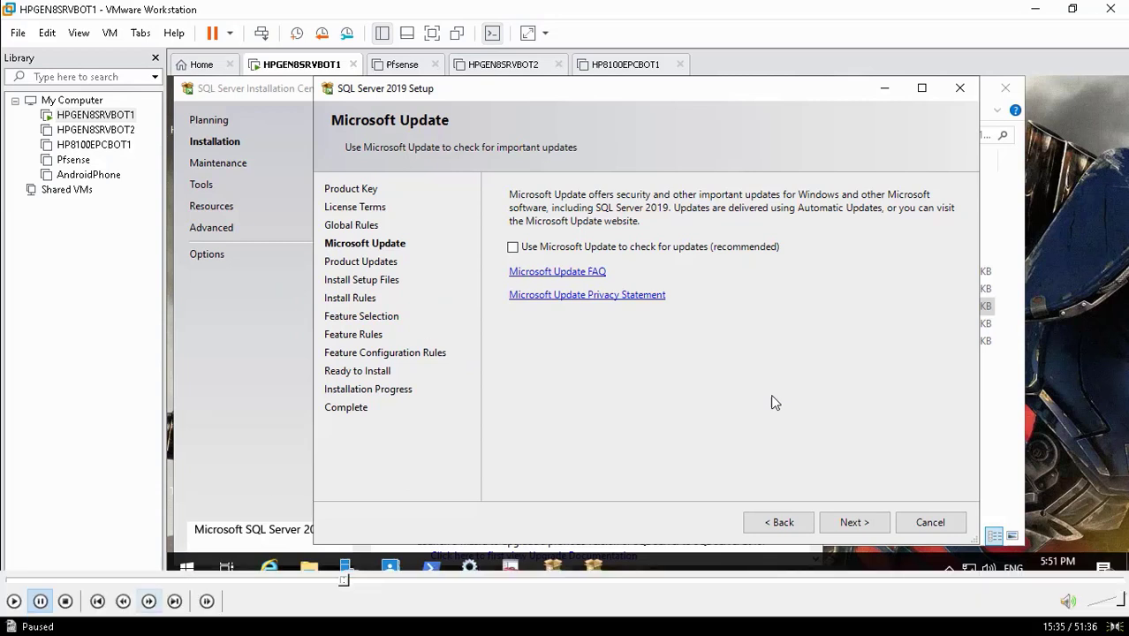
left_click(13, 604)
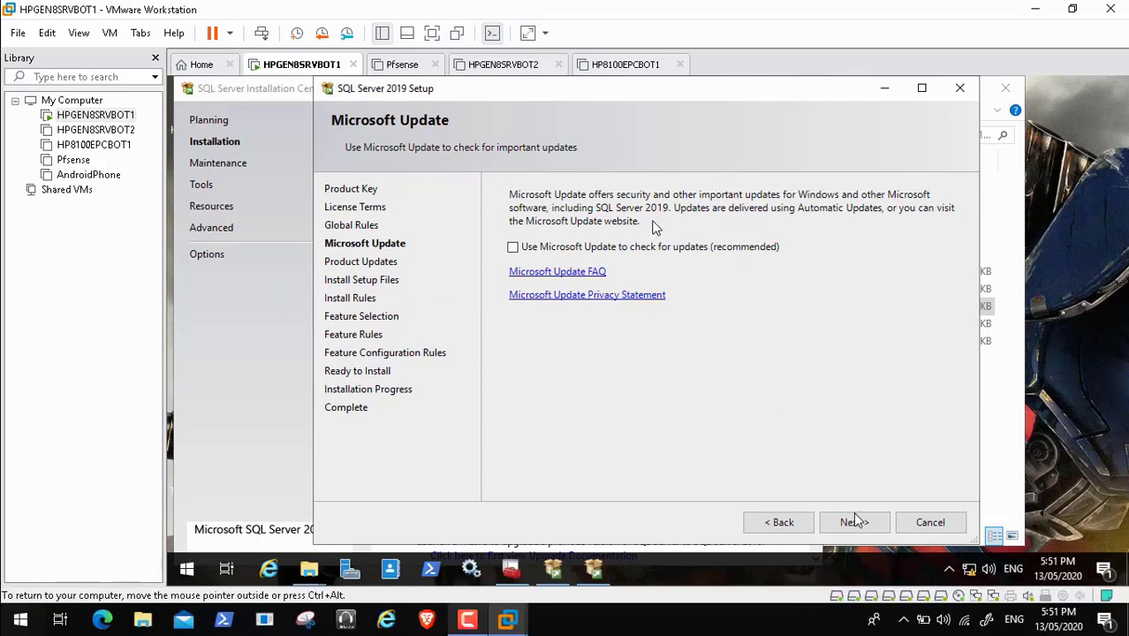
mouse_move(302, 598)
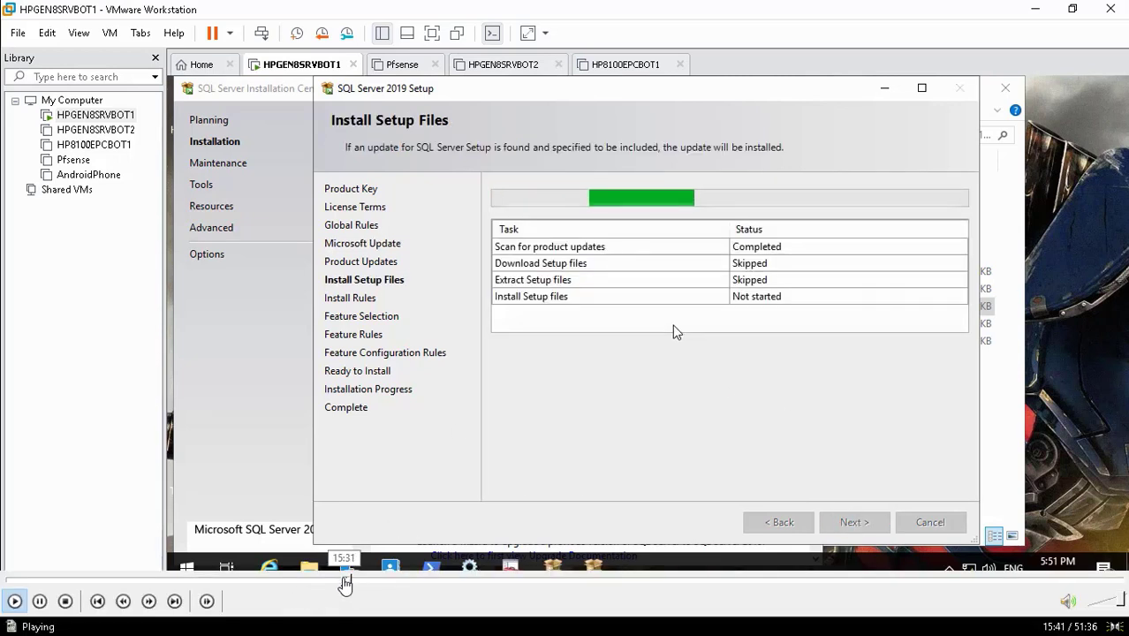
left_click(344, 582)
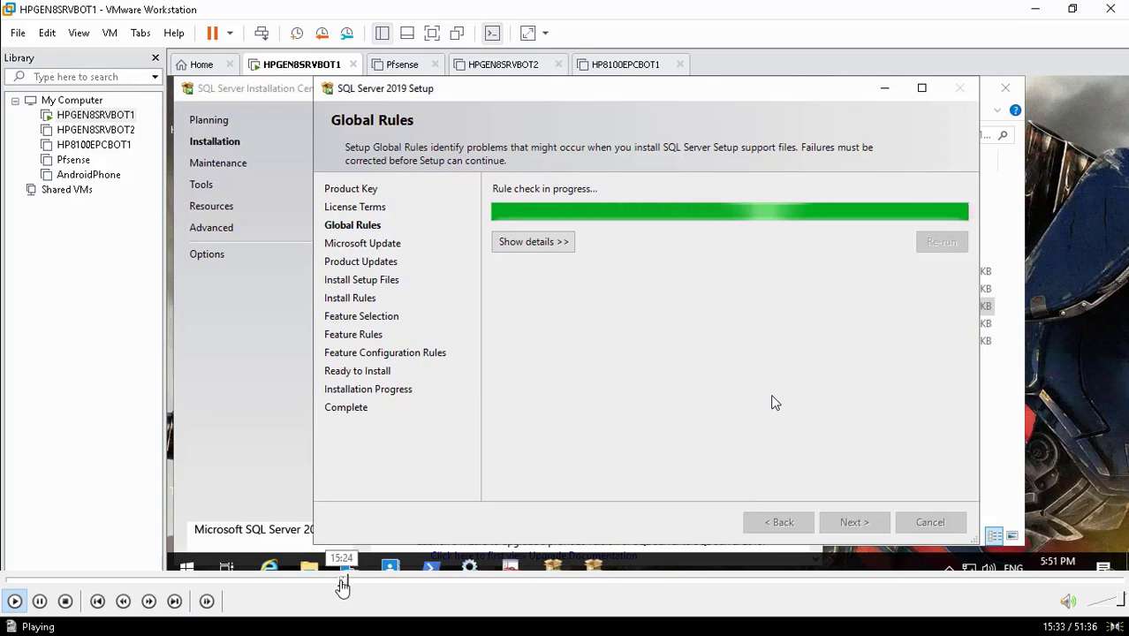
left_click(345, 581)
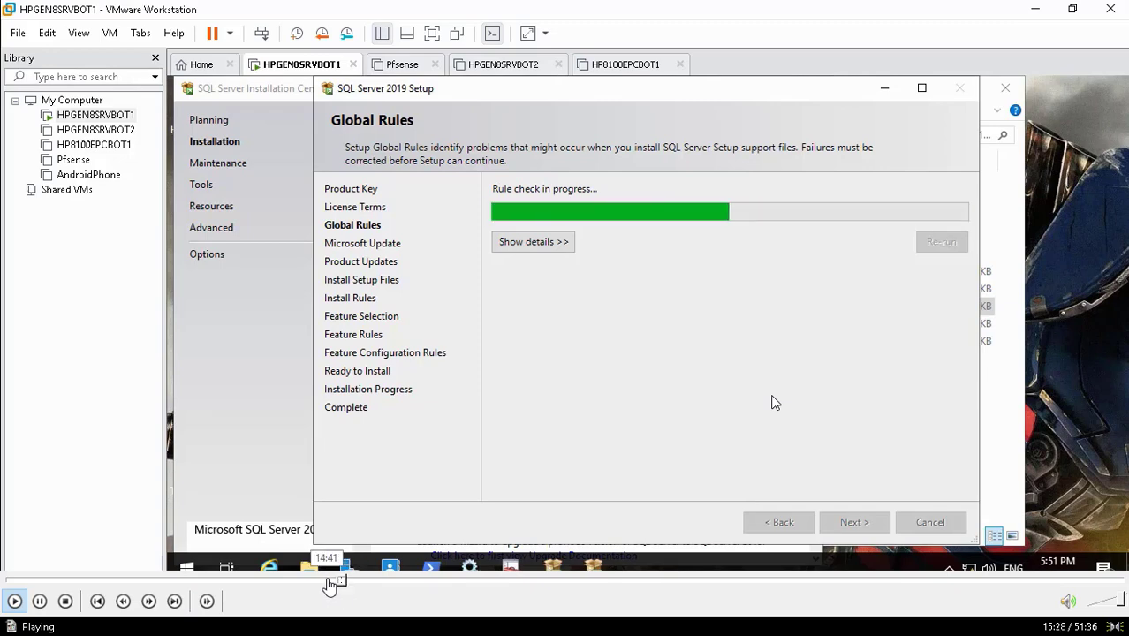
double_click(383, 487)
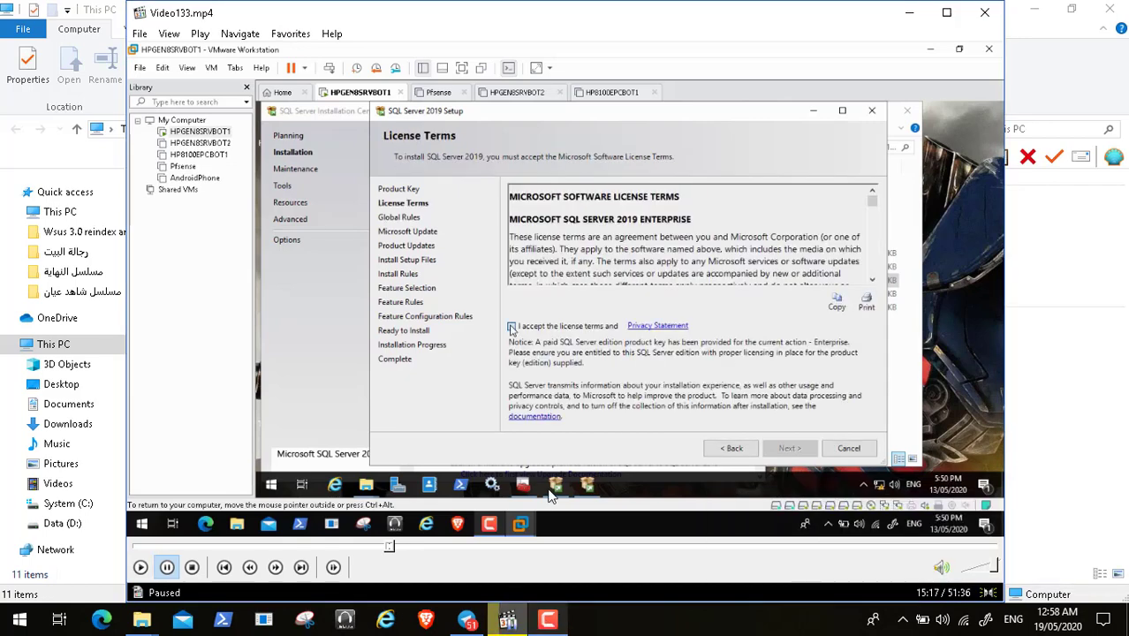
left_click(141, 568)
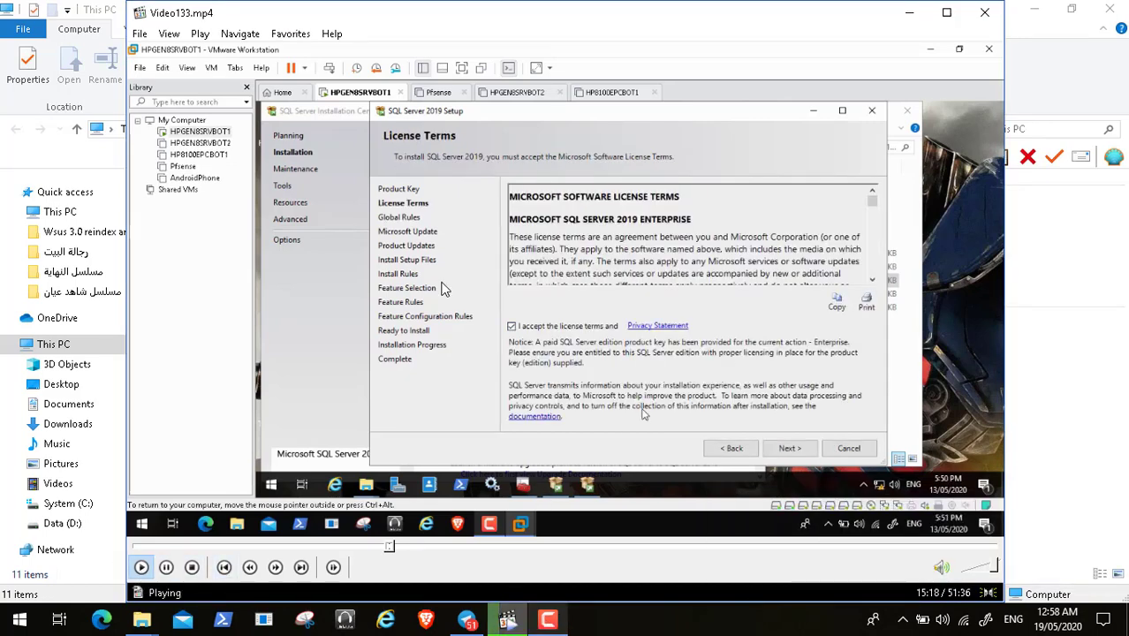
double_click(444, 290)
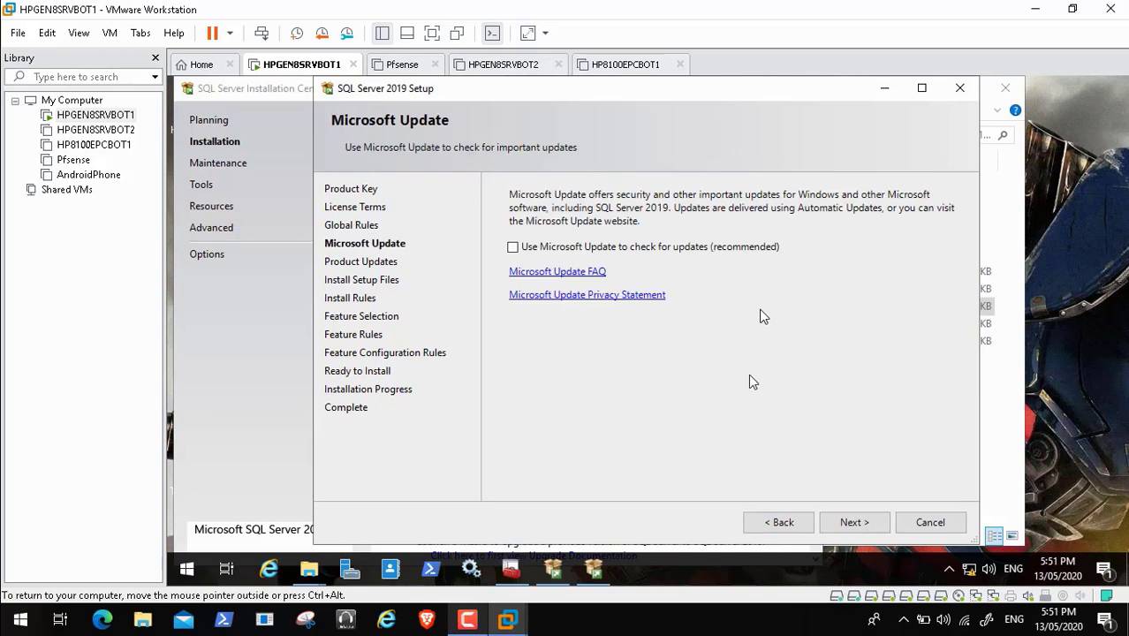
Leave Microsoft Update unchecked and proceed until Install Rules shows 3 passed, 1 warning
left_click(854, 522)
left_click(346, 587)
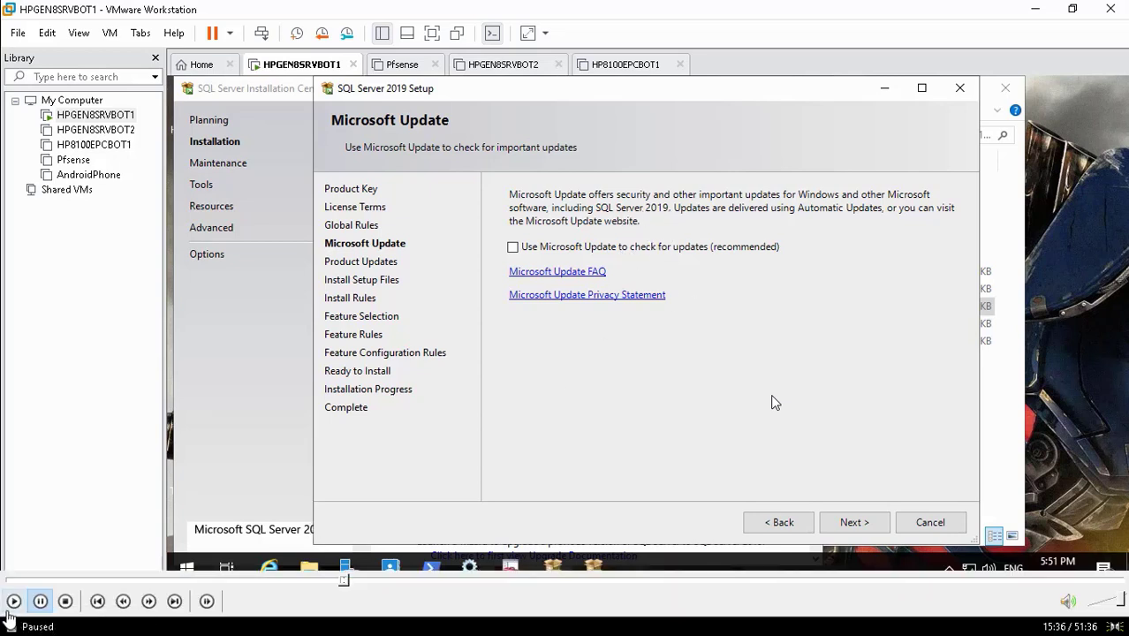
left_click(14, 601)
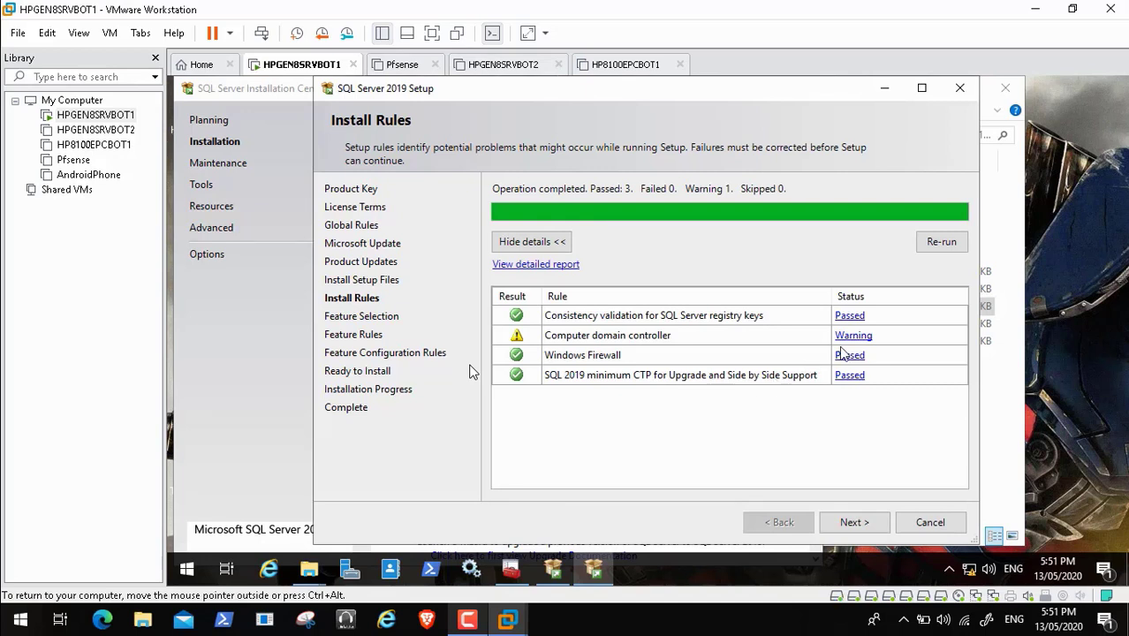
Review the domain-controller warning and continue past Install Rules to Feature Selection
mouse_move(76, 613)
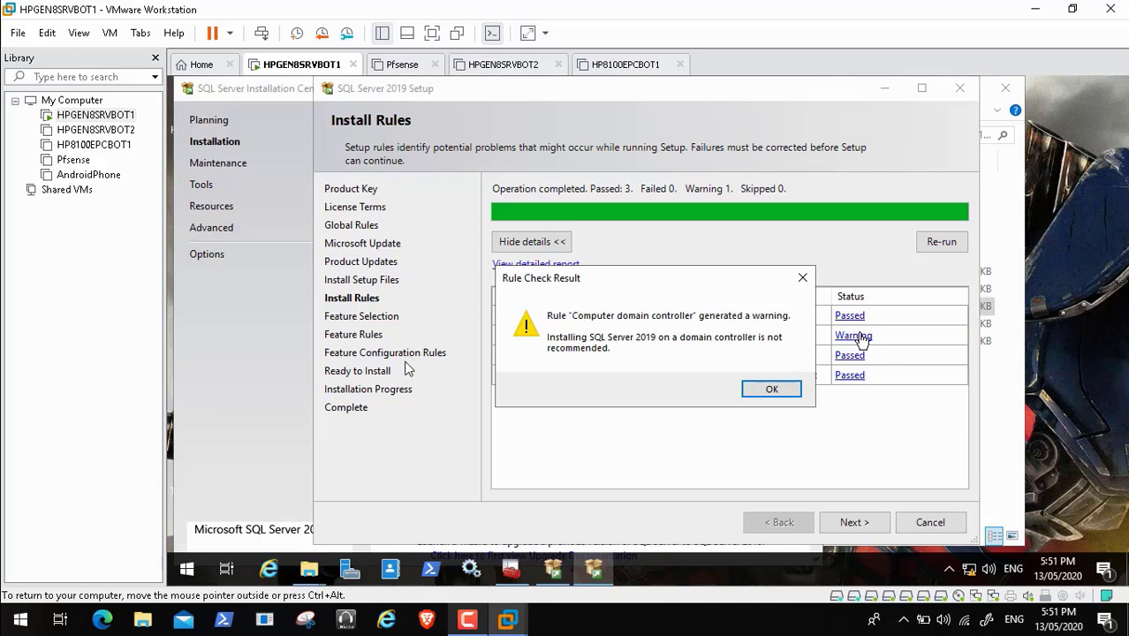
mouse_move(320, 588)
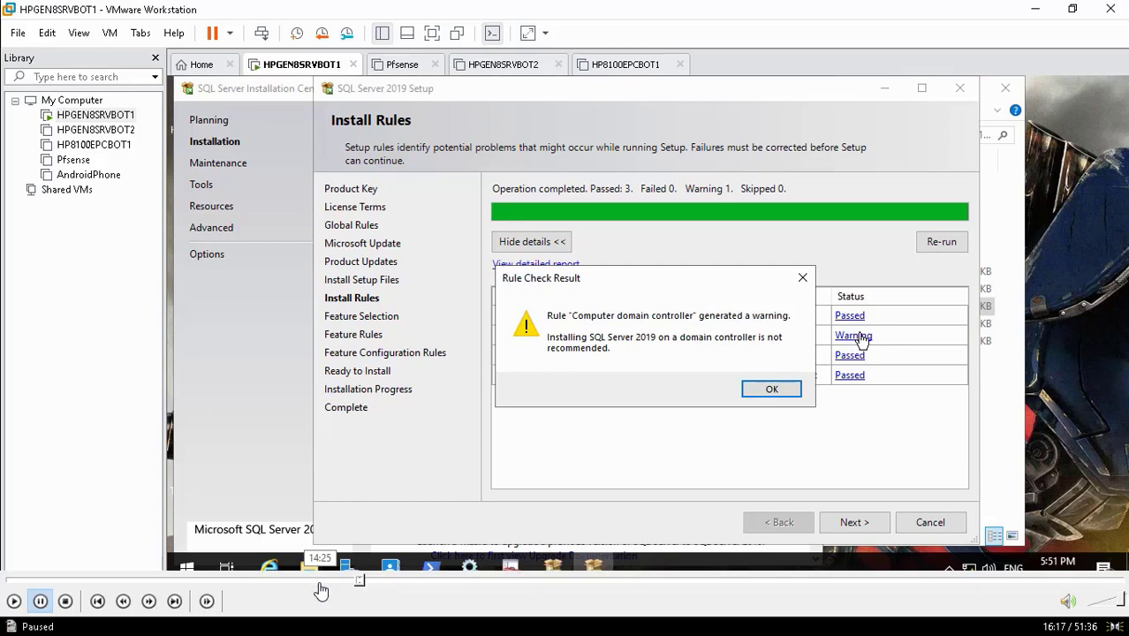
left_click(355, 583)
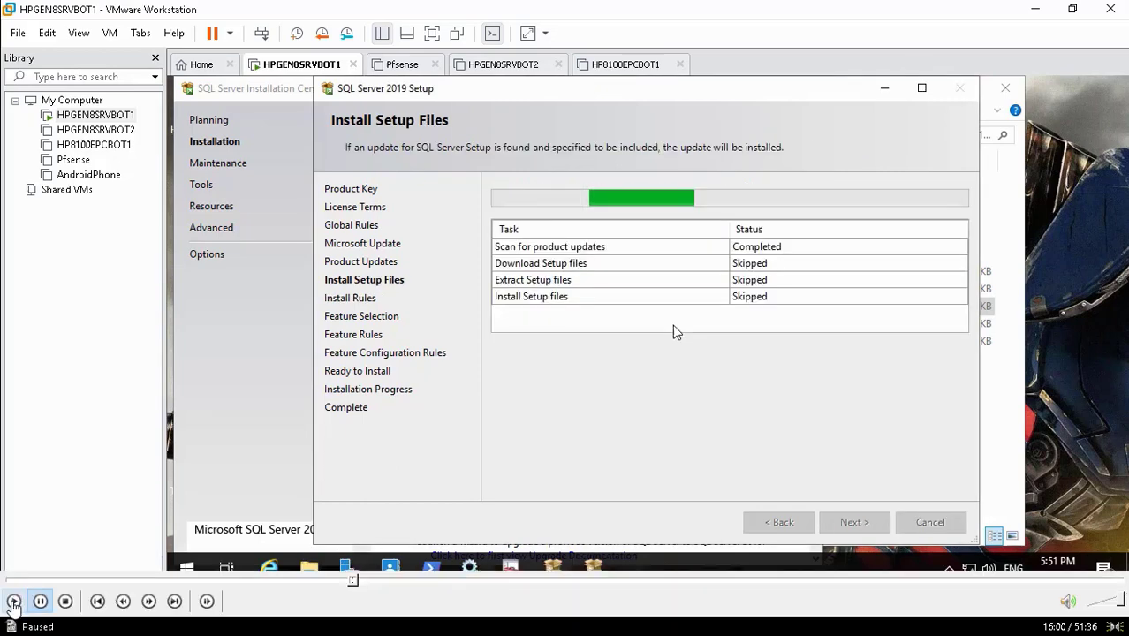
left_click(13, 601)
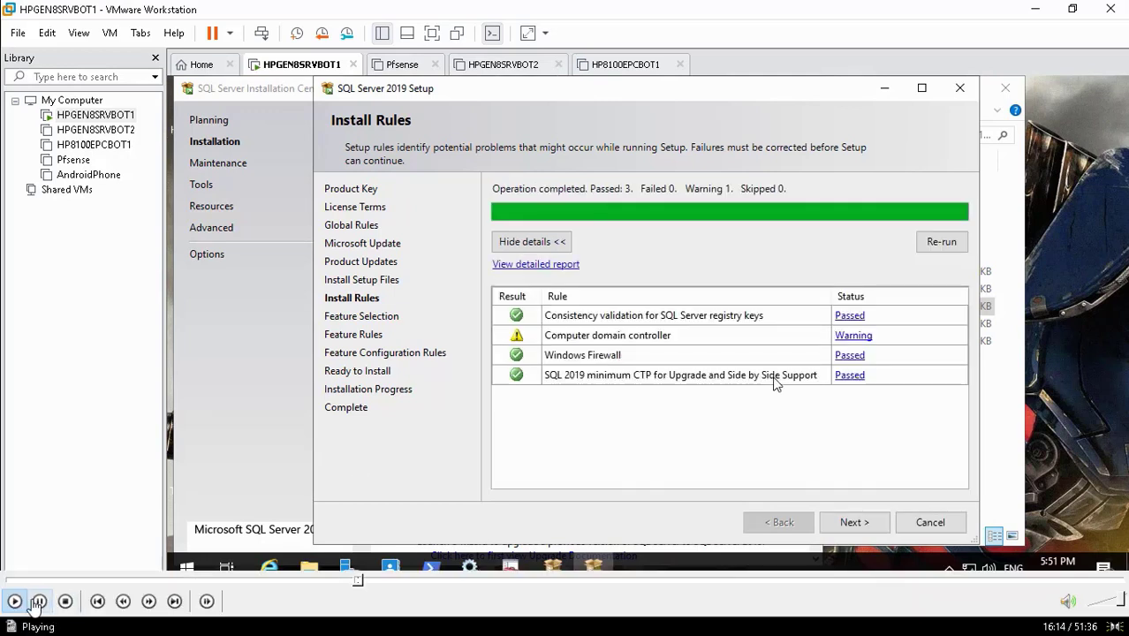
left_click(37, 601)
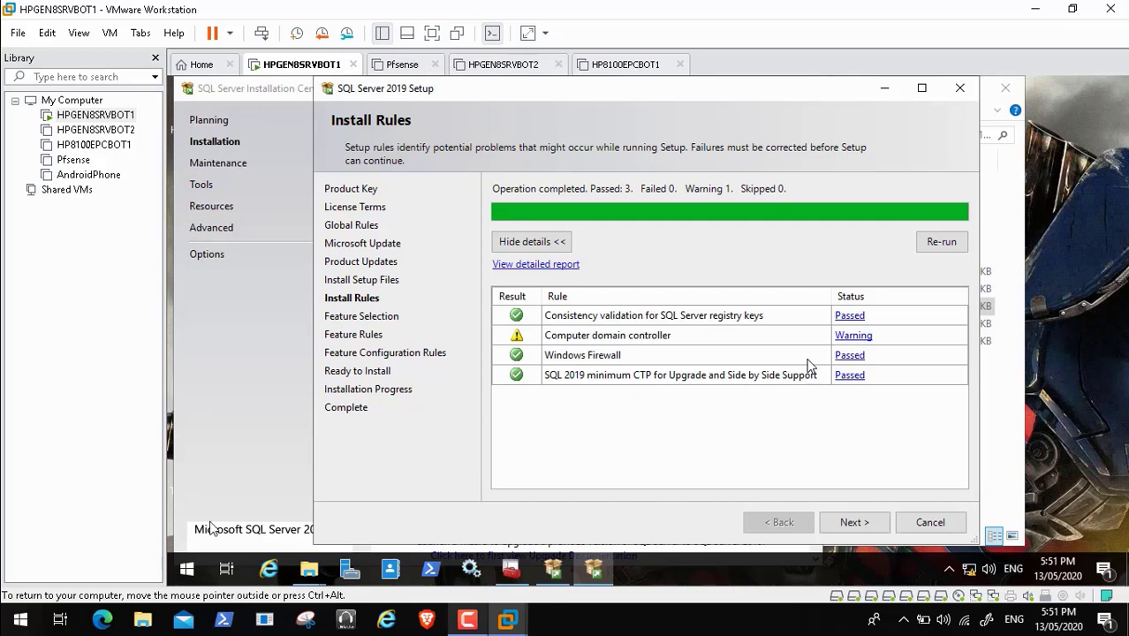
left_click(13, 602)
left_click(13, 602)
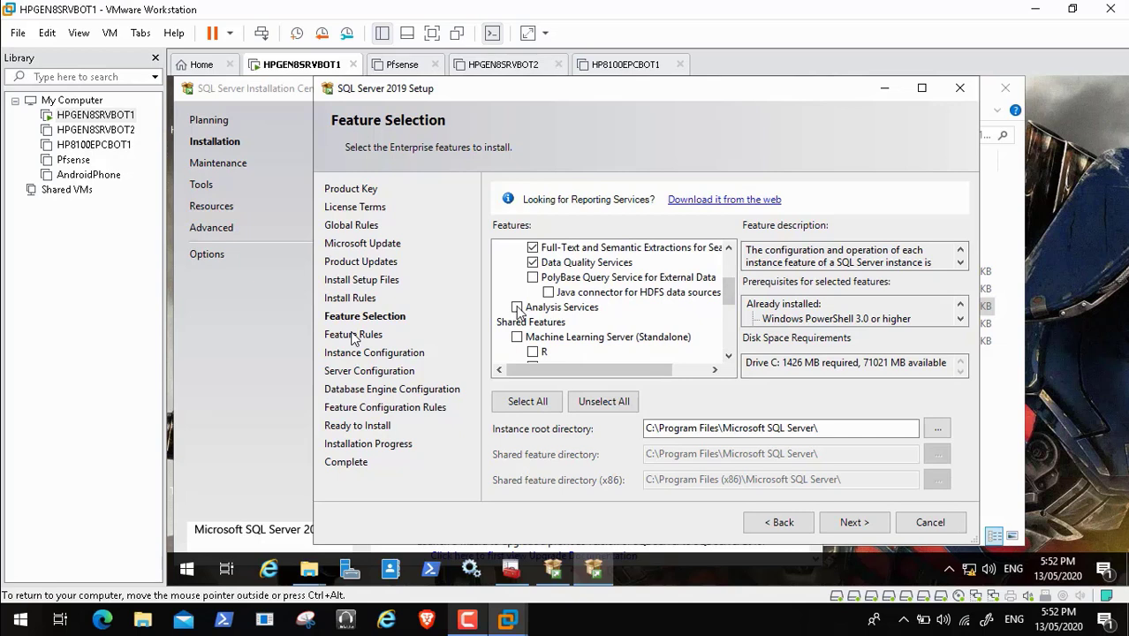
Tick Analysis Services, Data Quality Client, Client Tools Connectivity, Client Tools SDK and Backwards Compatibility
left_click(517, 308)
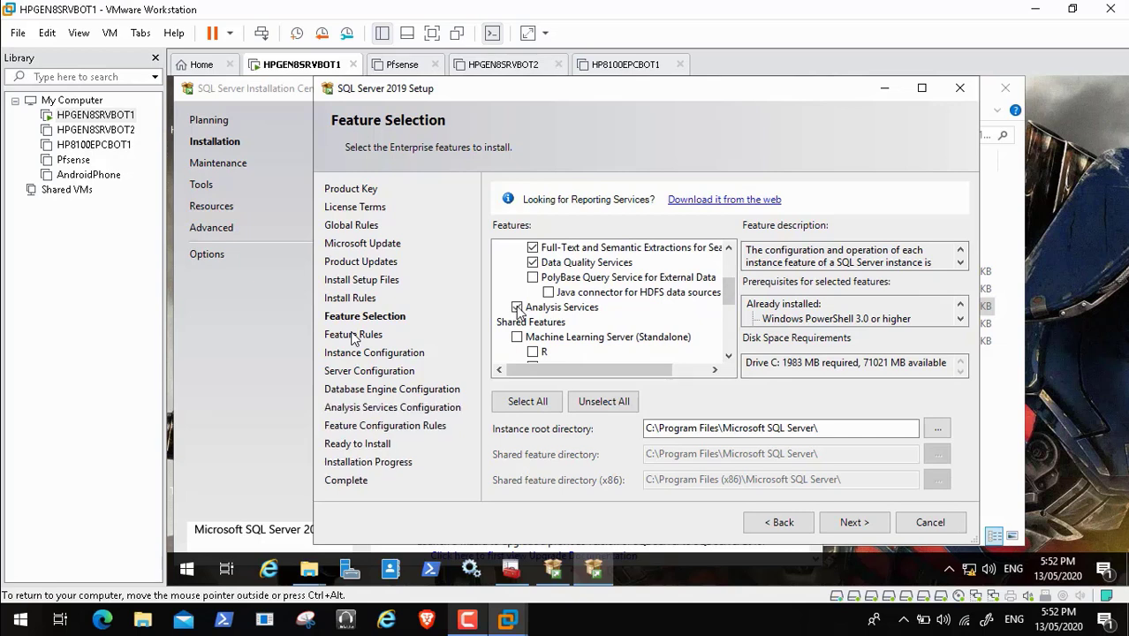
left_click(729, 356)
left_click(729, 356)
left_click(729, 356)
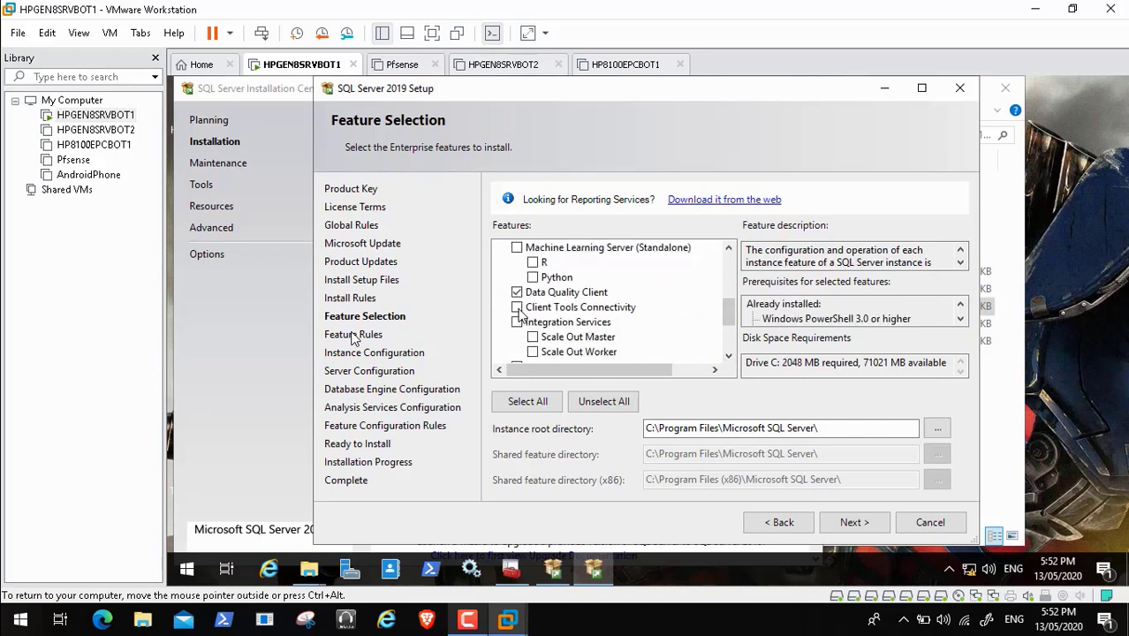
left_click(729, 356)
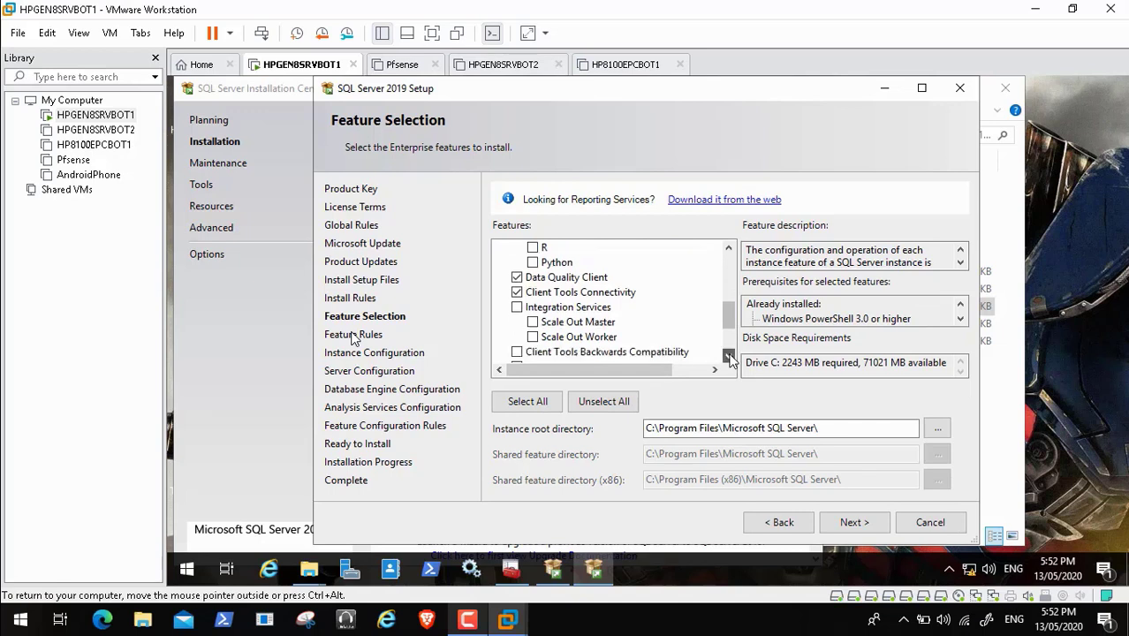
left_click(729, 356)
left_click(729, 357)
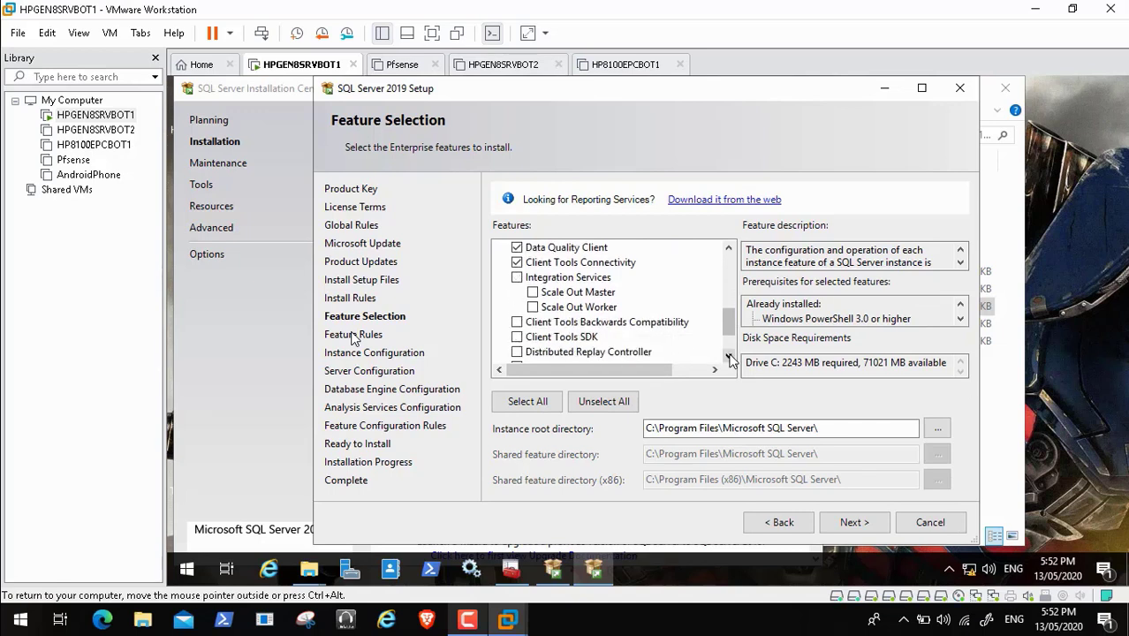
left_click(517, 338)
left_click(518, 323)
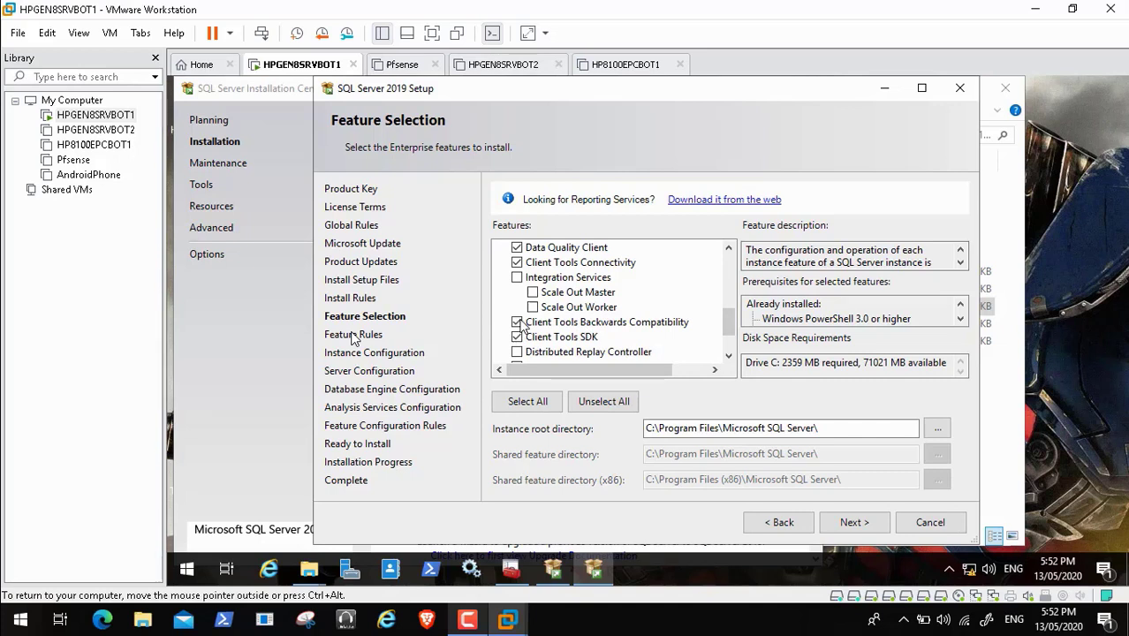
Add SQL Client Connectivity SDK and review the full feature list, now requiring 2359 MB
left_click(730, 357)
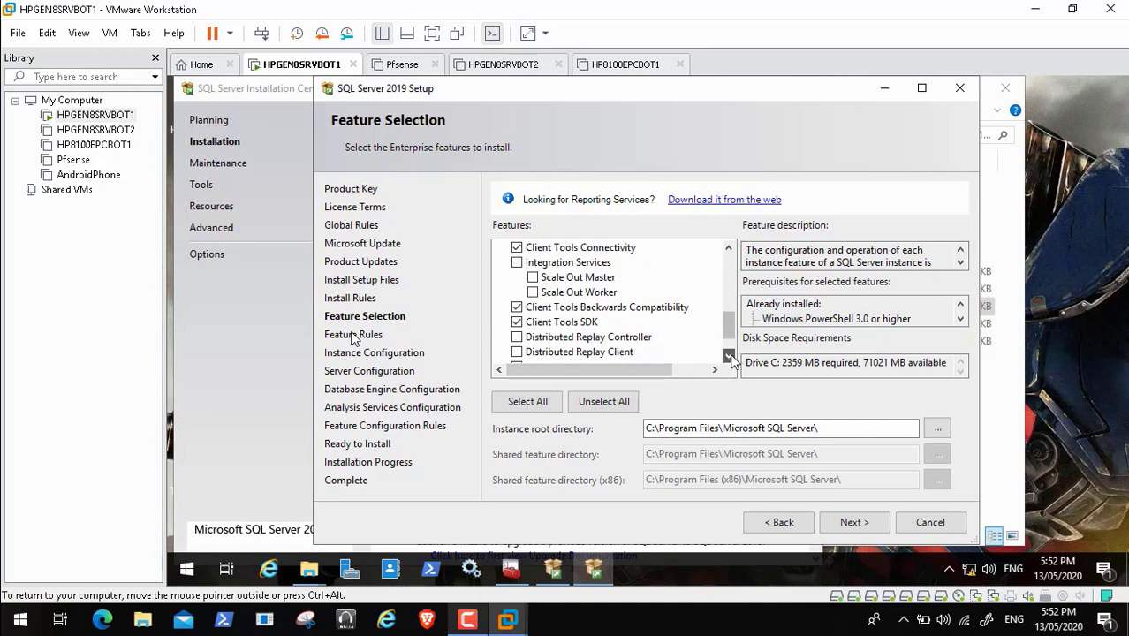
left_click(730, 357)
left_click(730, 357)
left_click(730, 357)
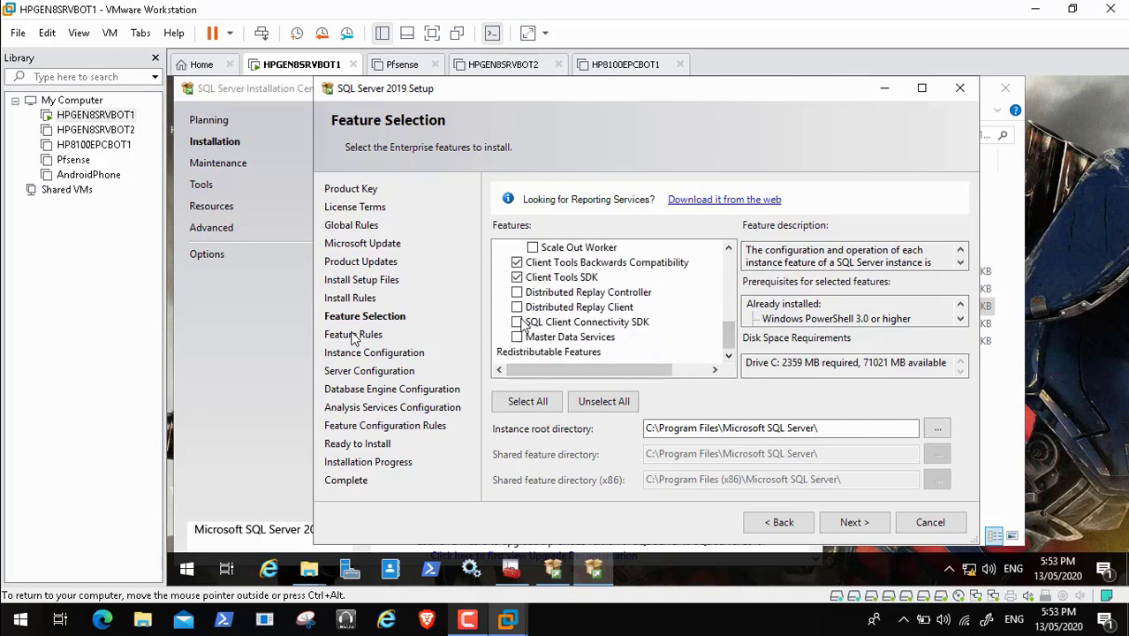
left_click(519, 322)
left_click(730, 250)
left_click(730, 250)
left_click(730, 250)
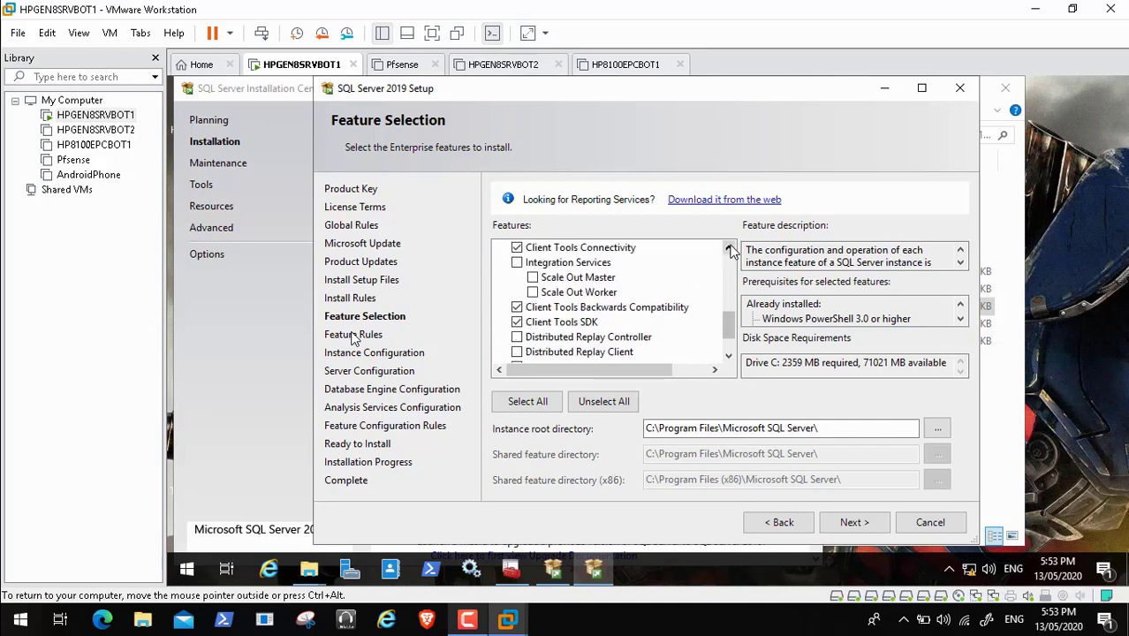
left_click(730, 250)
left_click(729, 250)
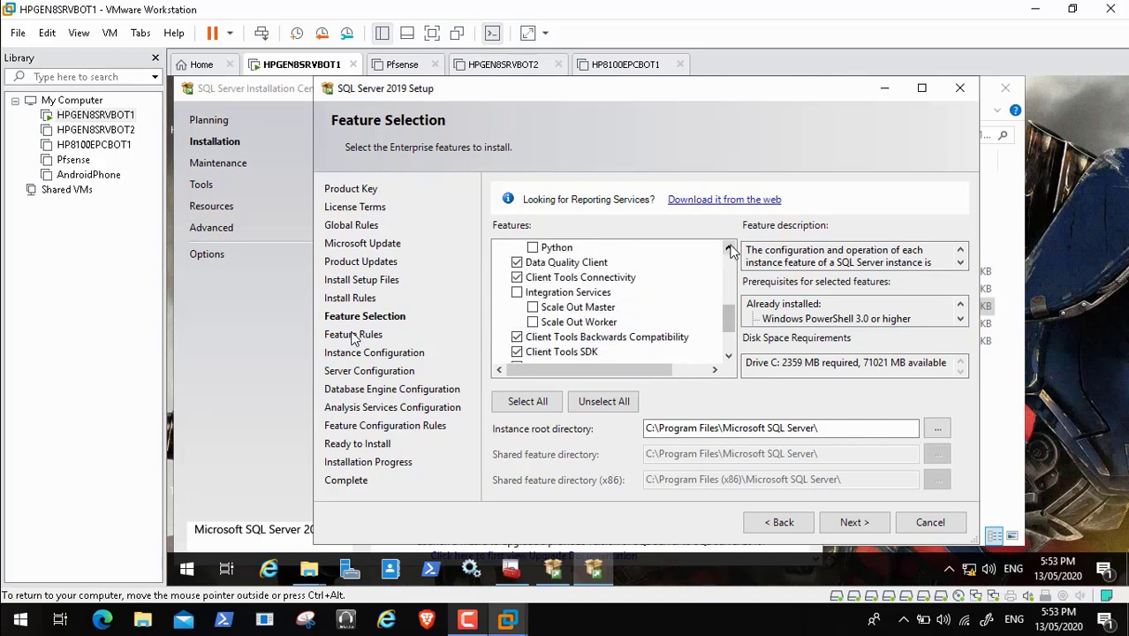
left_click(730, 250)
left_click(729, 250)
left_click(730, 250)
left_click(730, 250)
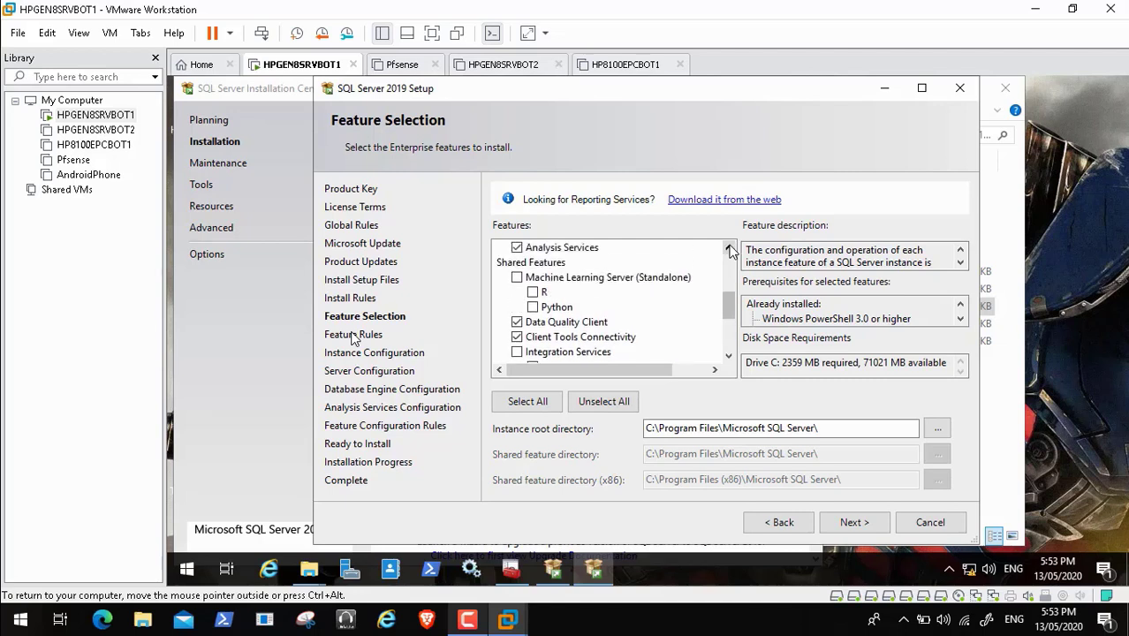
left_click(730, 250)
left_click(730, 250)
left_click(730, 250)
left_click(730, 250)
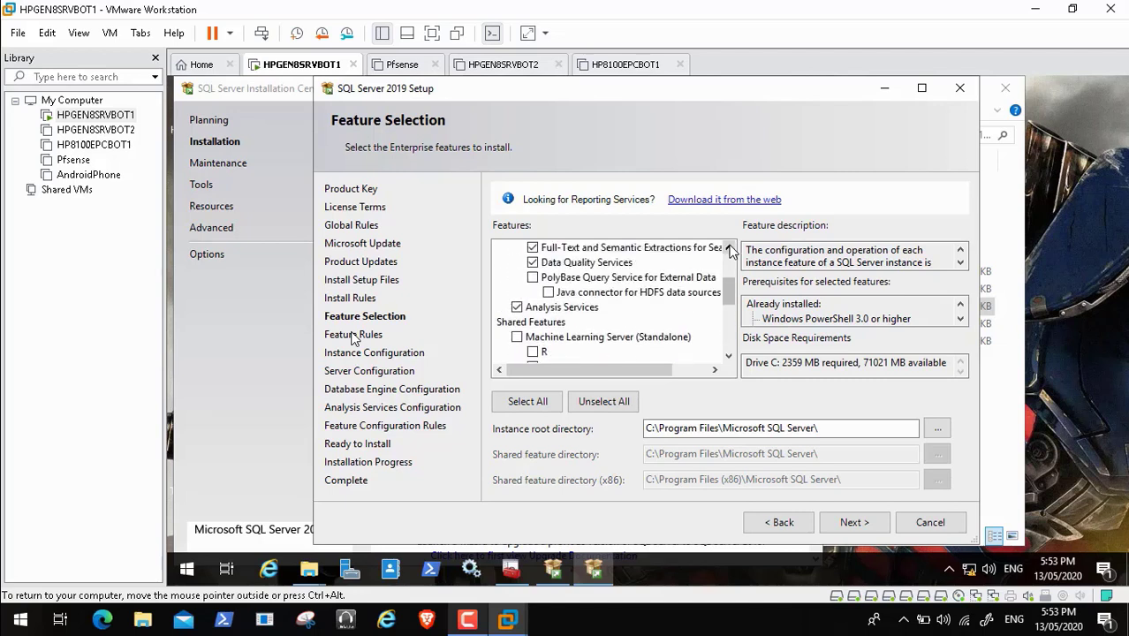
left_click(730, 251)
left_click(729, 250)
left_click(730, 250)
left_click(729, 250)
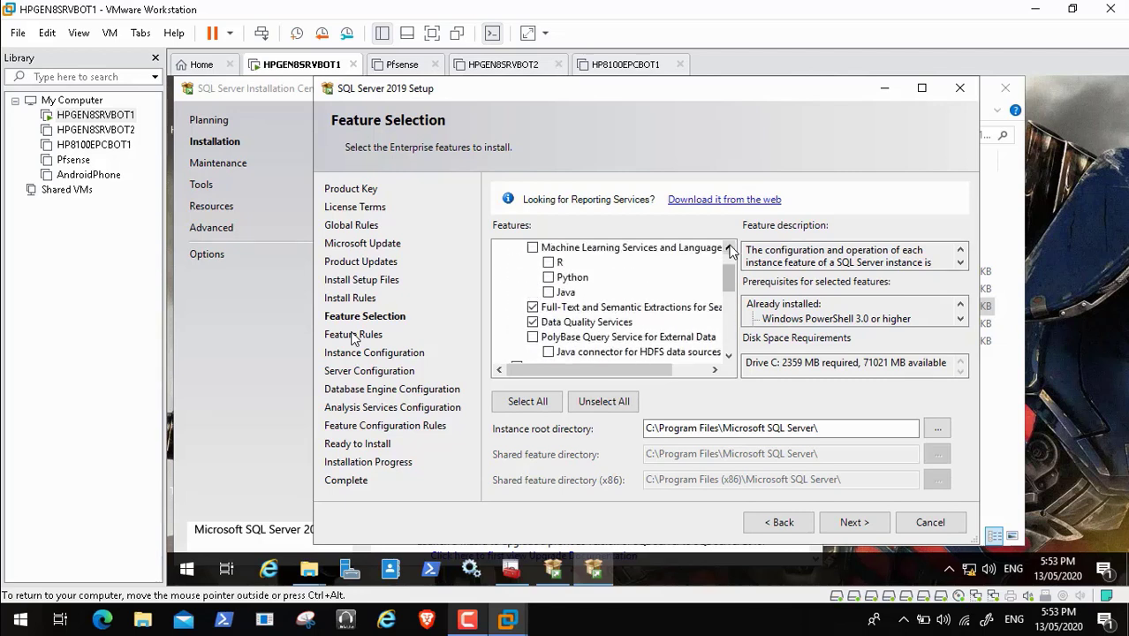
left_click(730, 250)
left_click(730, 250)
left_click(730, 250)
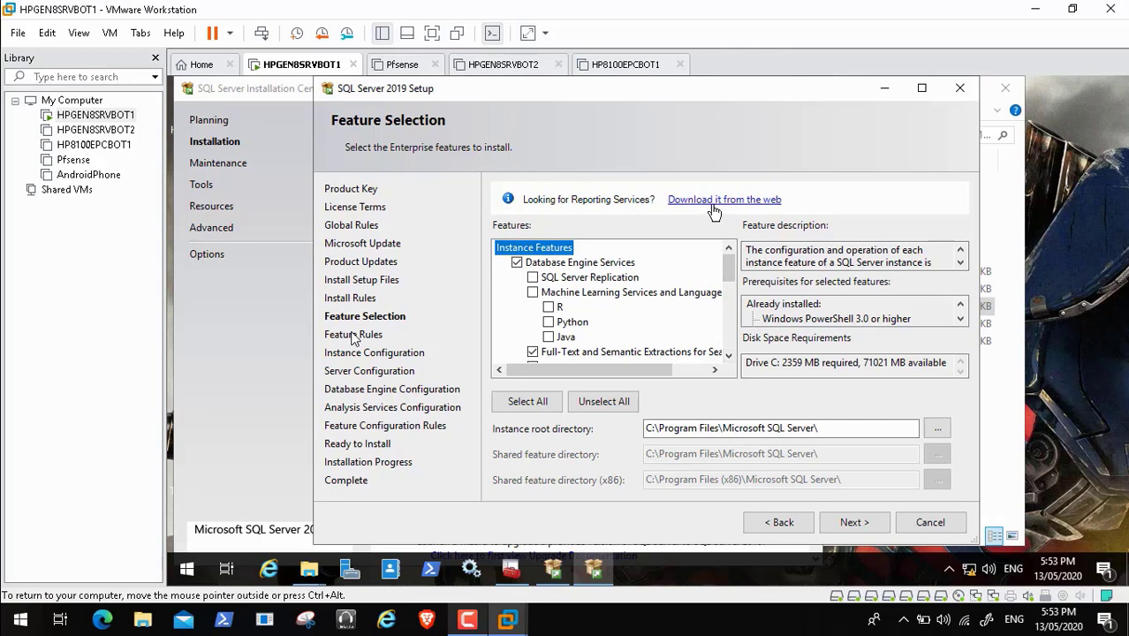
left_click(730, 360)
left_click(730, 360)
left_click(730, 360)
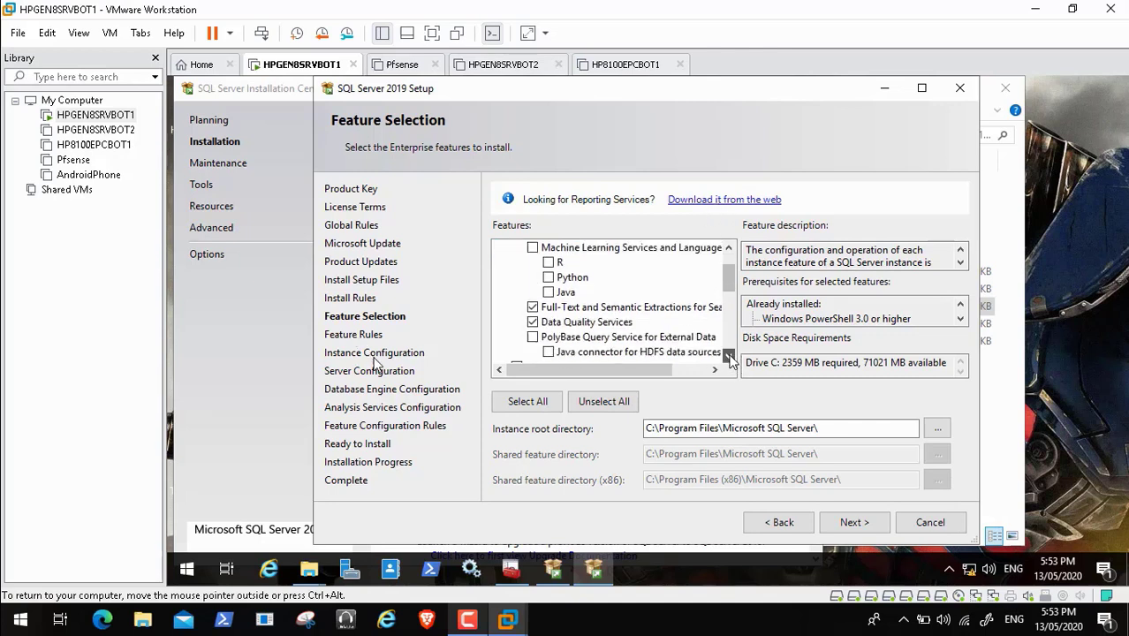
left_click(729, 360)
left_click(730, 361)
left_click(730, 361)
left_click(730, 361)
left_click(730, 360)
left_click(730, 361)
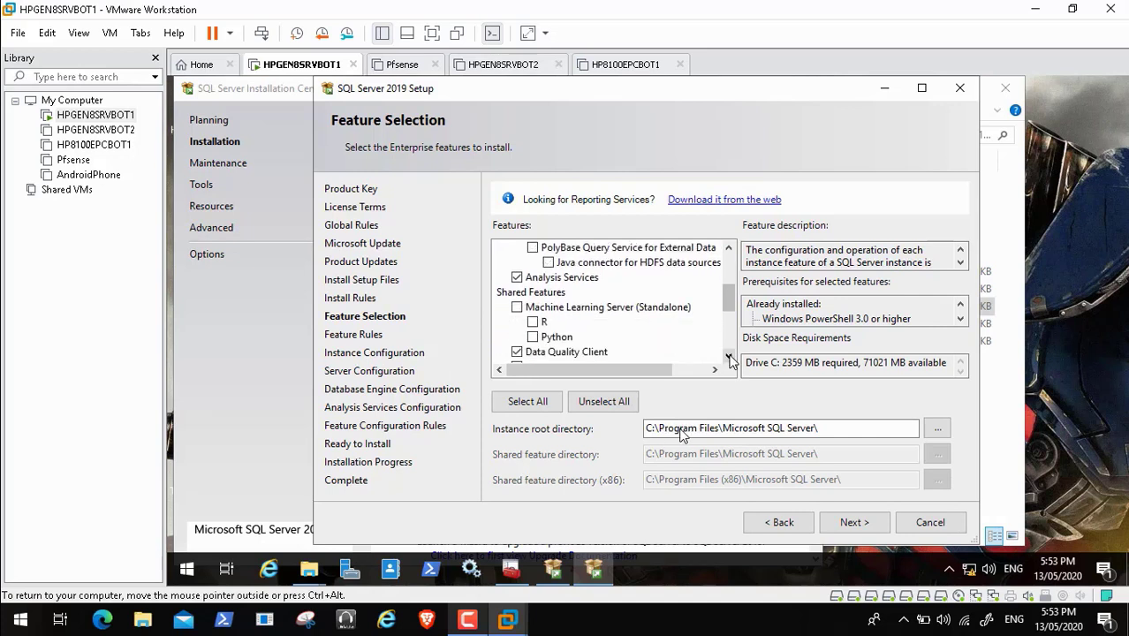
left_click(730, 360)
left_click(730, 361)
left_click(730, 361)
left_click(730, 360)
left_click(729, 360)
left_click(730, 360)
left_click(730, 360)
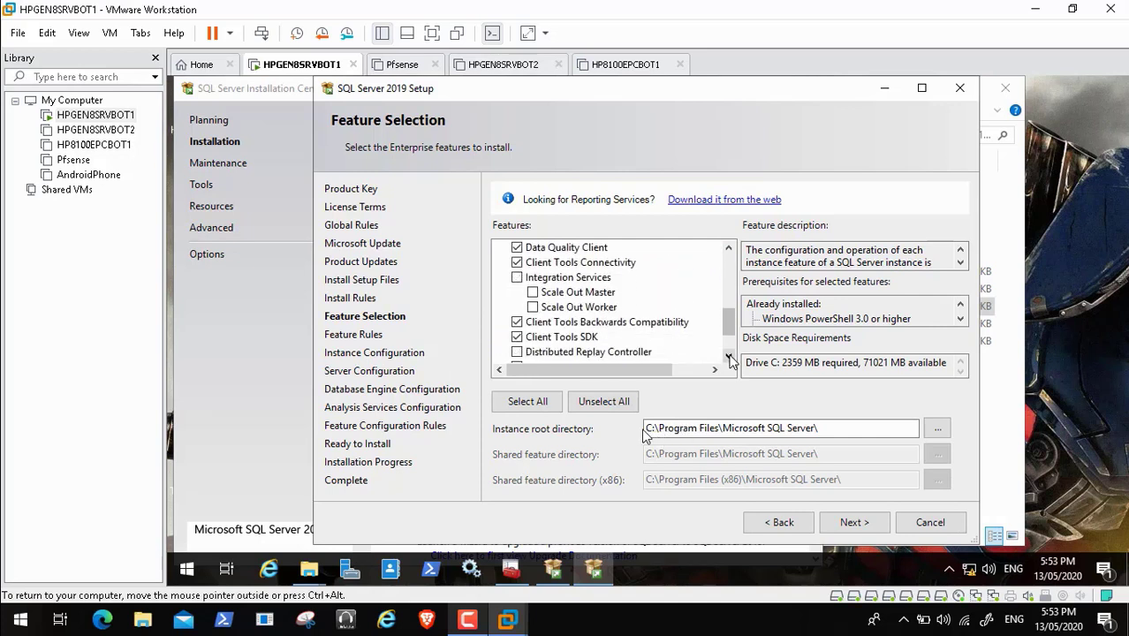
left_click(730, 361)
left_click(730, 360)
left_click(729, 360)
left_click(730, 361)
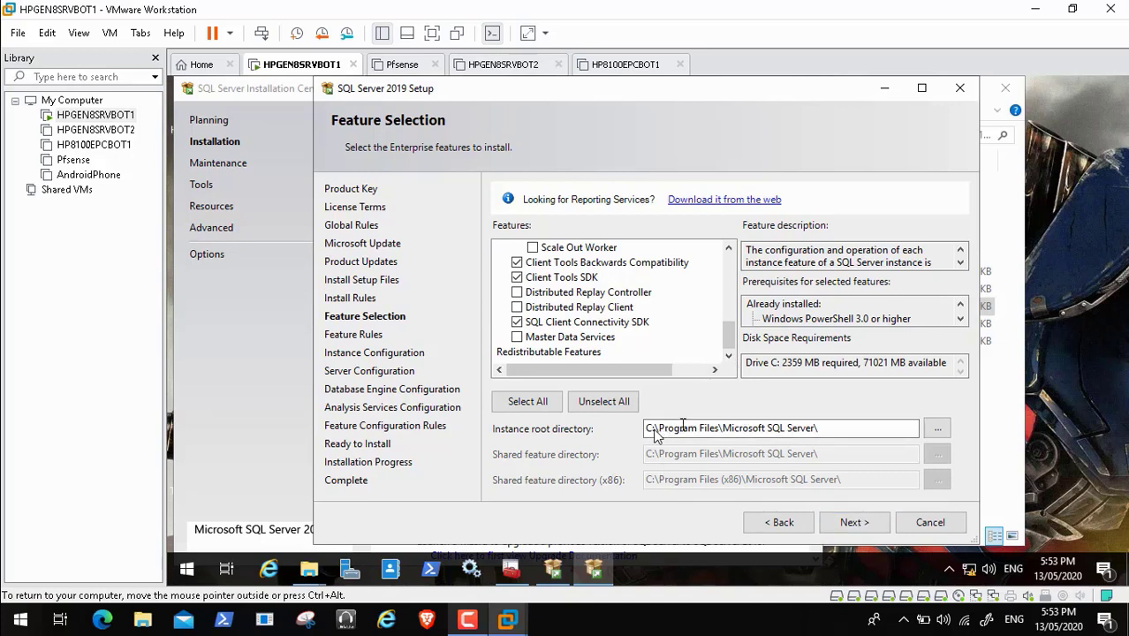
Change the instance root directory's drive from C: to F:
left_click(936, 429)
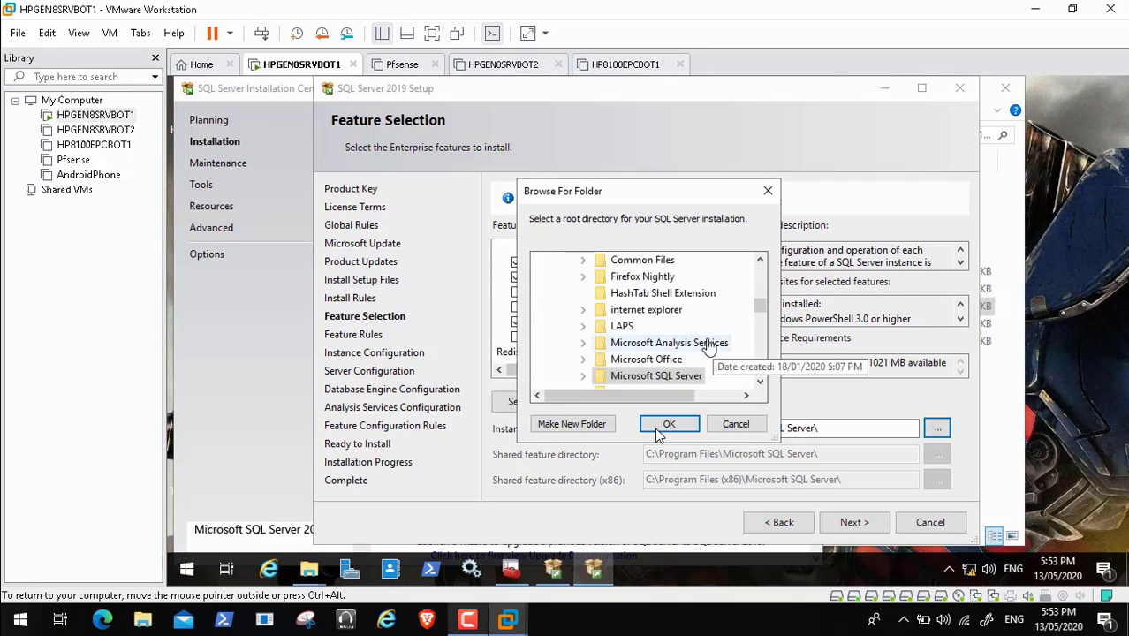
left_click(760, 381)
left_click(760, 382)
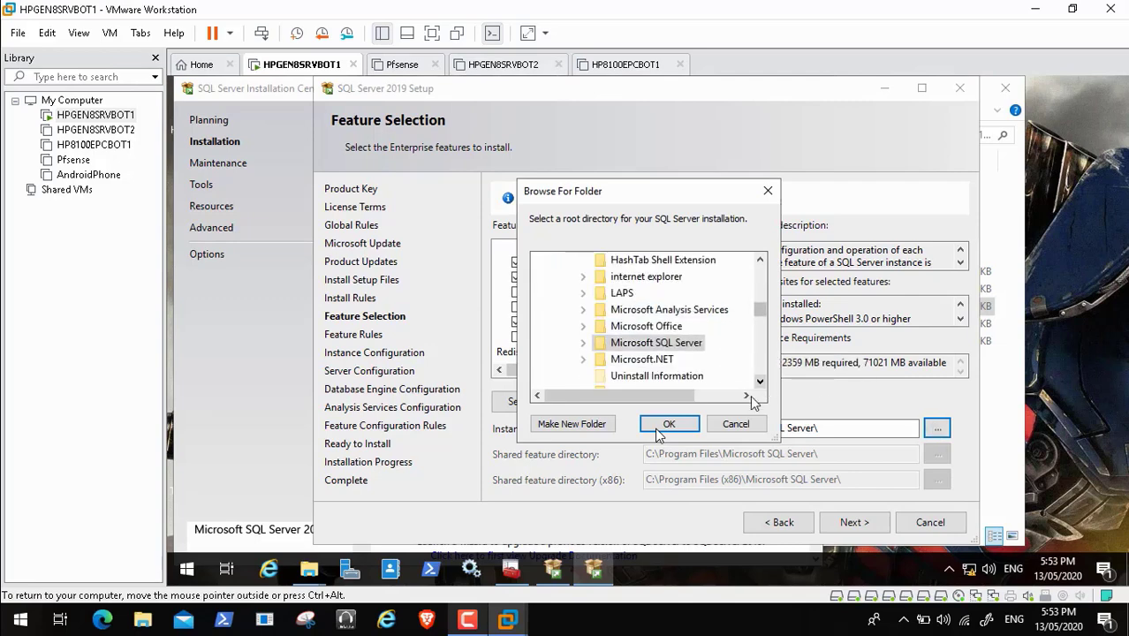
left_click(736, 424)
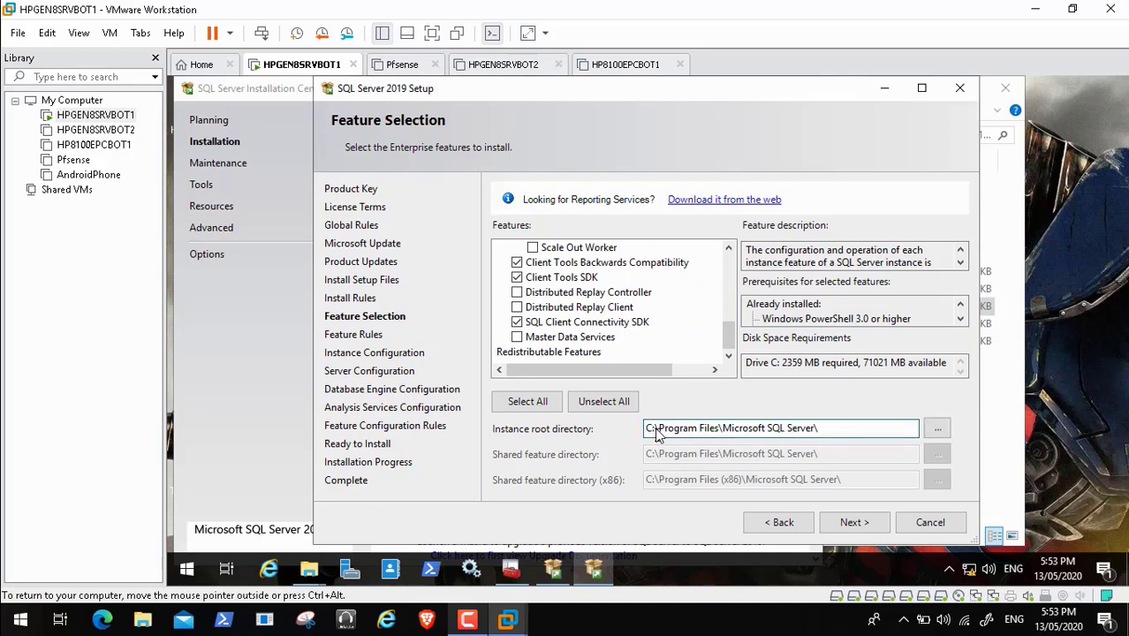
left_click(654, 428)
key("BackSpace")
key("BackSpace")
type("F:")
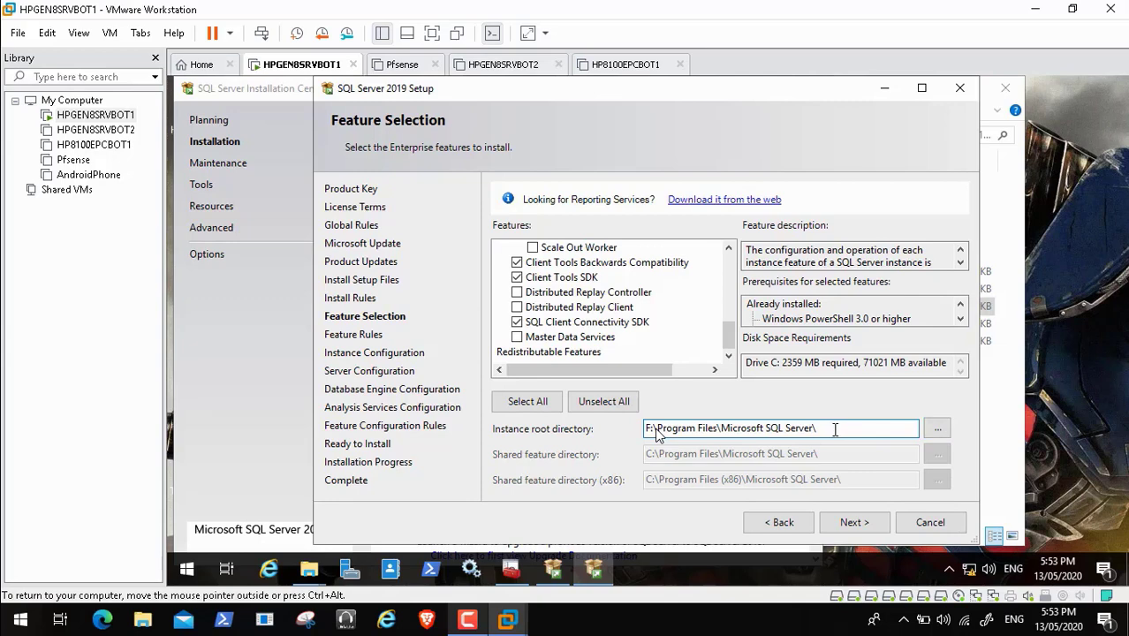
Browse to WSUS (F:), complete the root path as F:\Program Files\Microsoft SQL Server, and continue
left_click(937, 428)
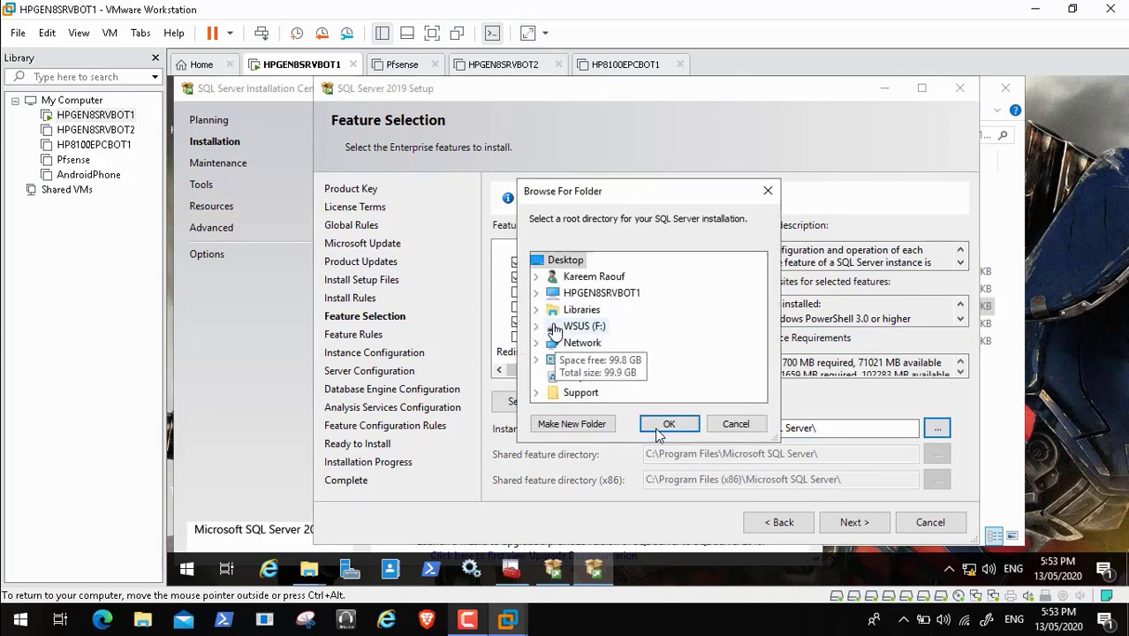
double_click(565, 327)
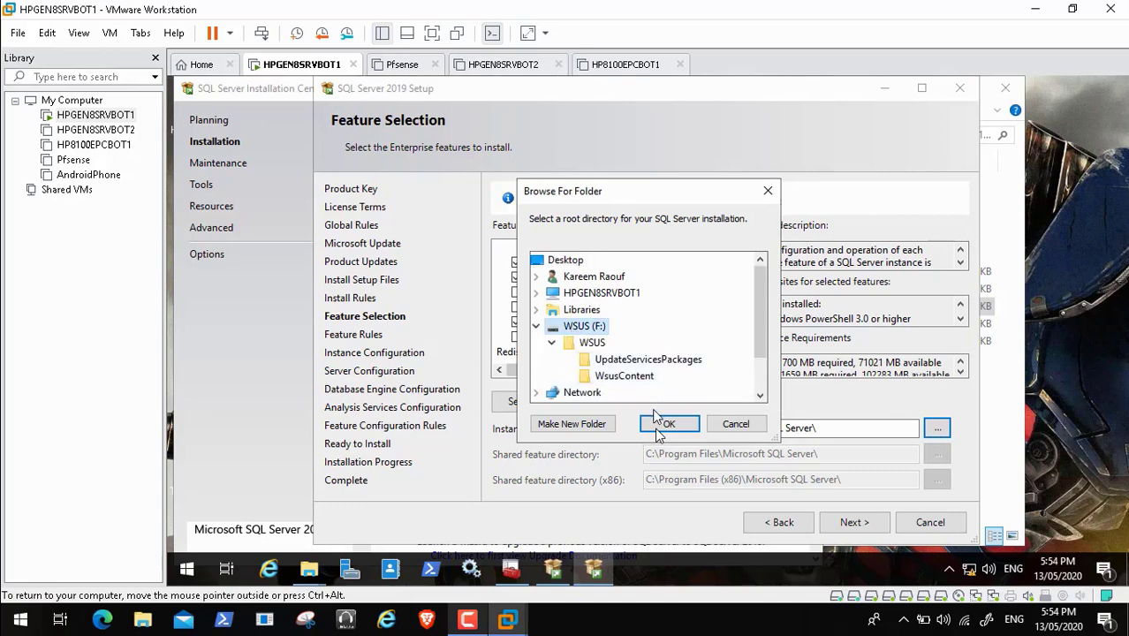
left_click(661, 421)
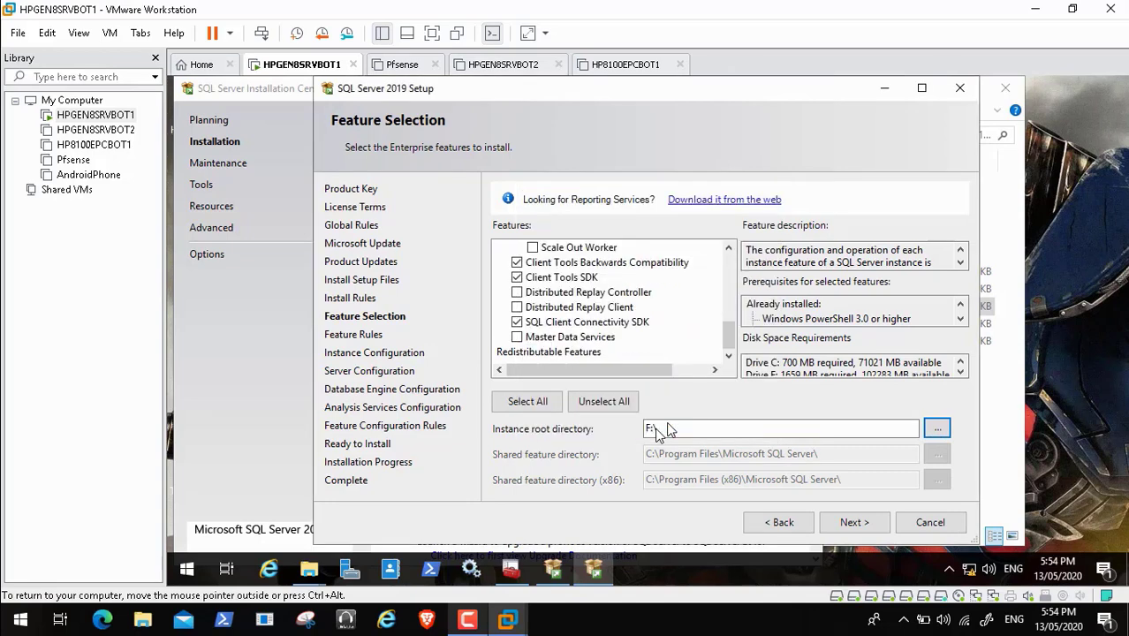
left_click(656, 433)
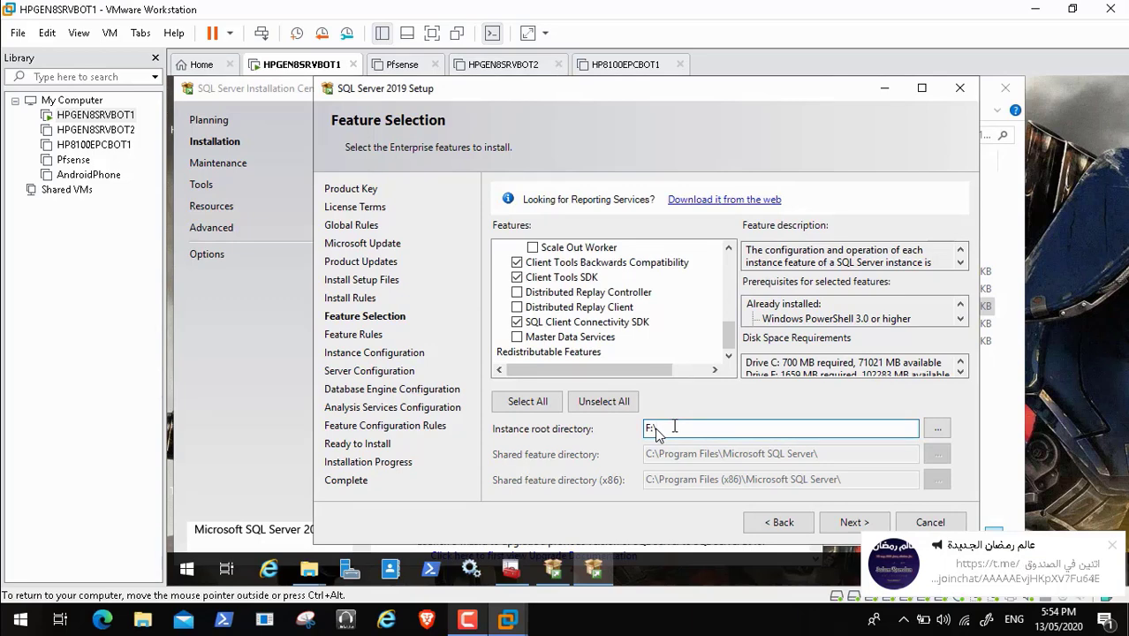
left_click(1113, 546)
mouse_move(159, 594)
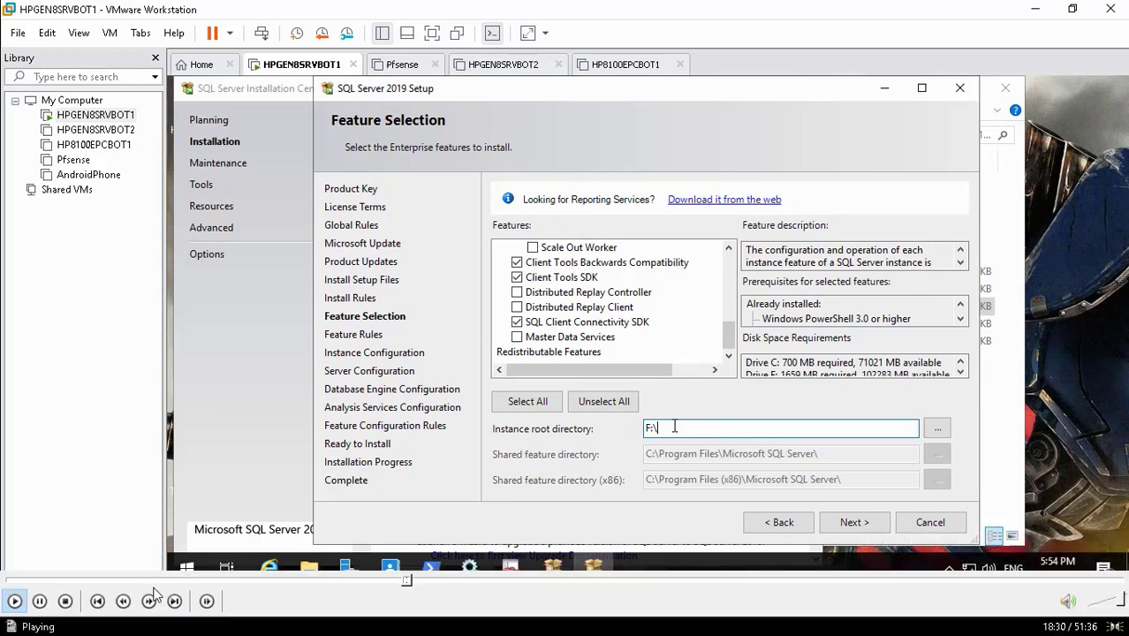
left_click(415, 582)
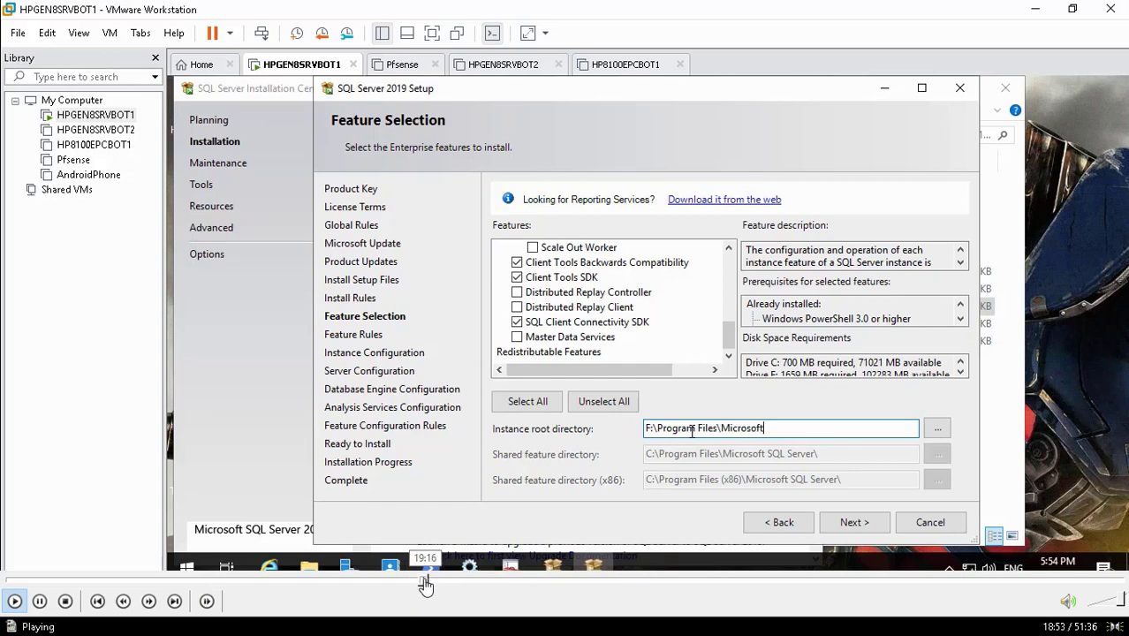
left_click(424, 585)
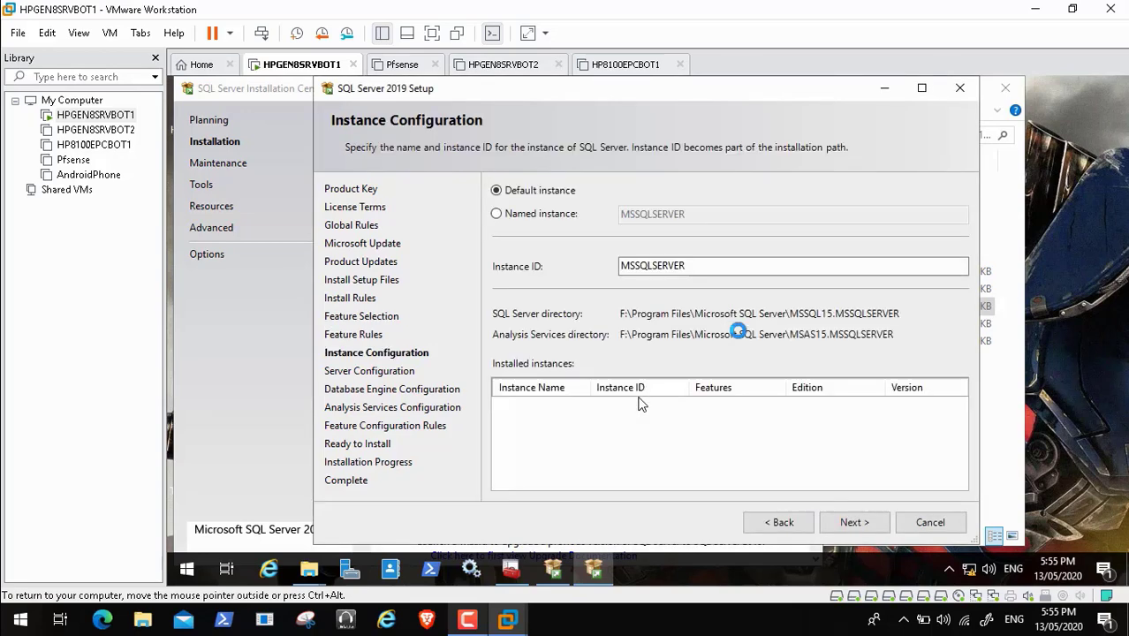
Try Named instance, revert to the default MSSQLSERVER instance, and continue to Server Configuration
mouse_move(104, 608)
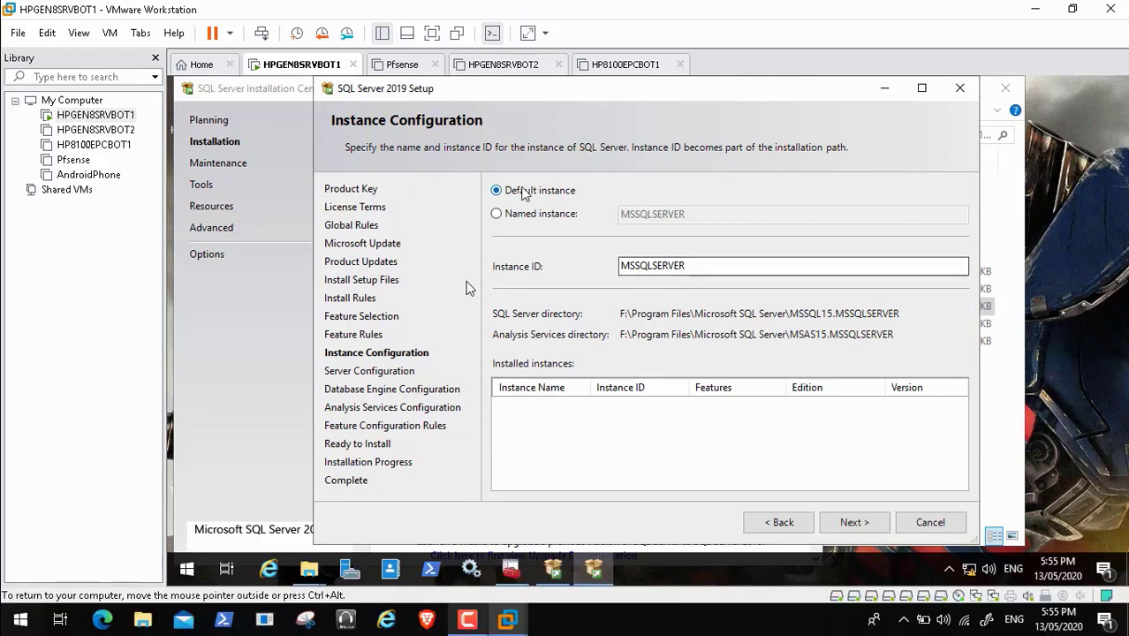
left_click(498, 215)
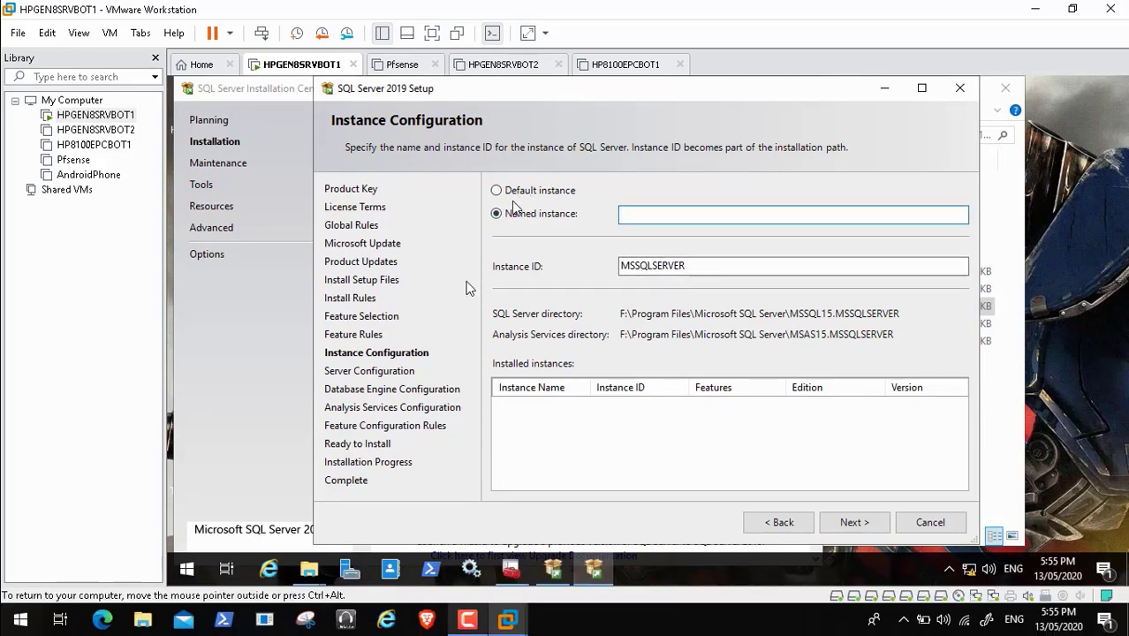
left_click(498, 192)
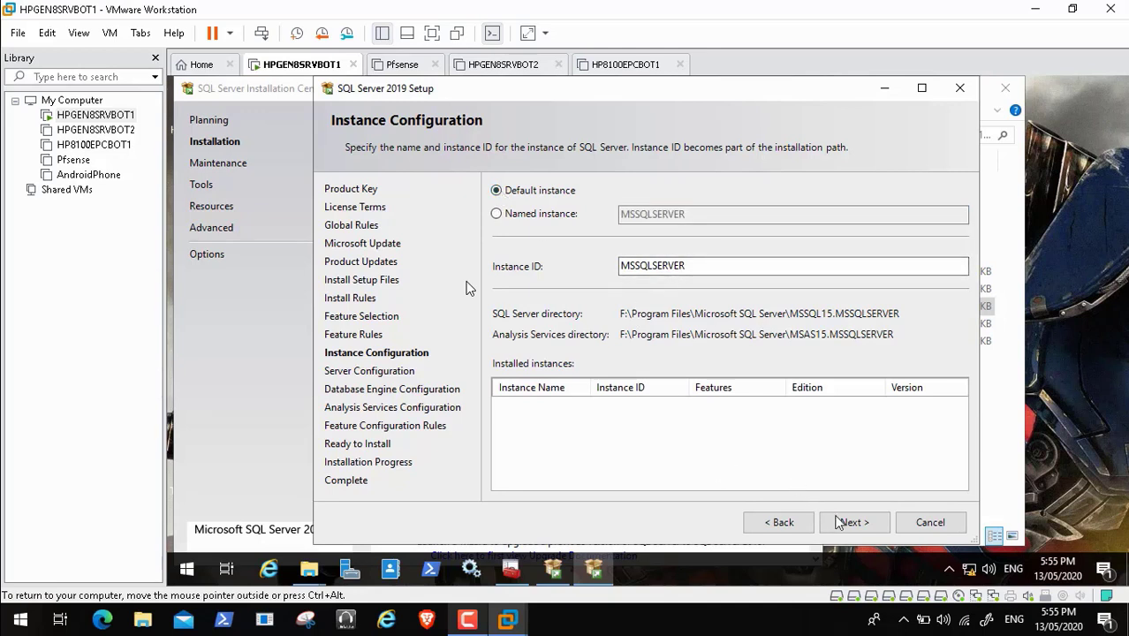
left_click(852, 525)
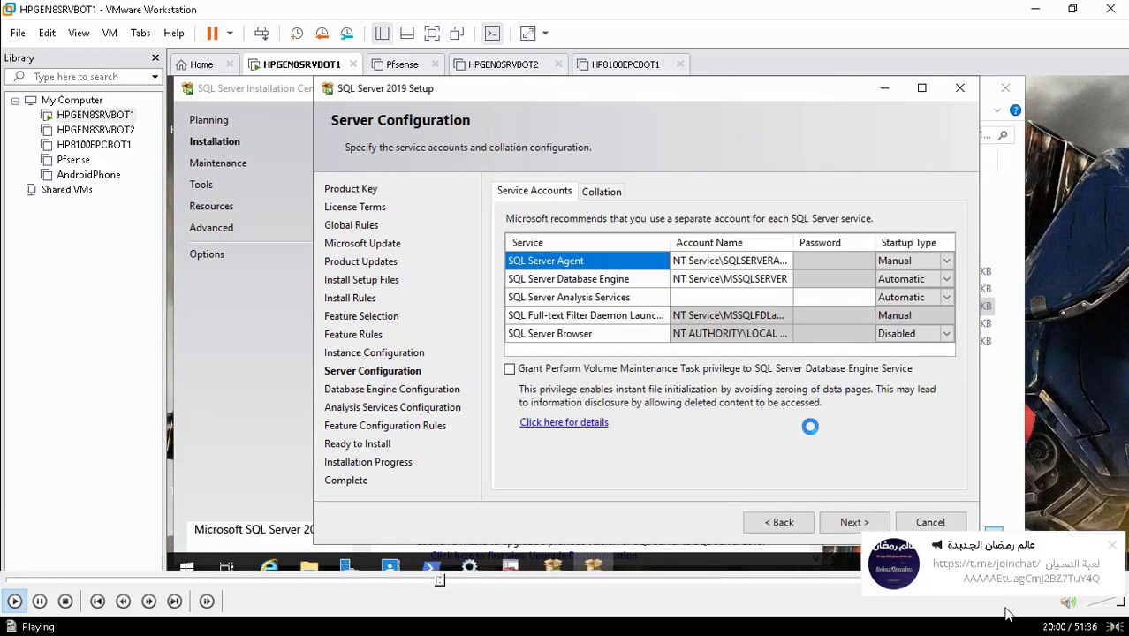
Assign the domain SQL service account to the SQL Server Agent service
left_click(784, 263)
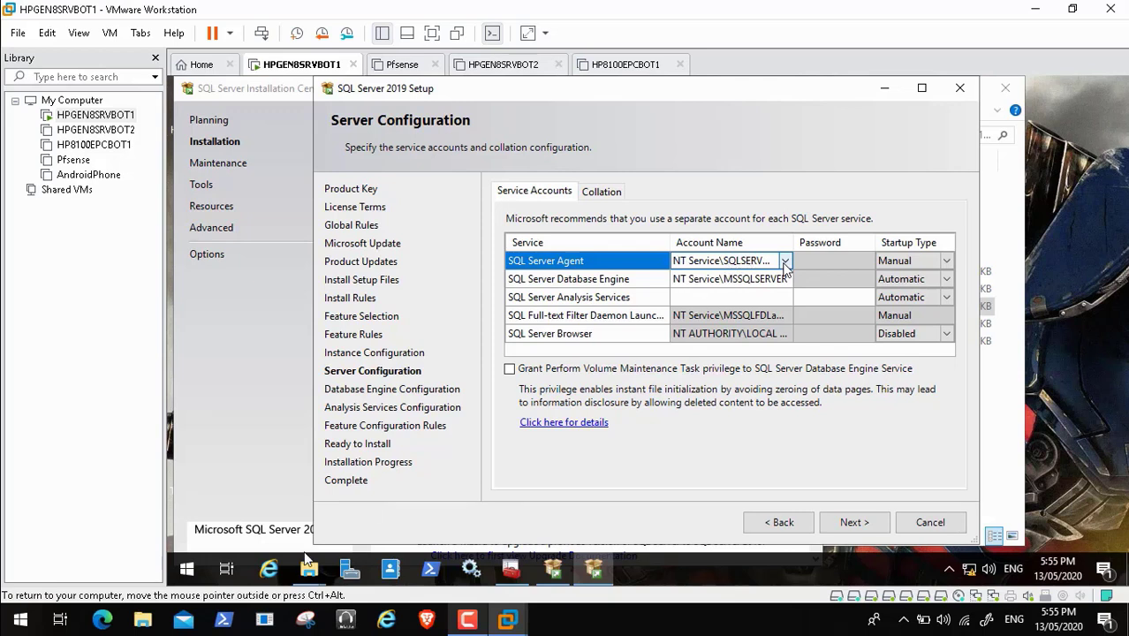
mouse_move(94, 629)
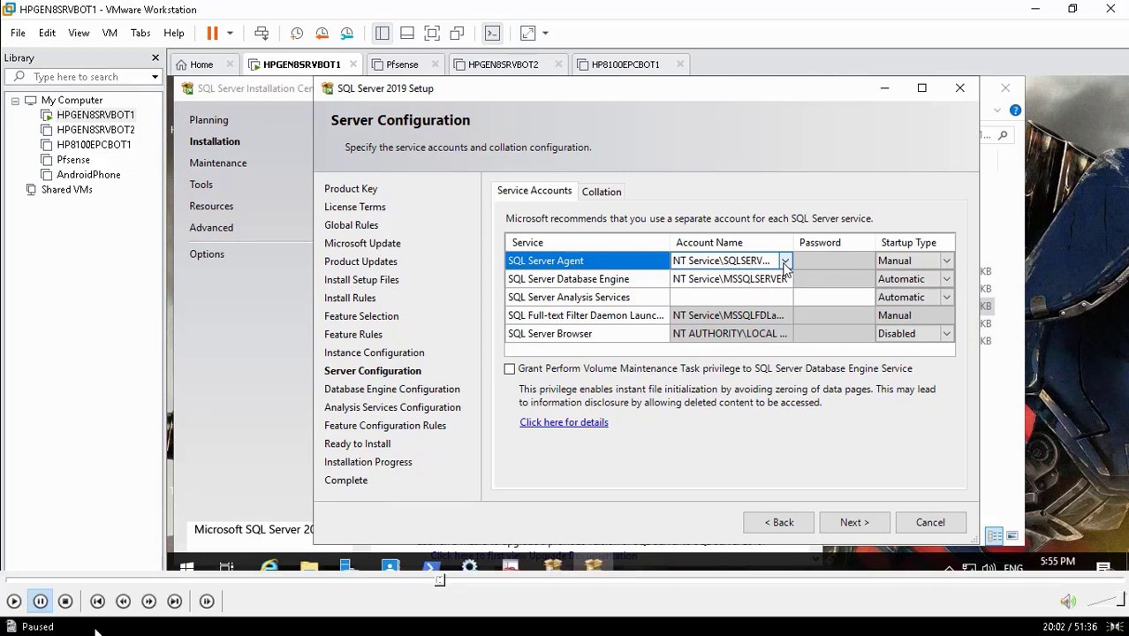
left_click(13, 601)
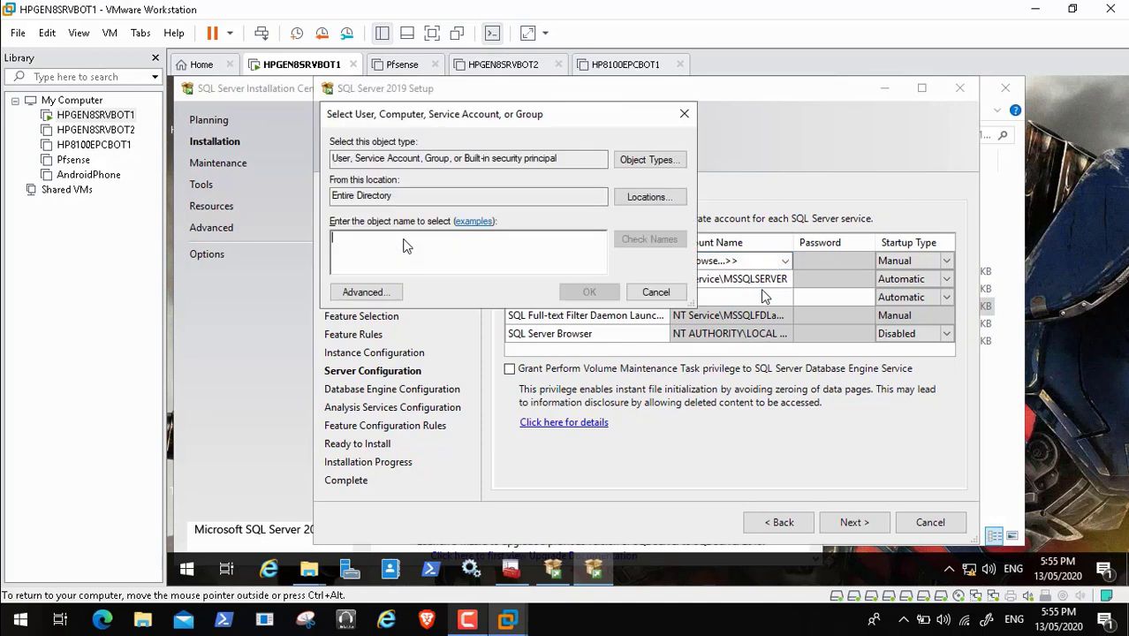
type("Sq")
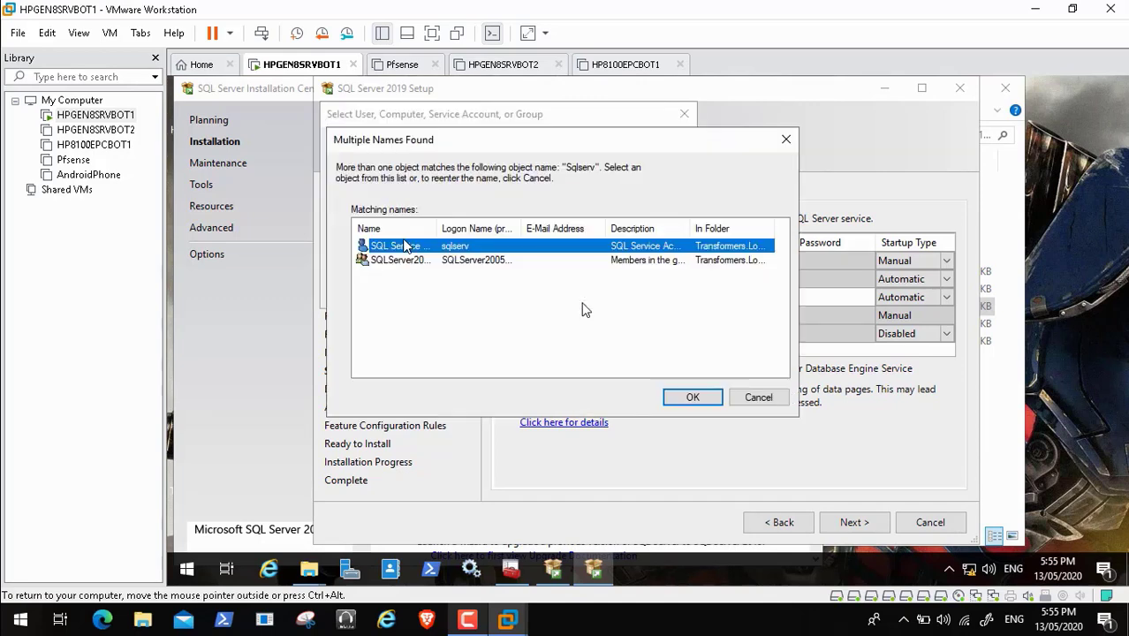
left_click(693, 399)
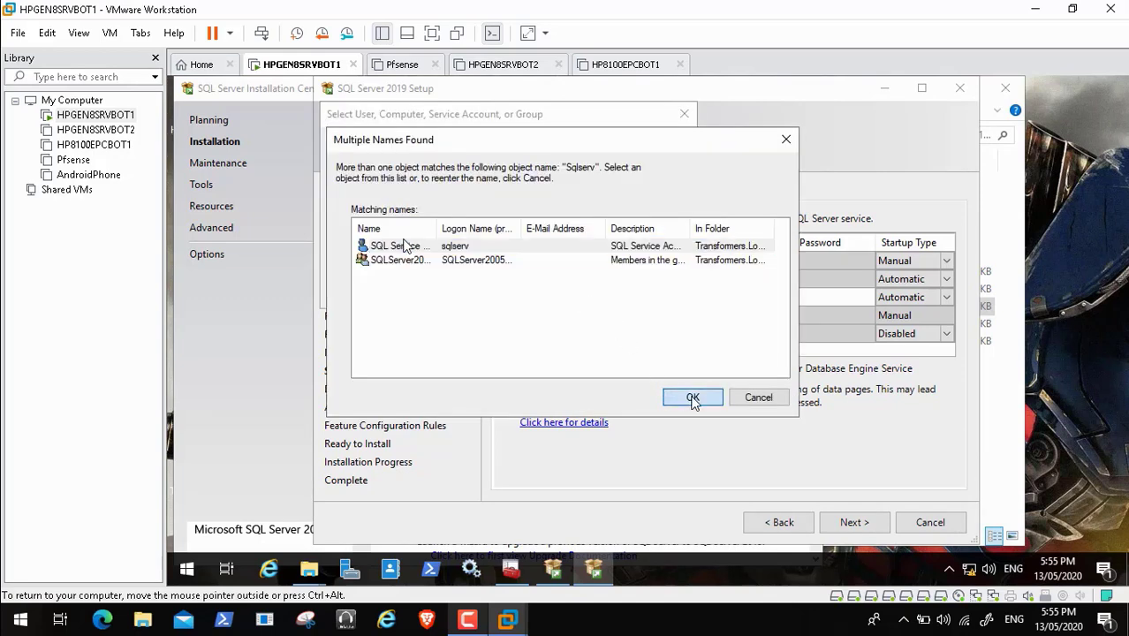
left_click(588, 293)
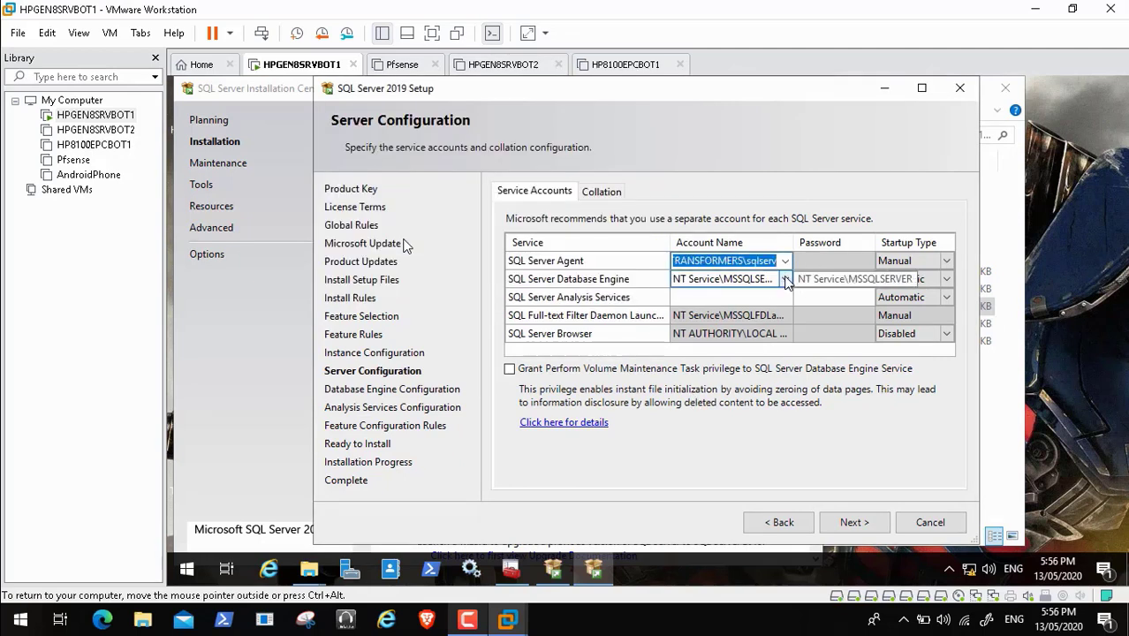
Find the same account via 'sqlserv' and assign it to the Database Engine service
left_click(784, 280)
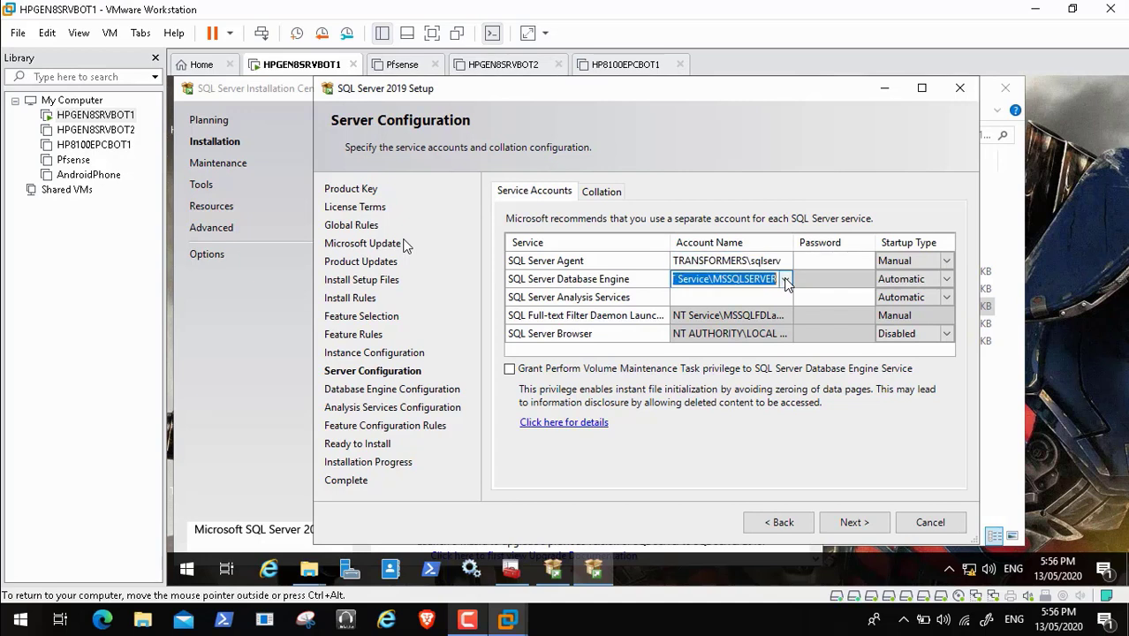
left_click(785, 280)
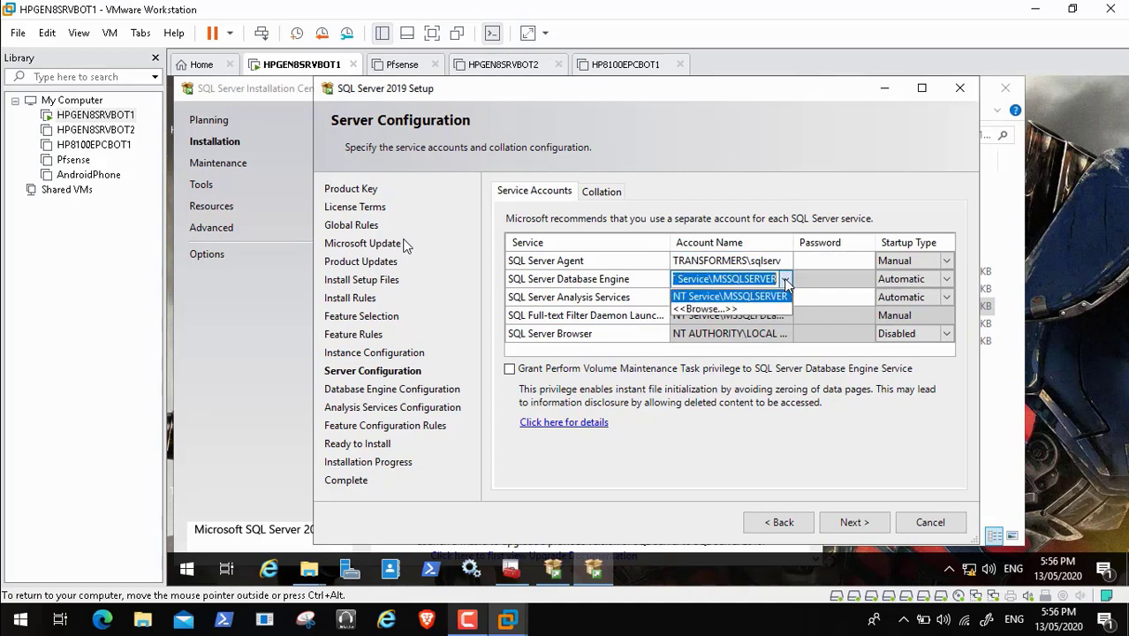
left_click(761, 311)
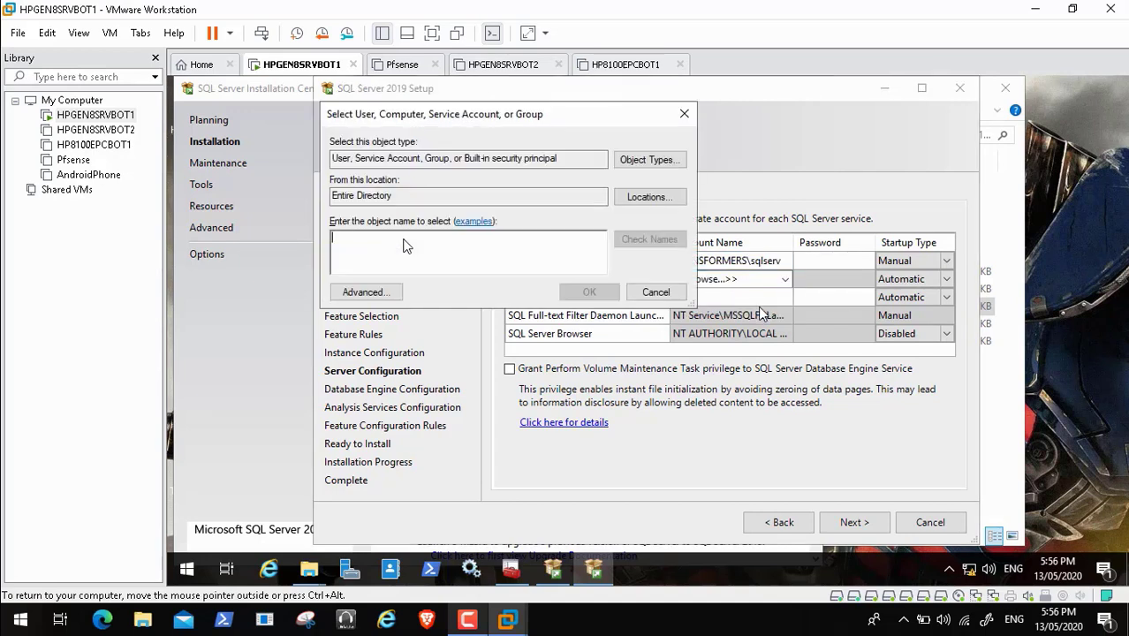
type("sqlserv")
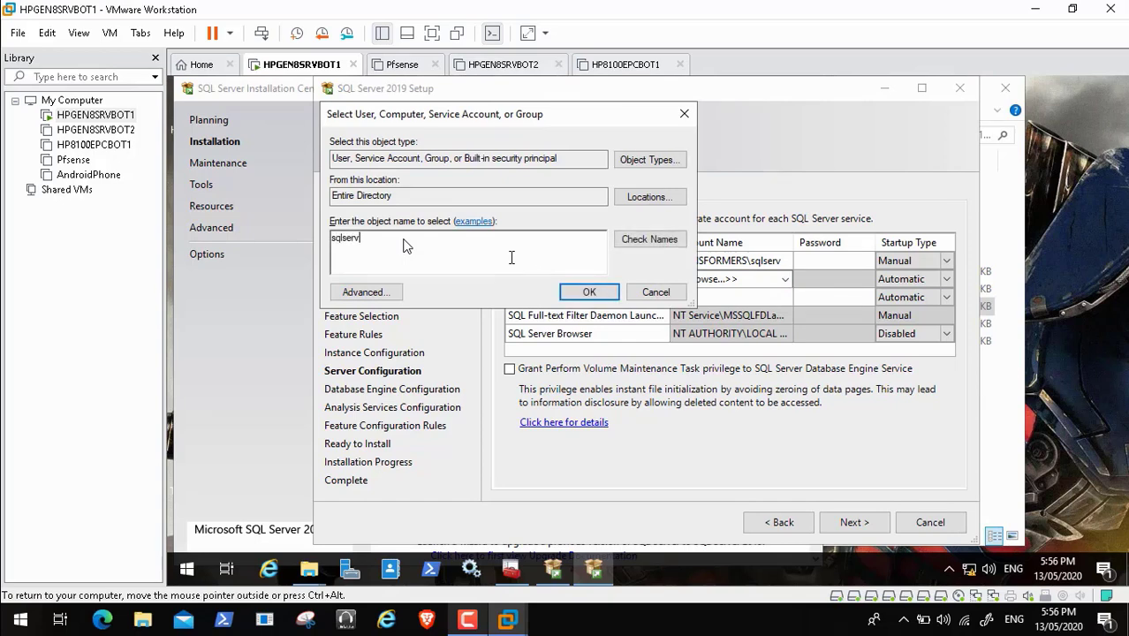
left_click(648, 239)
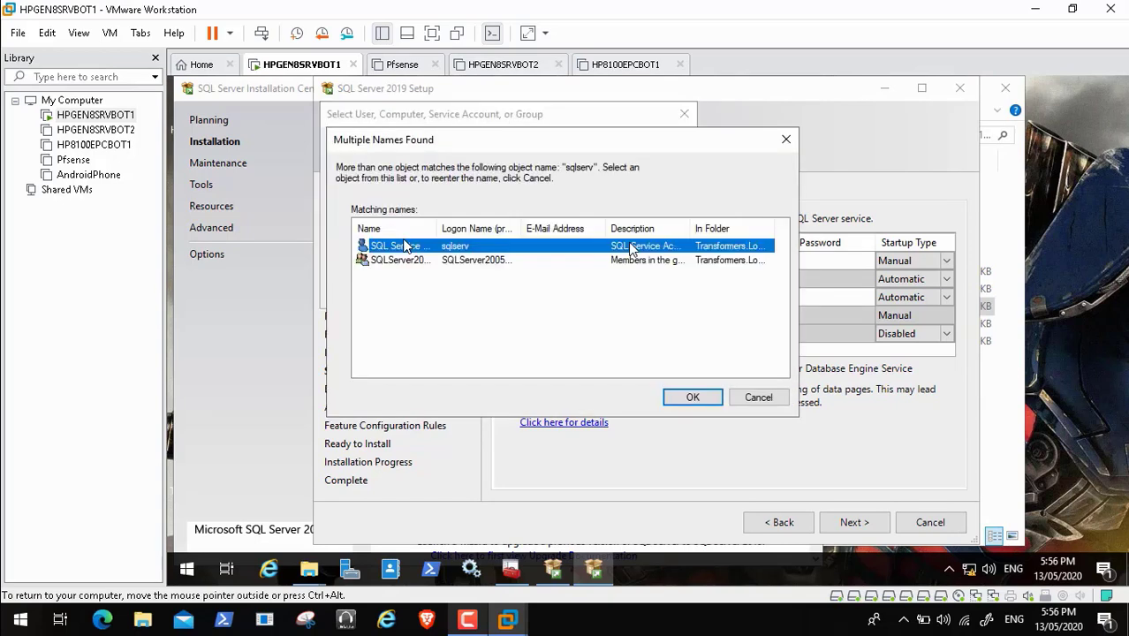
left_click(693, 399)
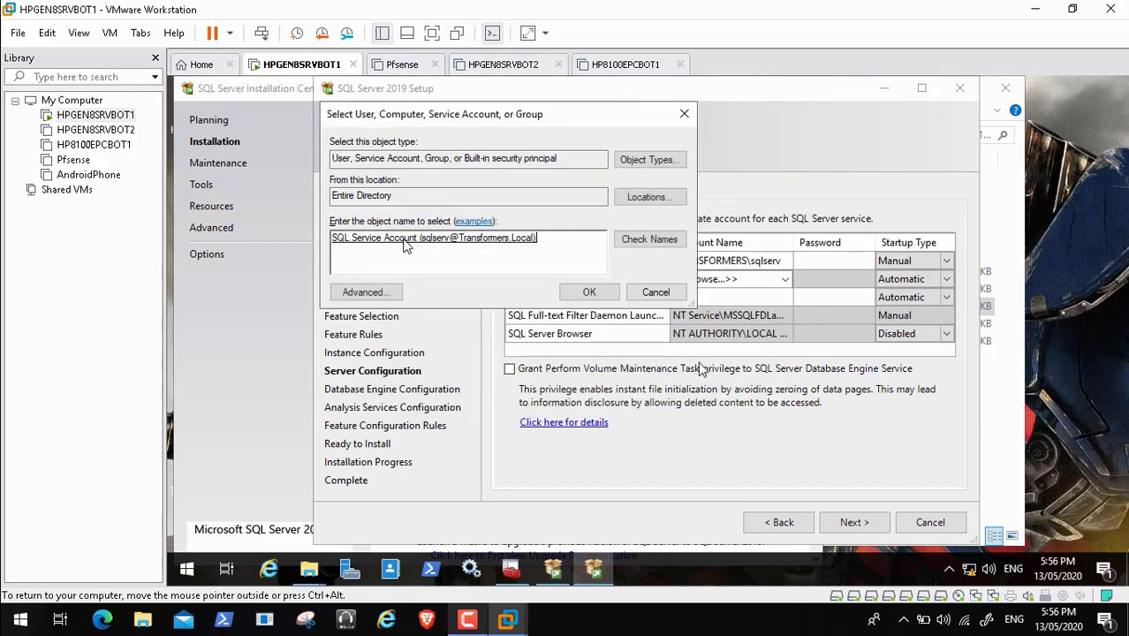
left_click(591, 289)
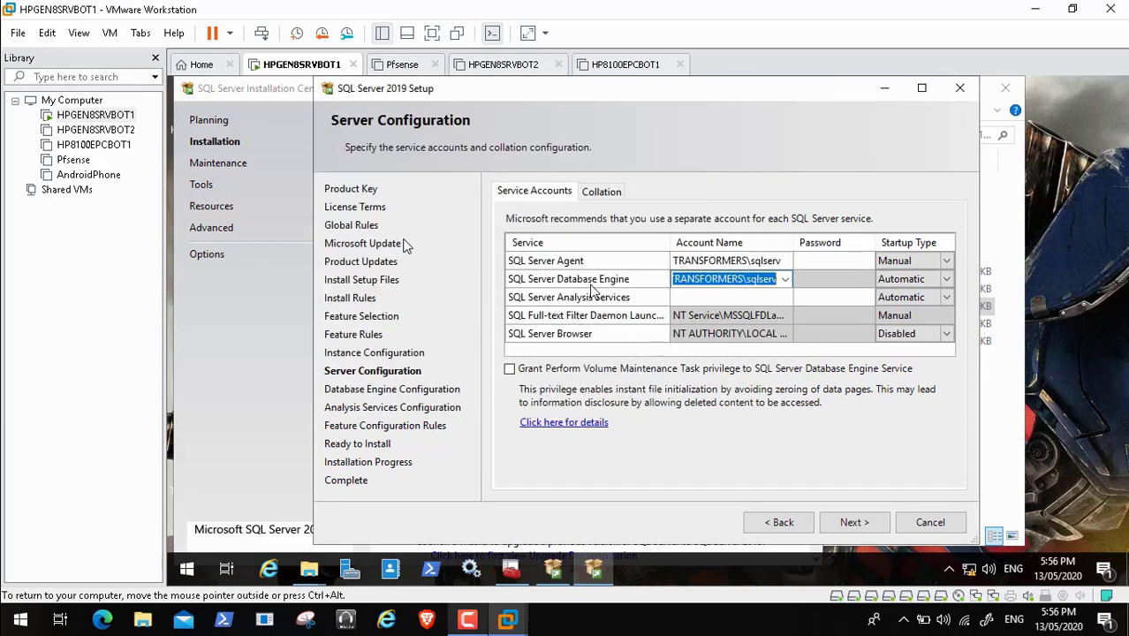
left_click(701, 317)
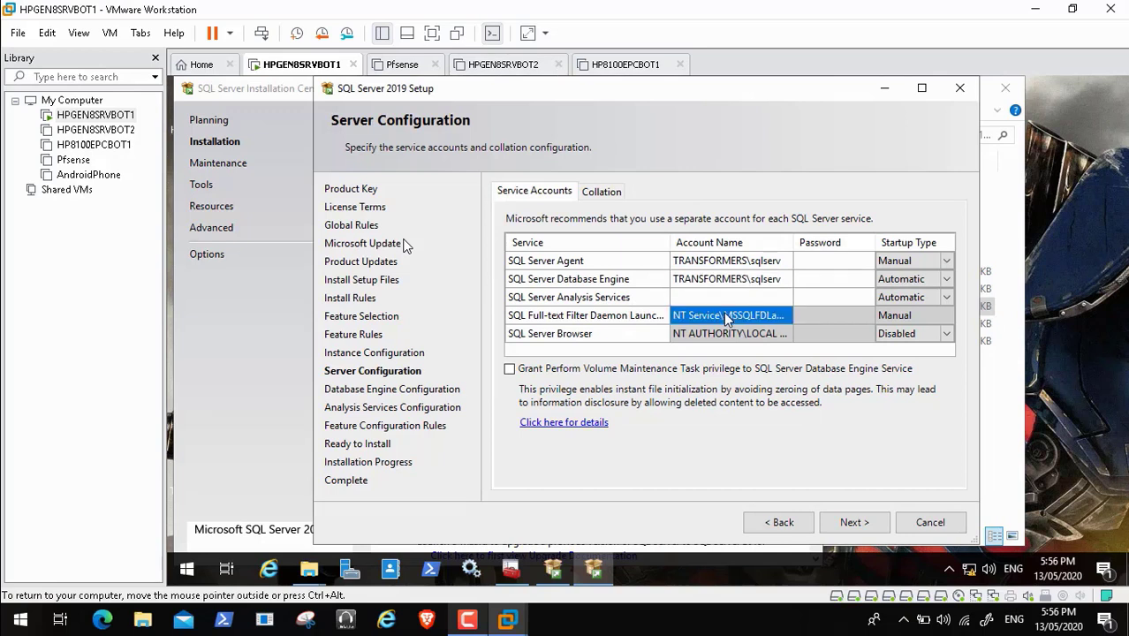
left_click(821, 265)
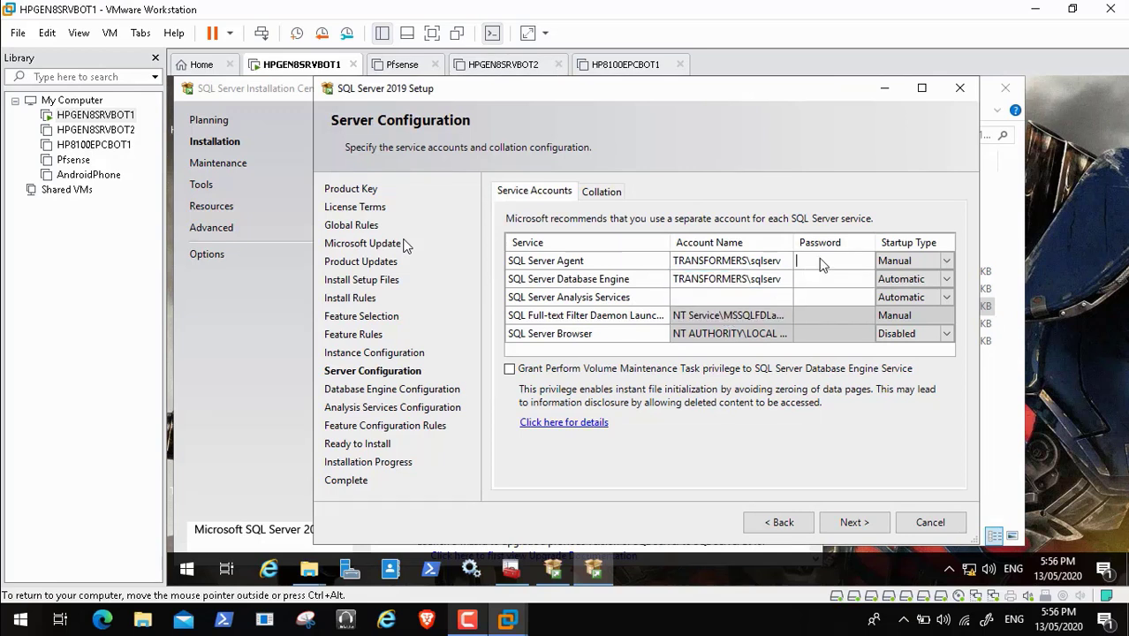
Enter the SQL Server Agent and Database Engine account passwords and set Agent startup to Automatic
type("••••••••••")
left_click(818, 283)
type("••••••••••")
left_click(947, 263)
left_click(948, 263)
left_click(938, 279)
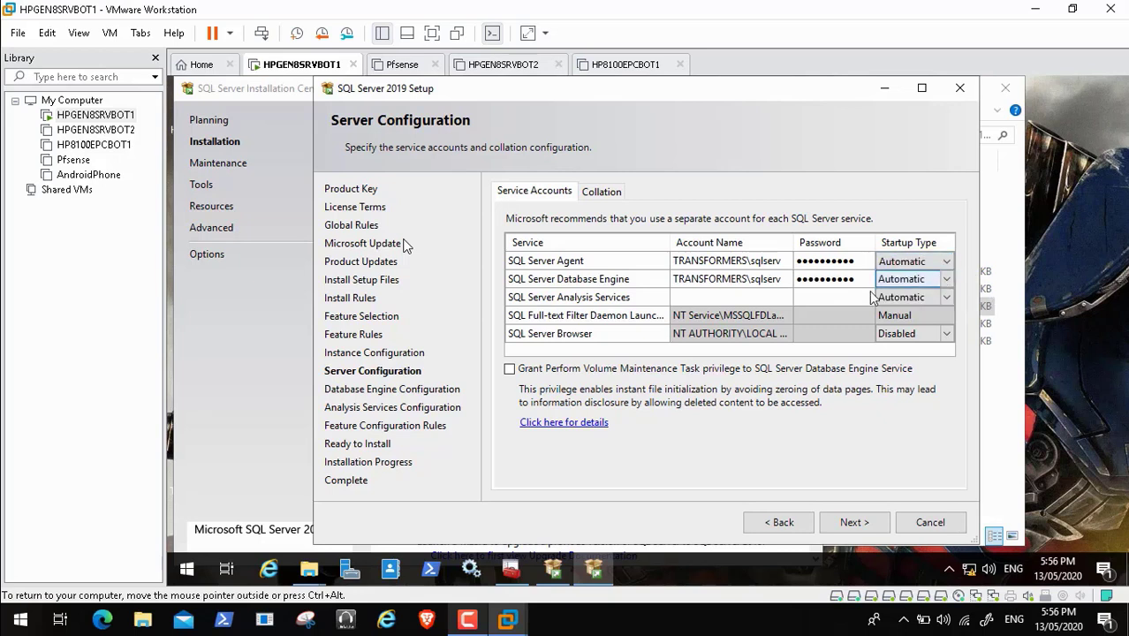
Assign the sqlserv domain account to Analysis Services and enter its password
left_click(717, 305)
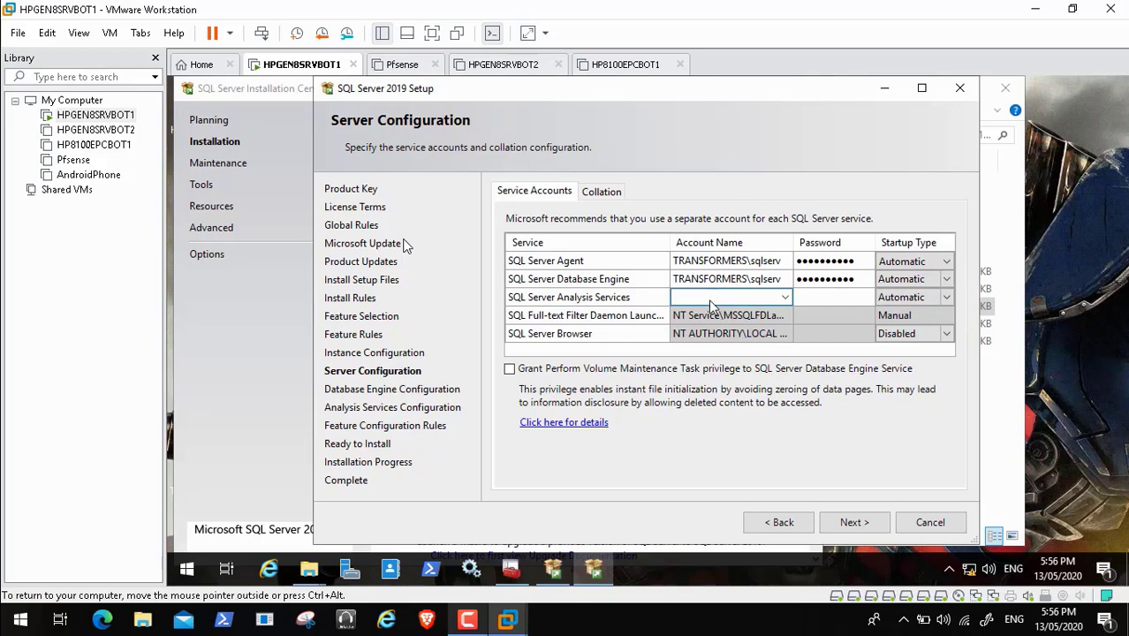
left_click(786, 298)
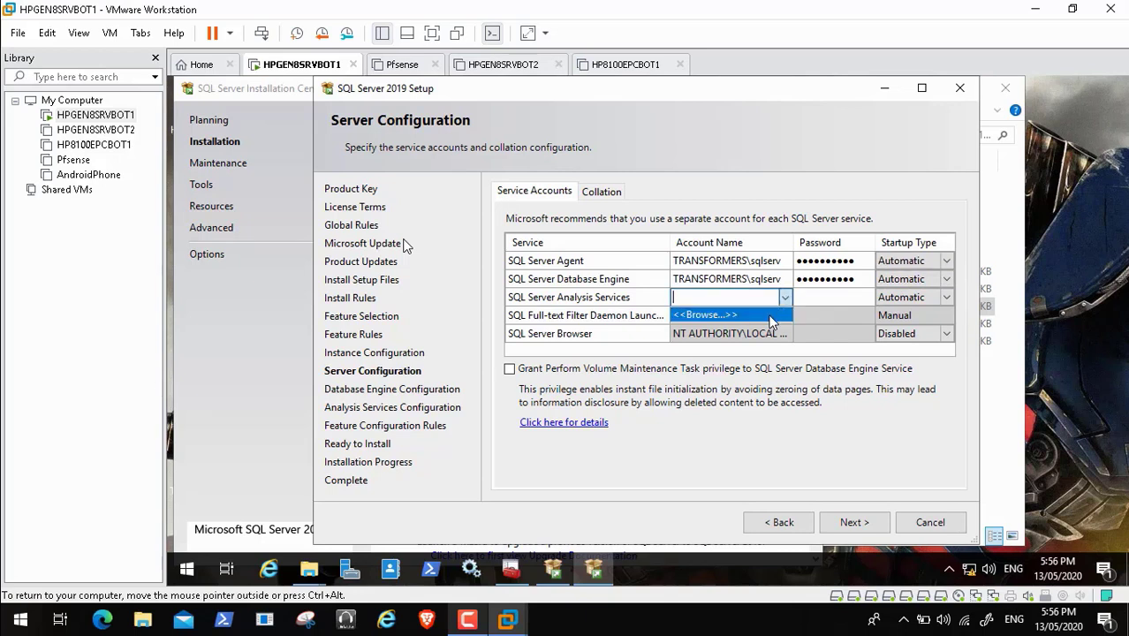
left_click(770, 318)
type("sq")
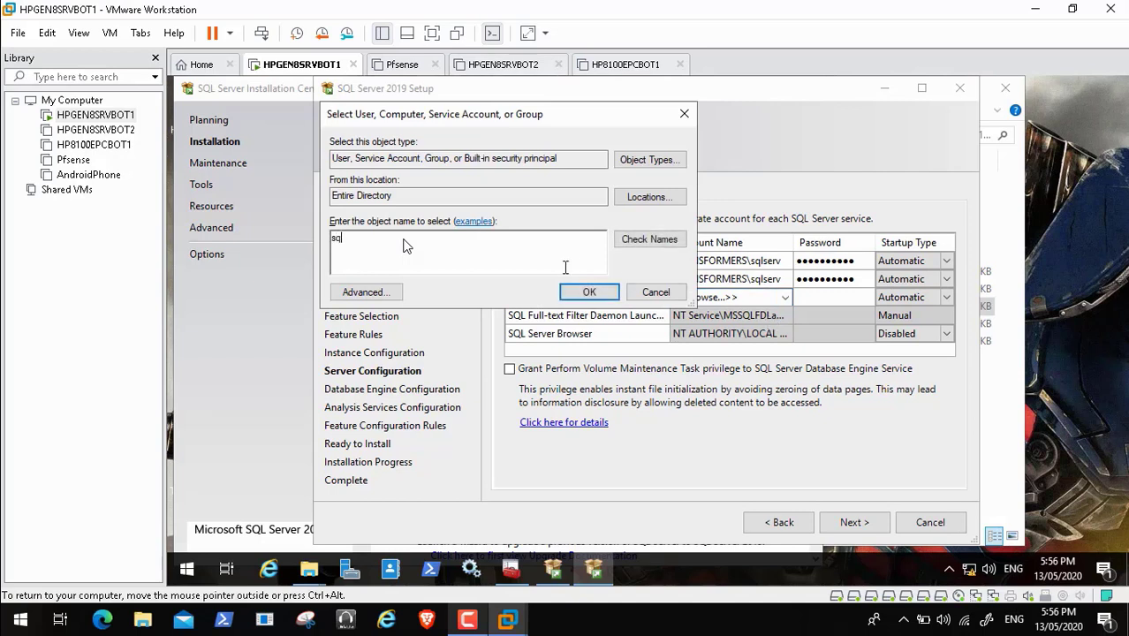
type("lserv")
left_click(646, 239)
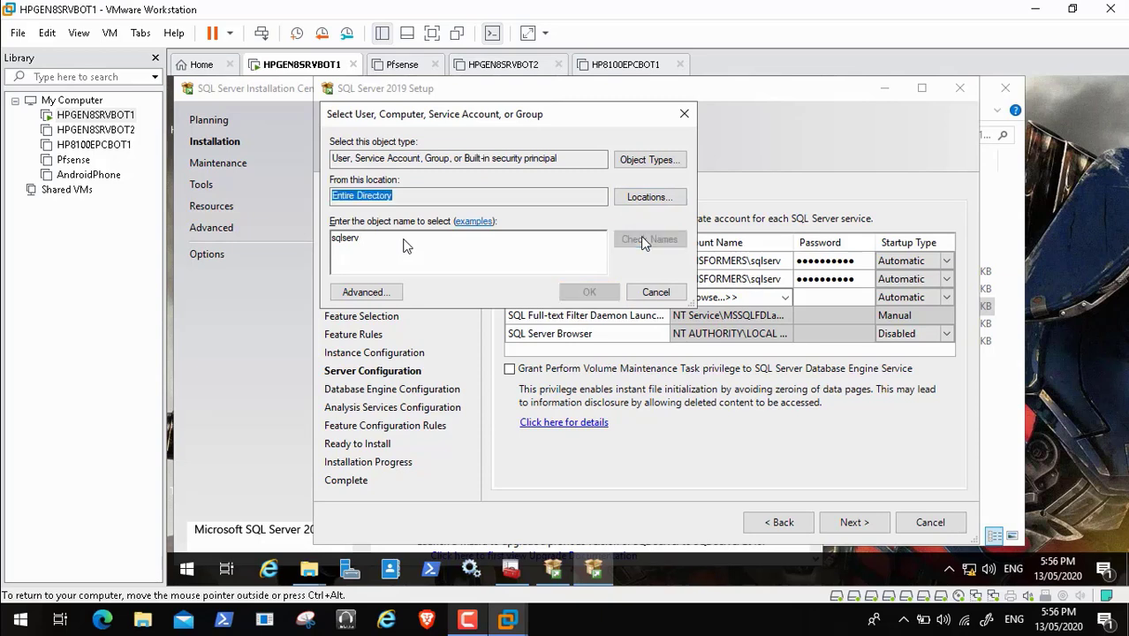
left_click(678, 397)
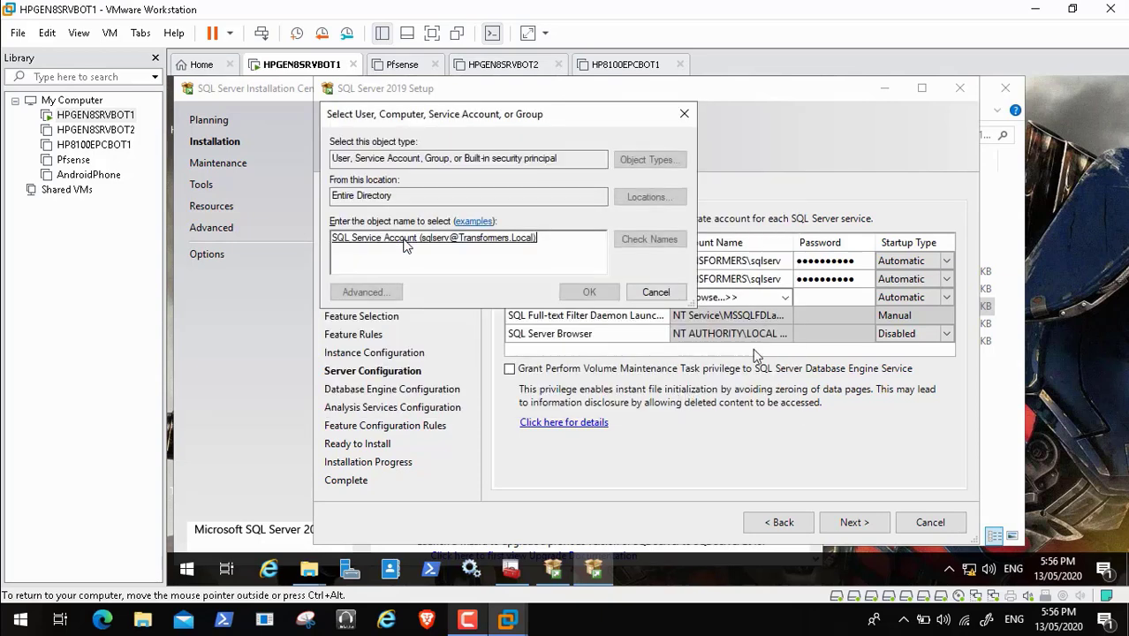
key("Return")
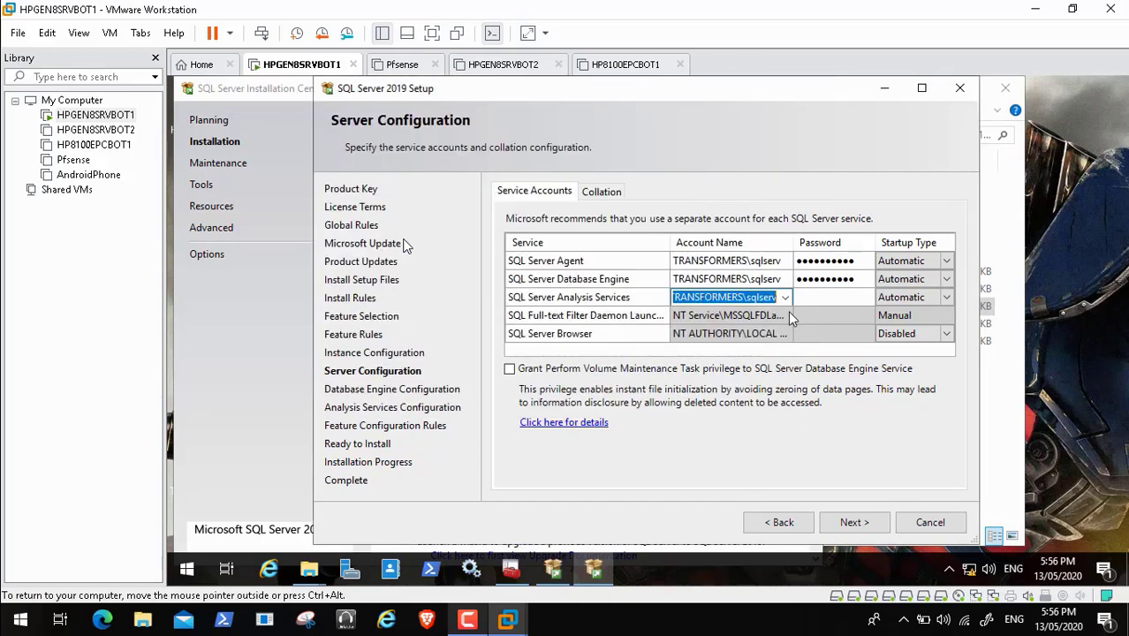
left_click(811, 303)
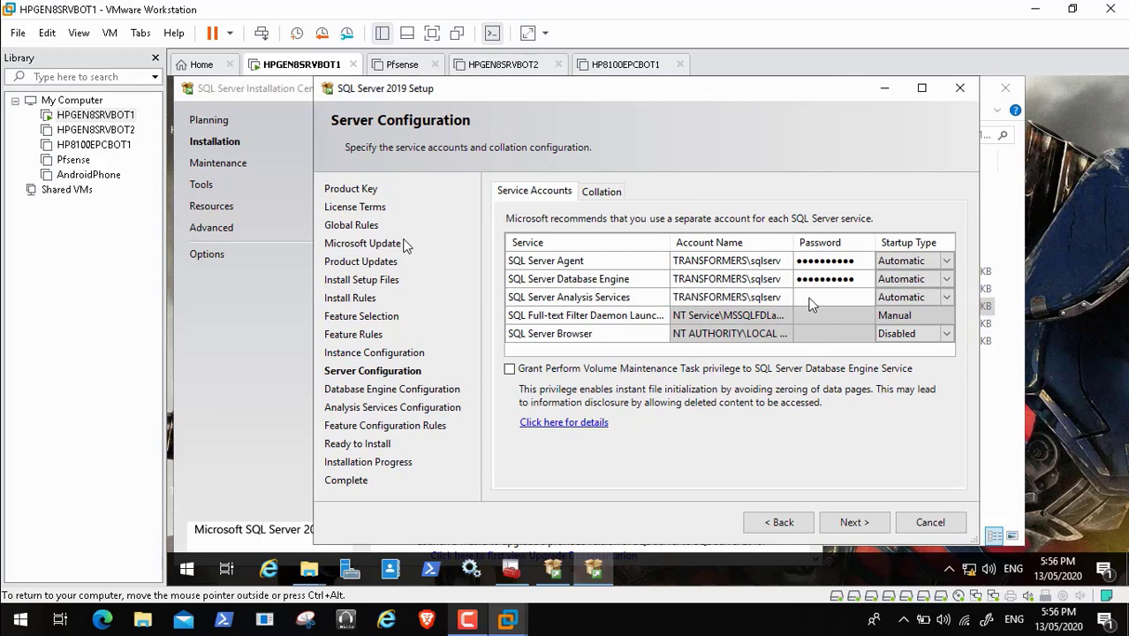
type("**********")
Move from Server Configuration on to the Database Engine Configuration page
left_click(859, 525)
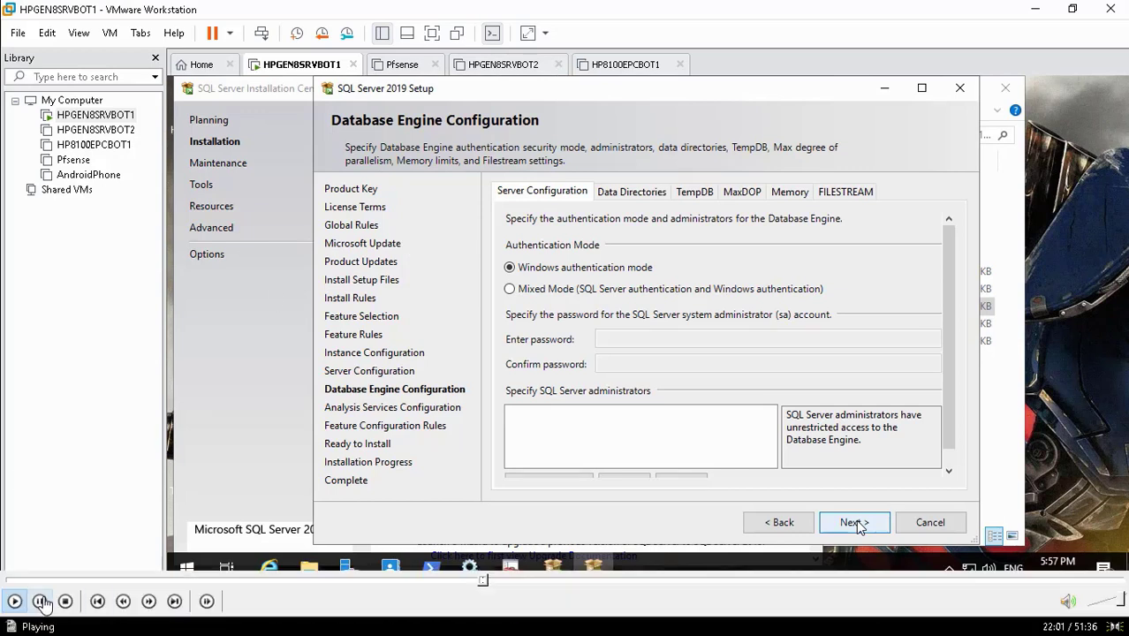
left_click(40, 603)
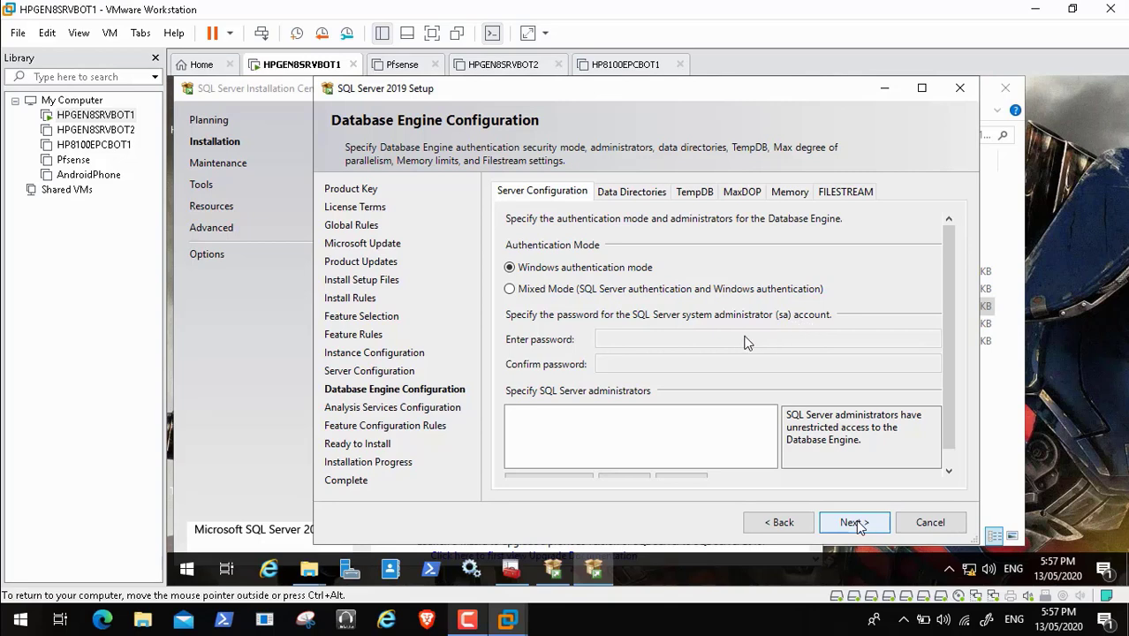
Choose Mixed Mode authentication, then enter and confirm the sa administrator password
mouse_move(121, 608)
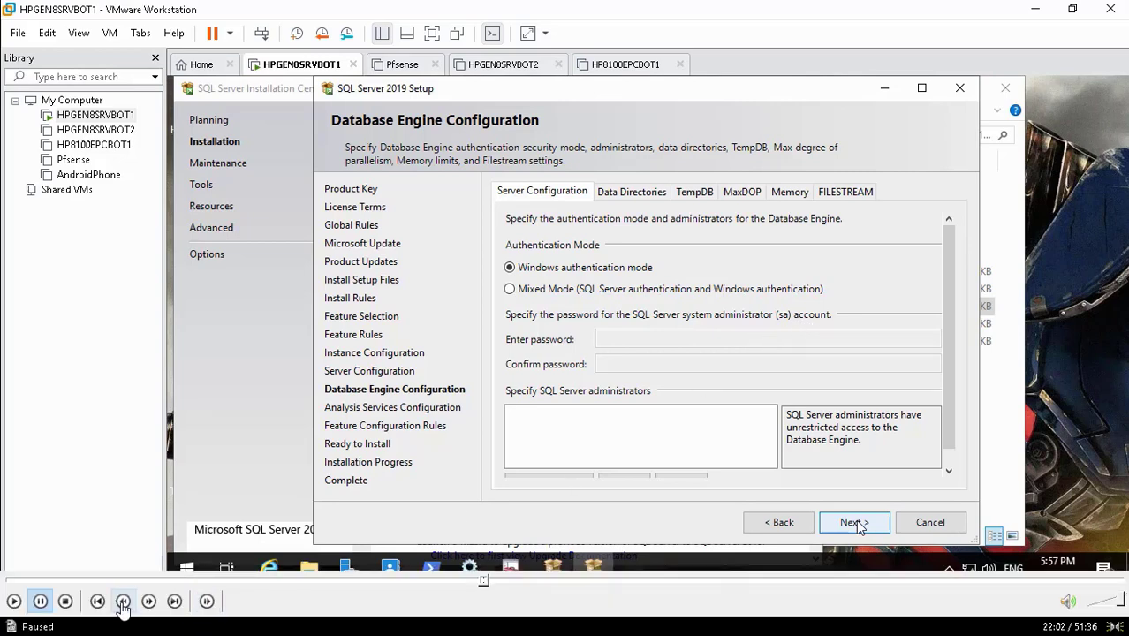
left_click(13, 608)
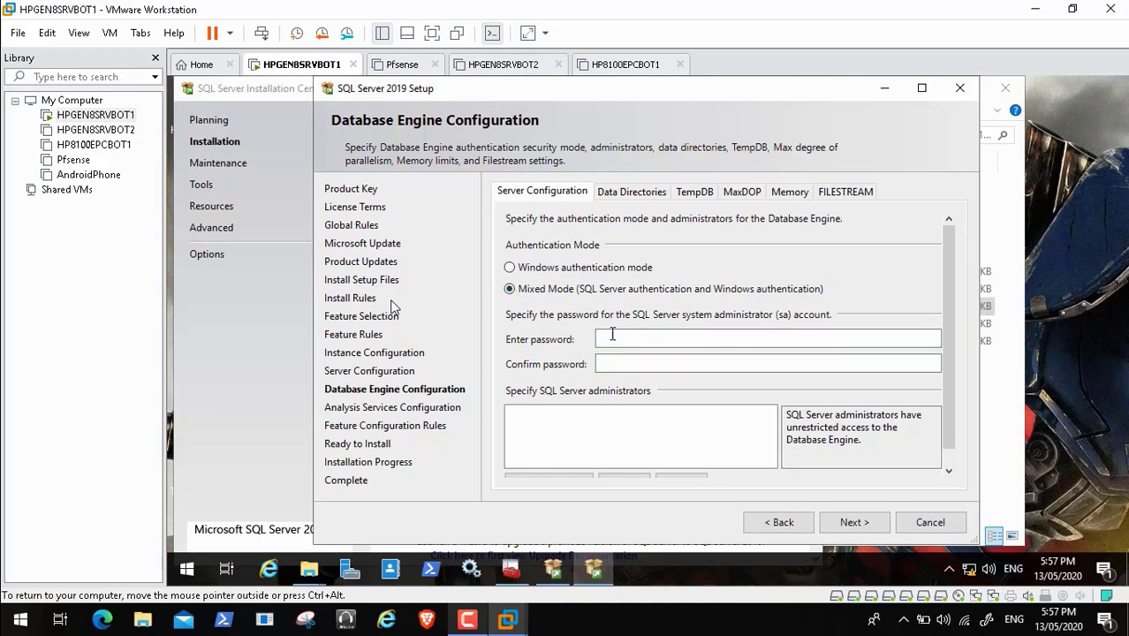
type("••")
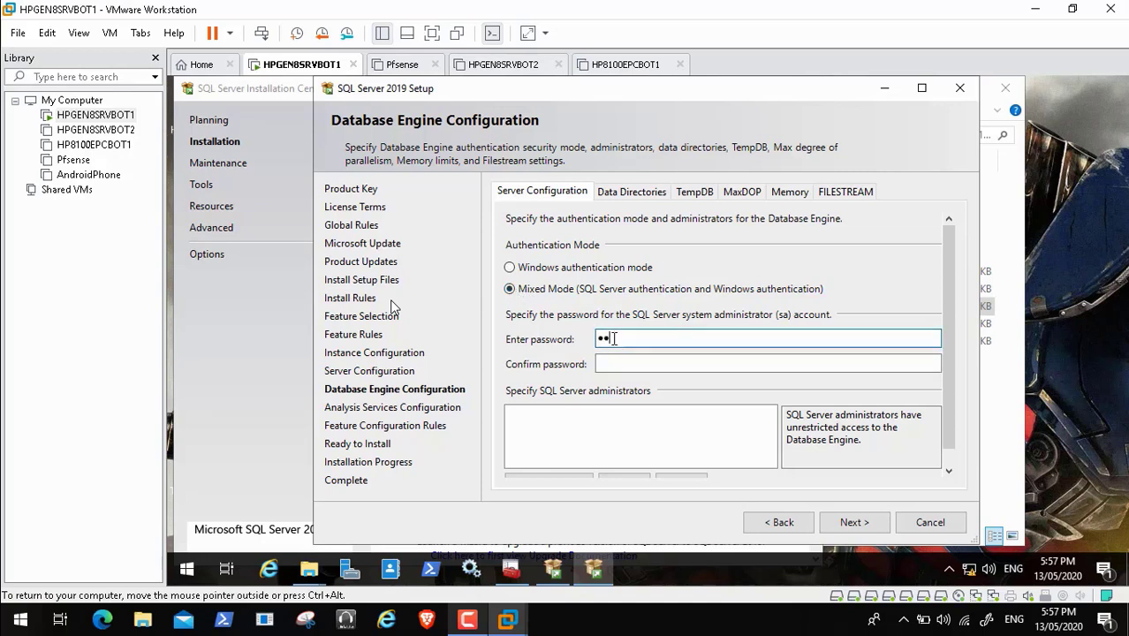
key("BackSpace")
key("BackSpace")
type("••••••••••")
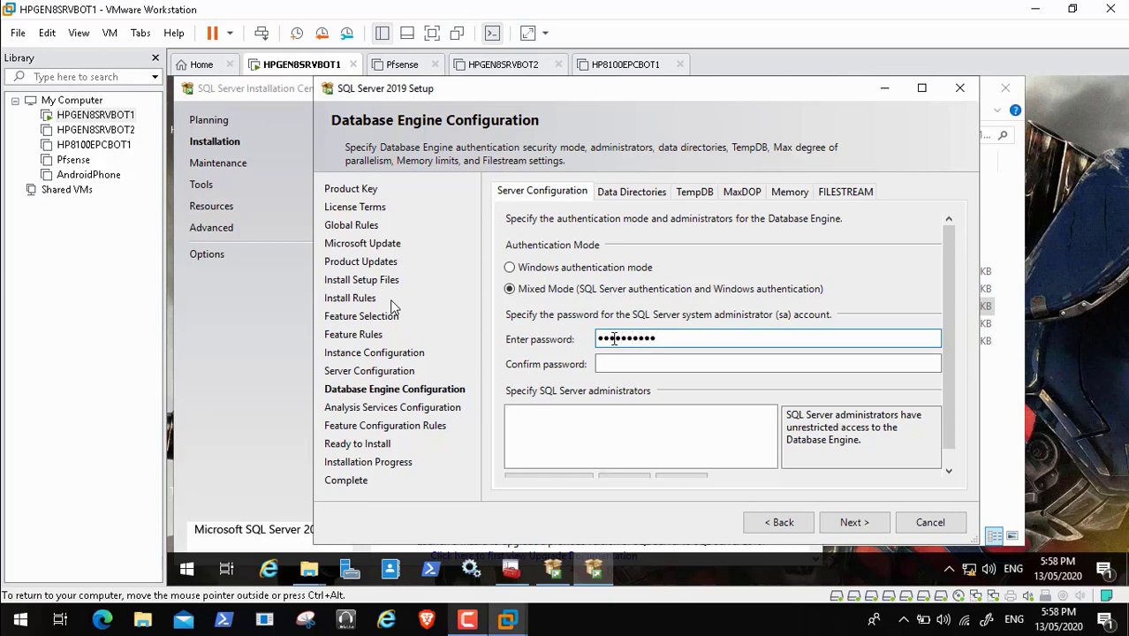
key("Tab")
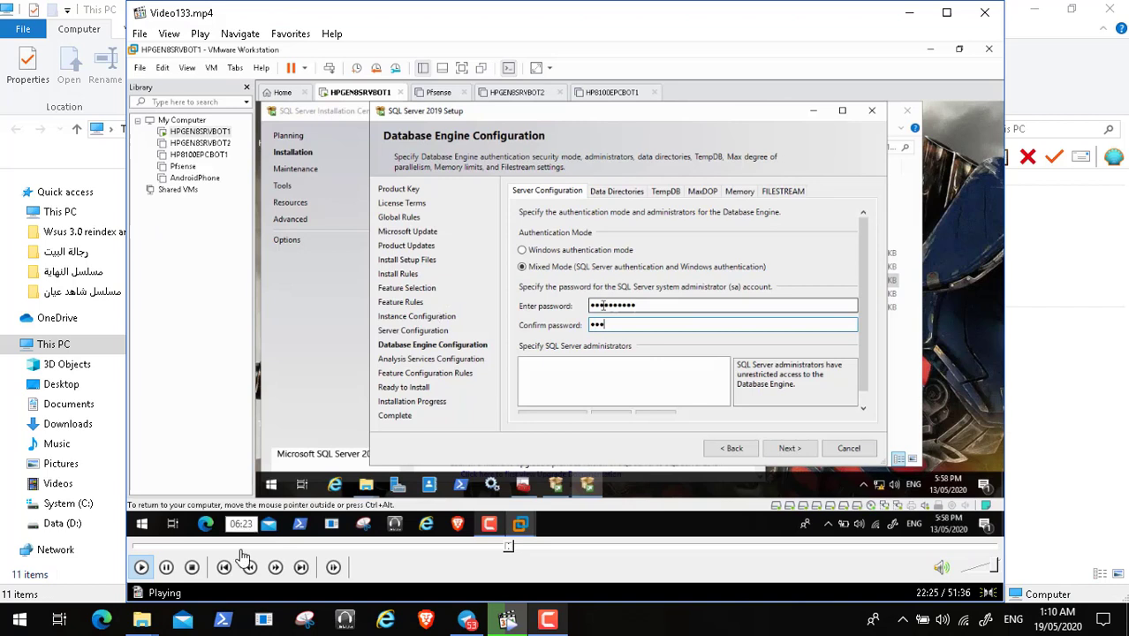
left_click(166, 566)
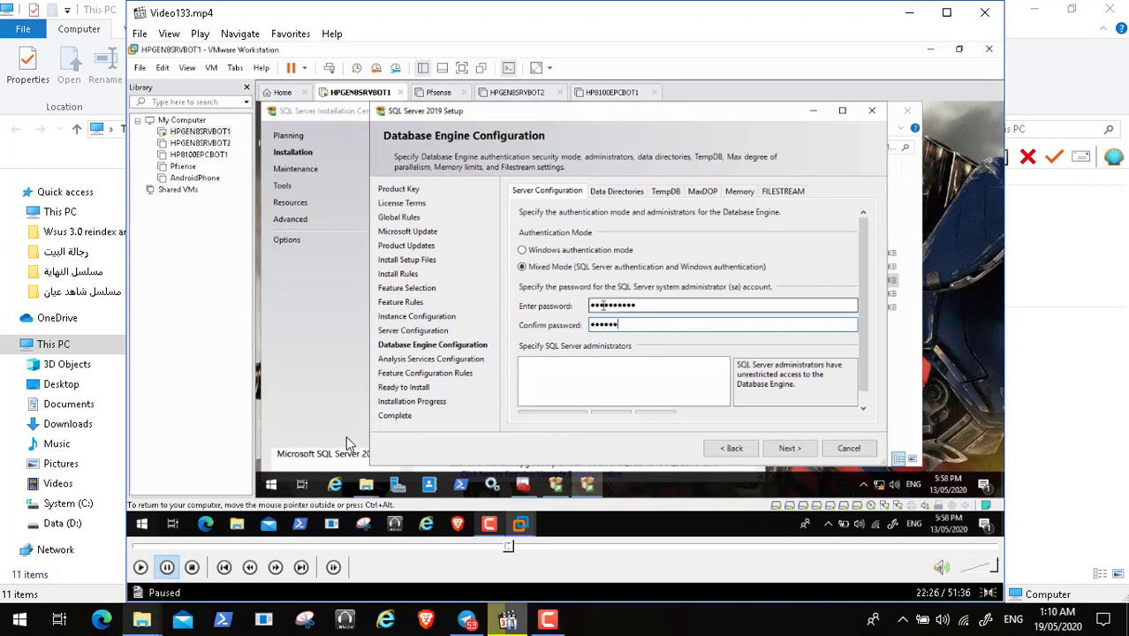
Minimize the video player and Explorer, then search Google in Brave for 'wid vs sql'
left_click(909, 13)
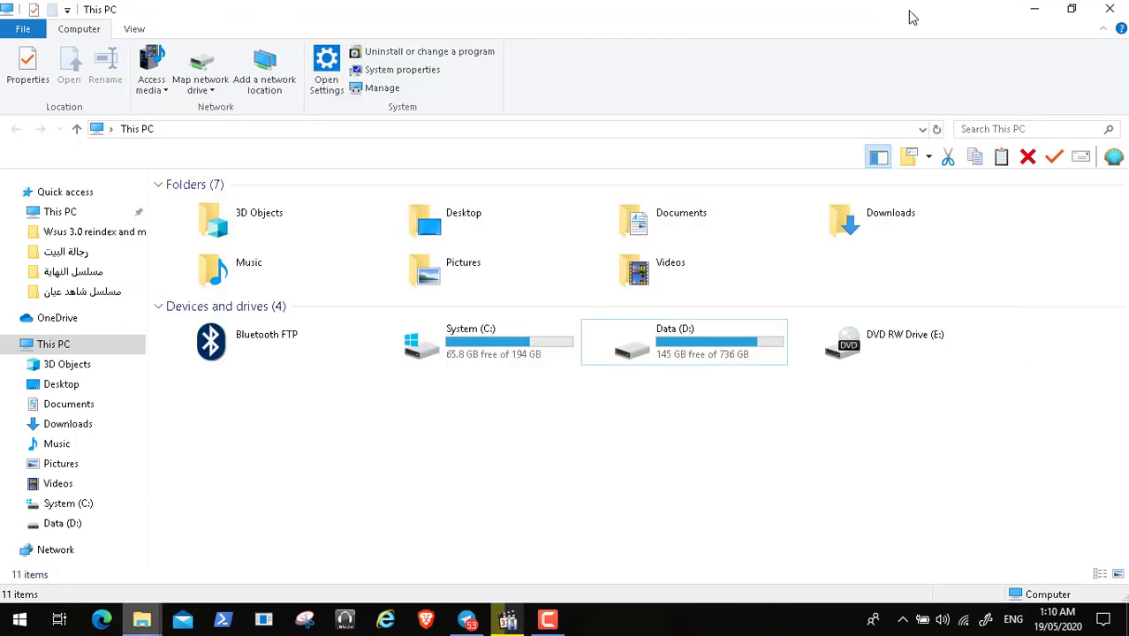
left_click(1037, 9)
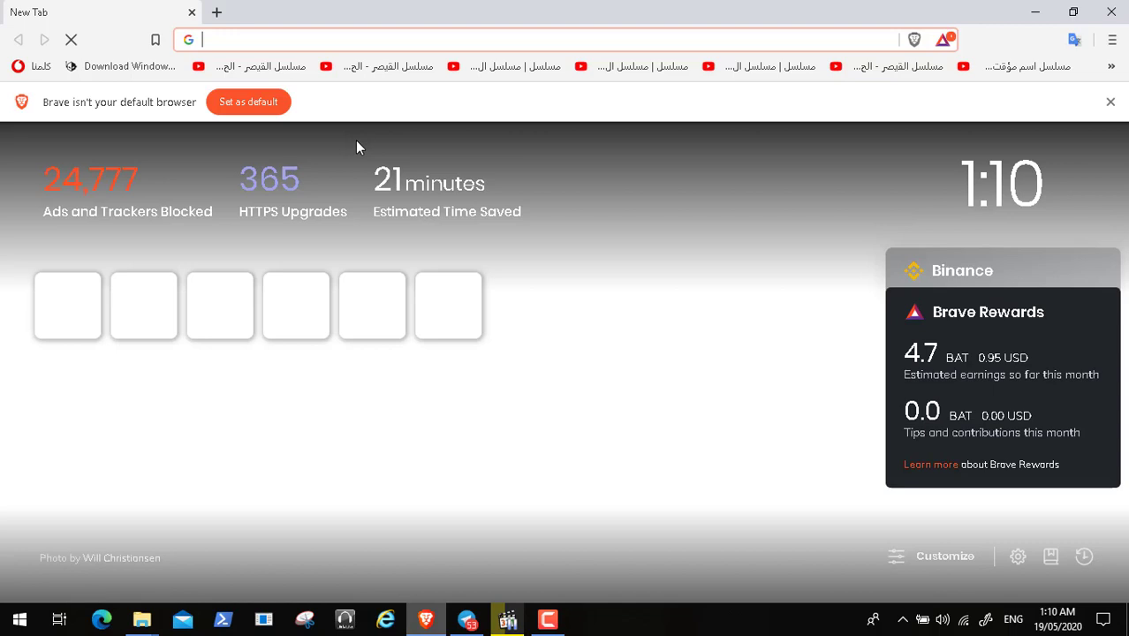
type("wid vs ")
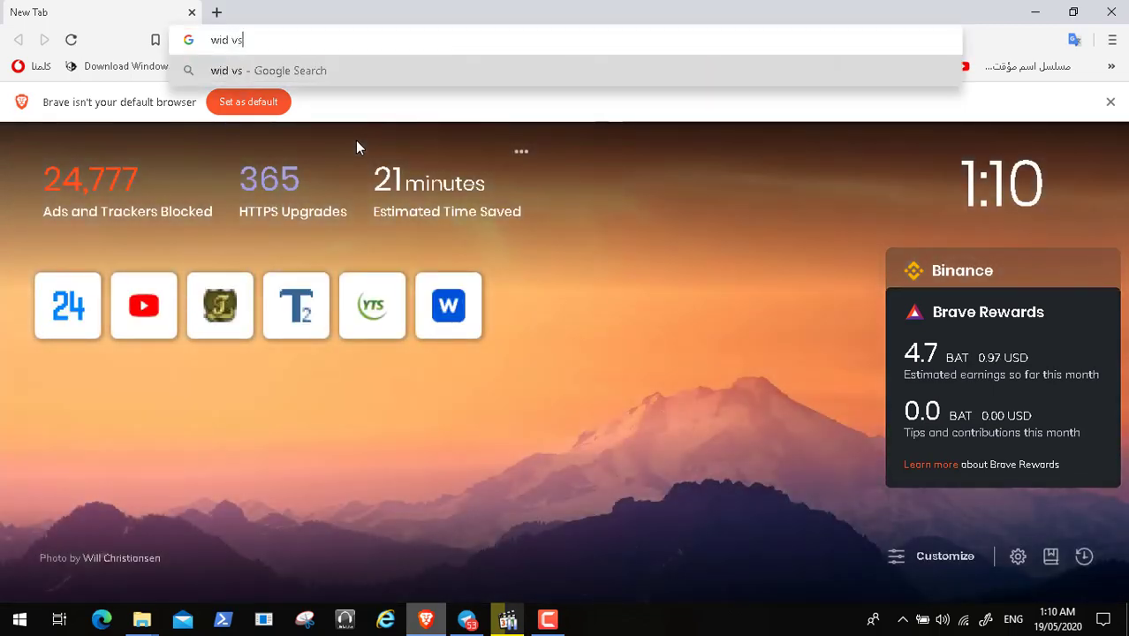
type("sql")
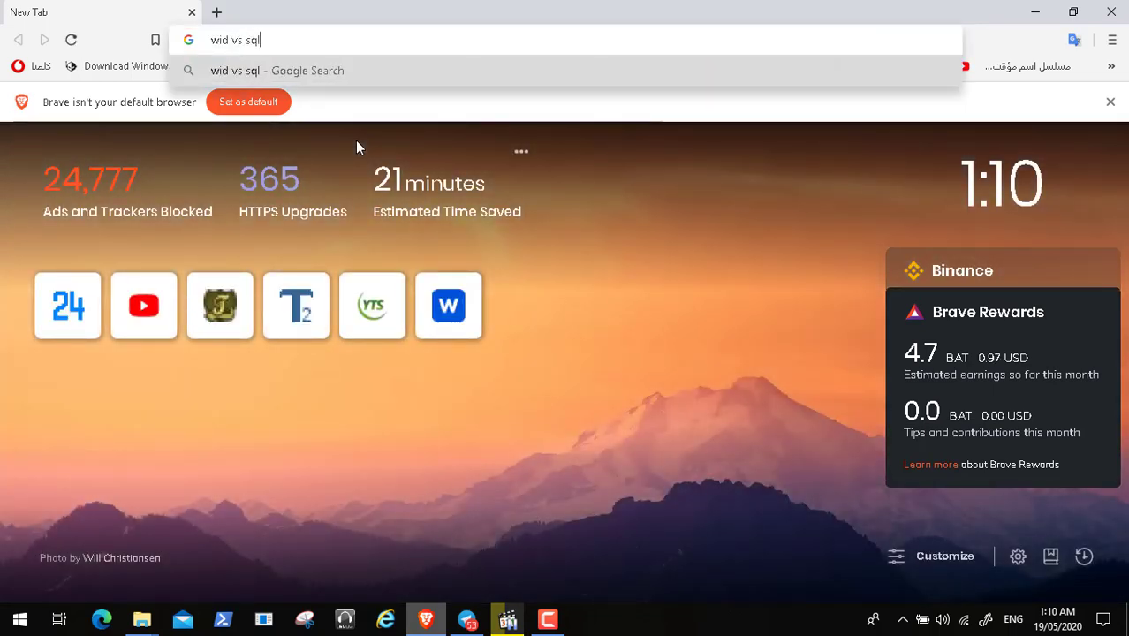
key("Return")
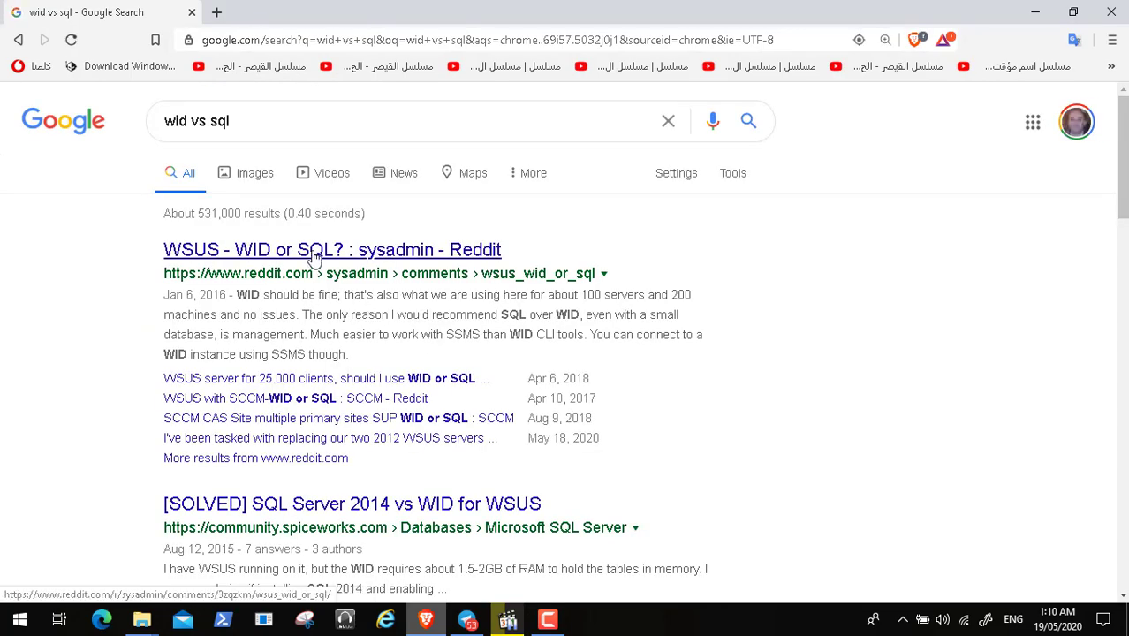
Refine the query to 'wsus wid vs sql' and scroll through the results
left_click(264, 116)
key("BackSpace")
key("BackSpace")
key("BackSpace")
key("BackSpace")
key("BackSpace")
key("BackSpace")
key("BackSpace")
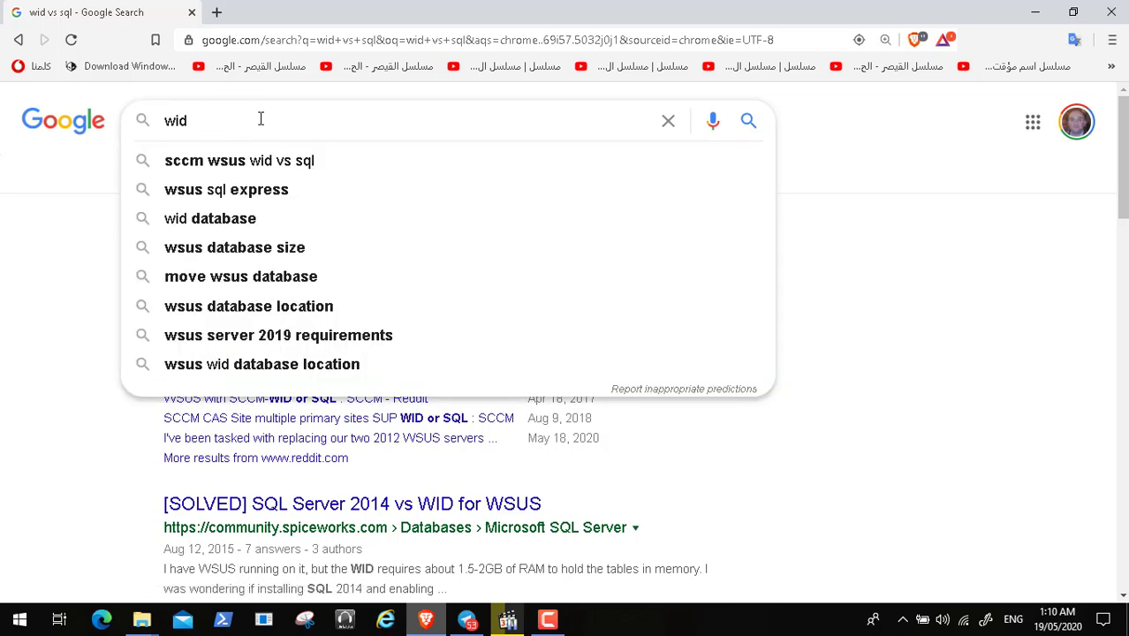
key("BackSpace")
key("BackSpace")
key("BackSpace")
type("wsu")
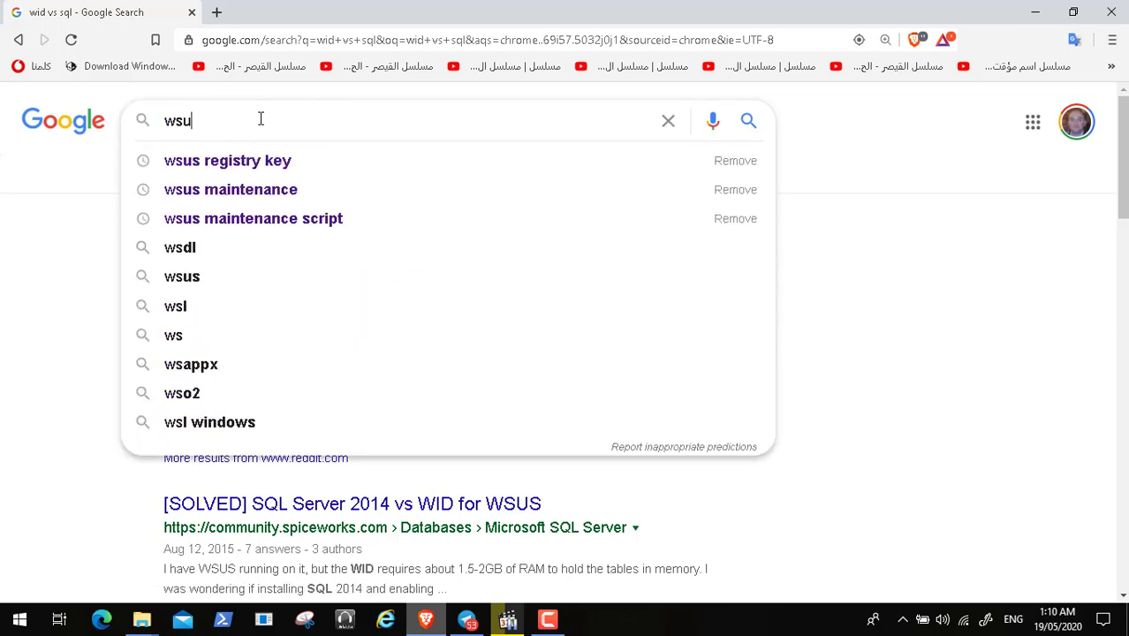
type("s wid")
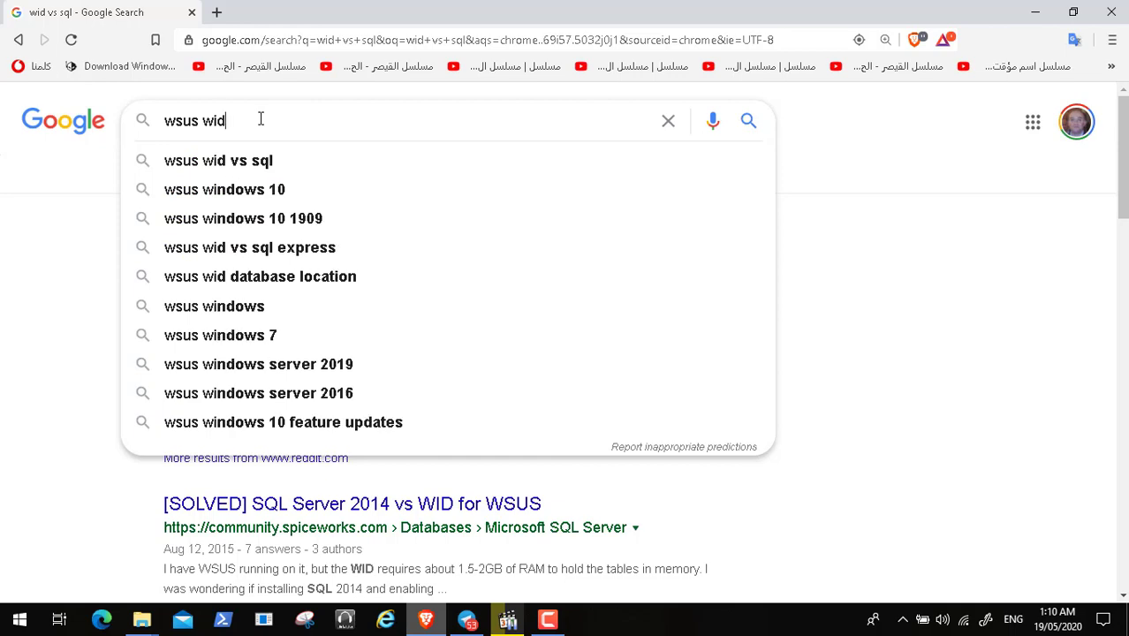
left_click(269, 165)
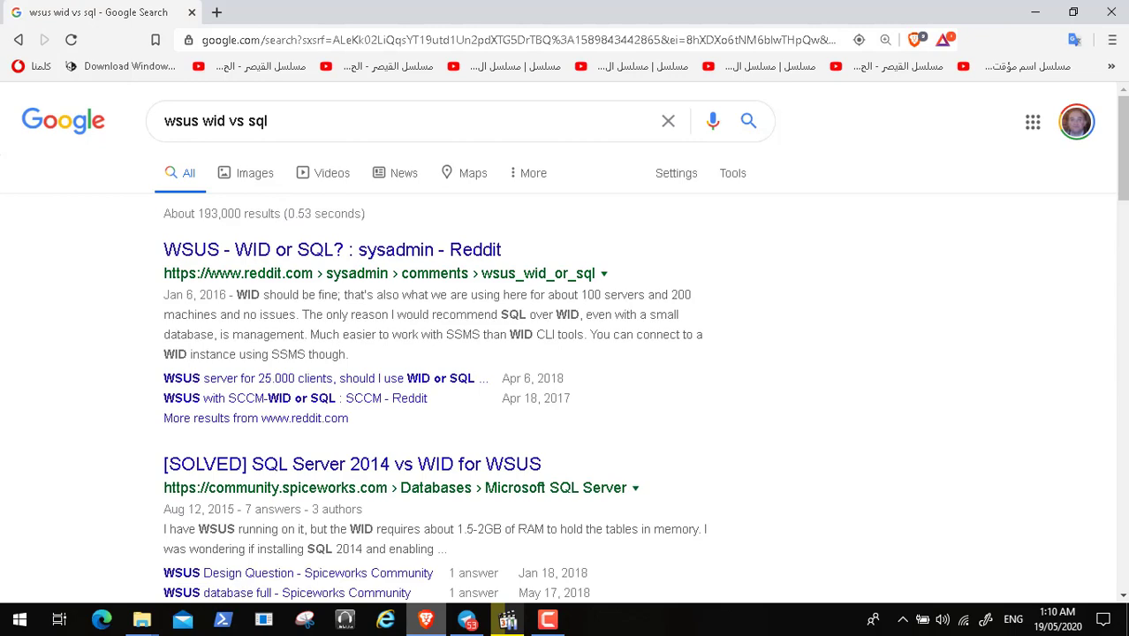
left_click(1123, 597)
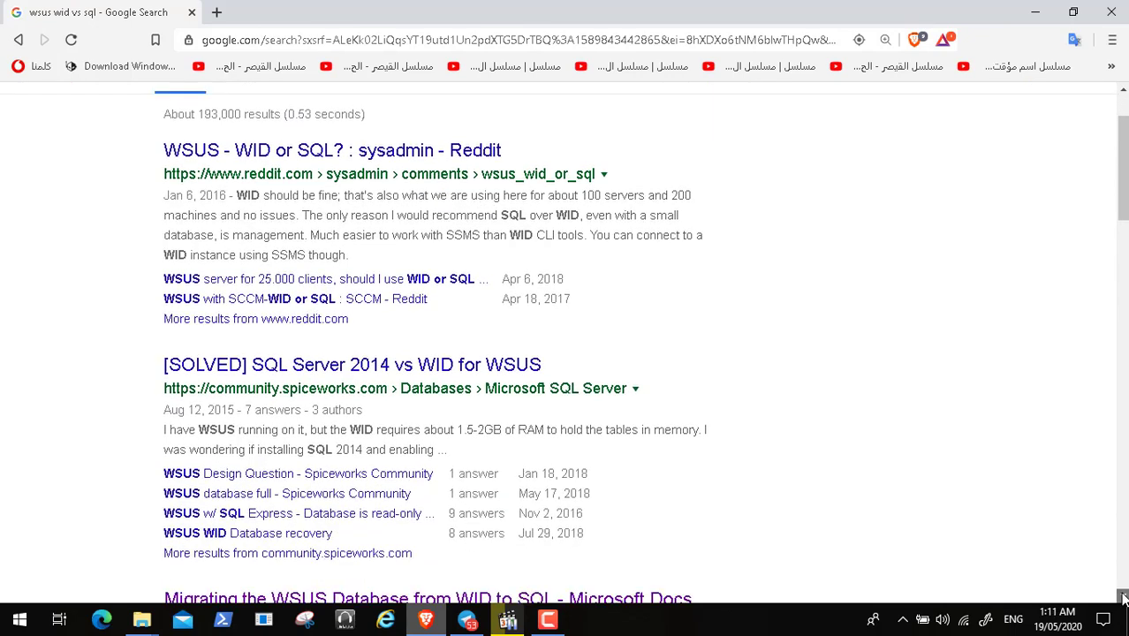
left_click(1123, 597)
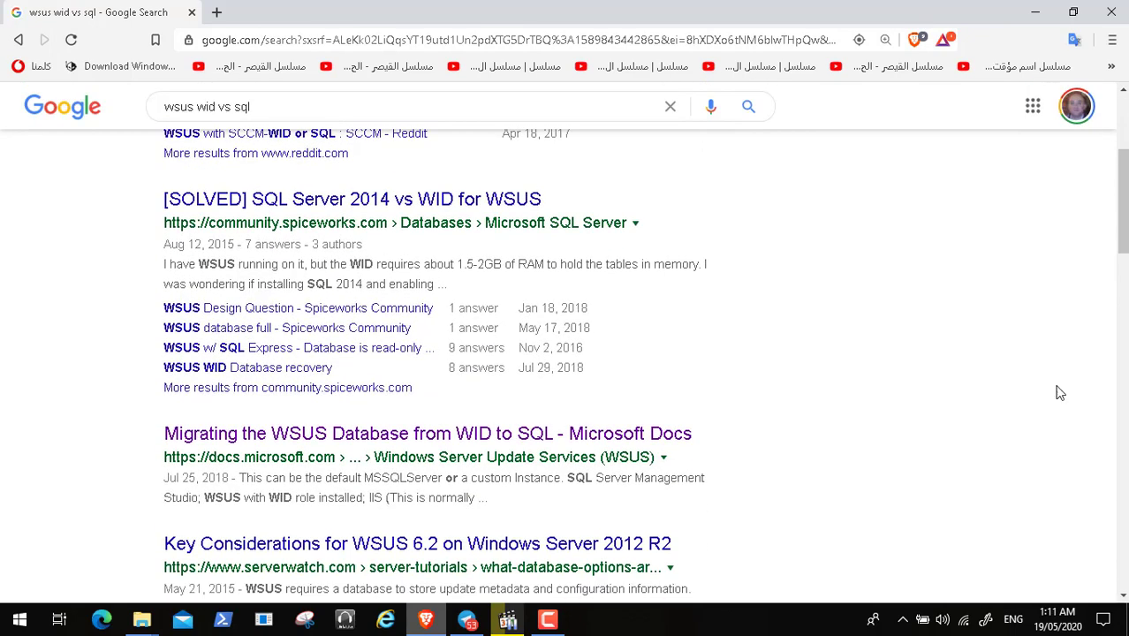
left_click(1124, 123)
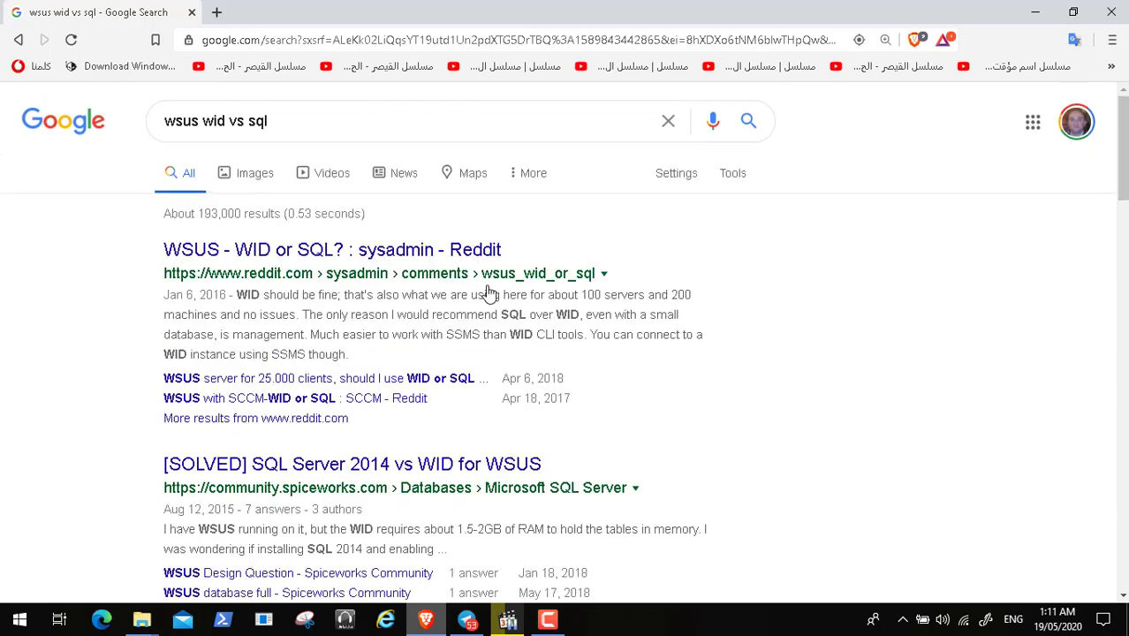
Read the Reddit 'WSUS - WID or SQL?' thread with all comments expanded, then minimize Brave
left_click(397, 253)
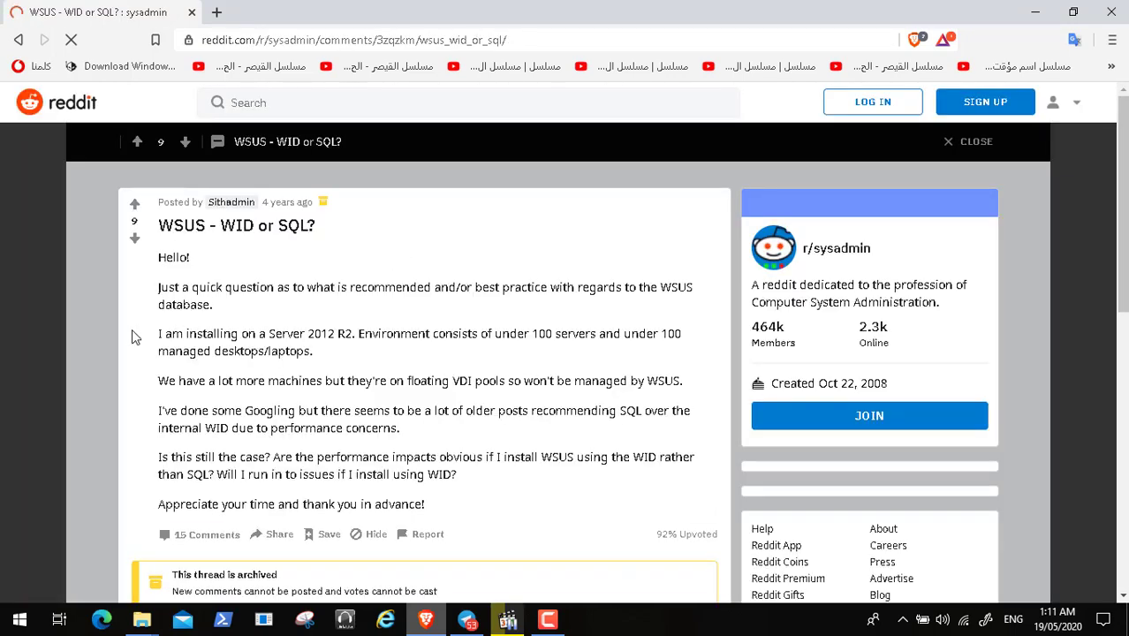
scroll(129, 337, "down", 3)
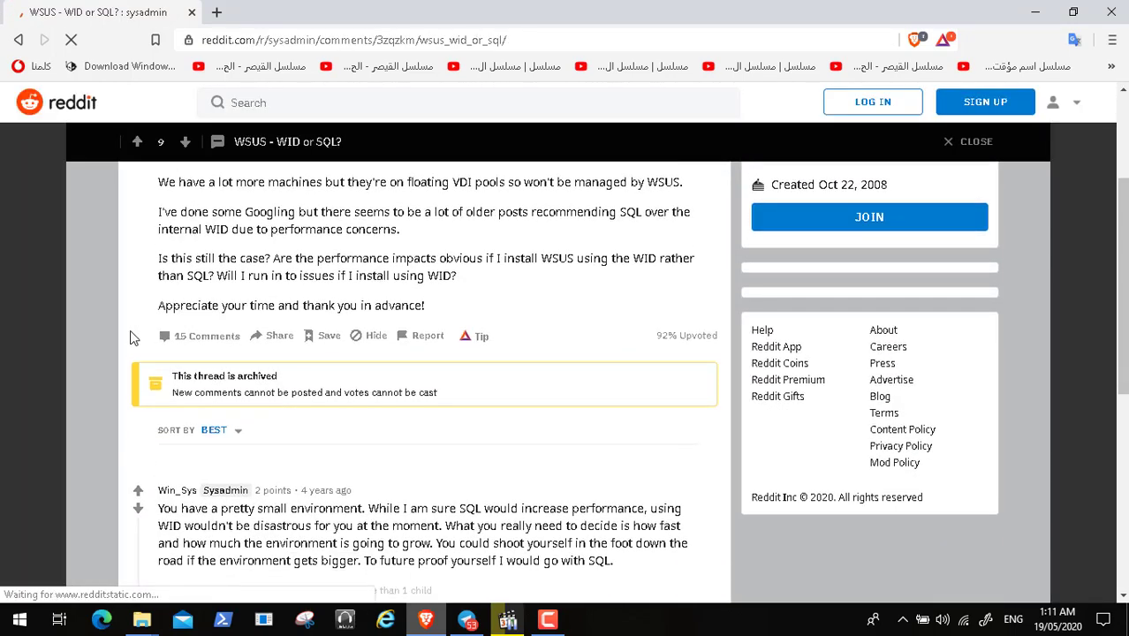
scroll(129, 336, "down", 3)
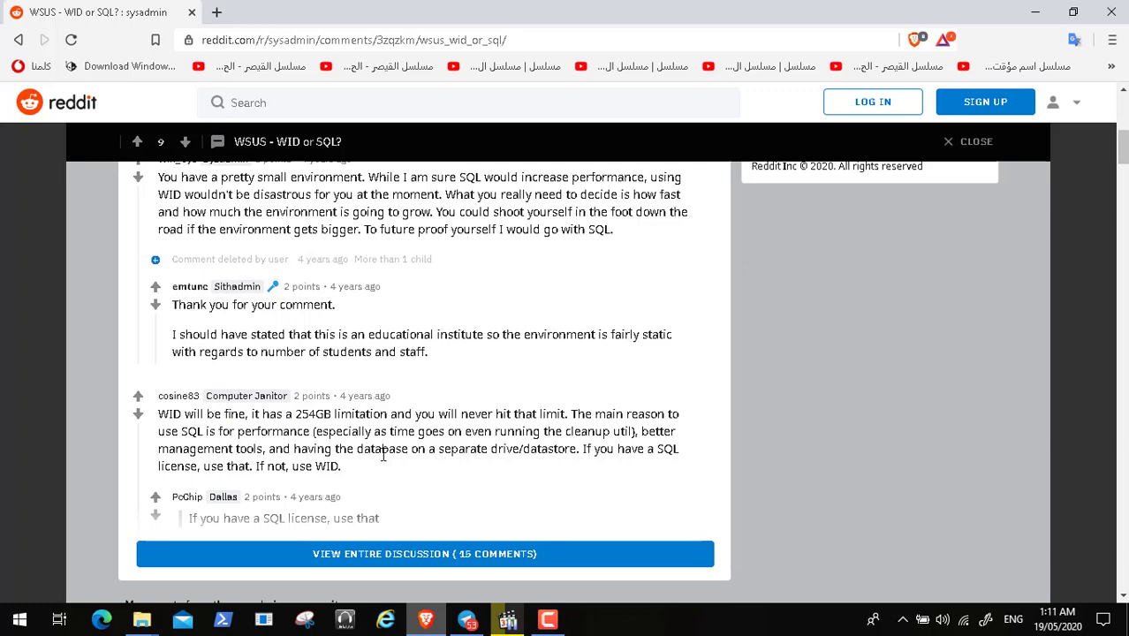
left_click(1123, 595)
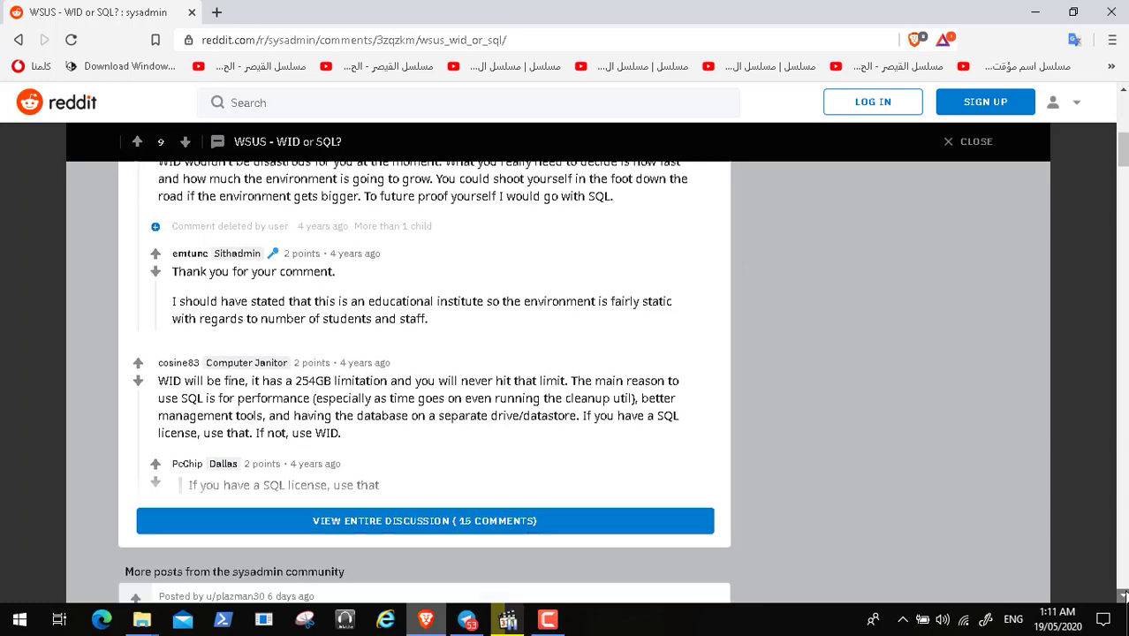
left_click(524, 426)
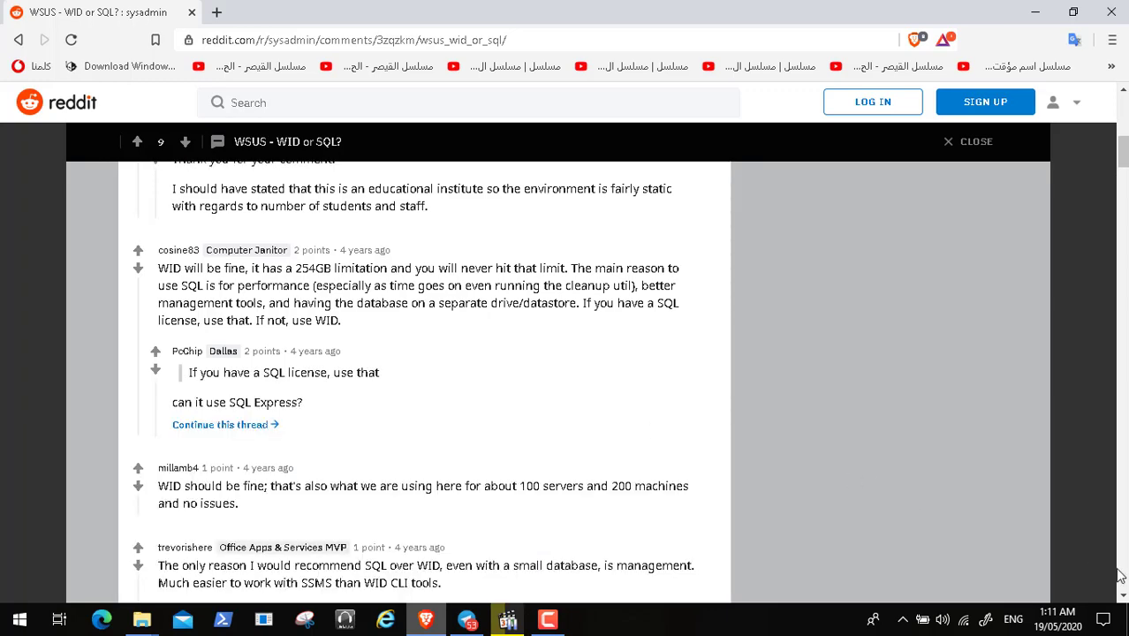
left_click(1123, 597)
left_click_drag(1123, 595, 1123, 596)
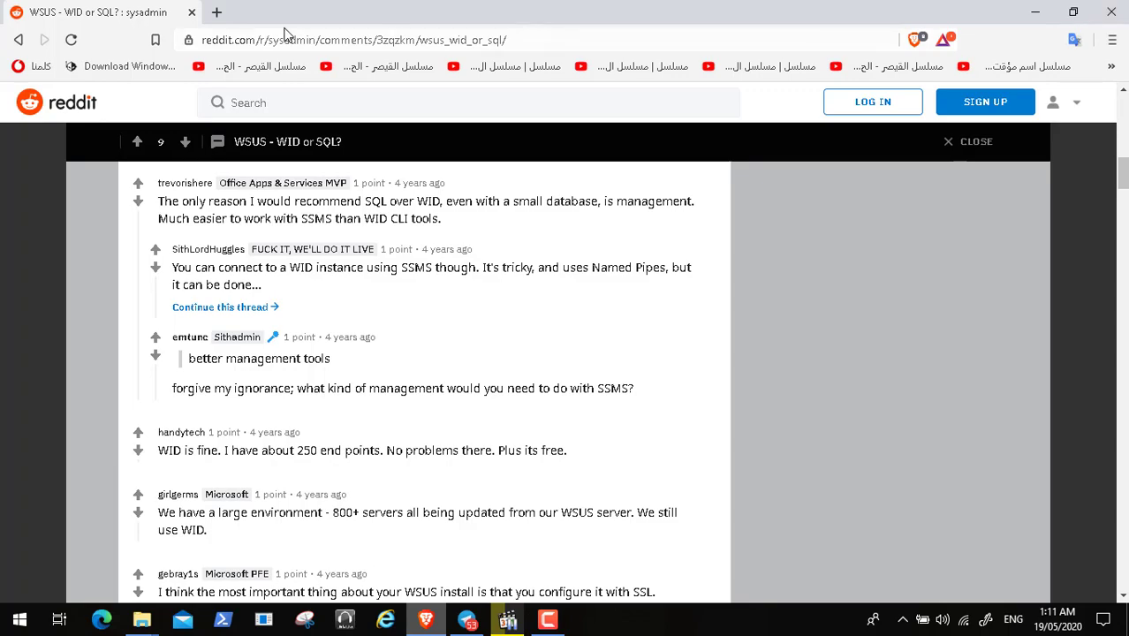
left_click(192, 13)
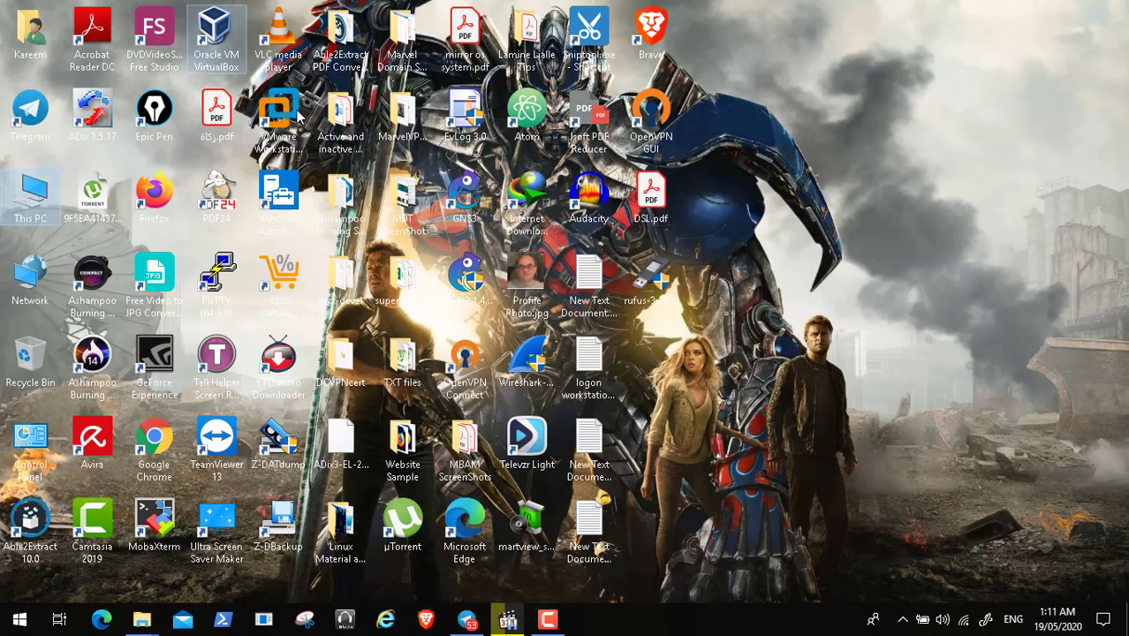
Restore the video player from the taskbar and switch it to full screen
left_click(508, 621)
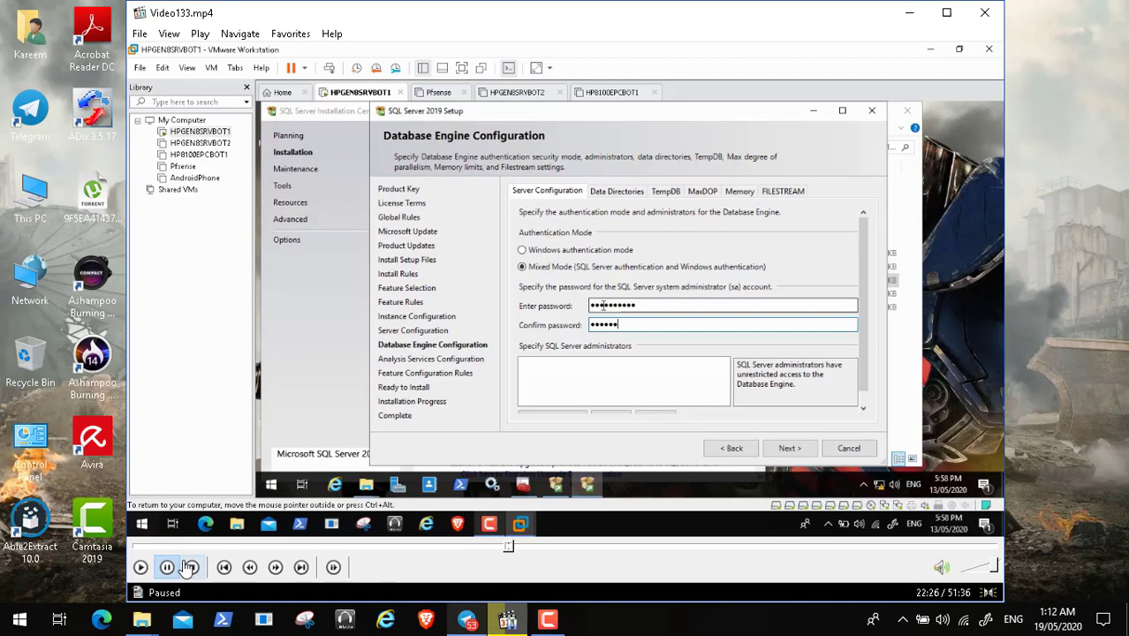
double_click(391, 279)
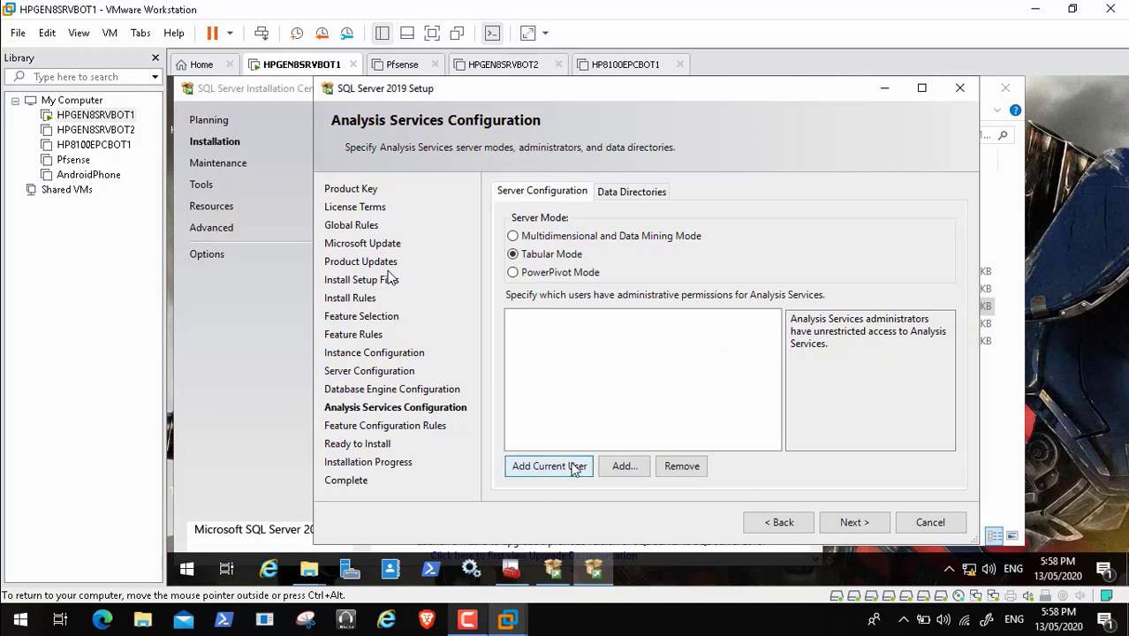
Add the TR_IT group as an Analysis Services administrator and continue to Ready to Install
left_click(623, 467)
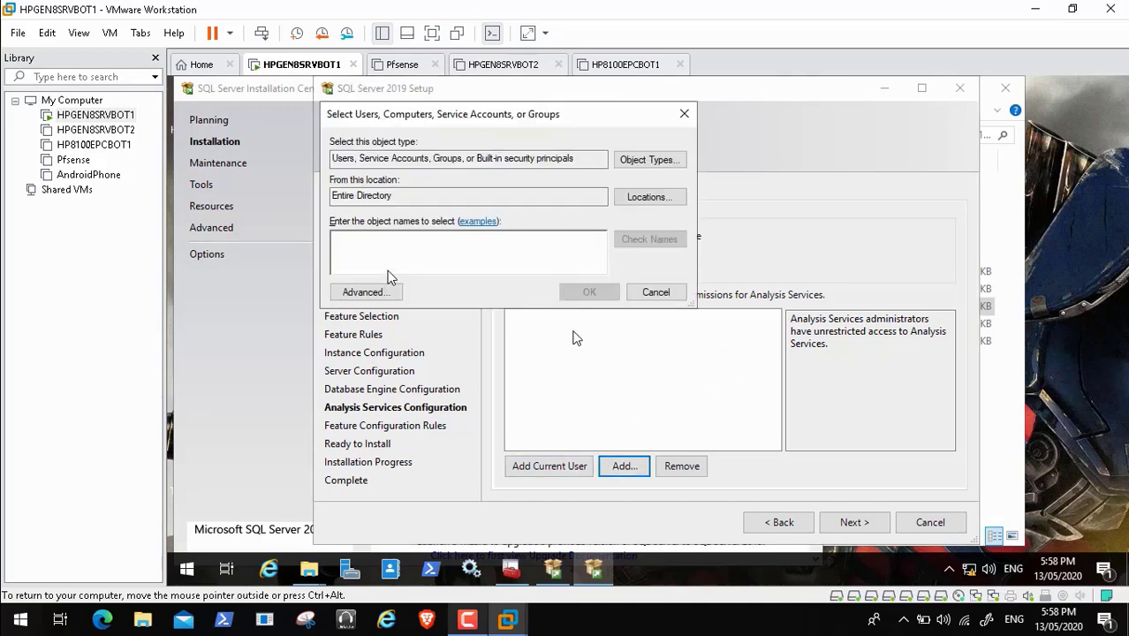
type("TR_")
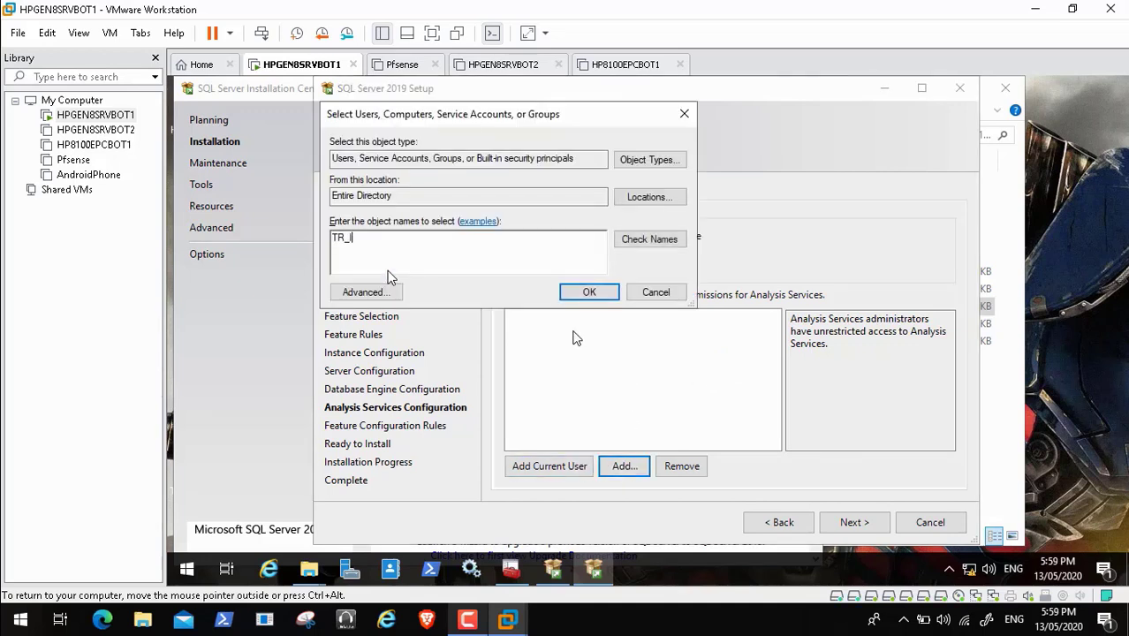
type("IT")
left_click(673, 240)
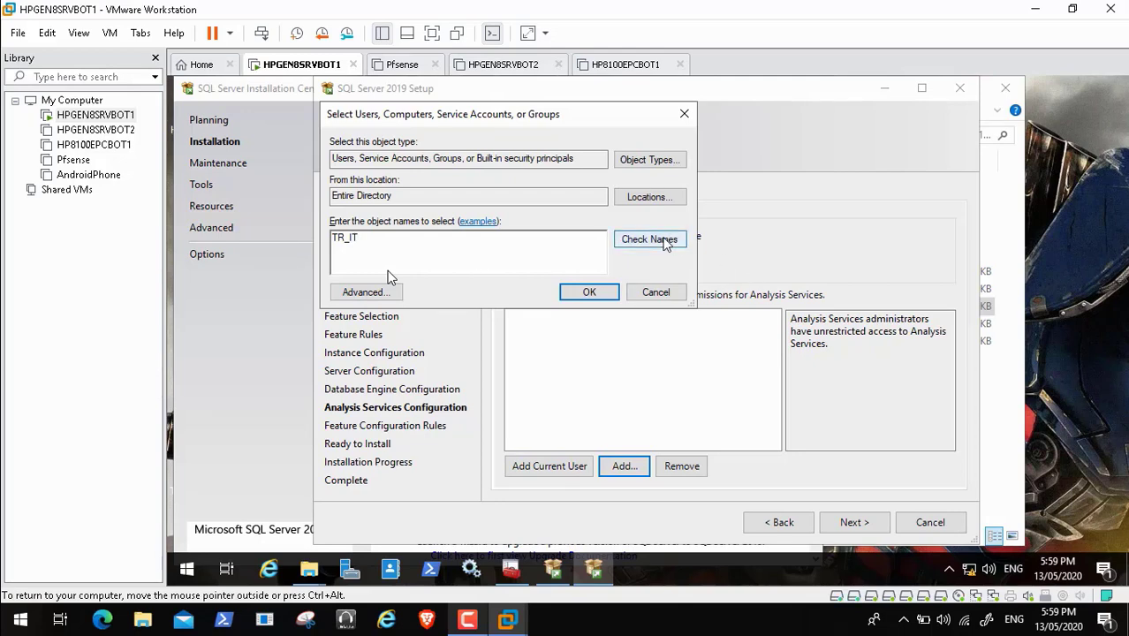
left_click(692, 399)
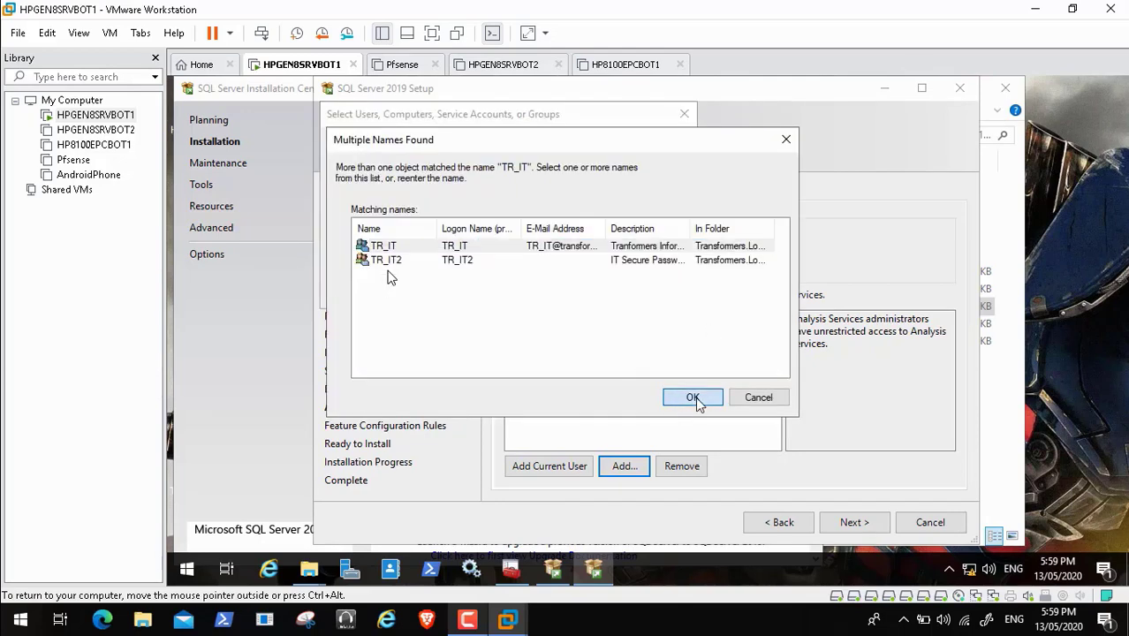
left_click(594, 292)
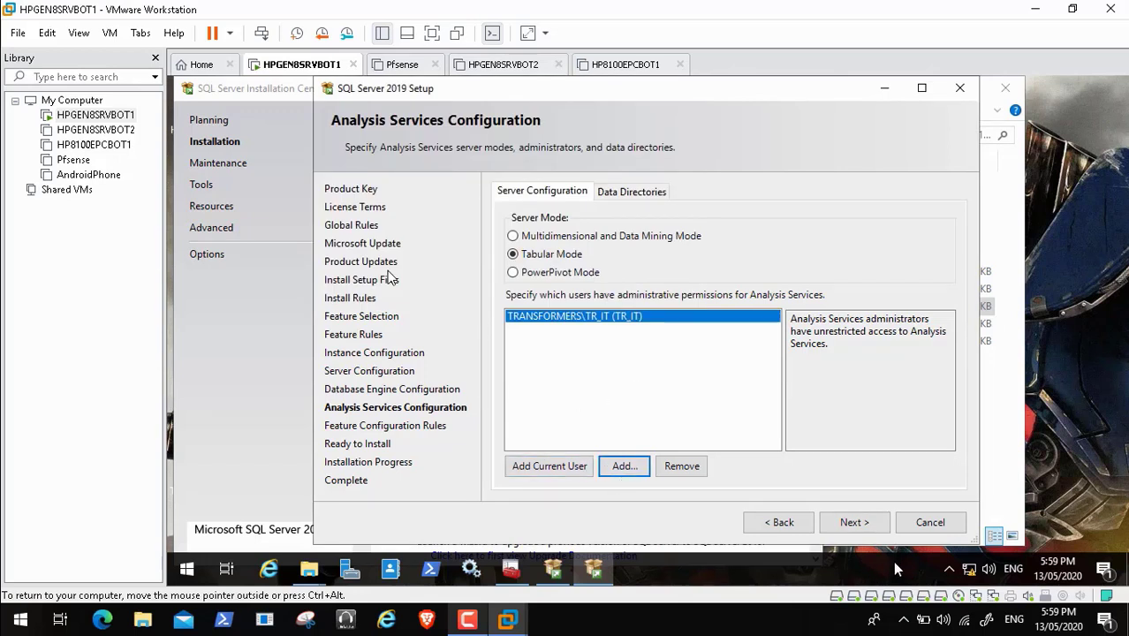
left_click(853, 522)
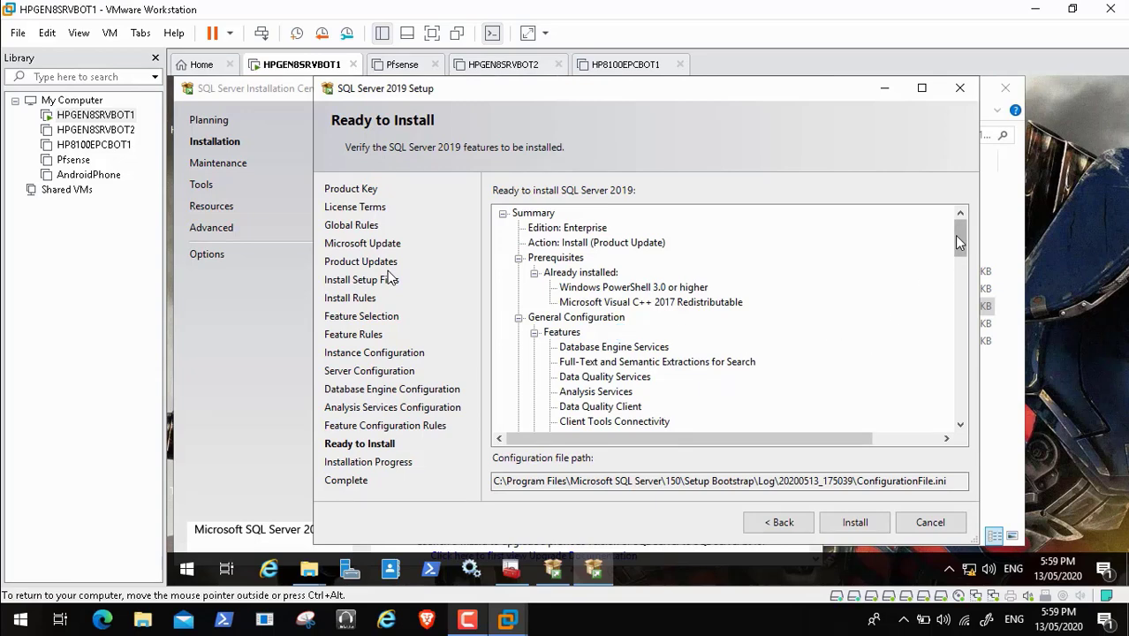
Run the SQL Server 2019 installation, confirm every feature succeeded, and close the wizard
left_click_drag(960, 243, 976, 408)
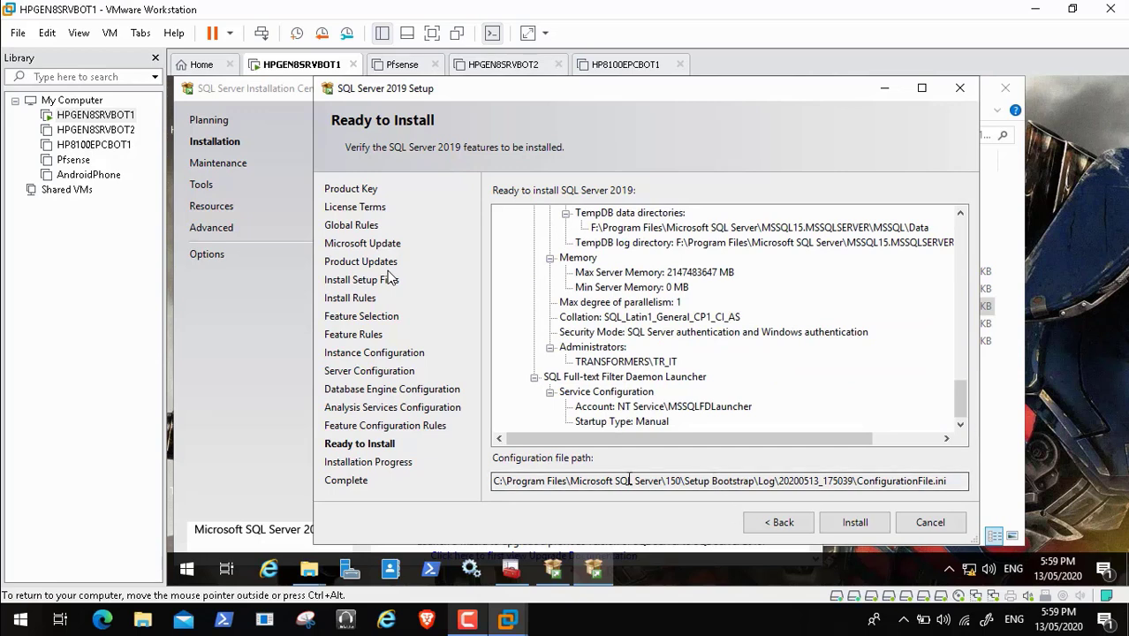
left_click(859, 521)
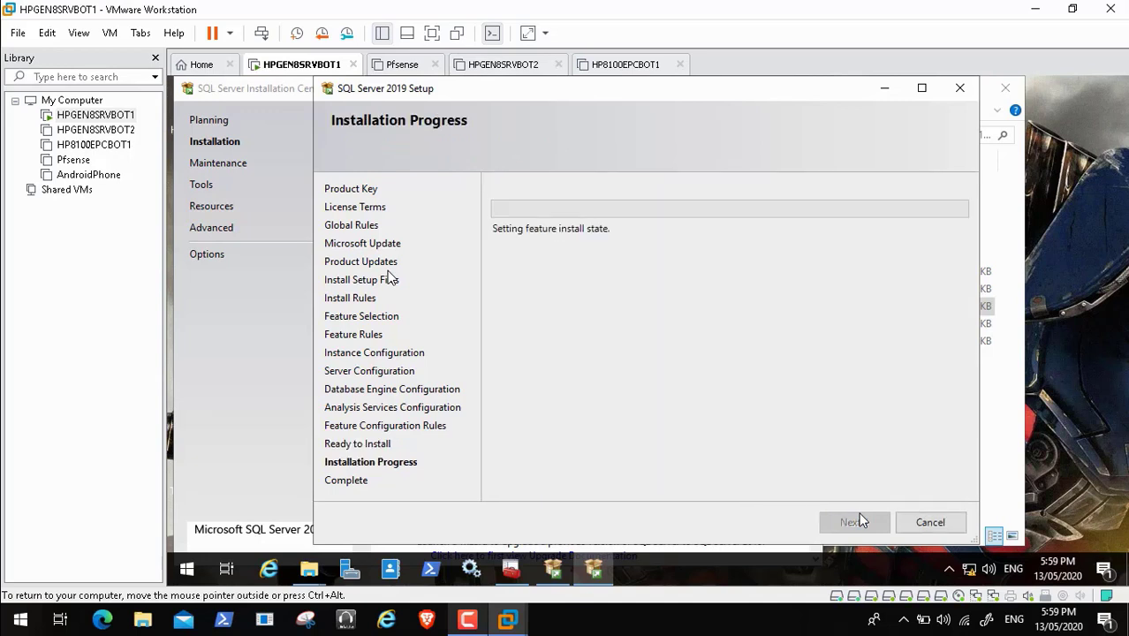
left_click(467, 620)
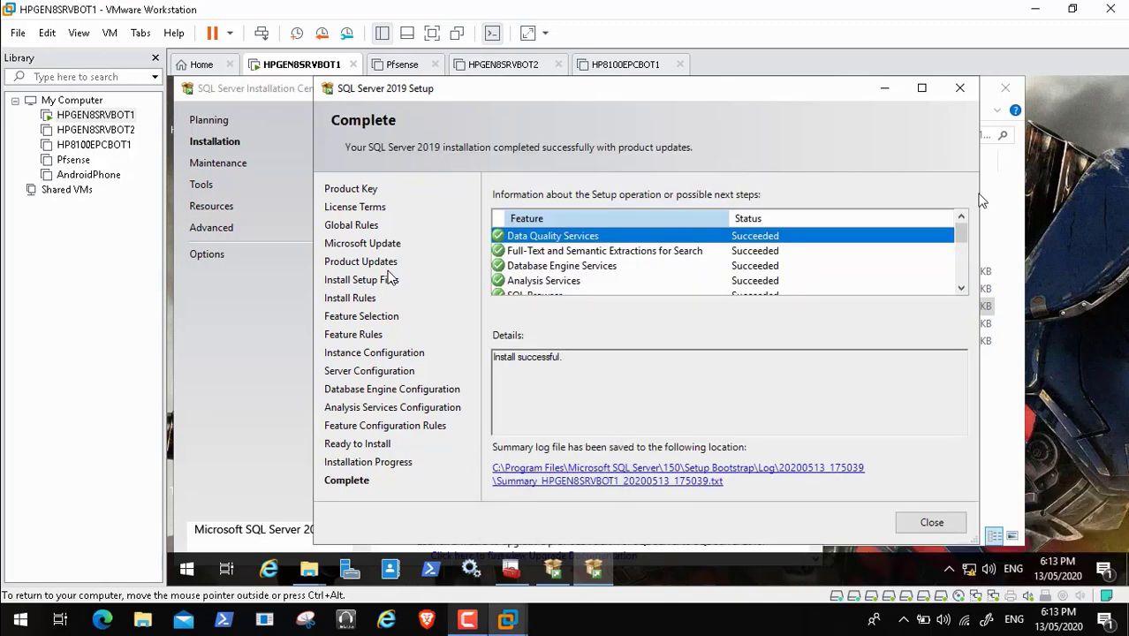
left_click_drag(964, 235, 967, 301)
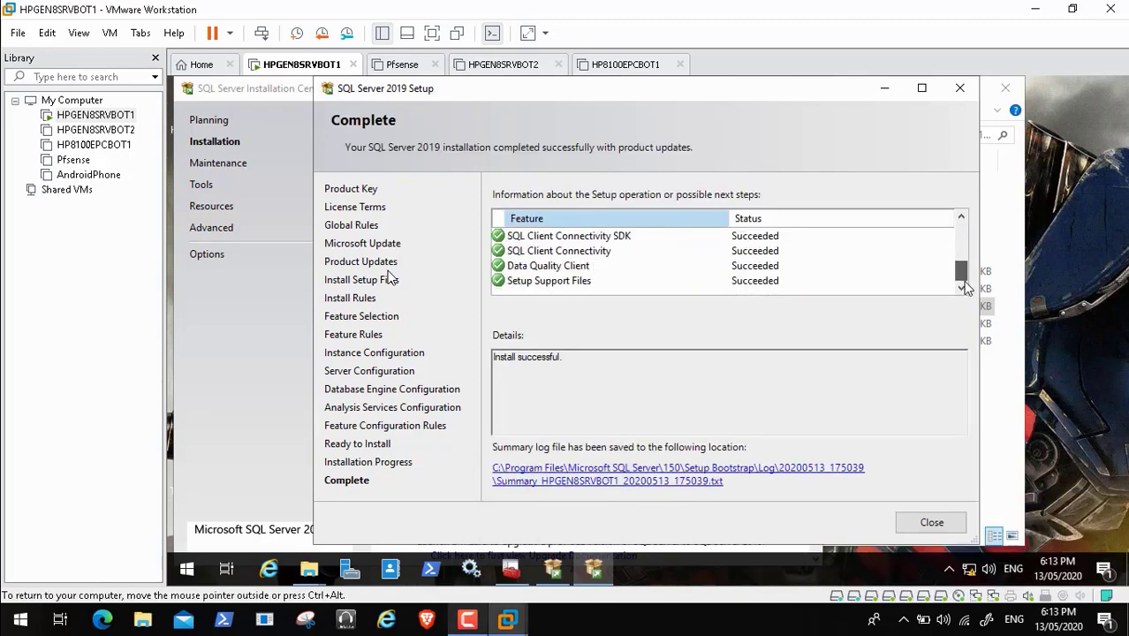
left_click(920, 523)
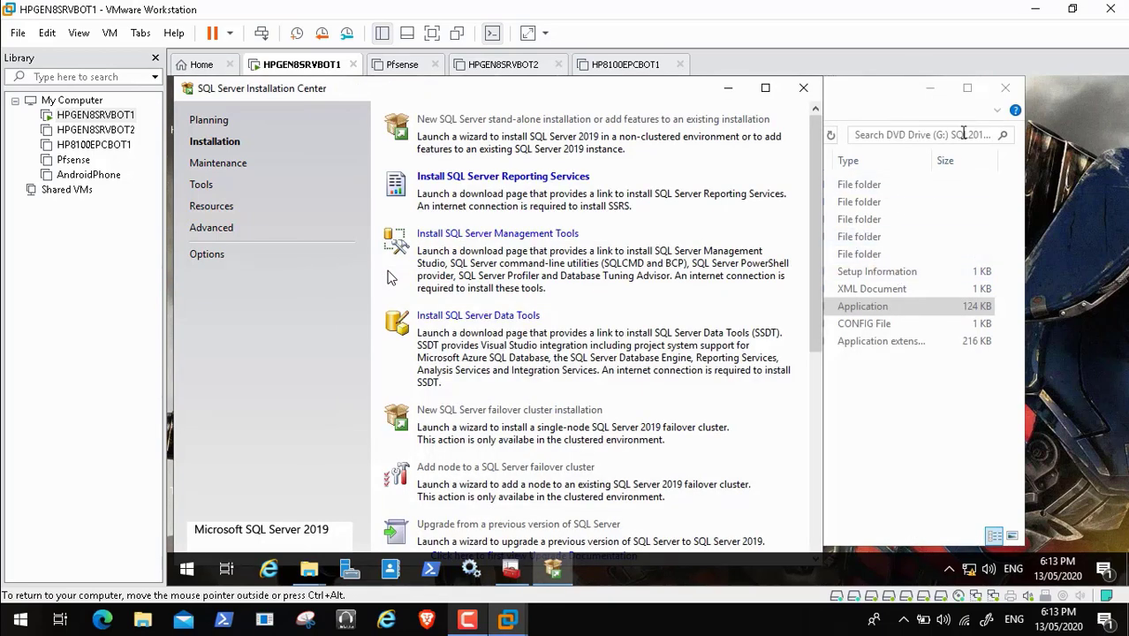
Close the DVD drive window and choose Install SQL Server Management Tools in the Installation Center
left_click(1007, 92)
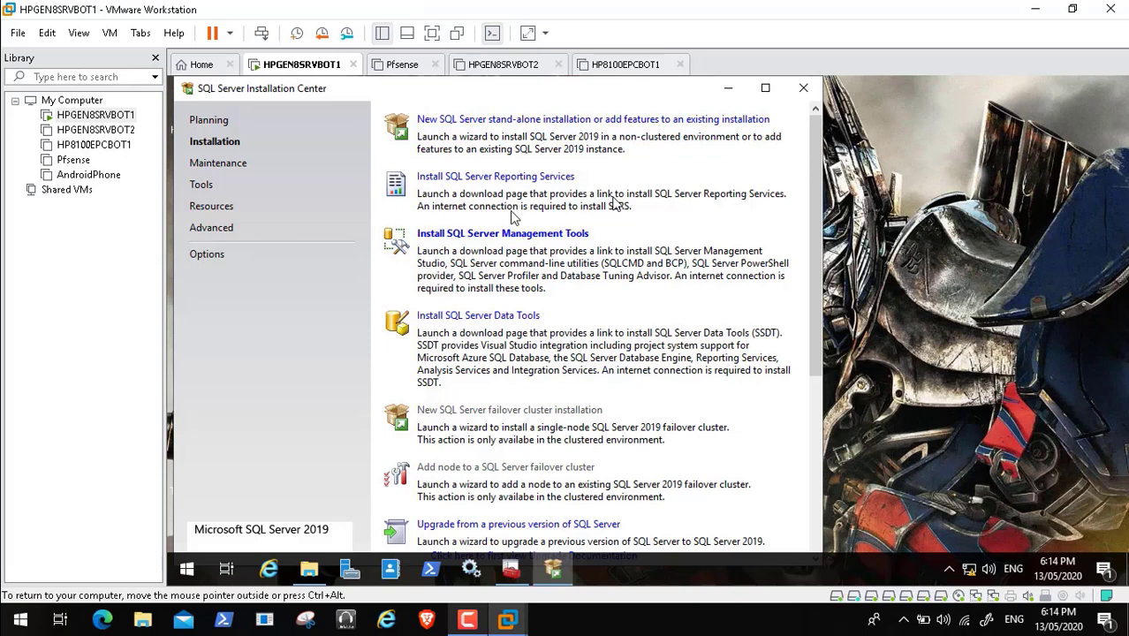
mouse_move(147, 608)
left_click(459, 236)
Resume playback and skip about a minute ahead to the SSMS download search results
mouse_move(100, 616)
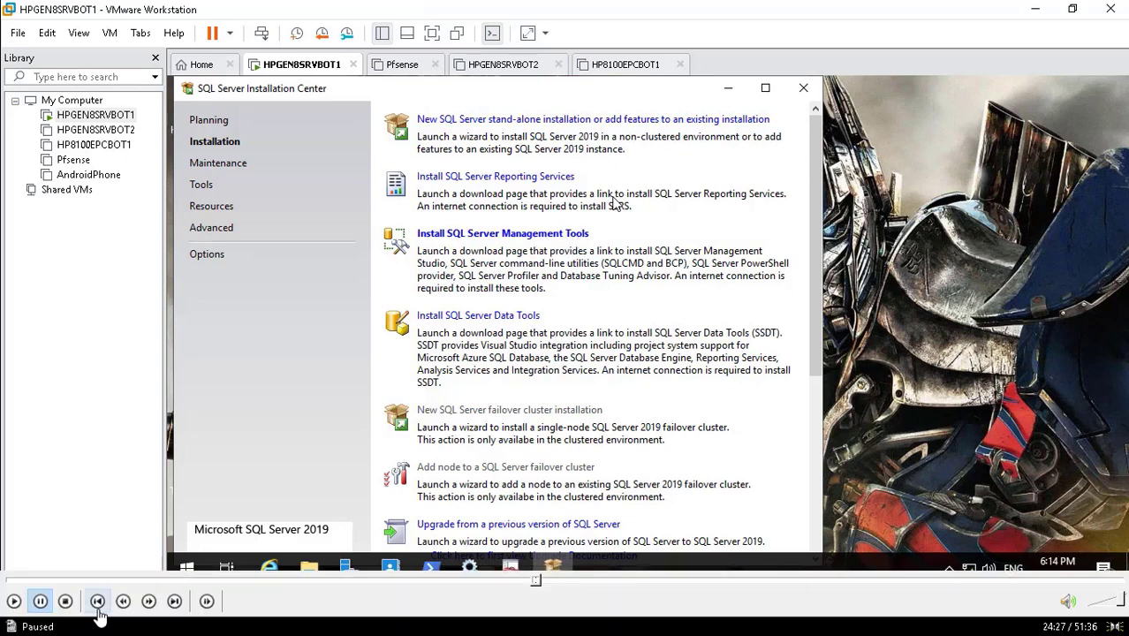
left_click(14, 601)
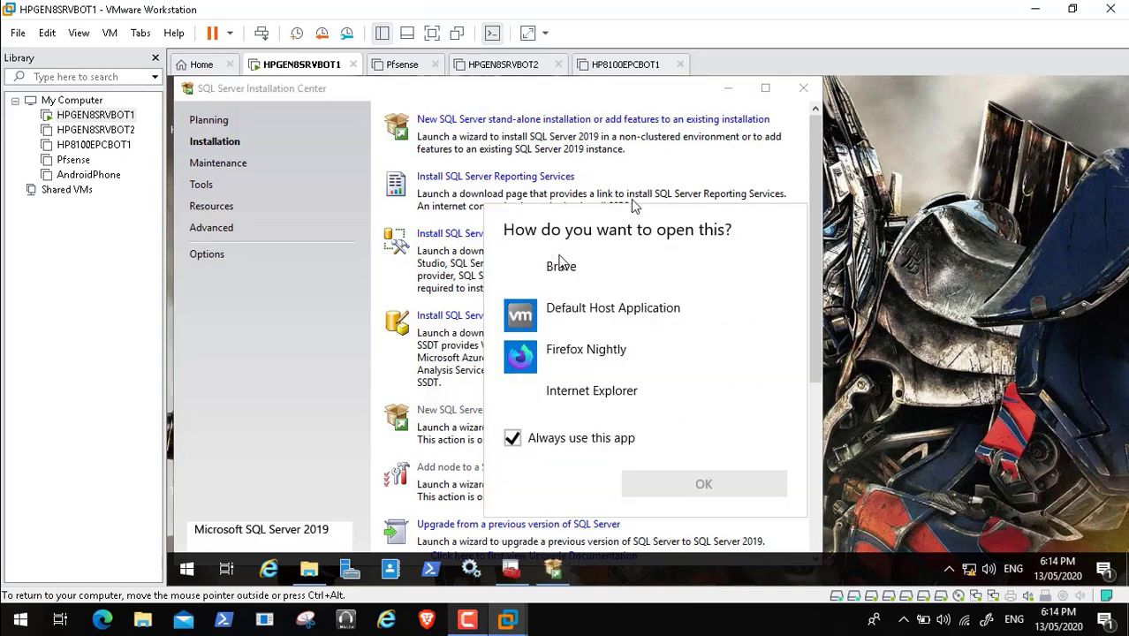
mouse_move(583, 598)
left_click_drag(538, 580, 582, 584)
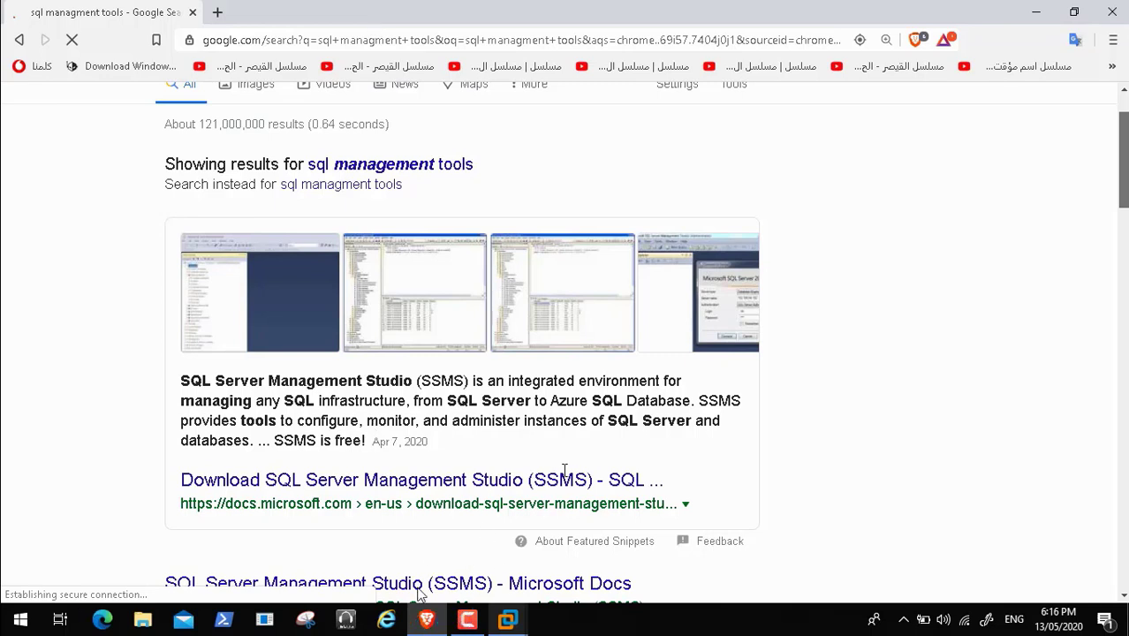
Scrub the player timeline between the desktop, Google search and hotfix scenes until Hotfix Pack progress shows
left_click(597, 580)
left_click(608, 580)
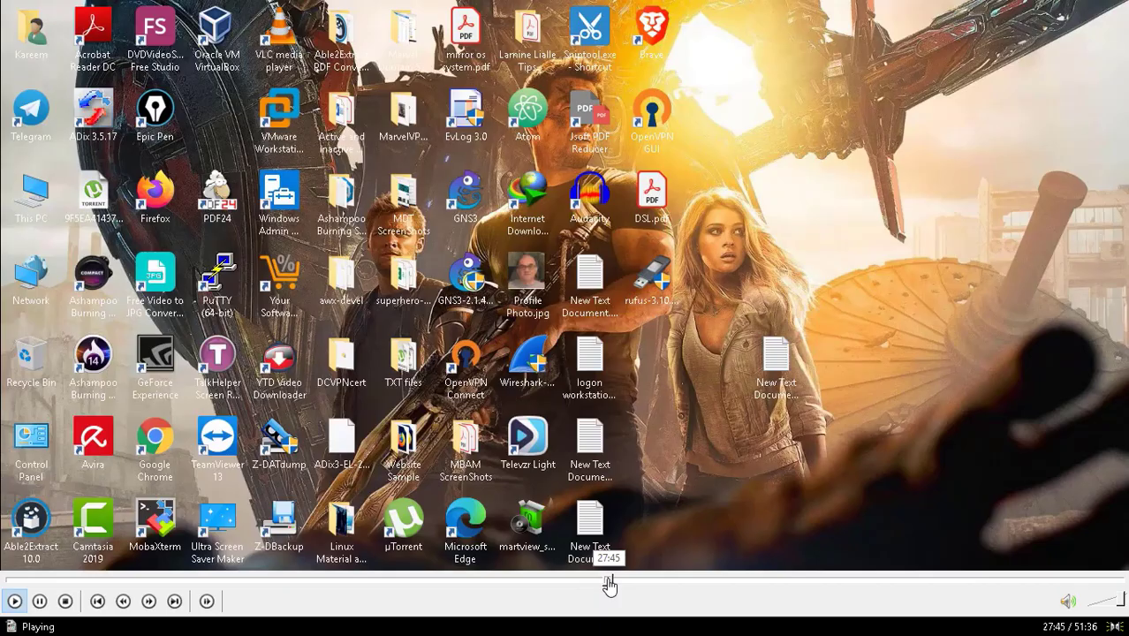
left_click(614, 580)
left_click(619, 579)
left_click(621, 580)
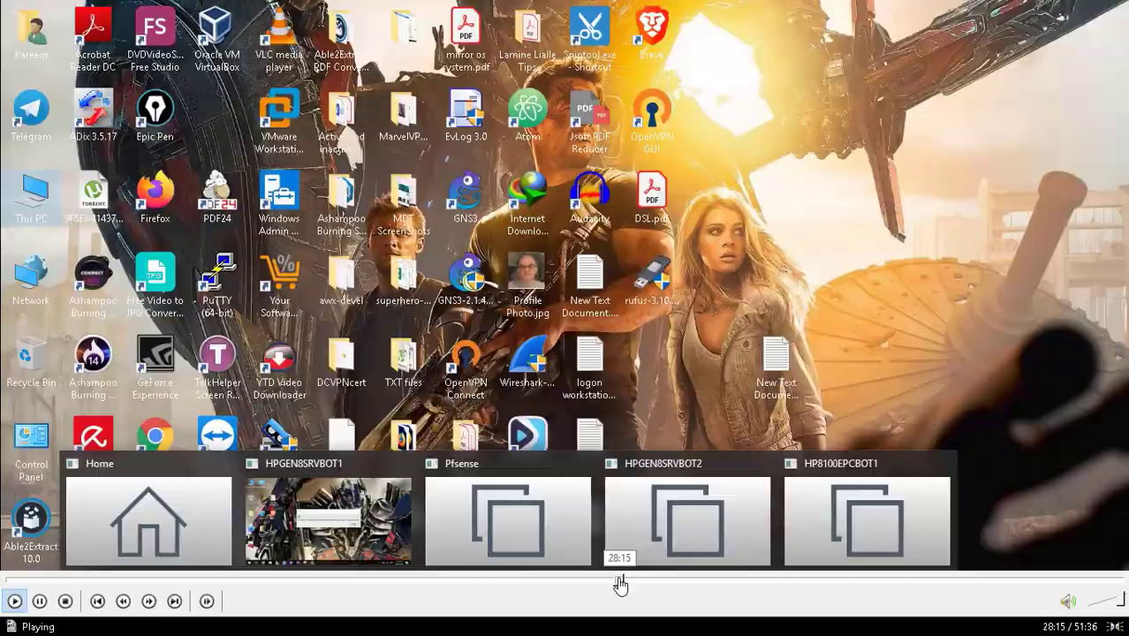
left_click(618, 580)
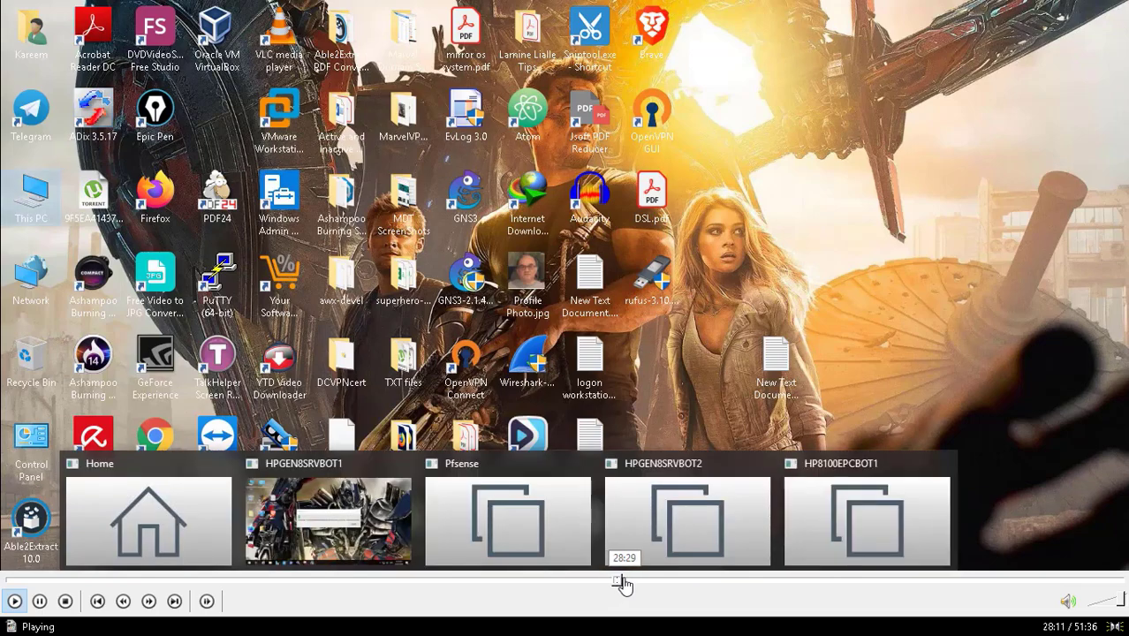
left_click(619, 581)
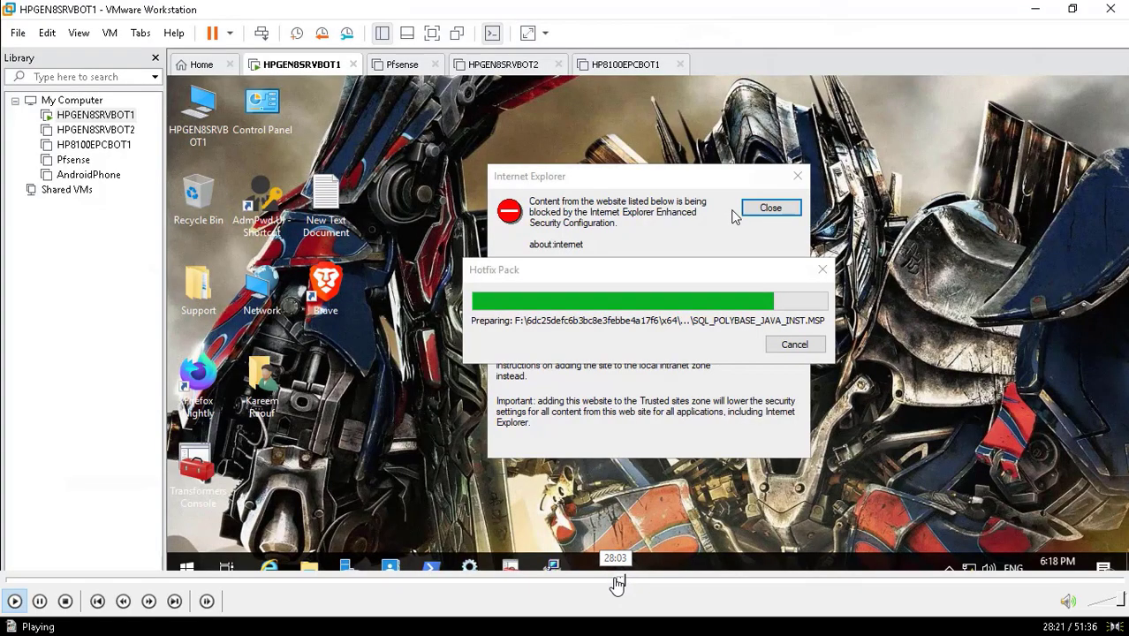
left_click(618, 582)
left_click(609, 581)
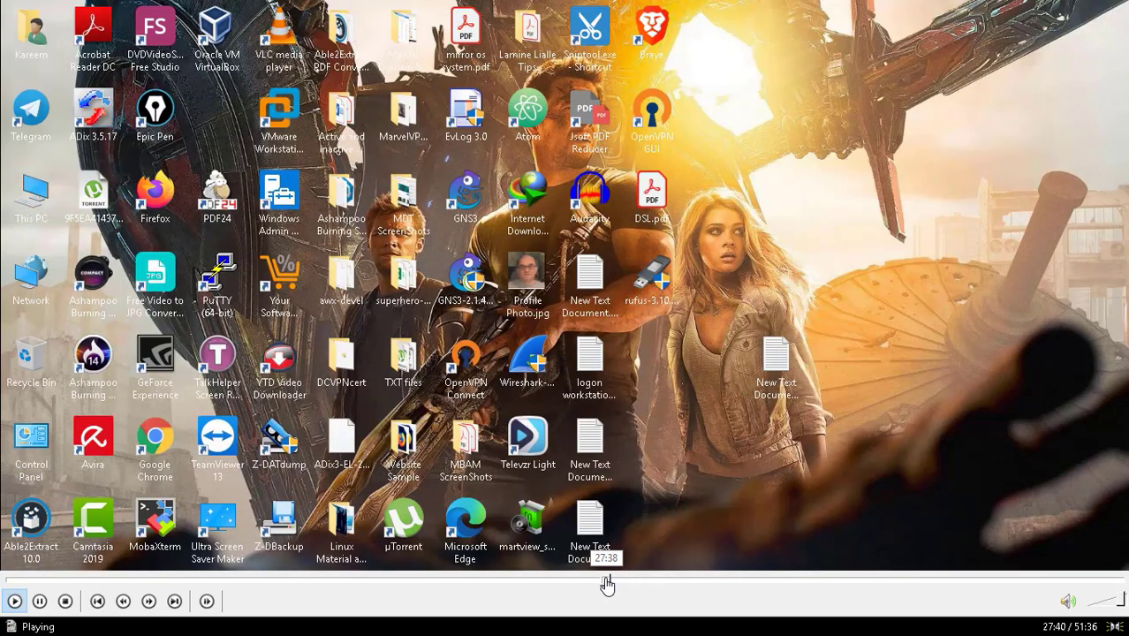
left_click(604, 582)
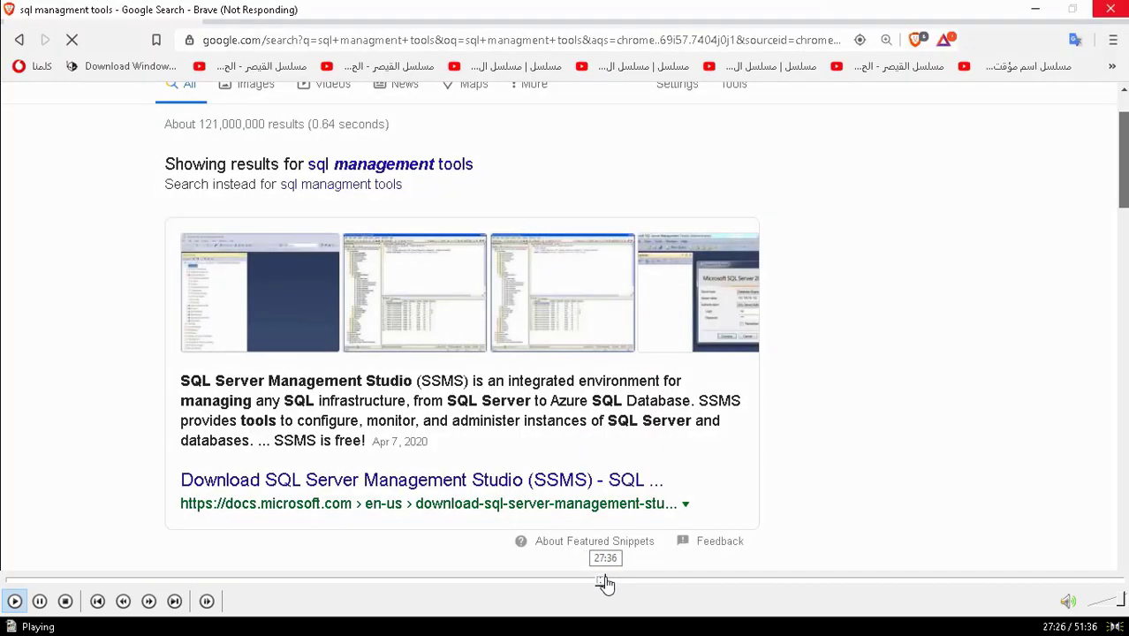
left_click(607, 581)
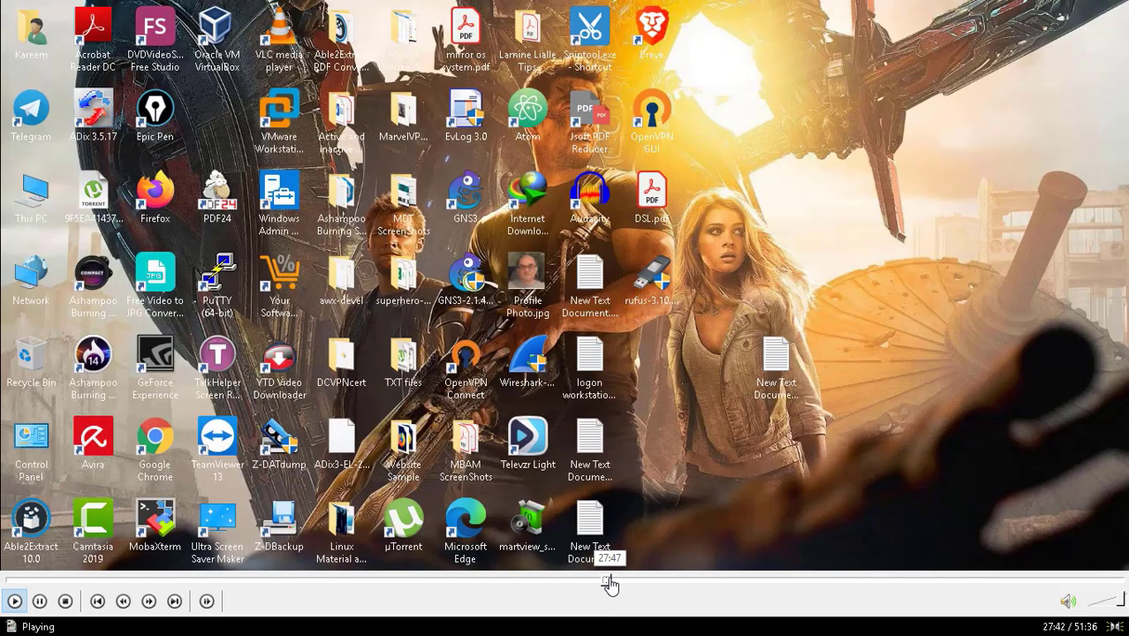
left_click(613, 582)
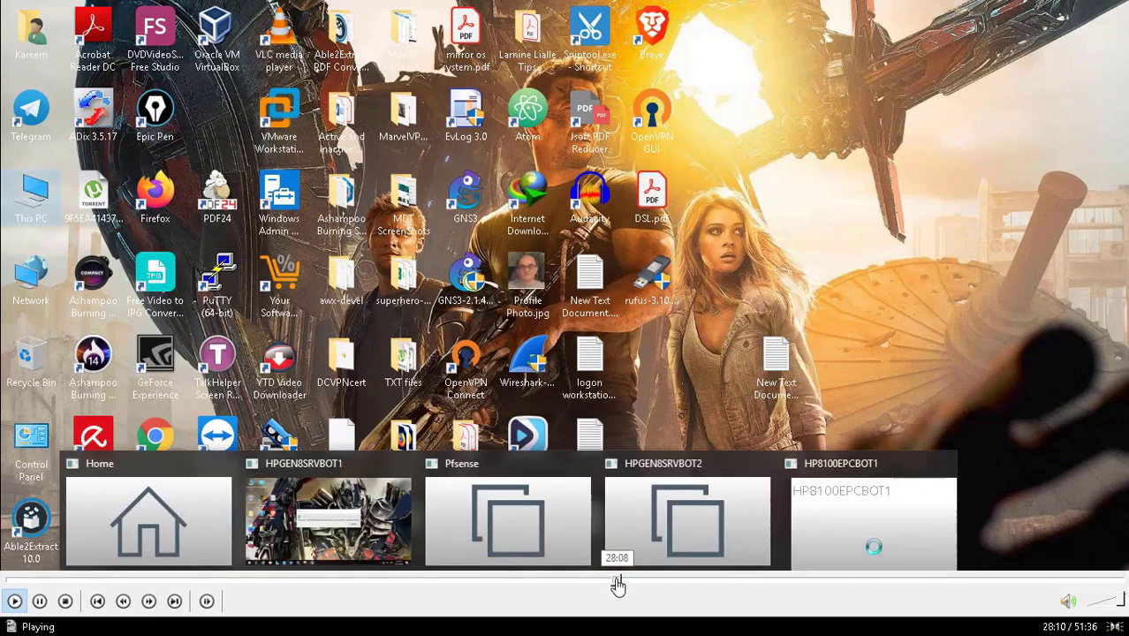
left_click(620, 583)
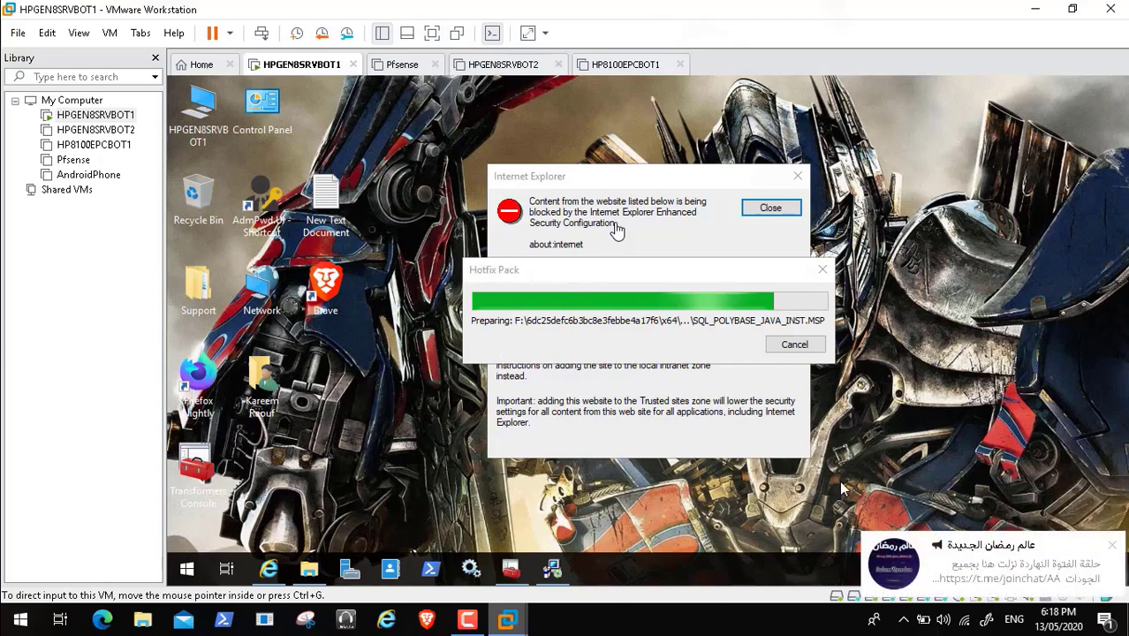
Dismiss the notification and Internet Explorer security warning, then show the host desktop with Win+D
left_click(1110, 547)
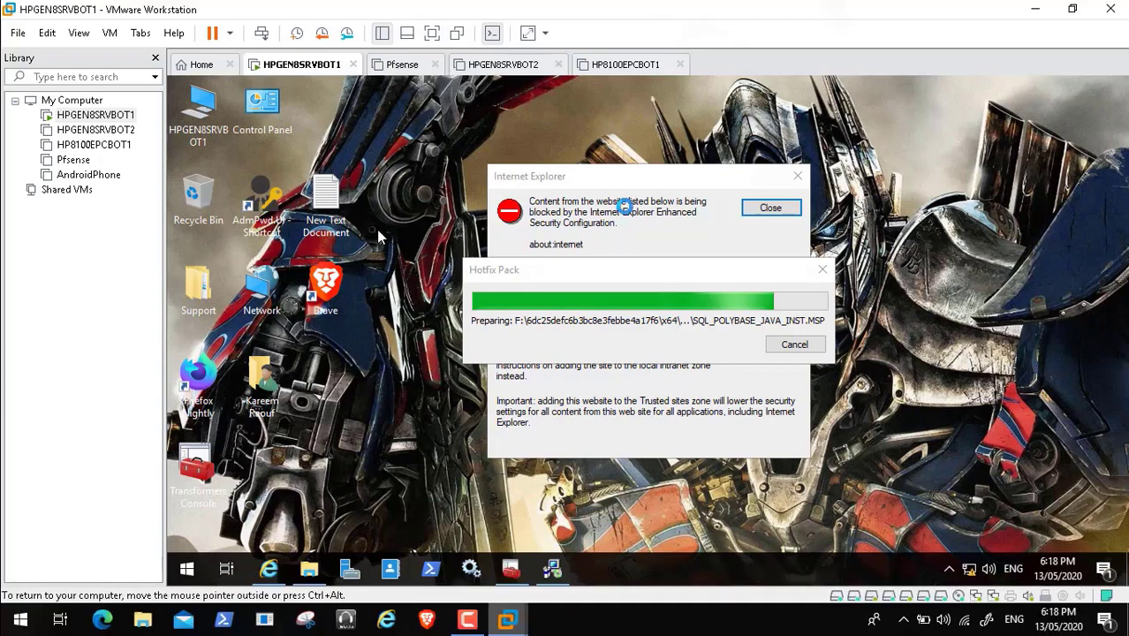
left_click(766, 209)
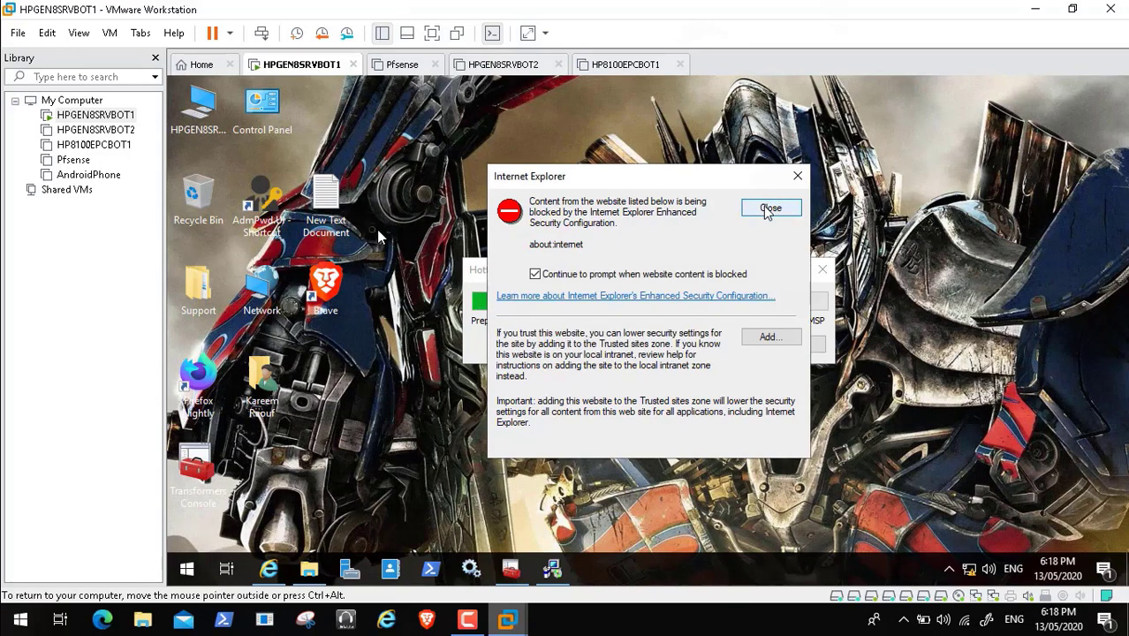
left_click(769, 209)
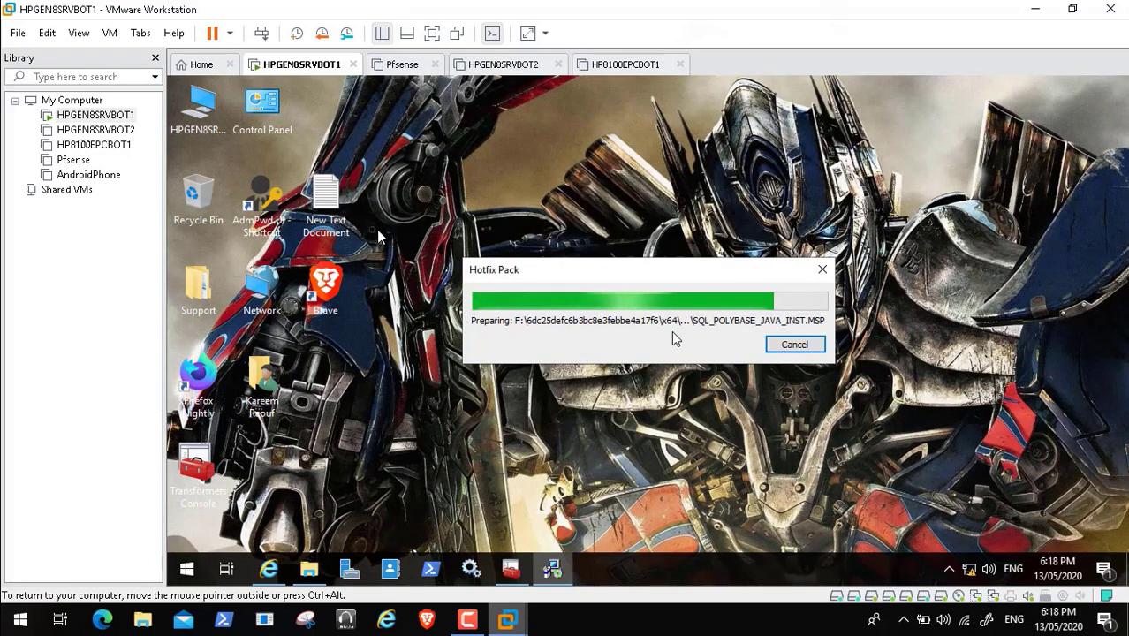
left_click(468, 619)
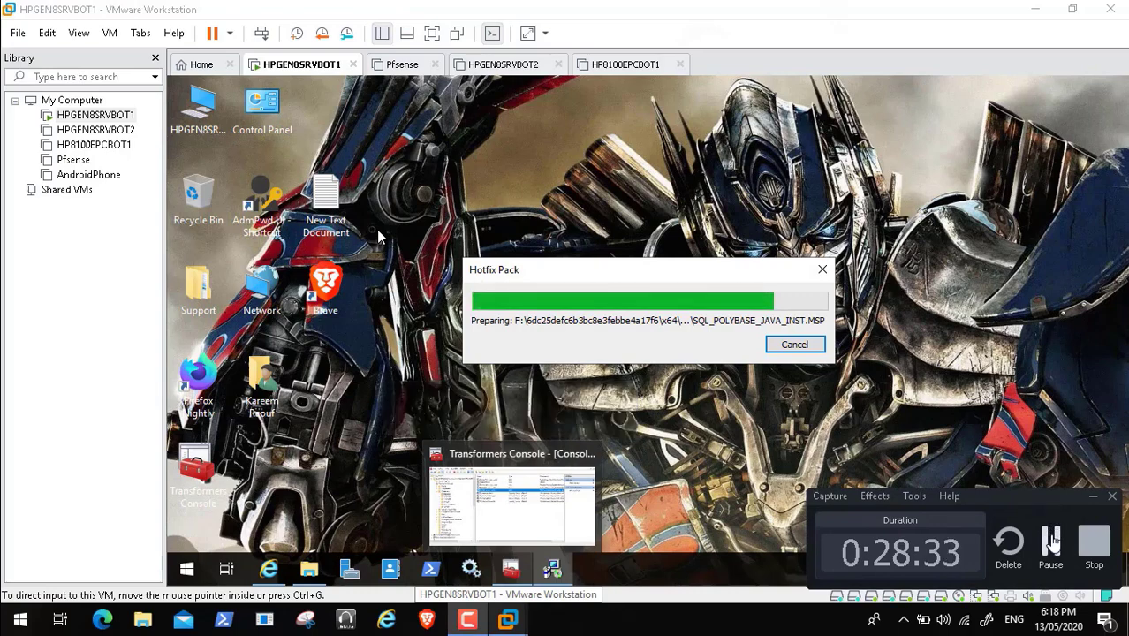
key("super+d")
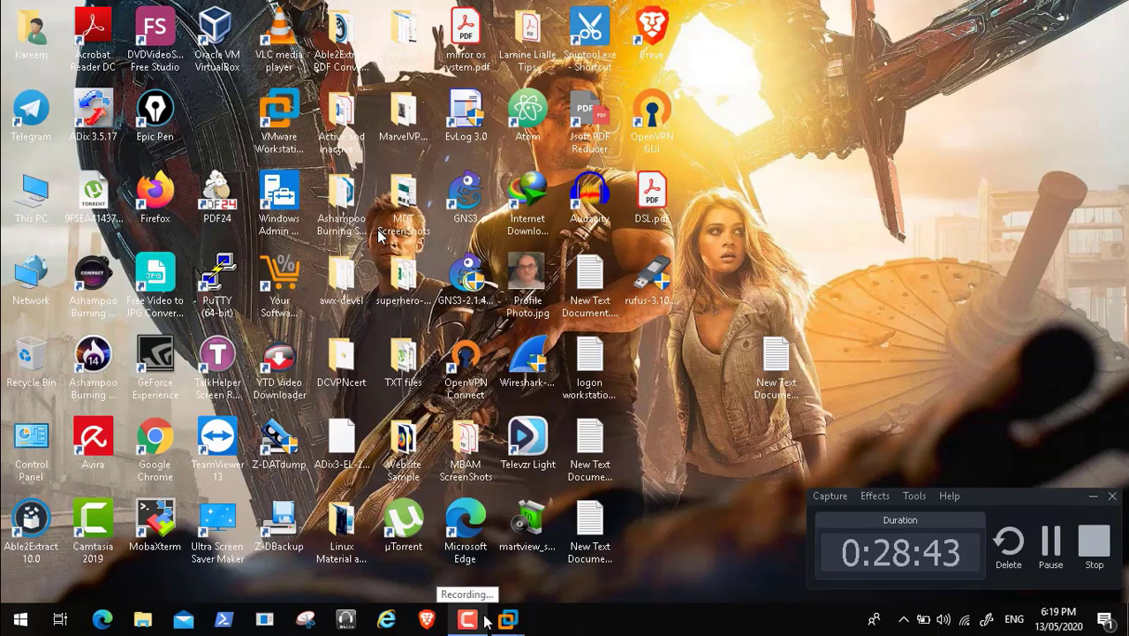
Seek playback past the Data (D:) and ADToolsCollection Explorer views to the SQL tools search
mouse_move(488, 585)
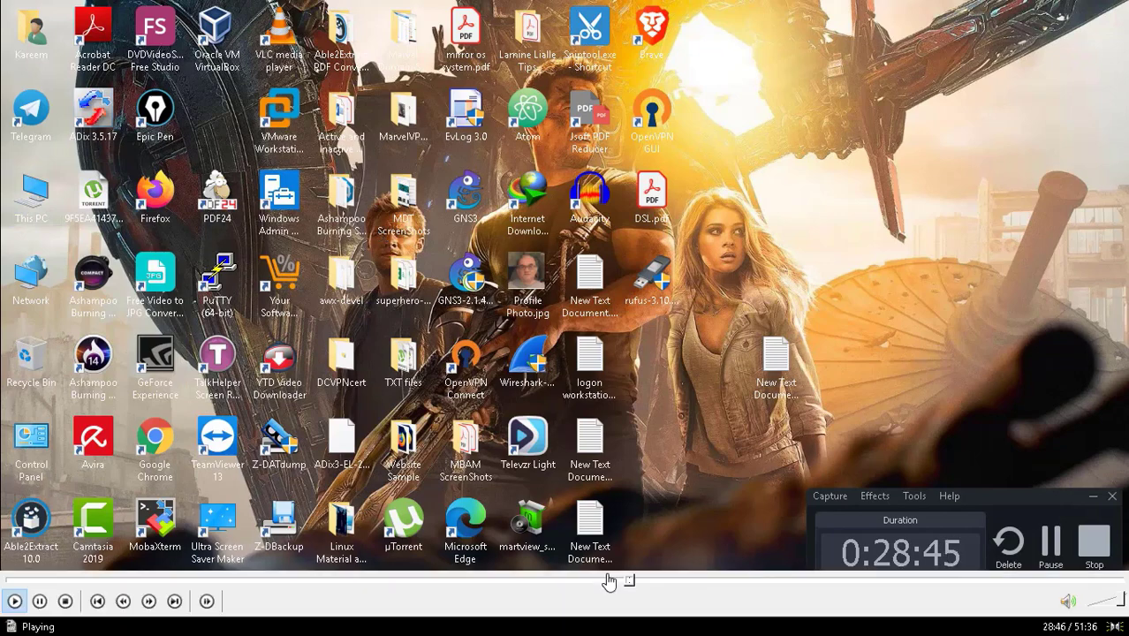
left_click(639, 583)
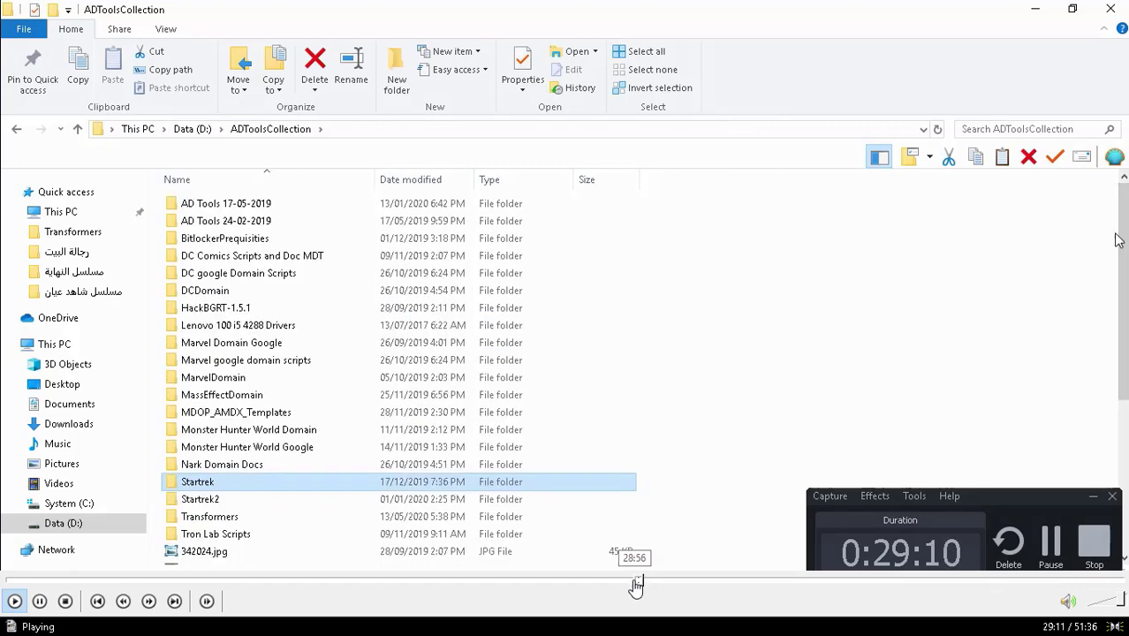
left_click(634, 584)
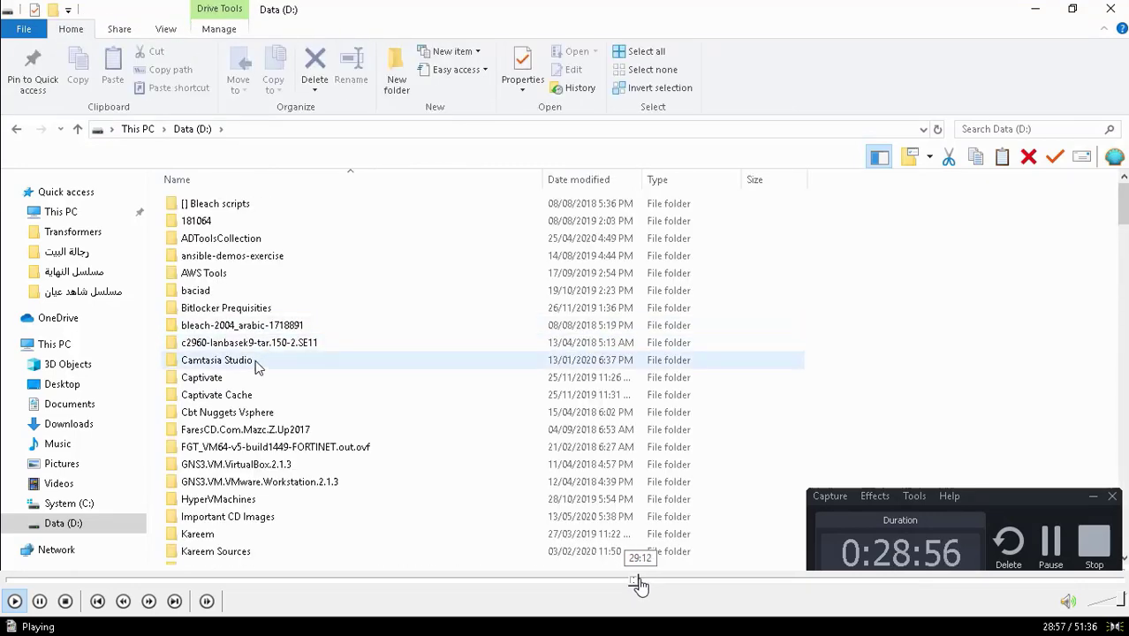
left_click(640, 584)
left_click(645, 584)
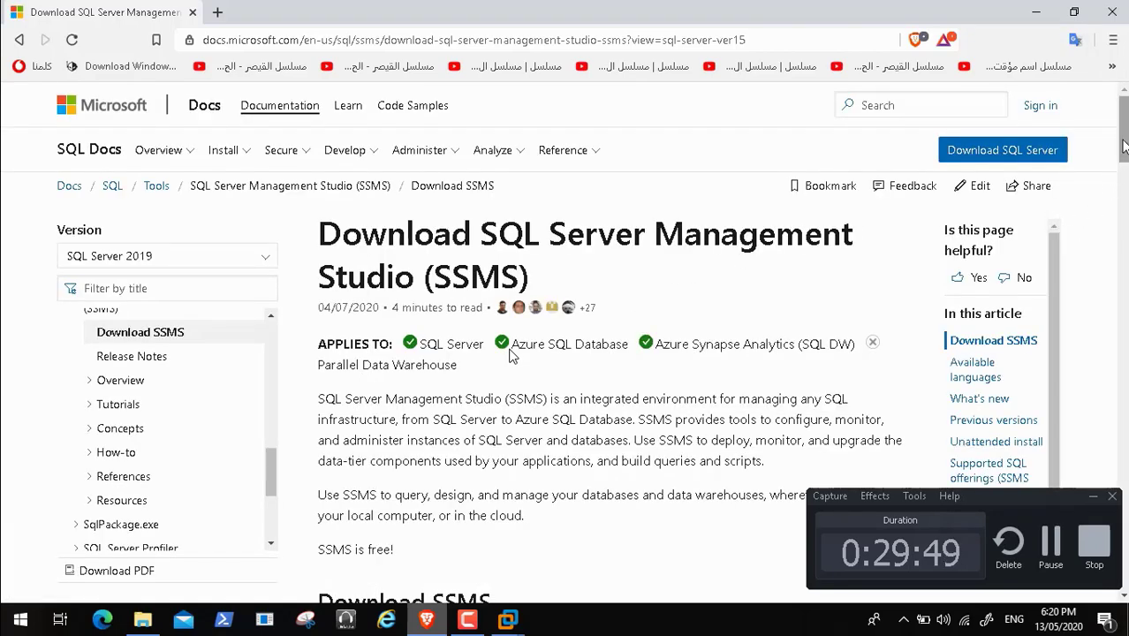
Scroll to Download SSMS, start the SSMS-Setup-ENU.exe download, and close the stray File Explorer window
left_click_drag(1123, 146, 1124, 194)
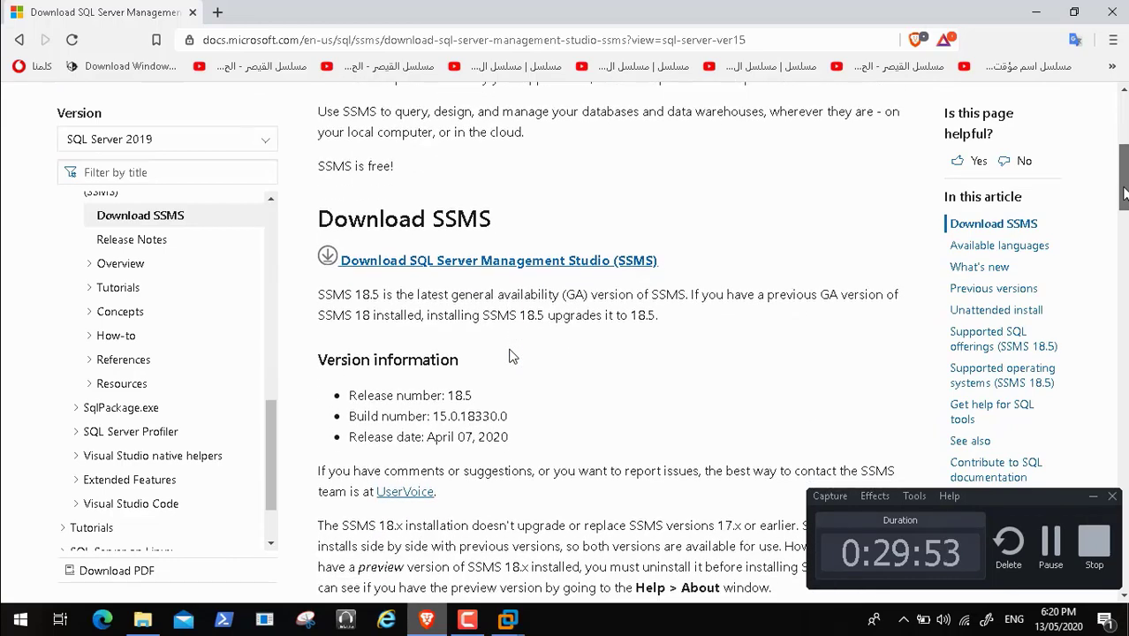
left_click_drag(1124, 194, 1124, 204)
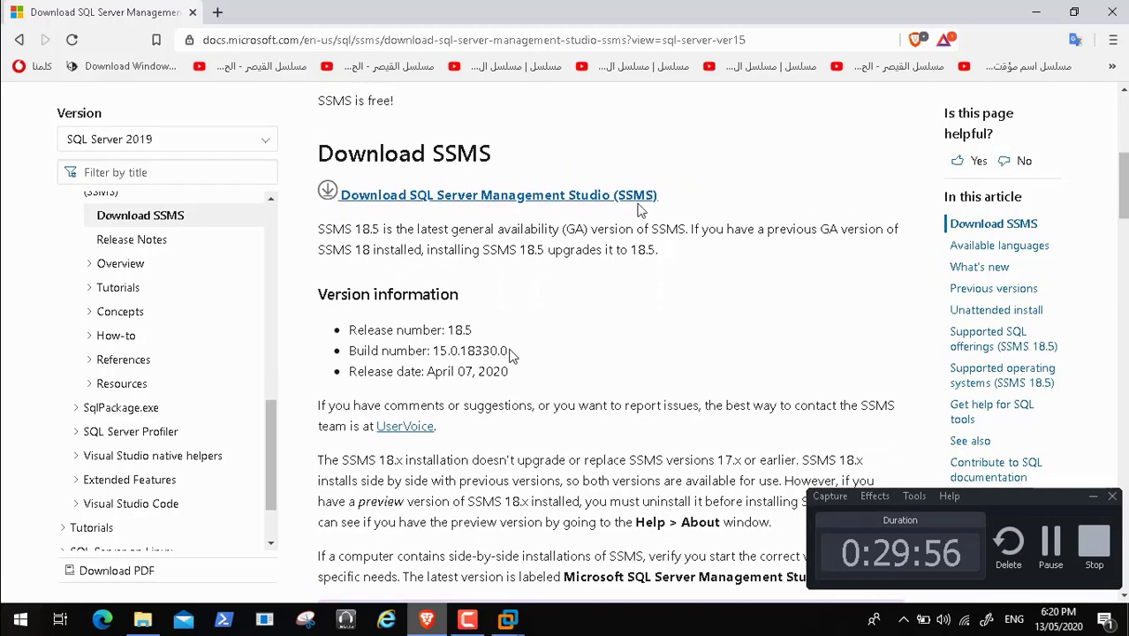
left_click(589, 203)
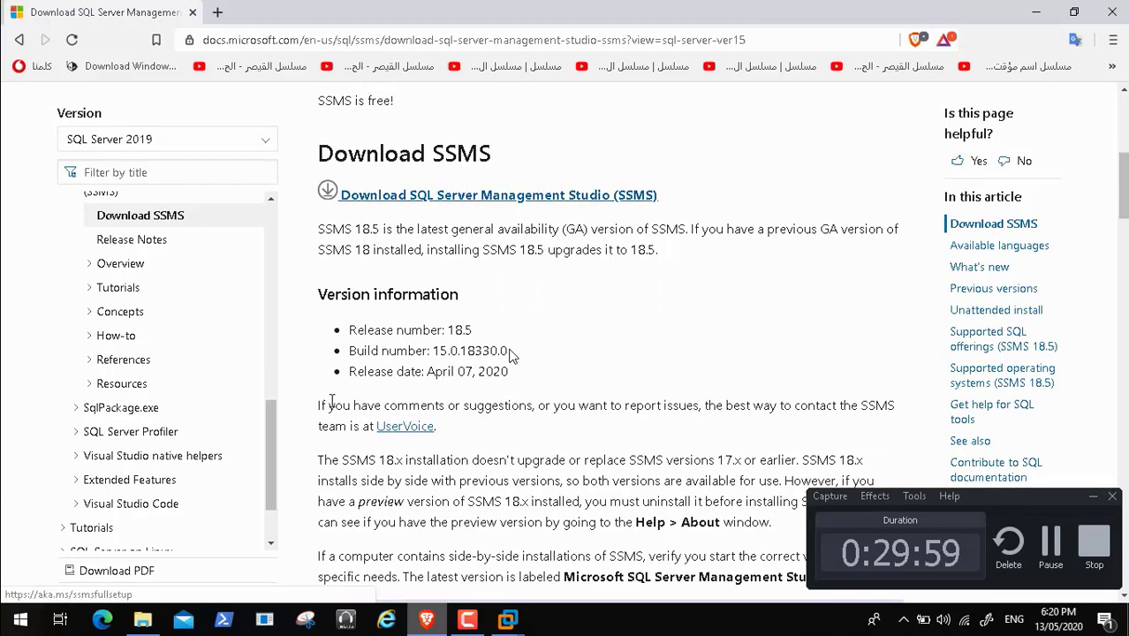
left_click(146, 623)
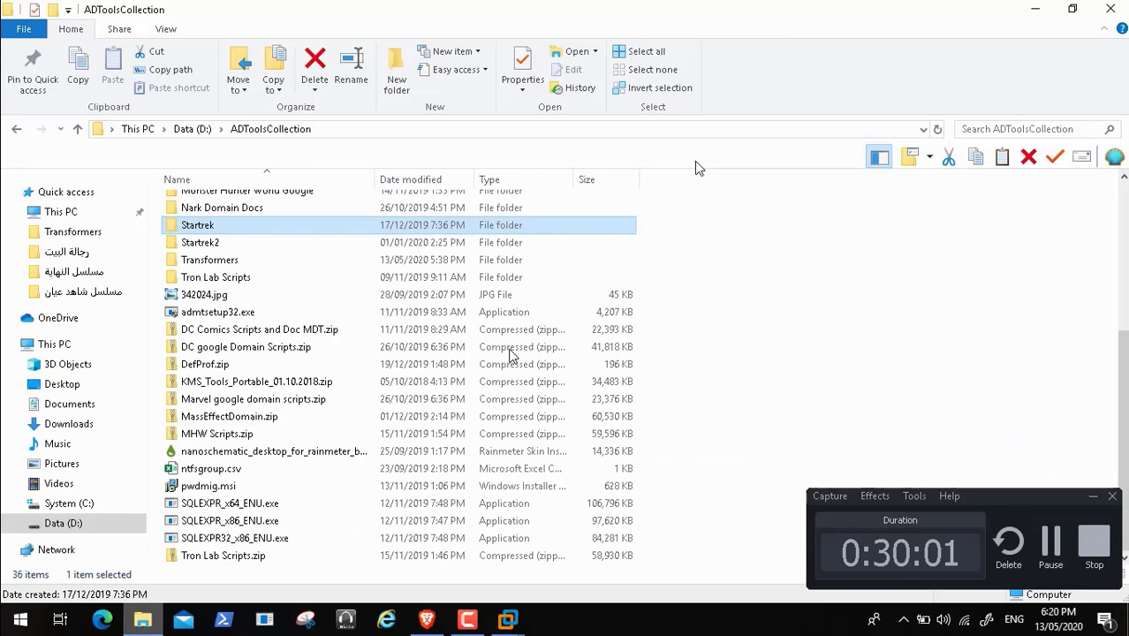
left_click(1111, 9)
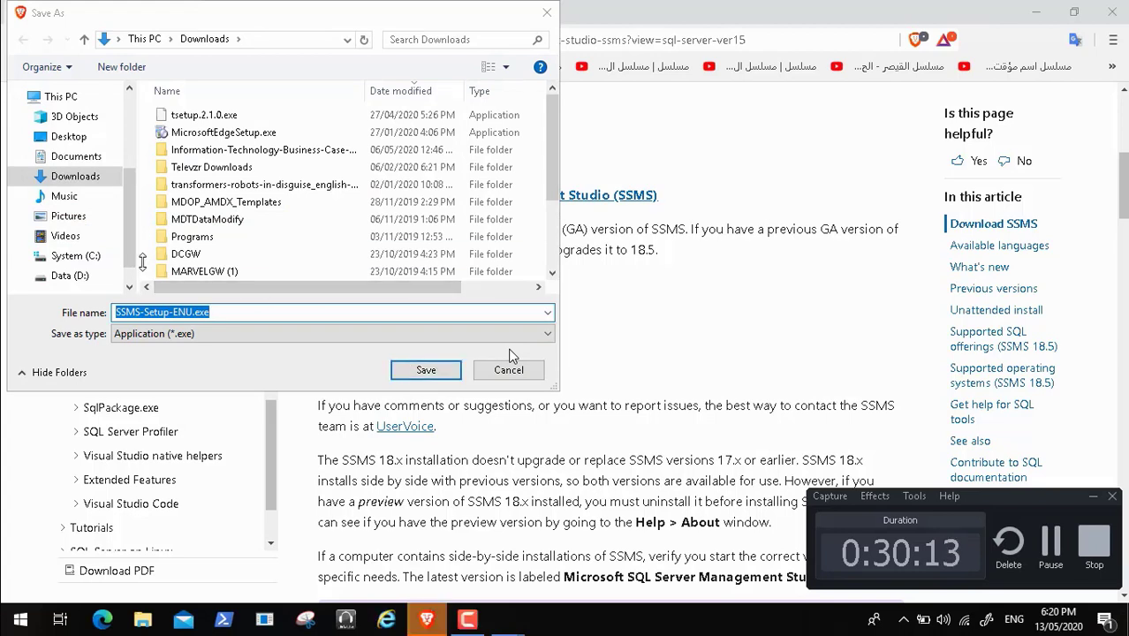
Choose D:\ADToolsCollection\Transformers as the save location and save SSMS-Setup-ENU.exe there
left_click(70, 275)
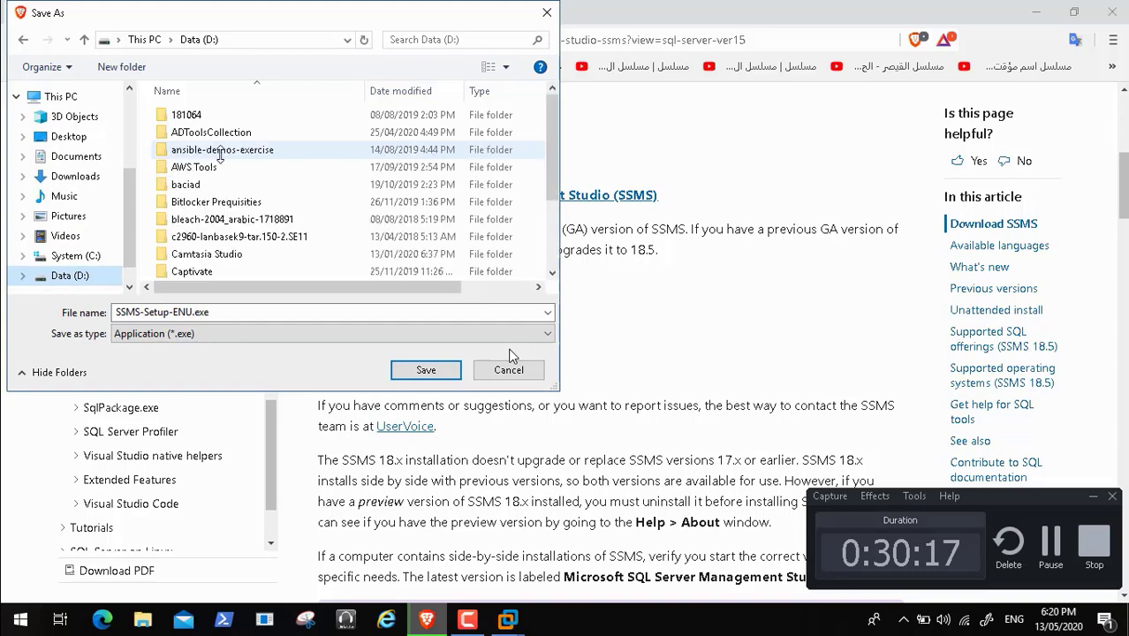
double_click(203, 132)
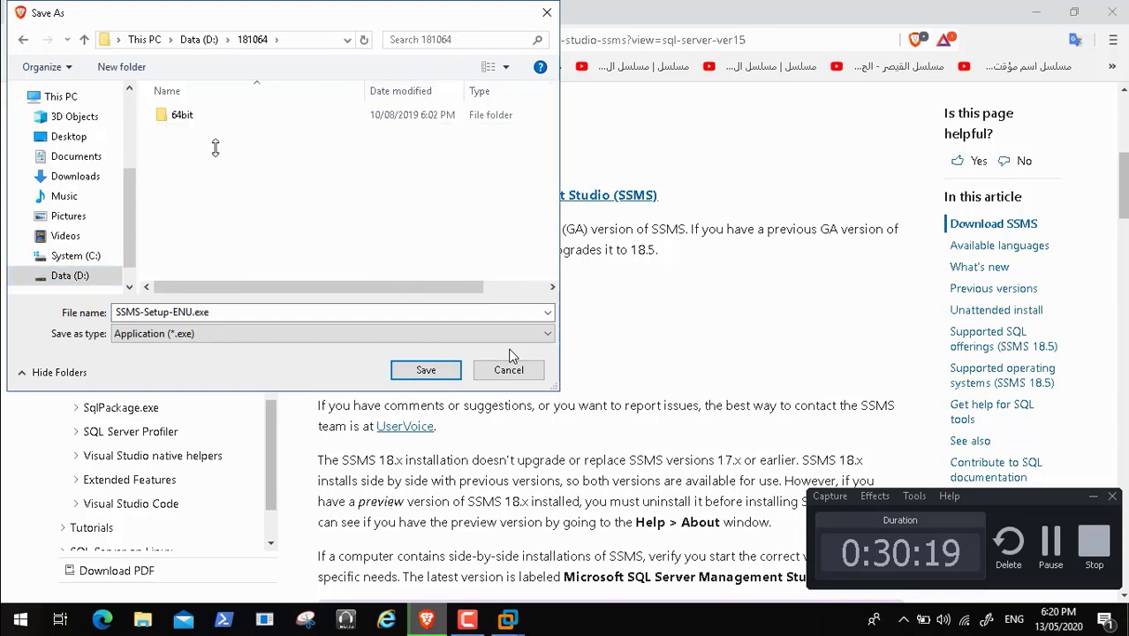
left_click(193, 38)
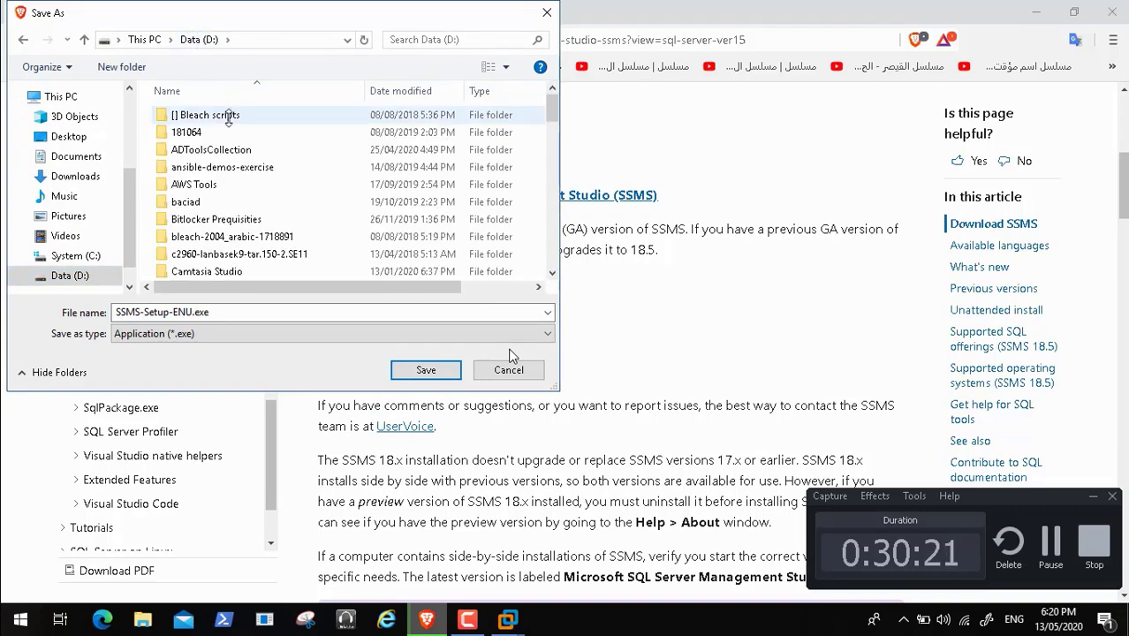
double_click(210, 149)
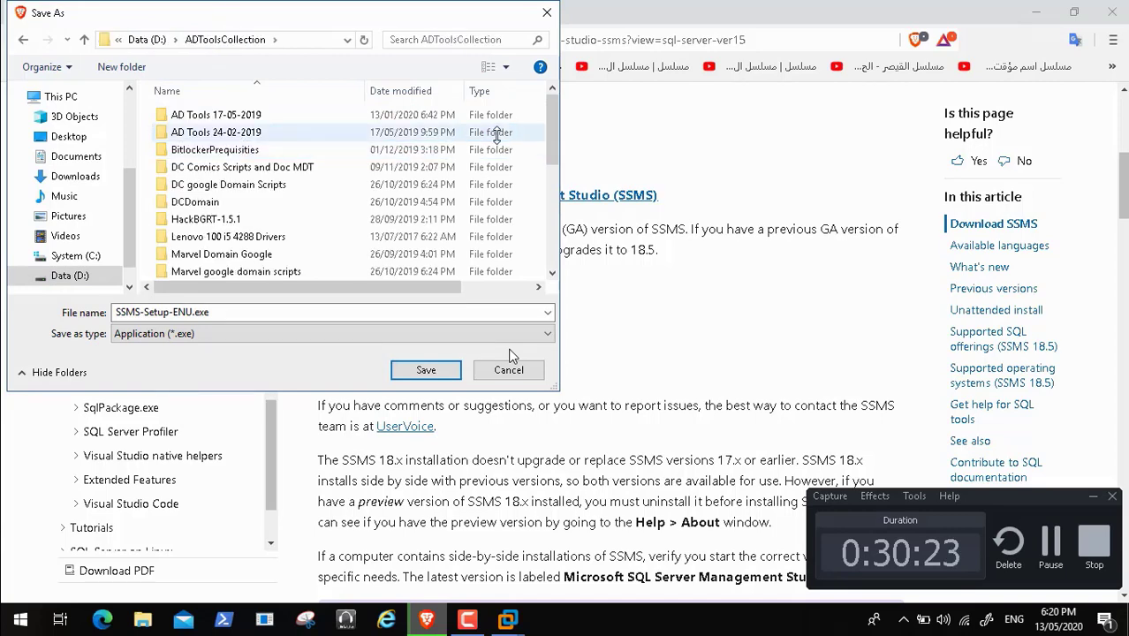
left_click_drag(555, 134, 555, 194)
left_click(224, 183)
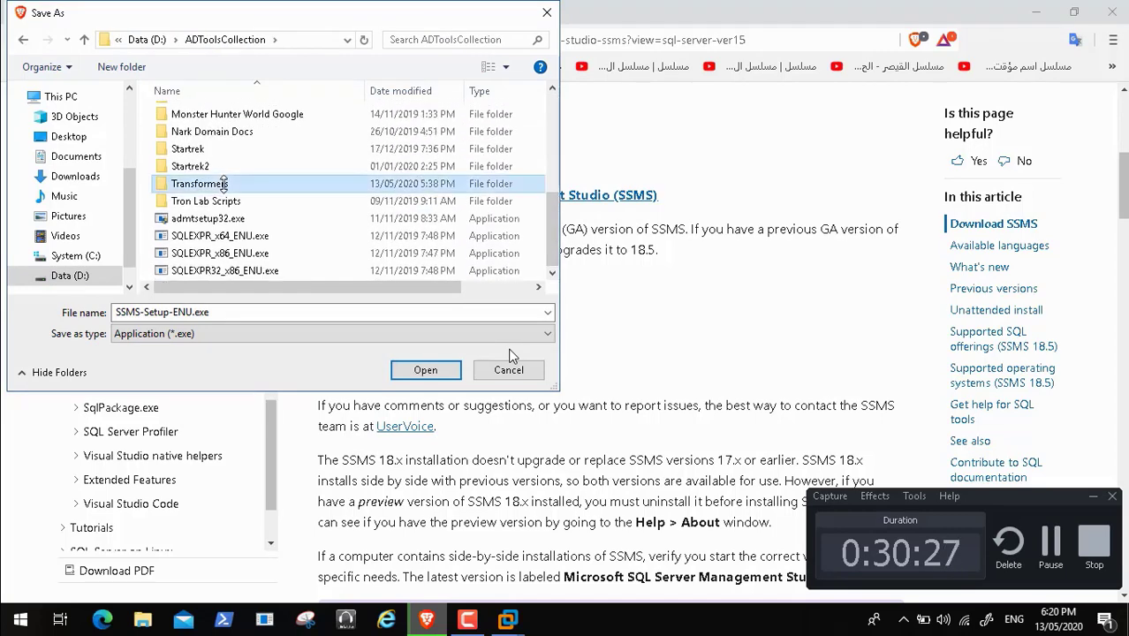
double_click(224, 183)
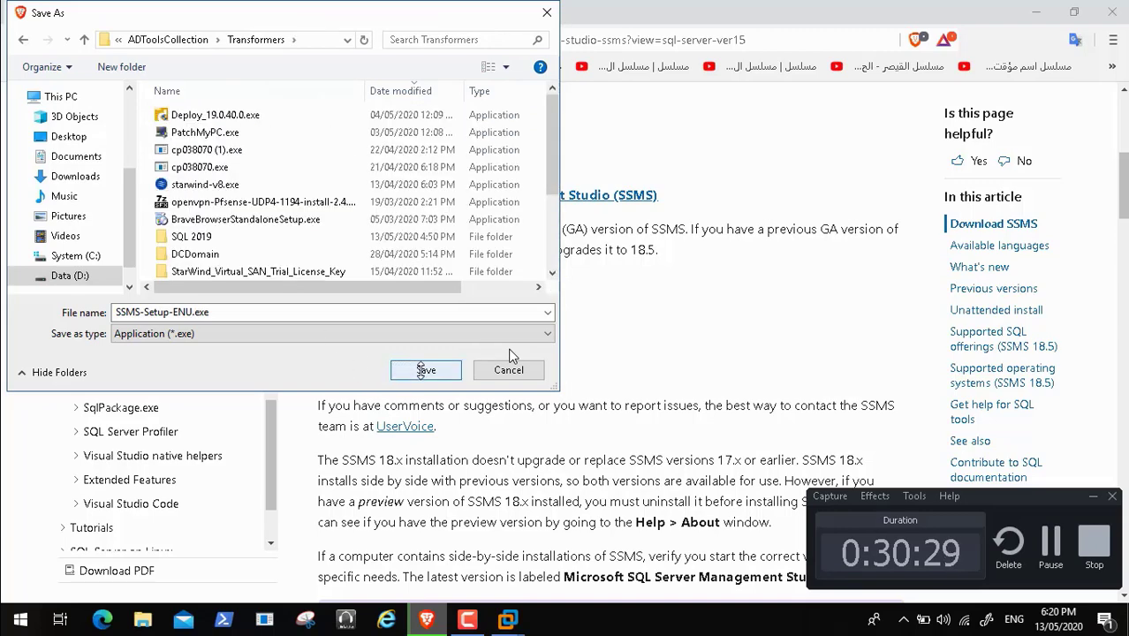
left_click(426, 370)
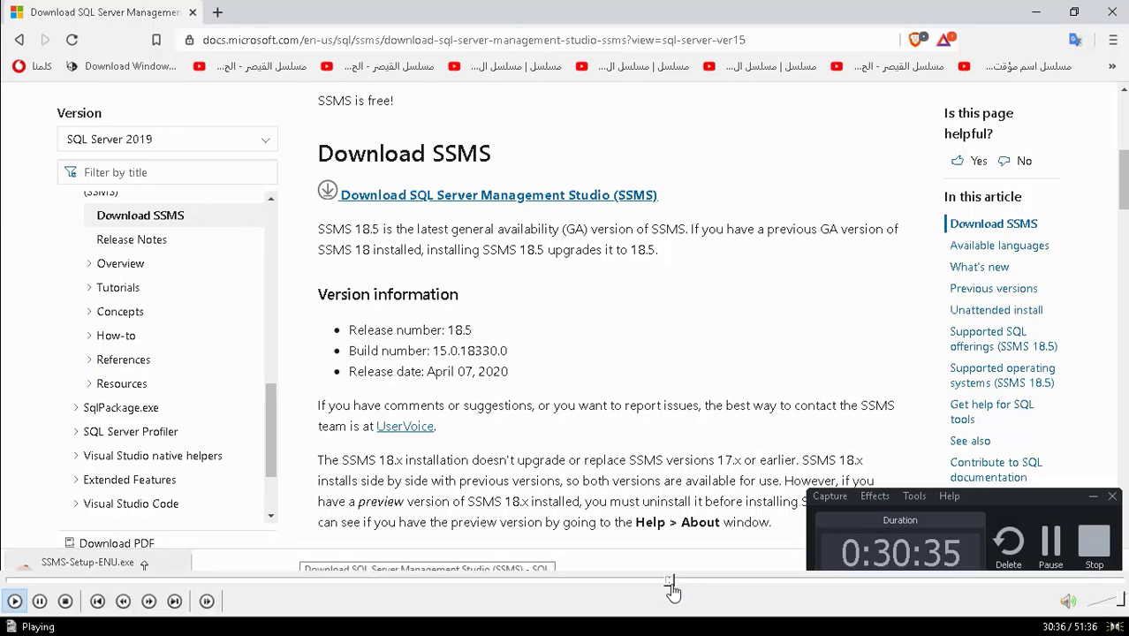
Seek and pause/resume the video until the SQL Server 2019 update rule check reaches License Terms
left_click(677, 581)
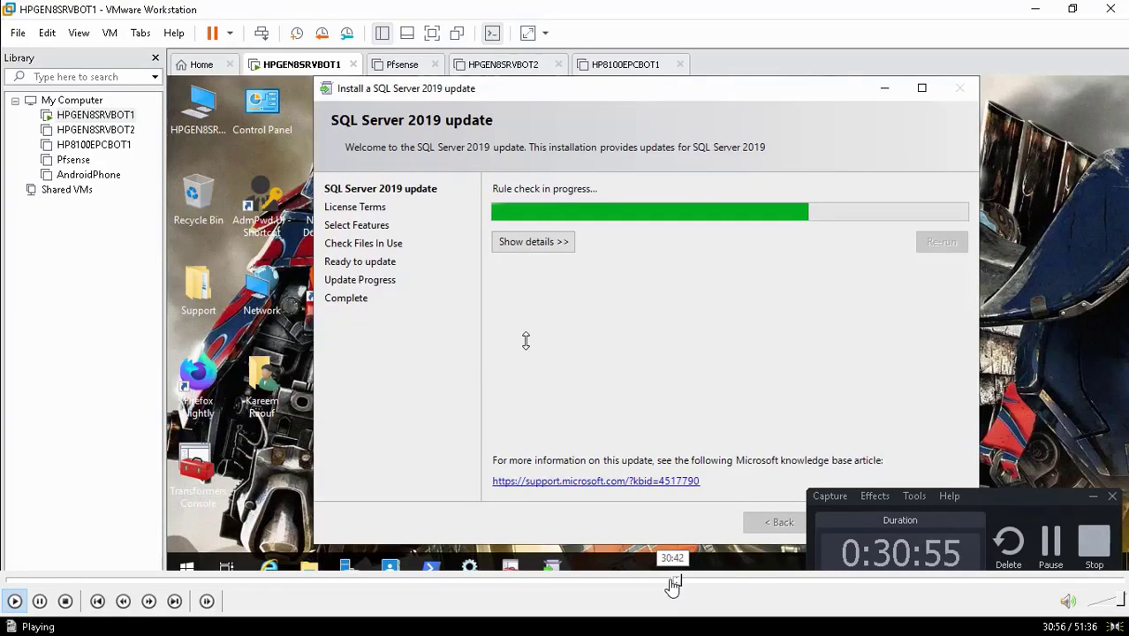
left_click(673, 583)
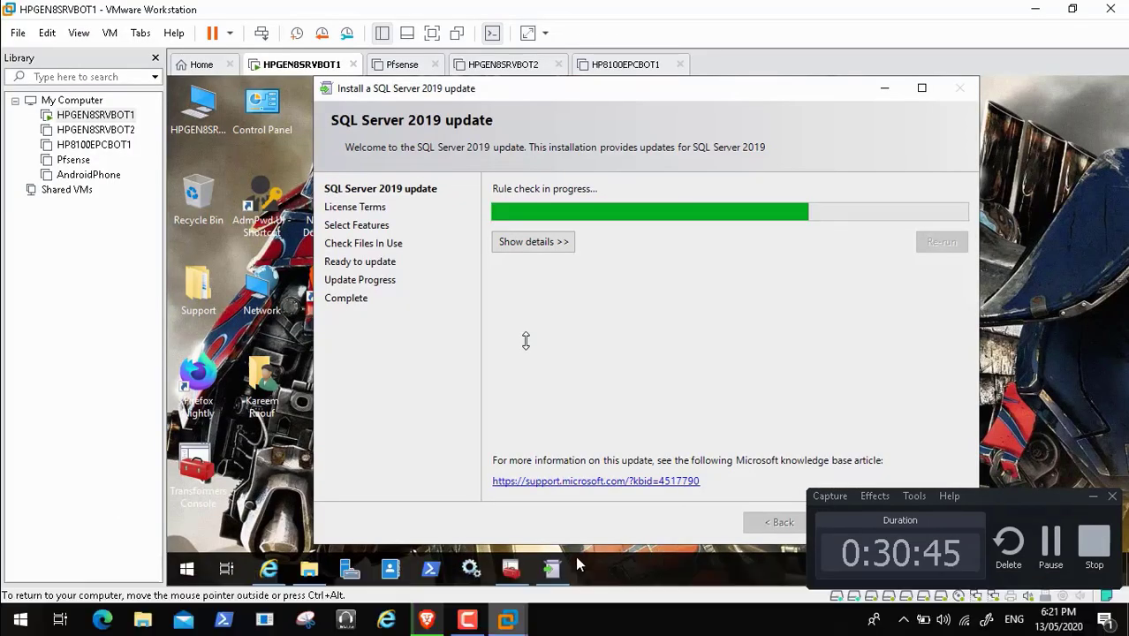
mouse_move(693, 596)
left_click(16, 601)
left_click(16, 602)
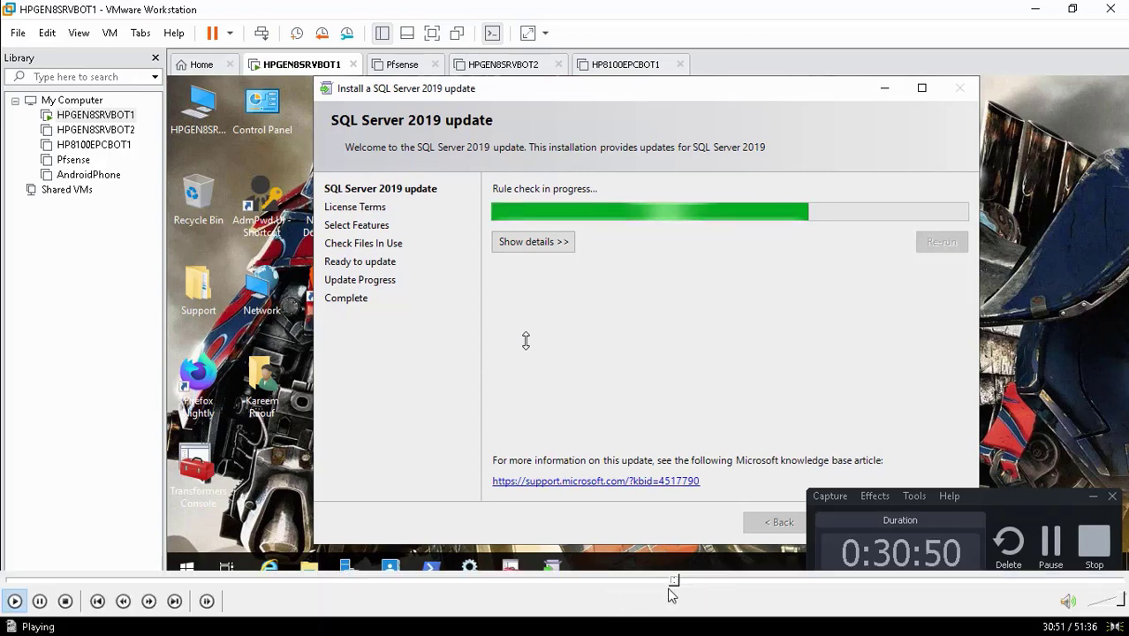
left_click(684, 580)
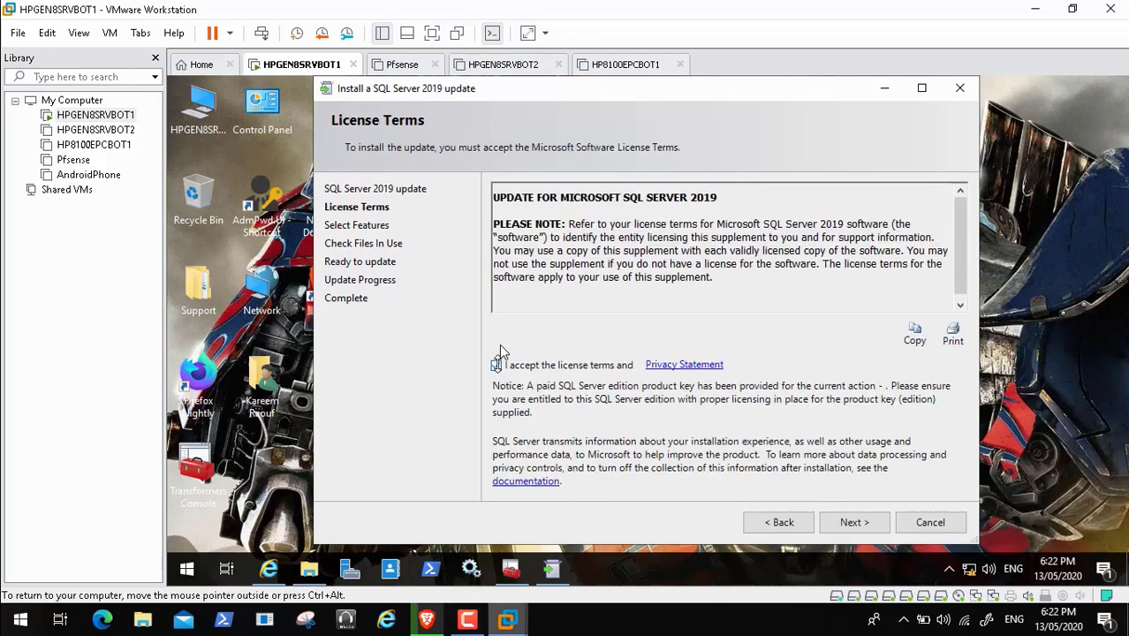
Accept the update licence, keep all MSSQLSERVER features, and skip ahead to the restarted VM desktop
left_click(496, 364)
left_click(859, 523)
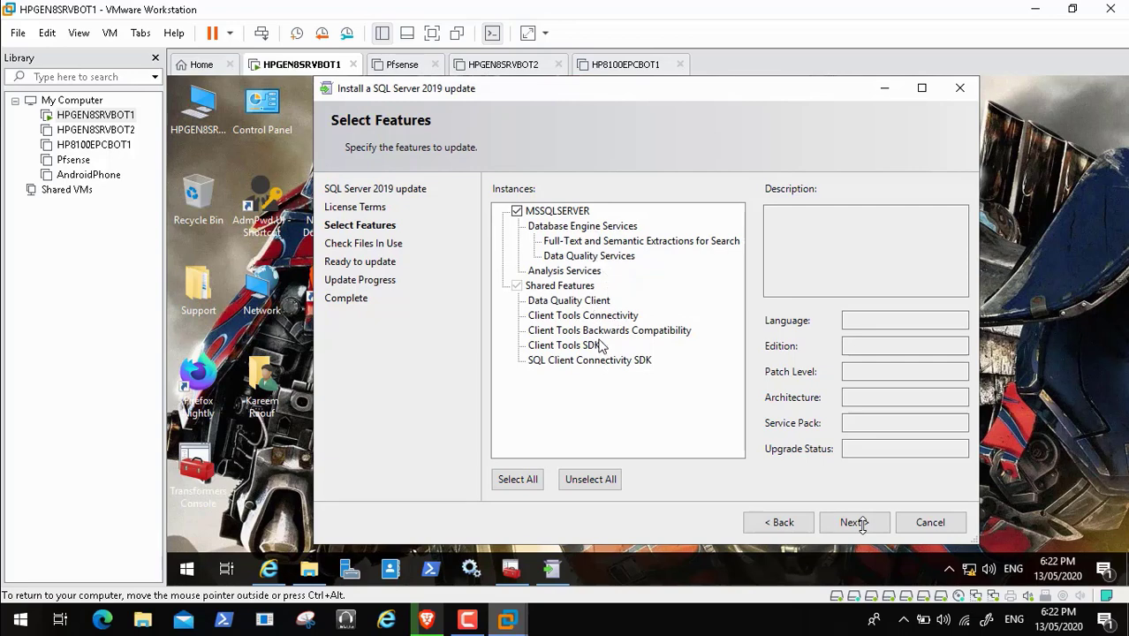
left_click(854, 523)
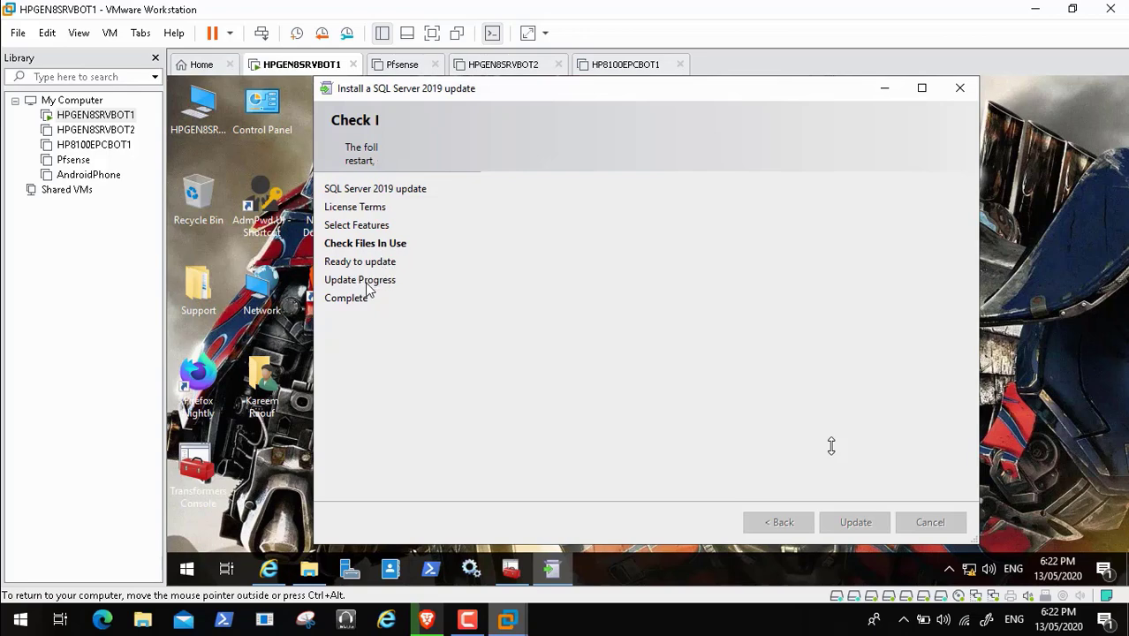
mouse_move(704, 585)
left_mouse_down()
mouse_move(751, 584)
mouse_move(721, 583)
left_mouse_up()
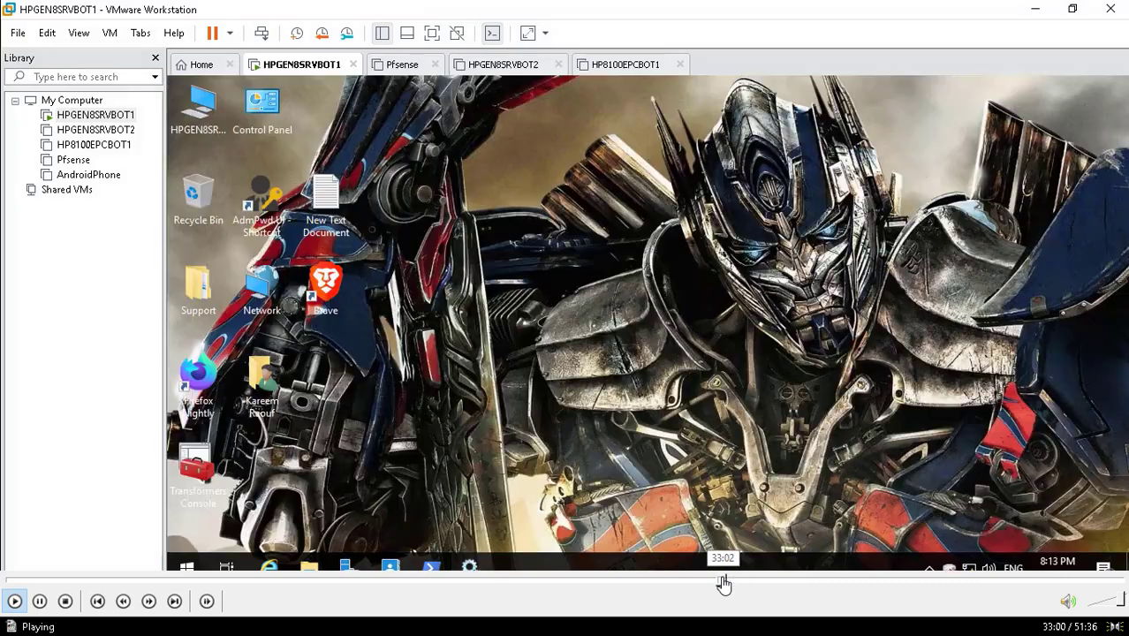
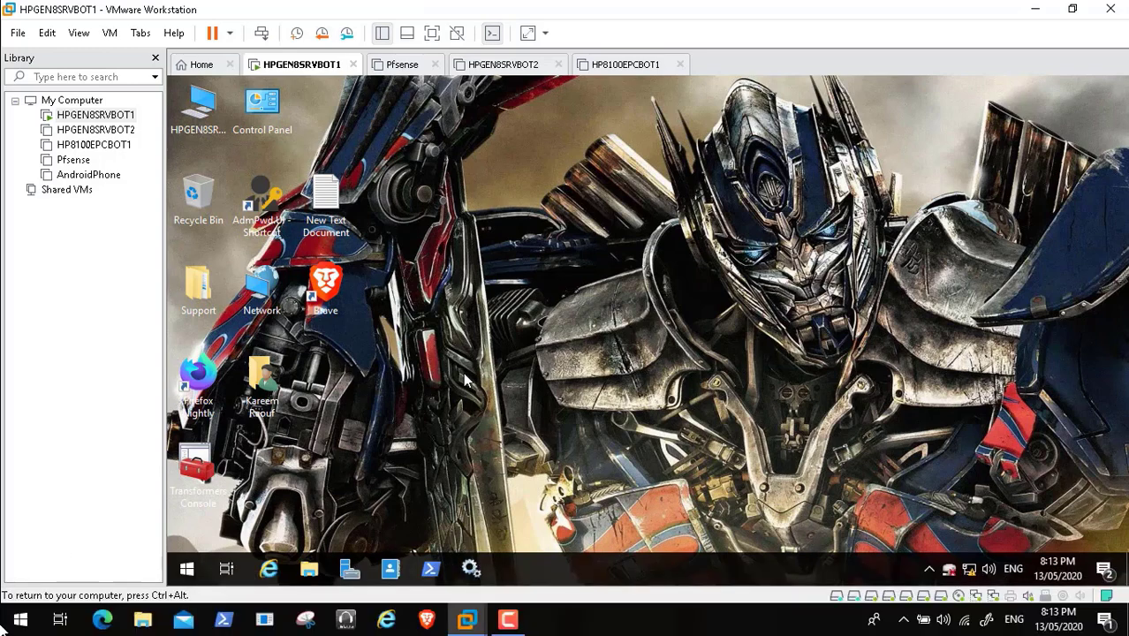
Start the VMware Tools service from the Services list
mouse_move(18, 594)
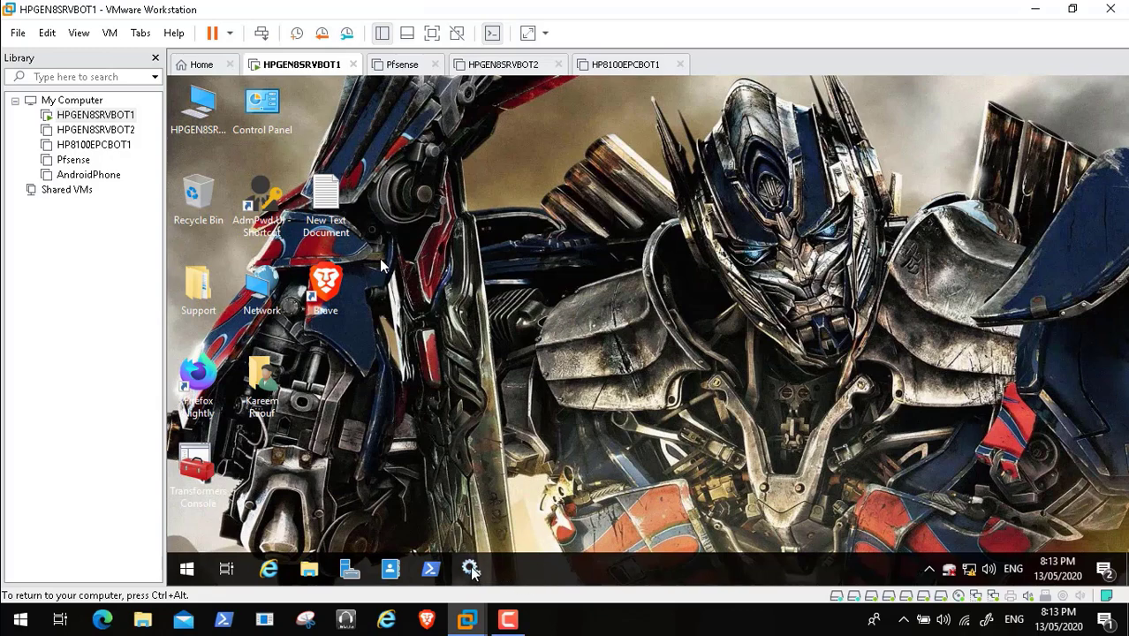
left_click(509, 621)
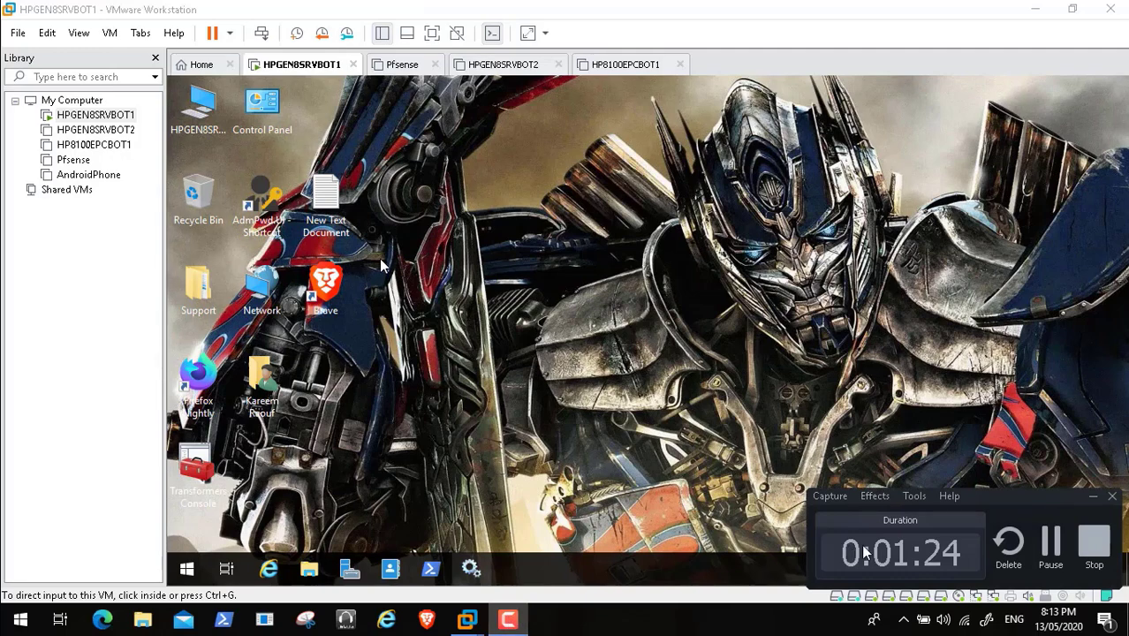
left_click(1052, 546)
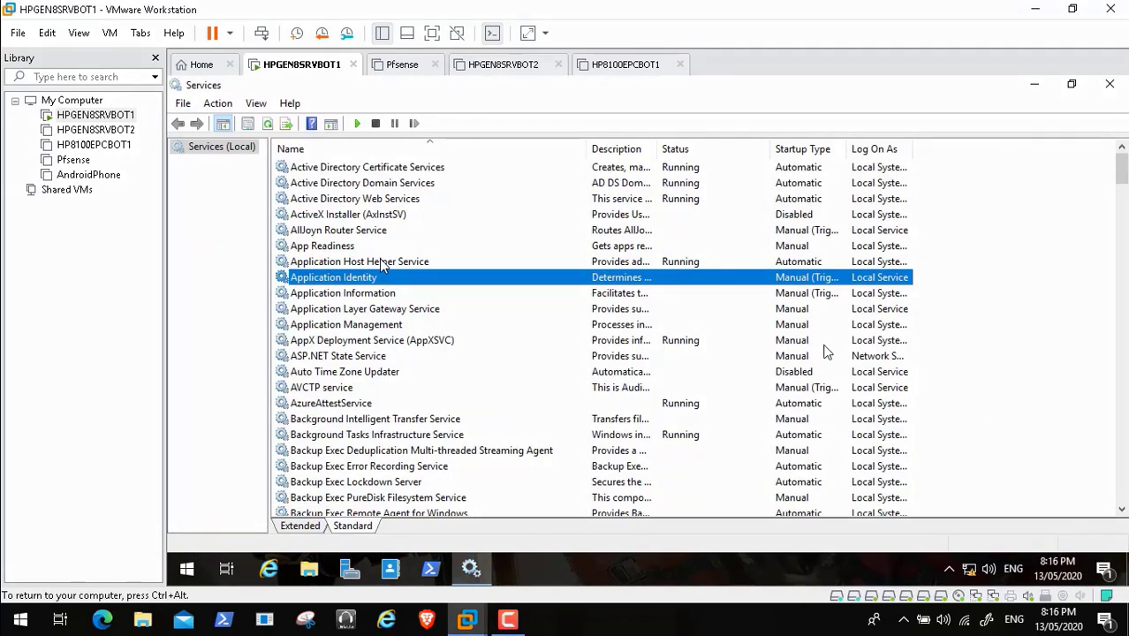
left_click(349, 232)
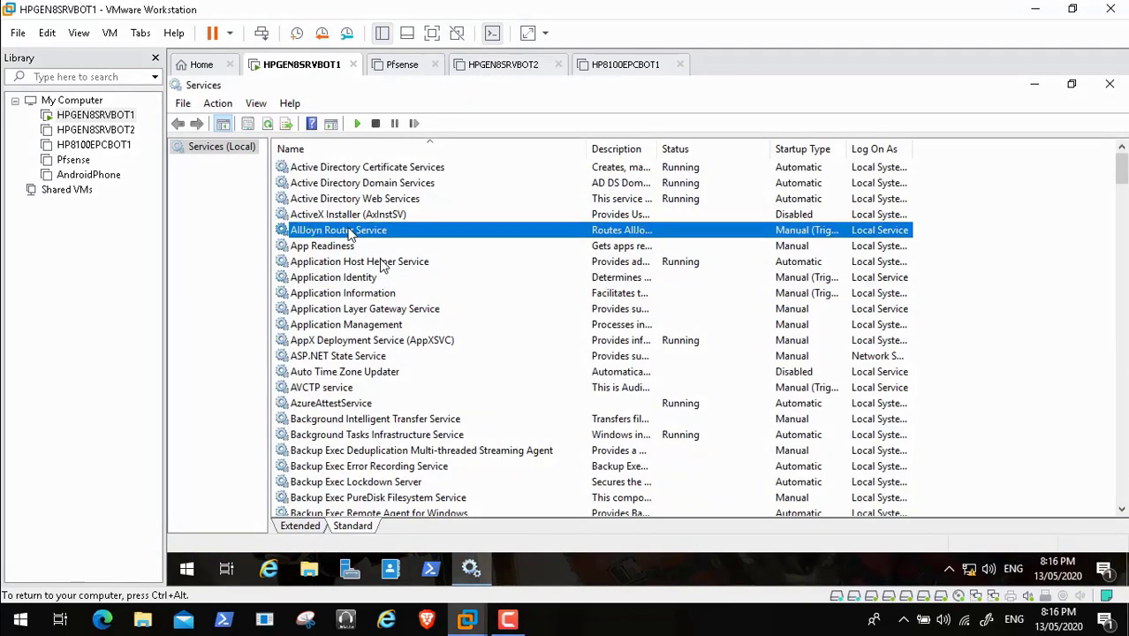
key("v")
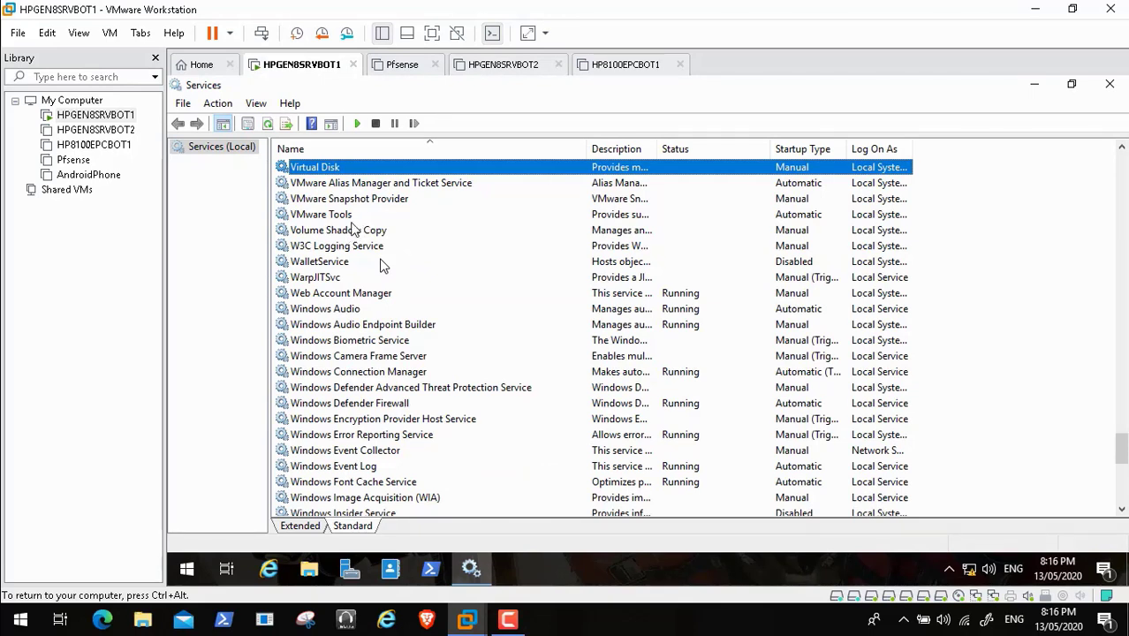
left_click(347, 217)
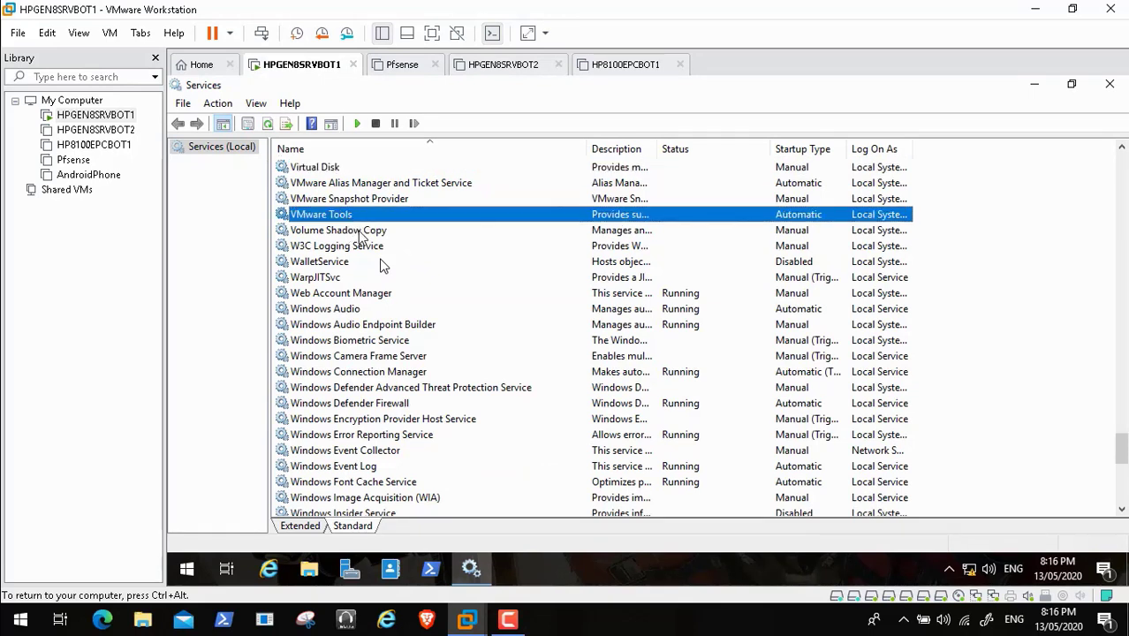
right_click(341, 219)
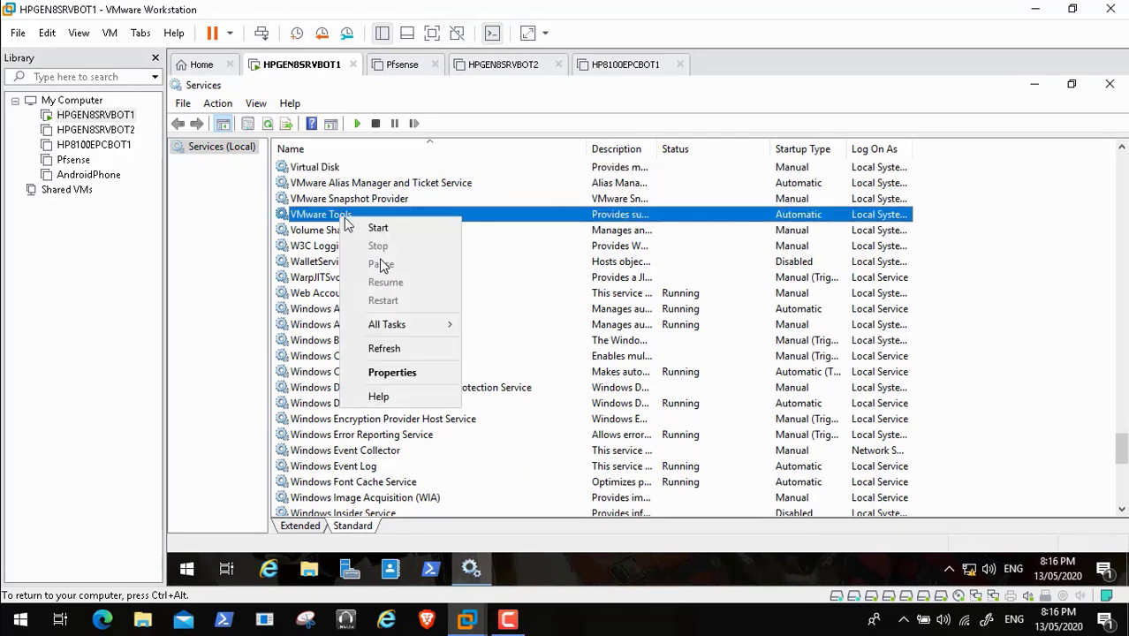
left_click(357, 223)
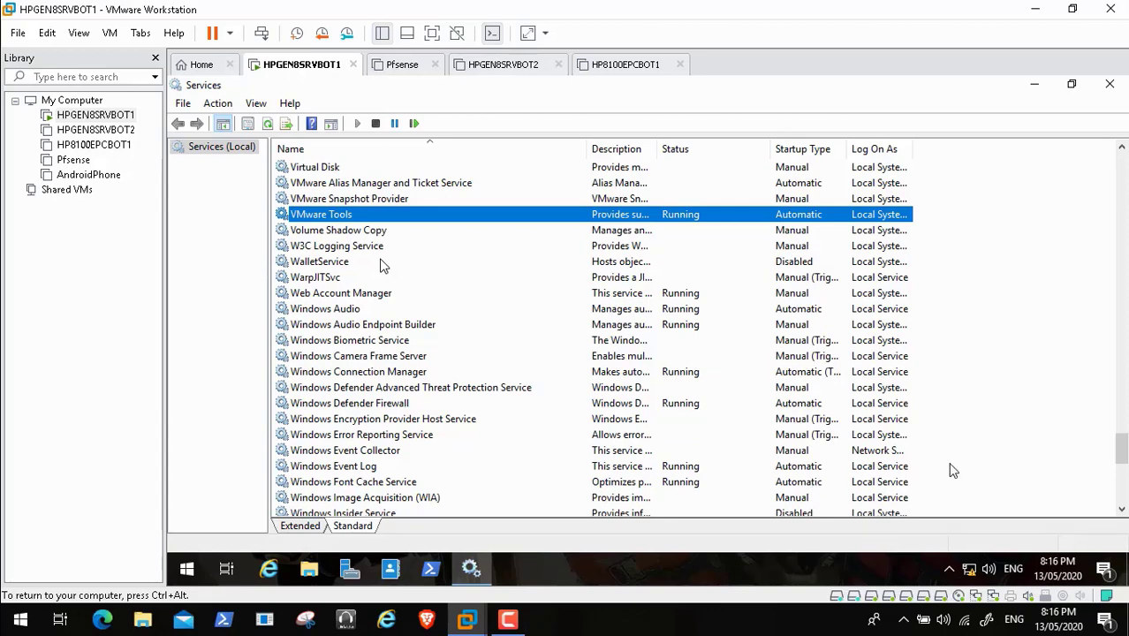
Start the Windows Internal Database service, retrying until it shows Running
left_click(1122, 510)
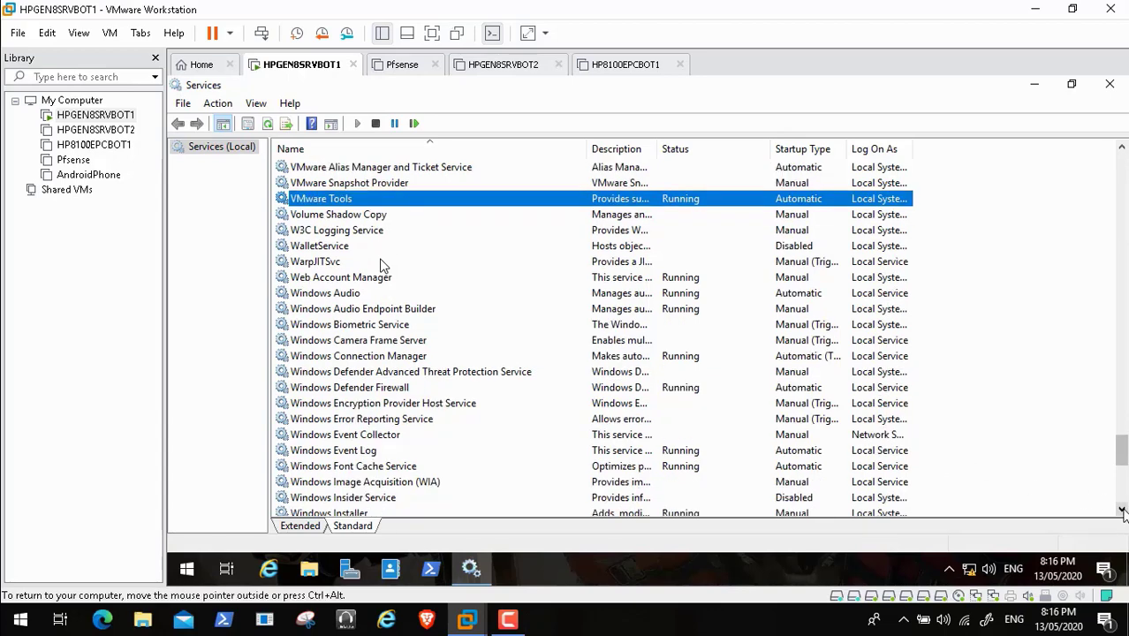
scroll(1122, 510, "down", 2)
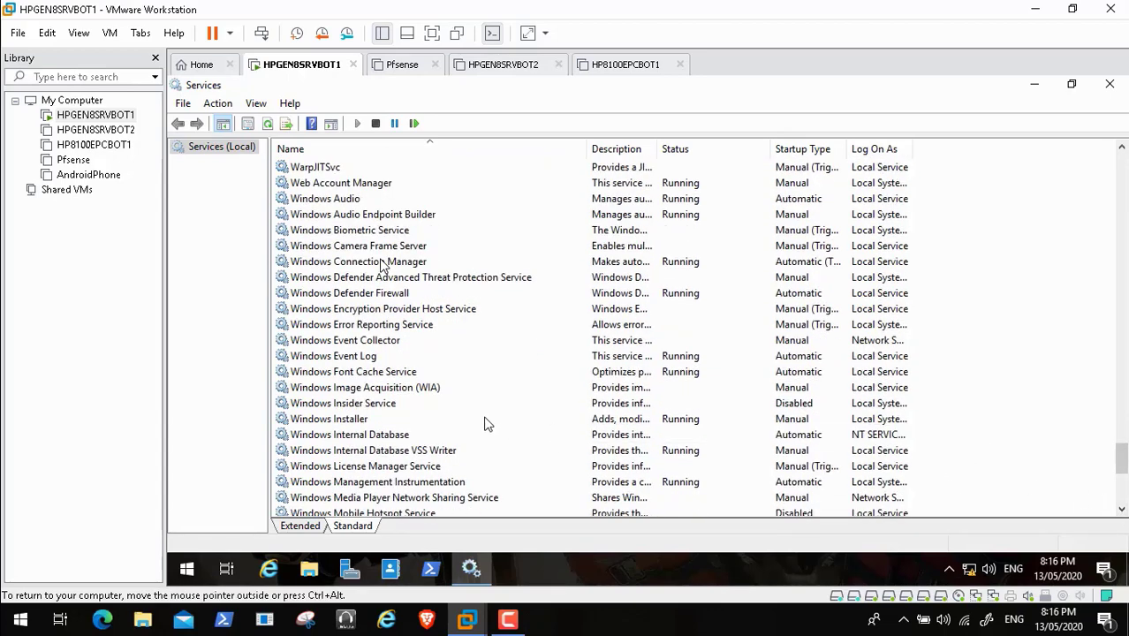
left_click(395, 440)
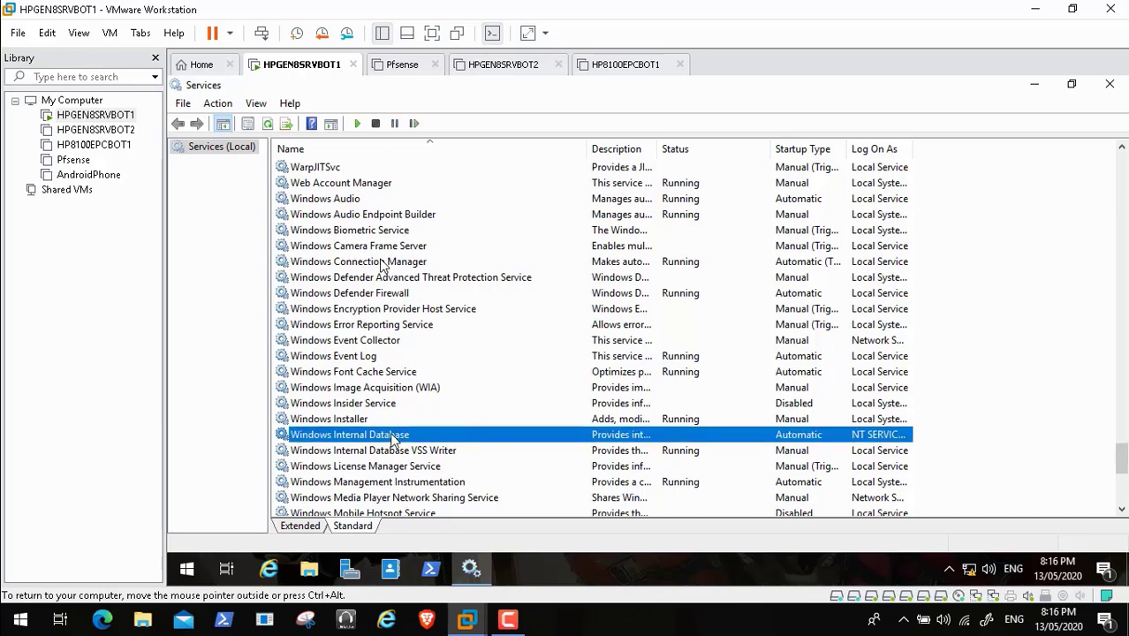
right_click(393, 436)
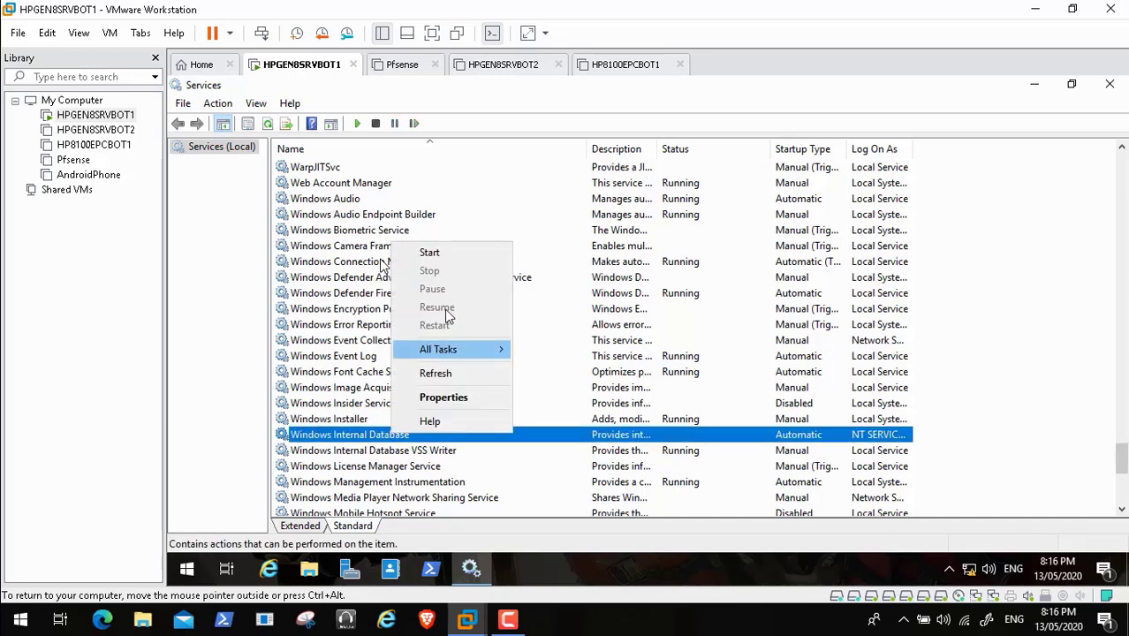
left_click(448, 255)
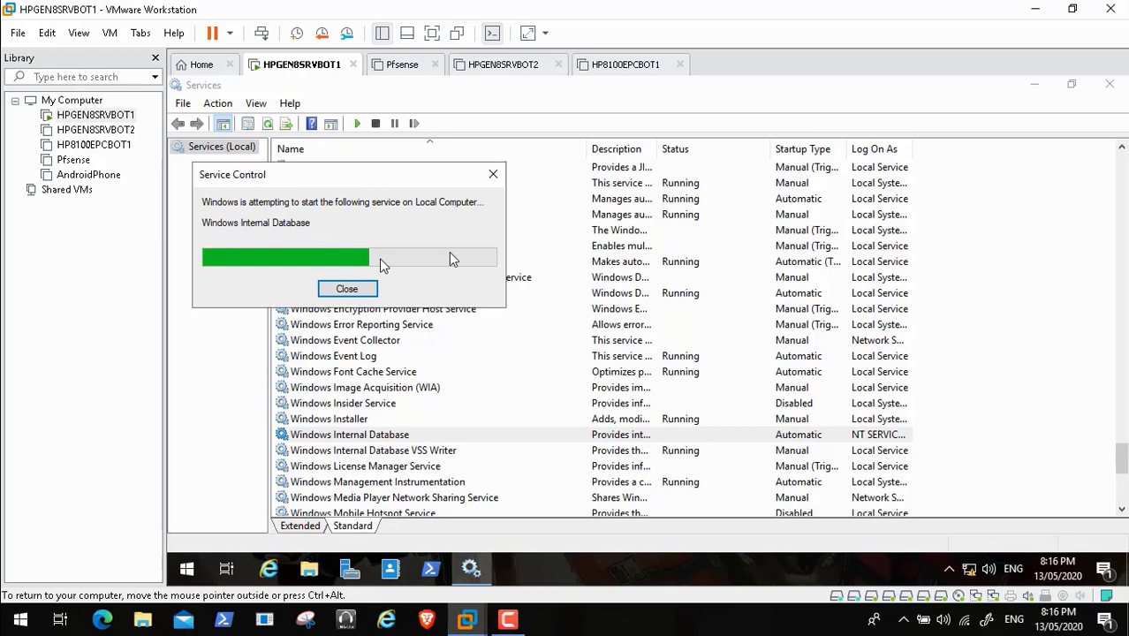
left_click(506, 621)
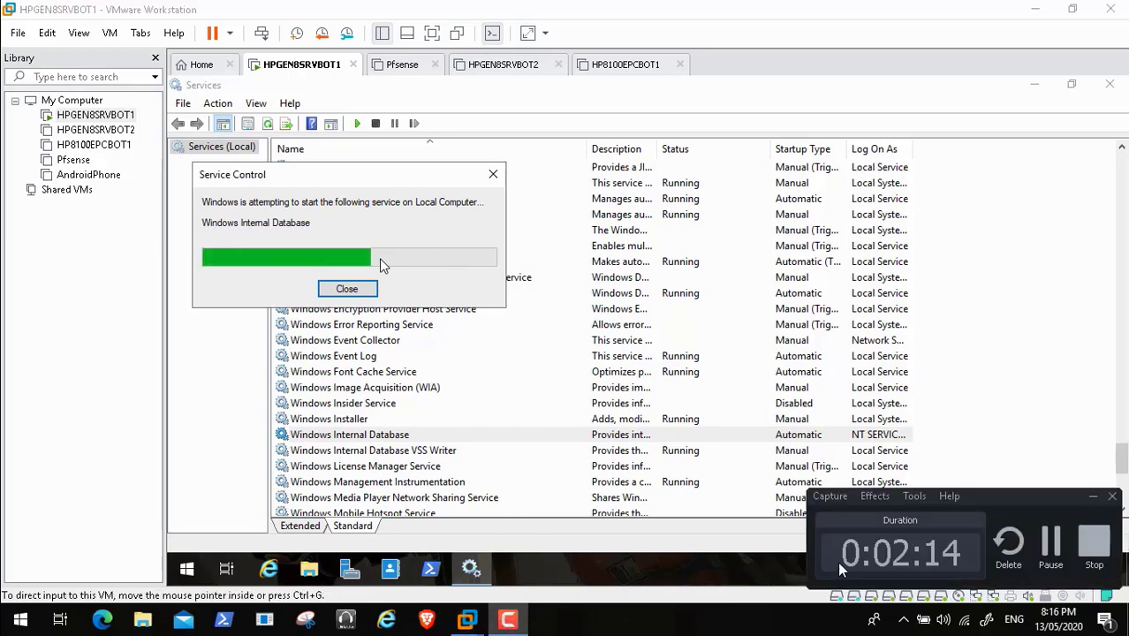
left_click(1051, 547)
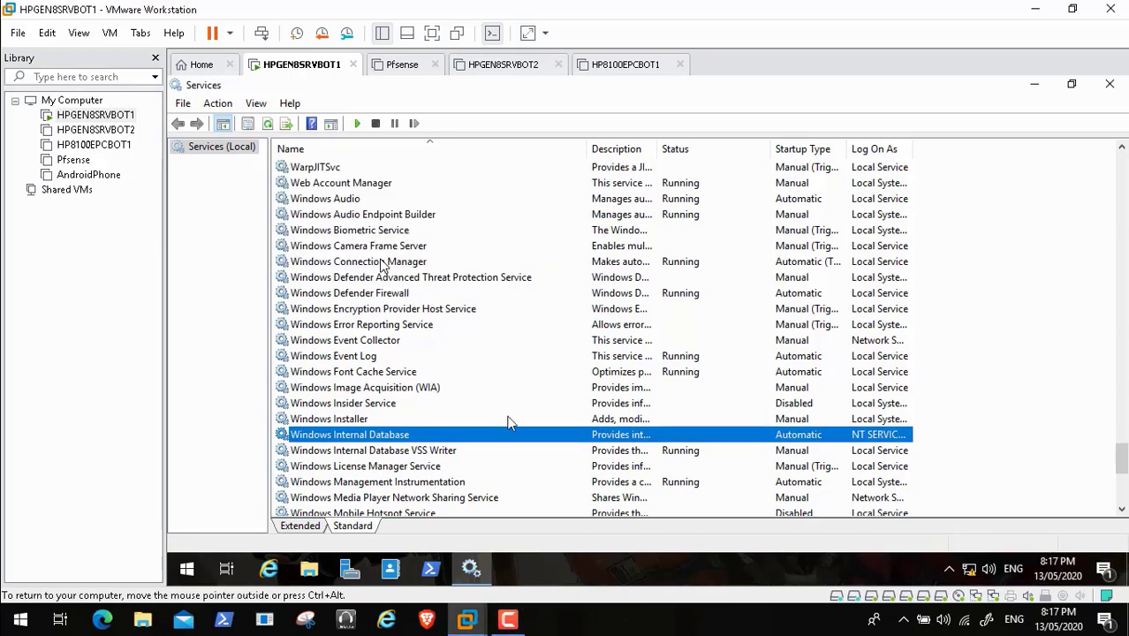
right_click(406, 435)
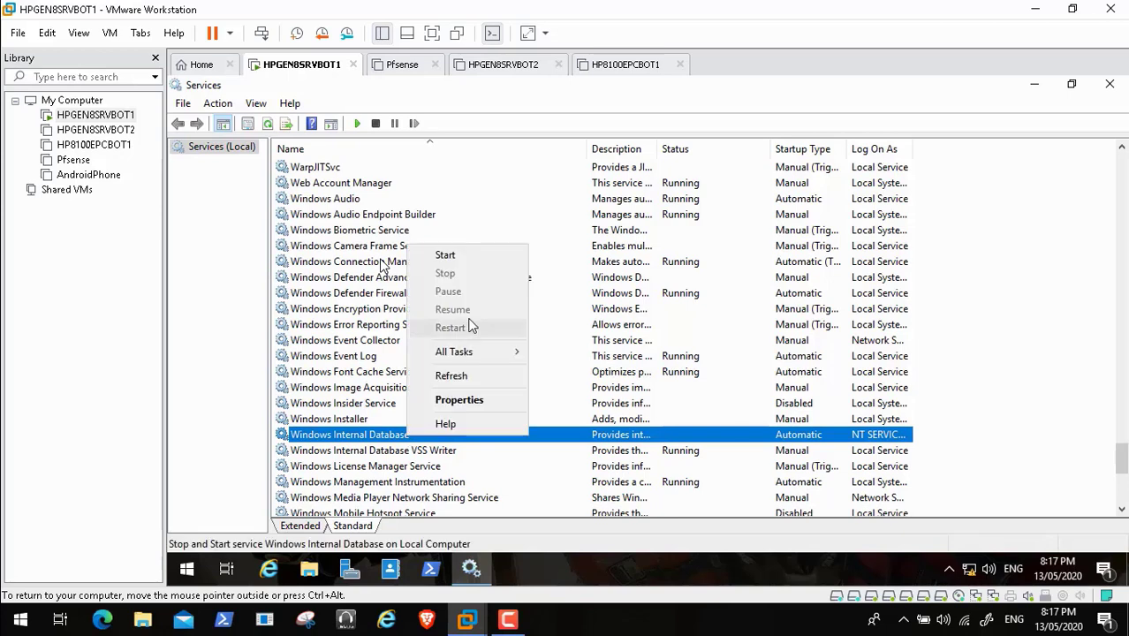
left_click(465, 256)
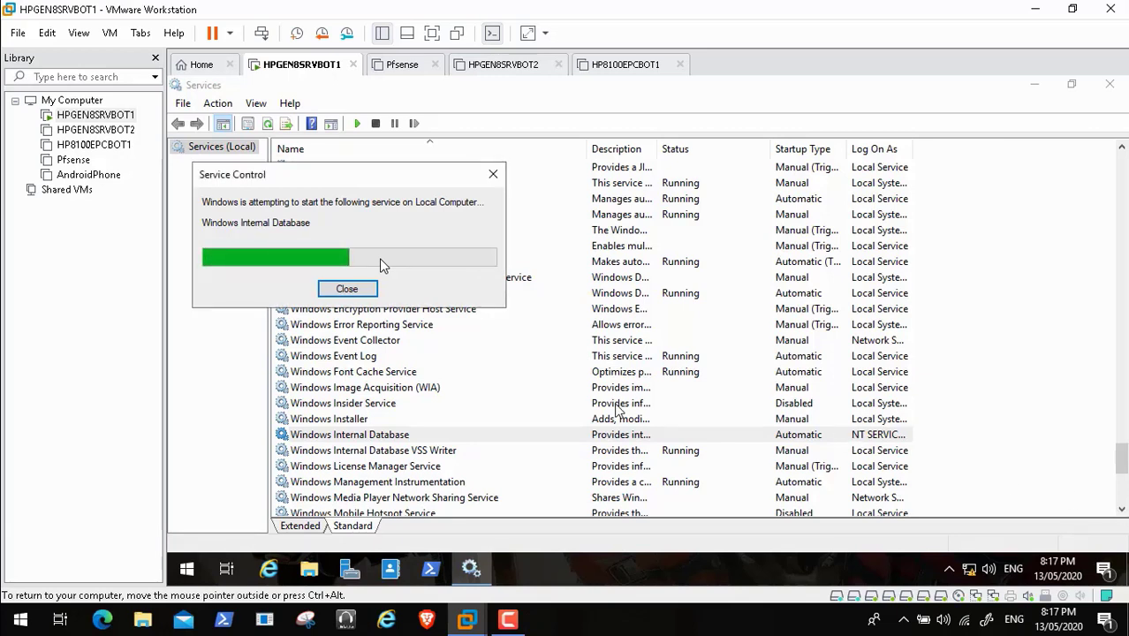
left_click(509, 620)
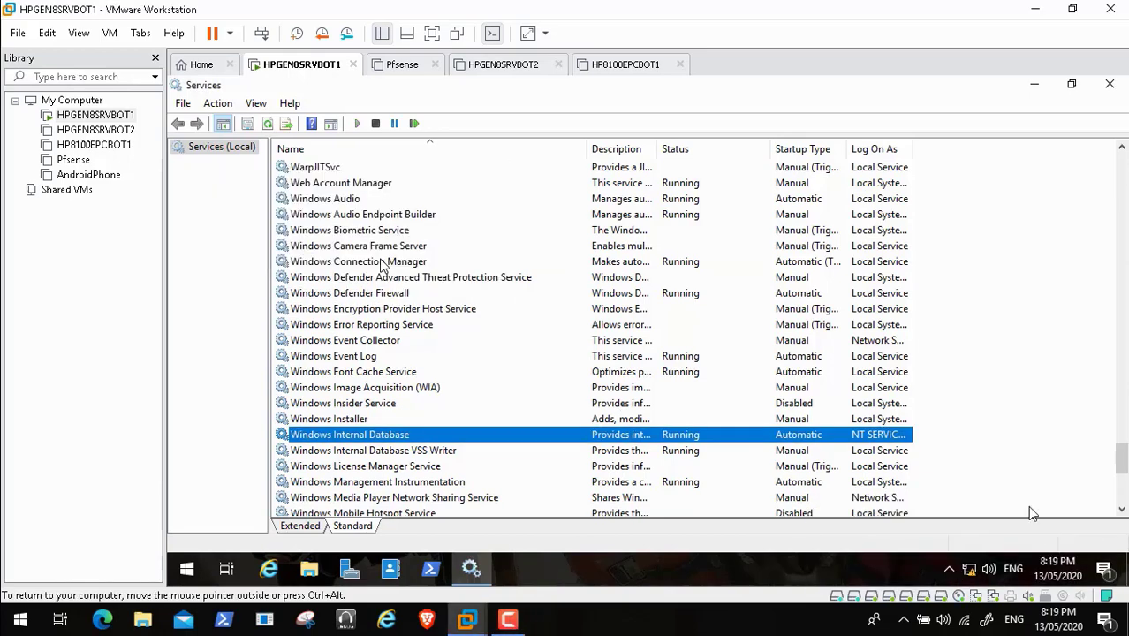
Start WSUS Service at the bottom of the list, then scroll back up to the SQL services
left_click(1120, 509)
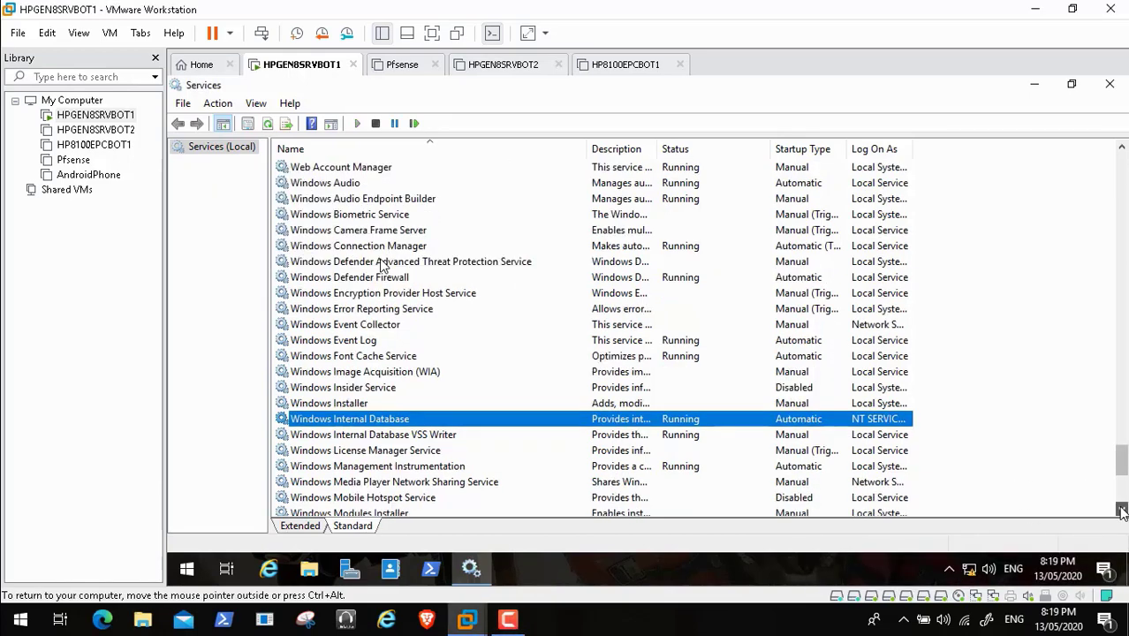
left_click(1120, 509)
left_click(1121, 509)
left_click(1120, 509)
left_click(1120, 509)
left_click(1120, 509)
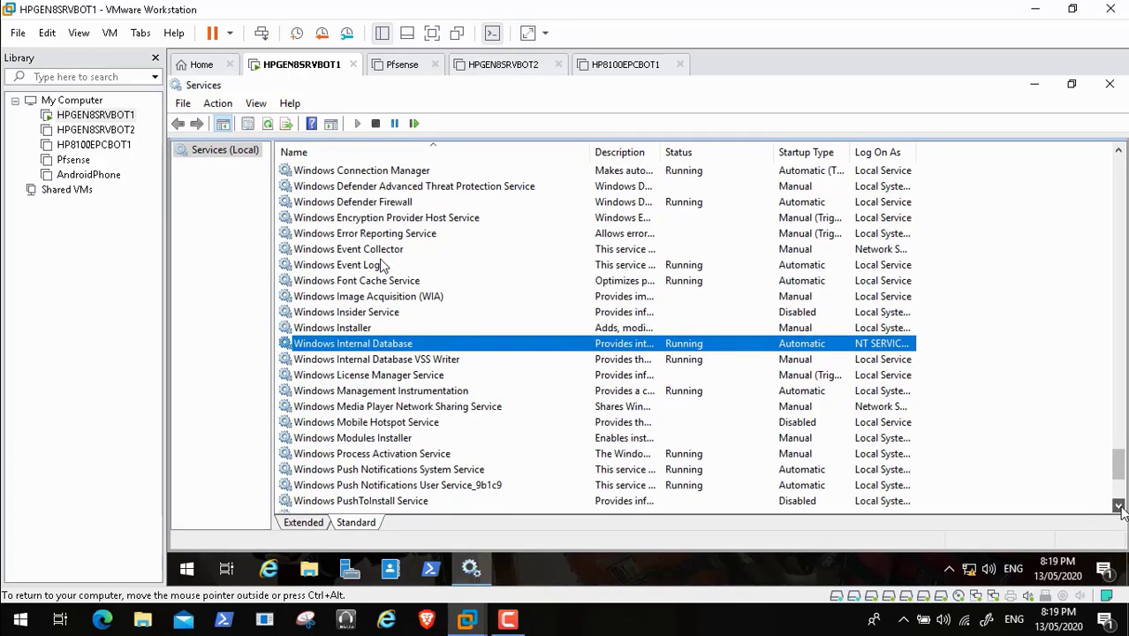
left_click(1120, 509)
left_click(1120, 509)
left_click(1120, 509)
left_click(1120, 509)
left_click(1120, 508)
left_click(1120, 509)
left_click(1120, 509)
left_click(1120, 508)
left_click(1120, 509)
left_click(1120, 509)
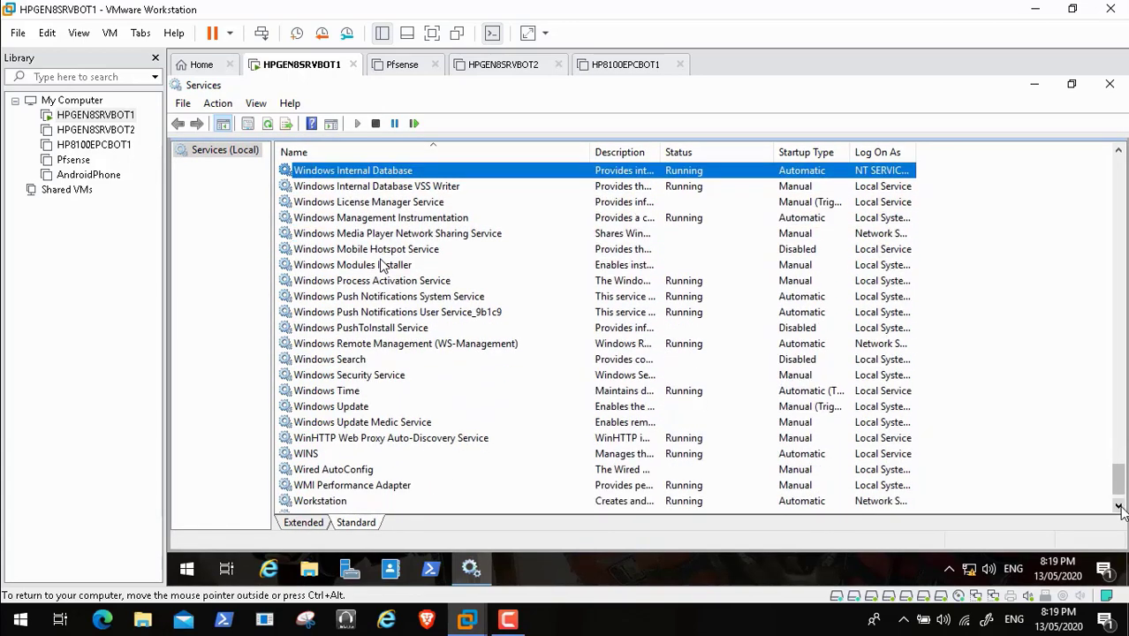
left_click(1121, 509)
left_click(1120, 509)
left_click(1121, 509)
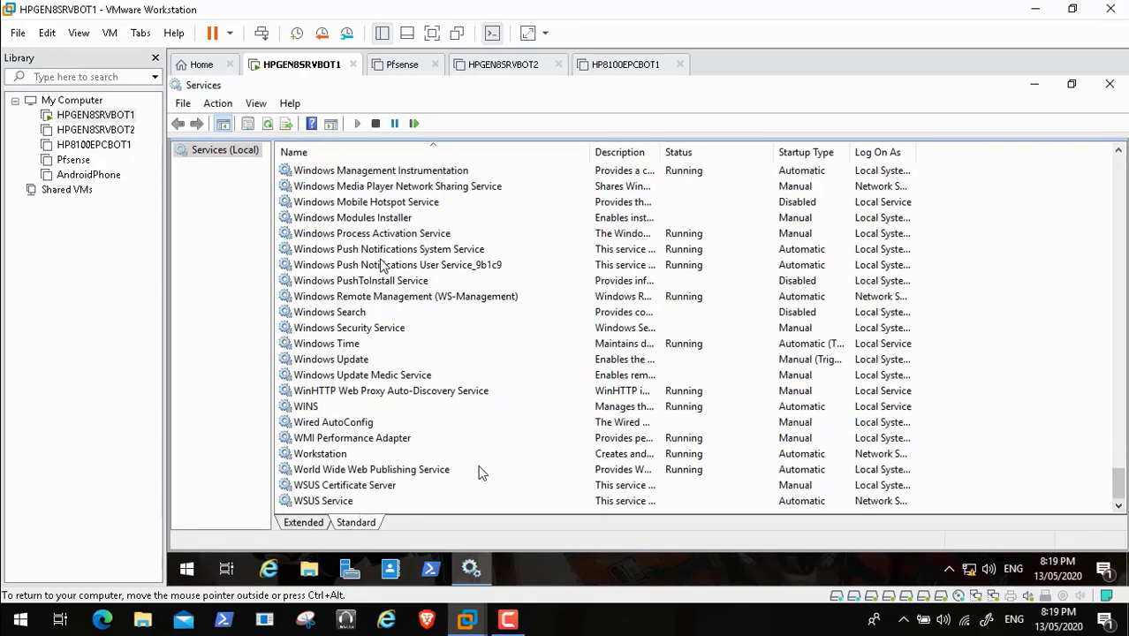
left_click(324, 502)
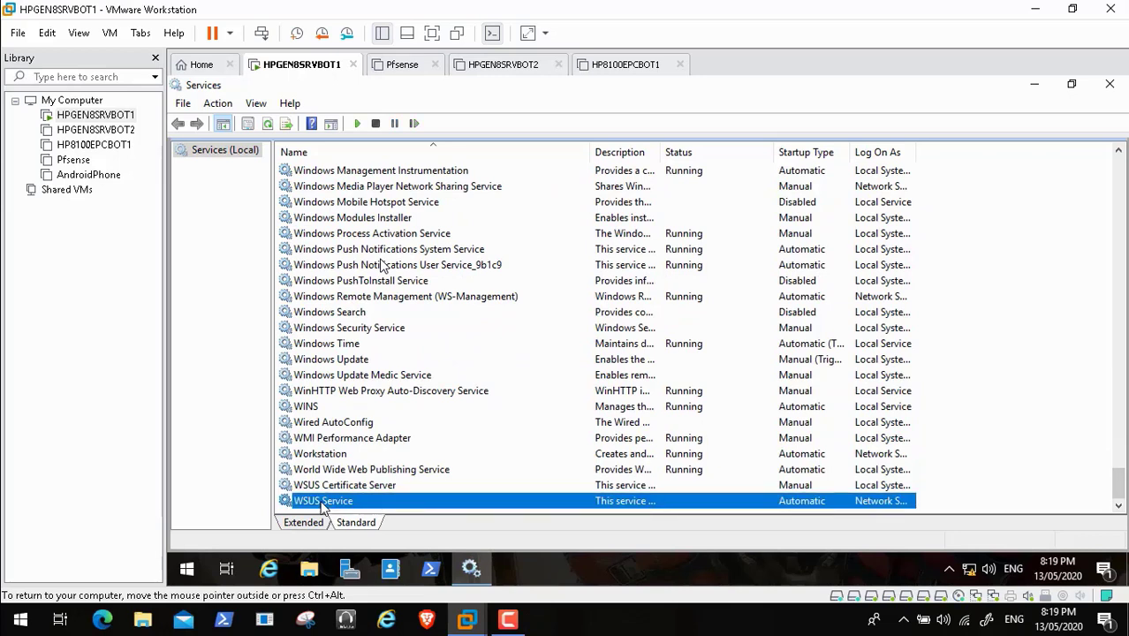
right_click(321, 503)
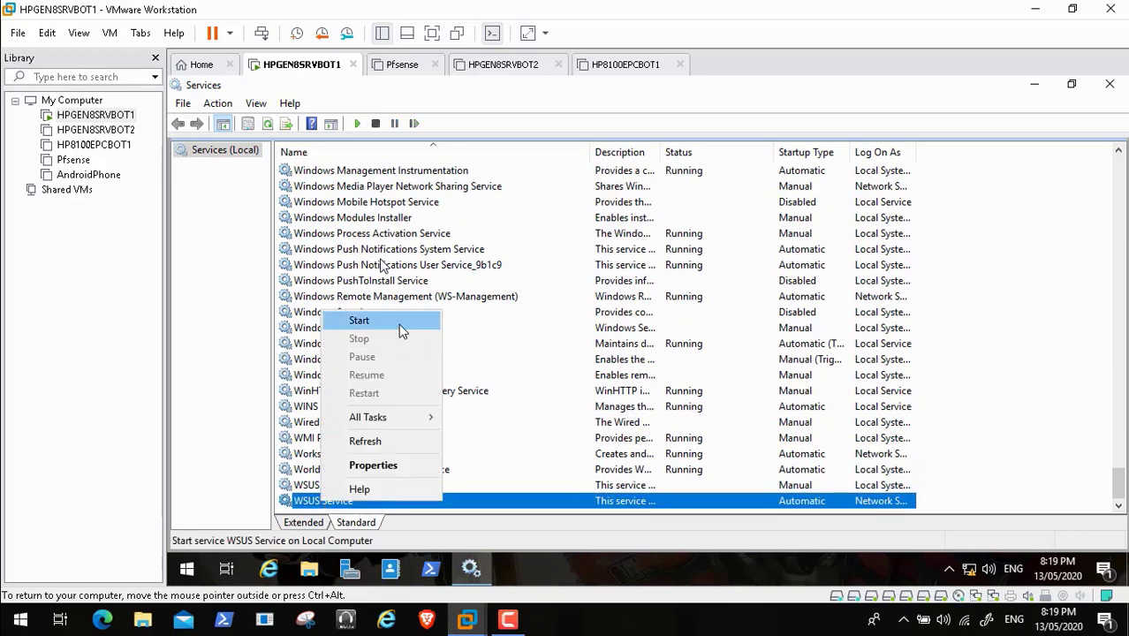
left_click(399, 325)
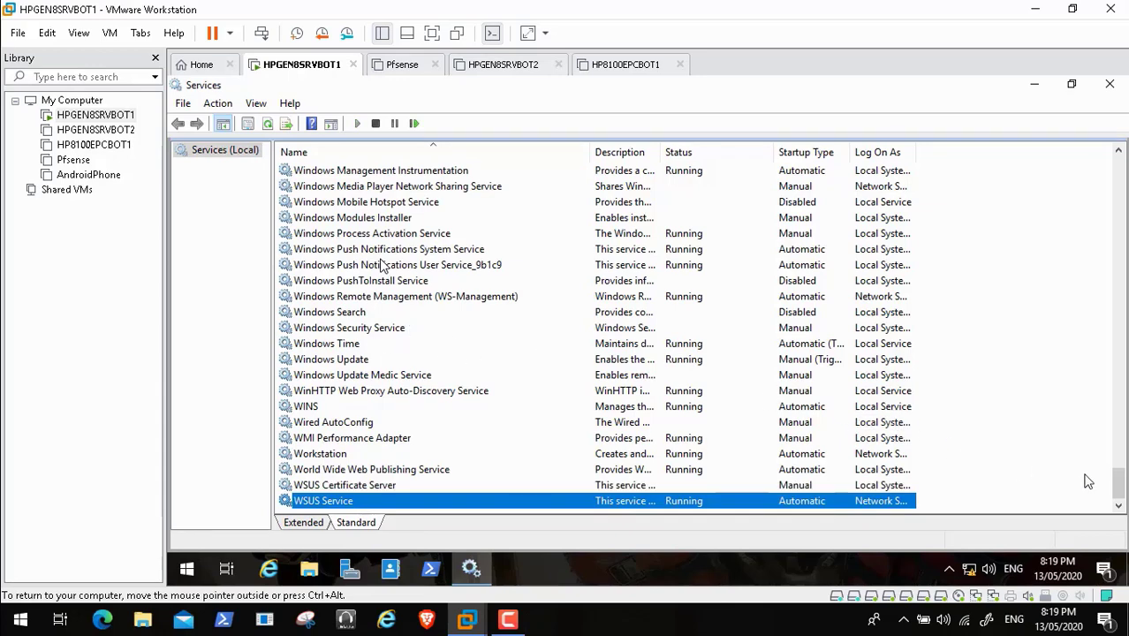
left_click_drag(1119, 488, 1118, 391)
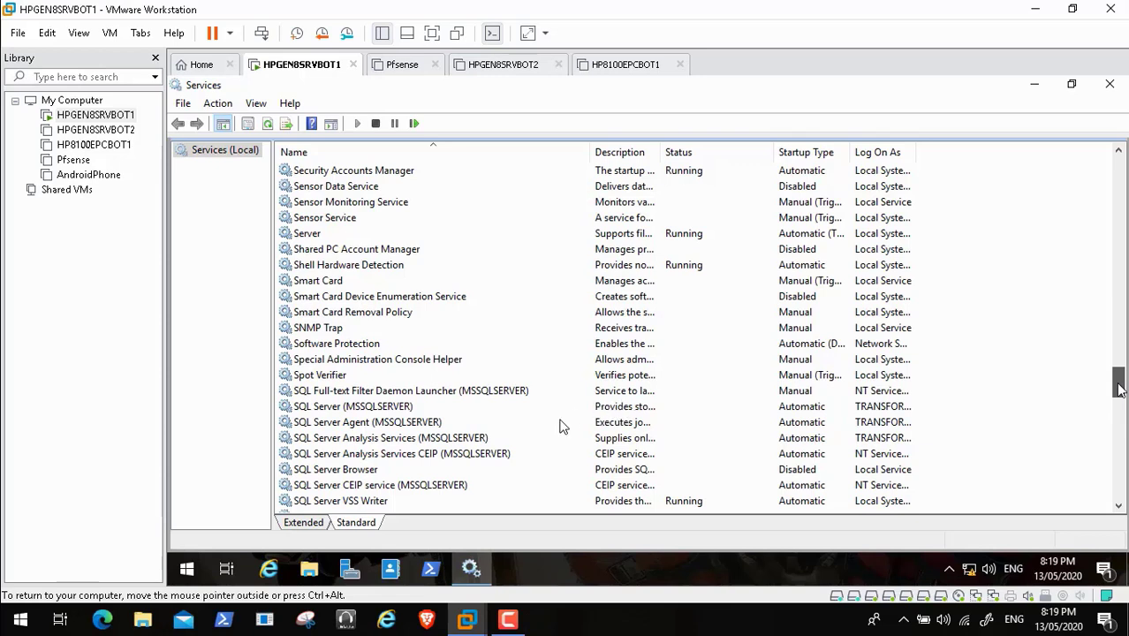
Try starting SQL Server (MSSQLSERVER), dismiss the Error 1069 message, and open its Properties
mouse_move(164, 629)
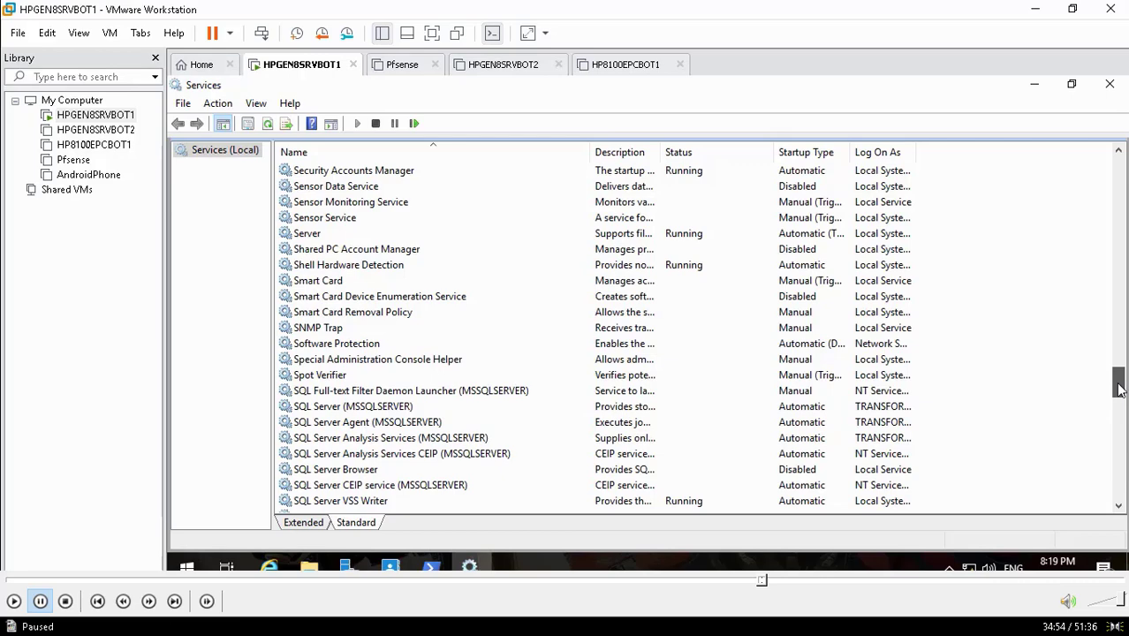
left_click(14, 600)
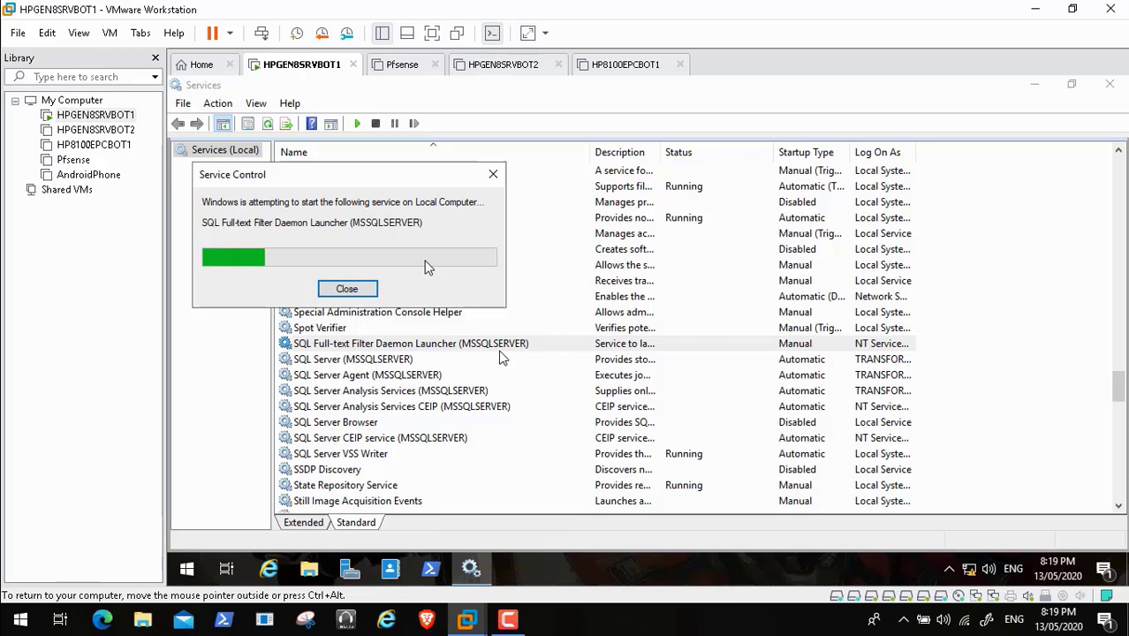
left_click(397, 364)
right_click(397, 364)
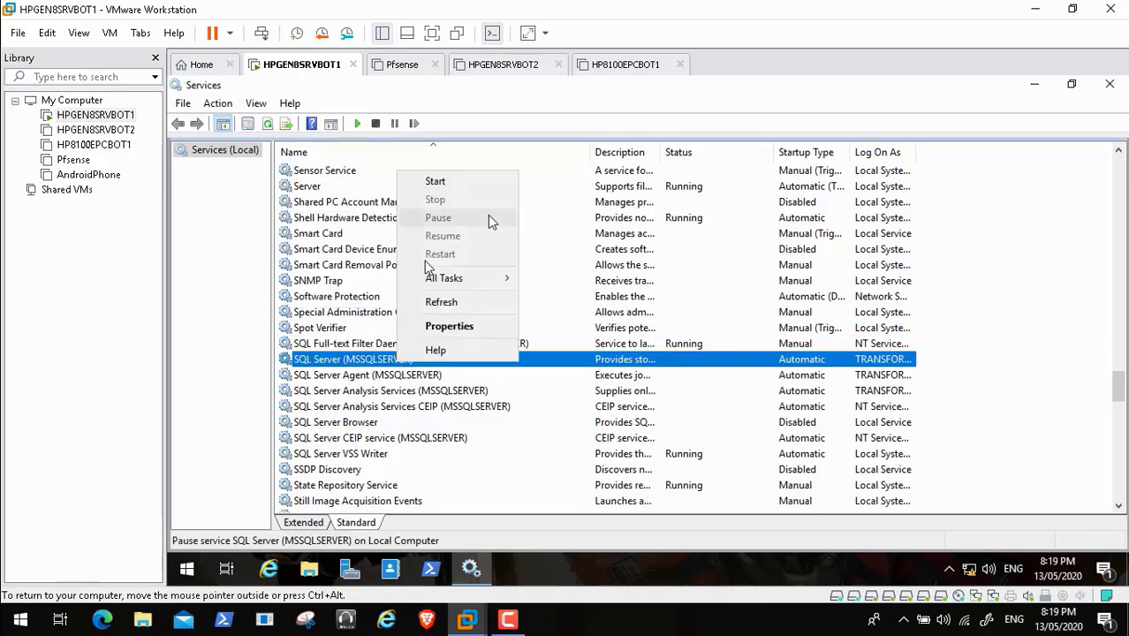
left_click(468, 187)
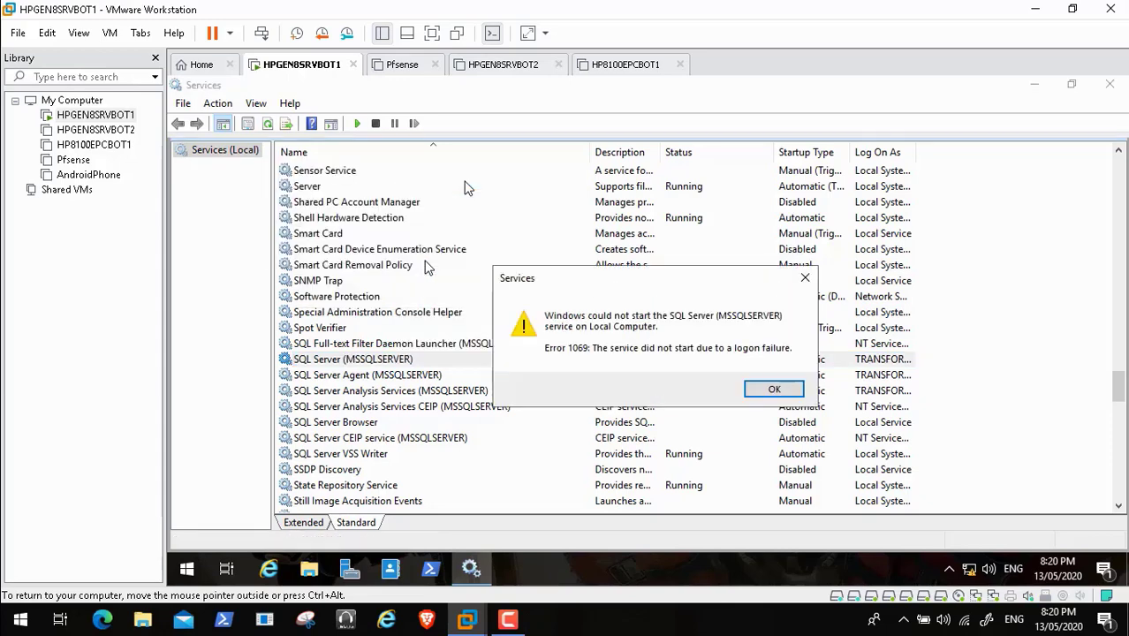
left_click(774, 391)
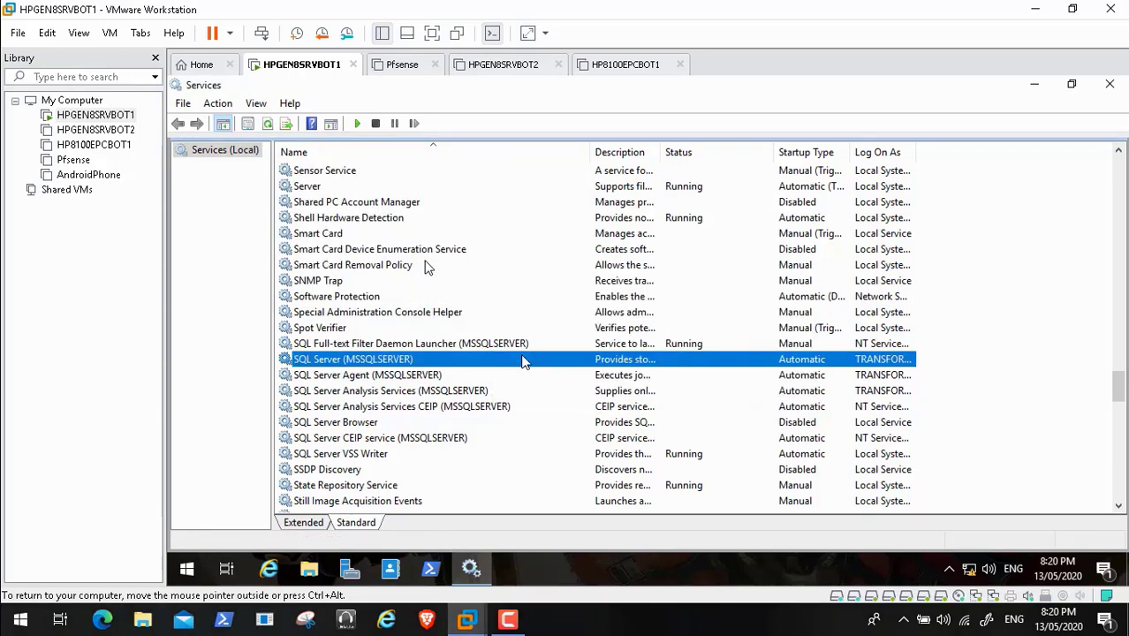
right_click(405, 359)
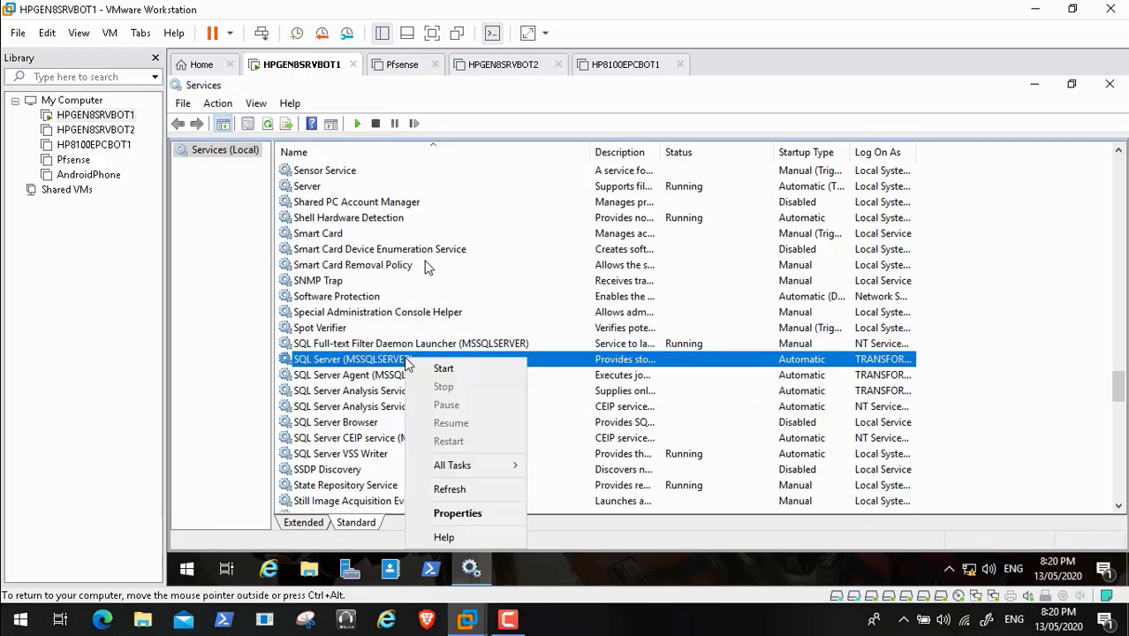
left_click(457, 514)
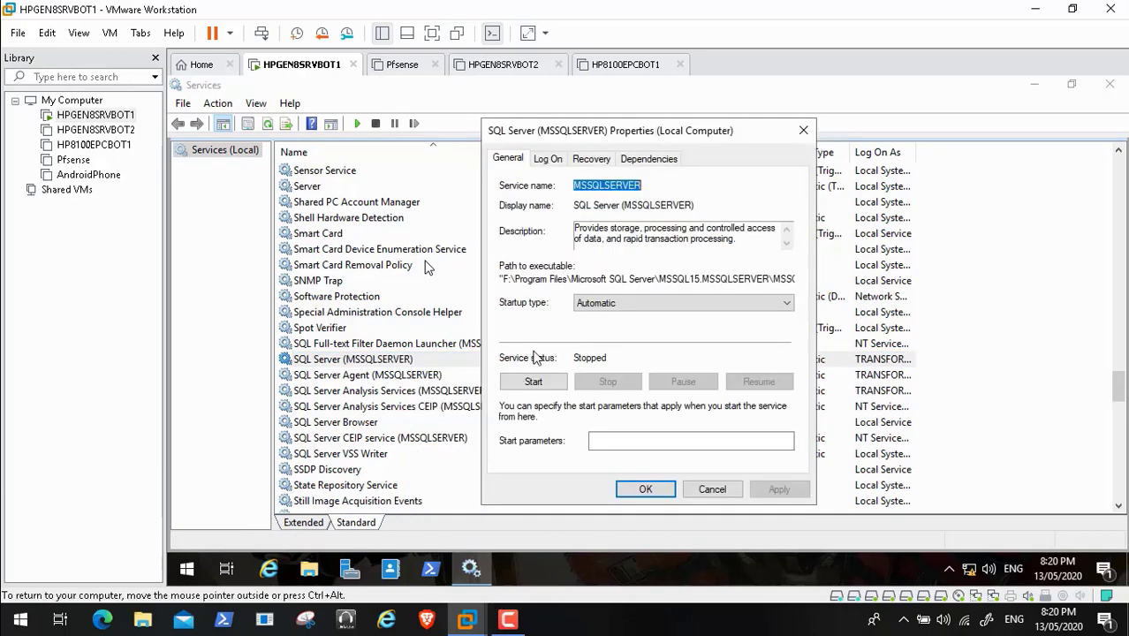
On the Log On tab, re-enter the service account password and confirmation, apply, and close Properties
left_click(548, 160)
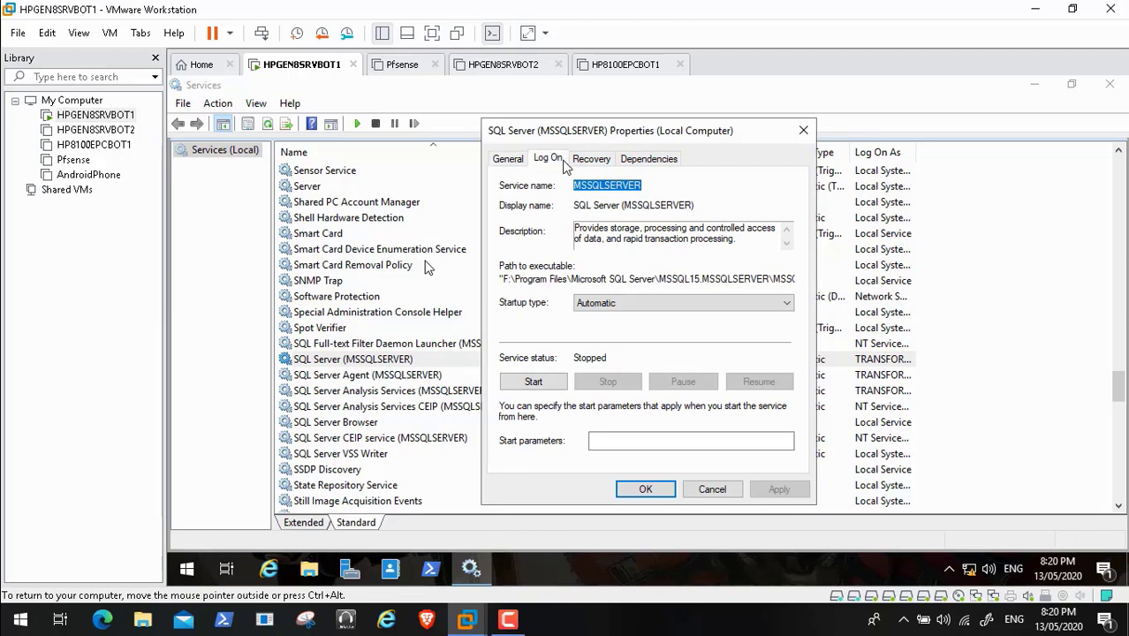
left_click(704, 268)
key("BackSpace")
key("BackSpace")
key("BackSpace")
key("BackSpace")
key("BackSpace")
key("BackSpace")
key("BackSpace")
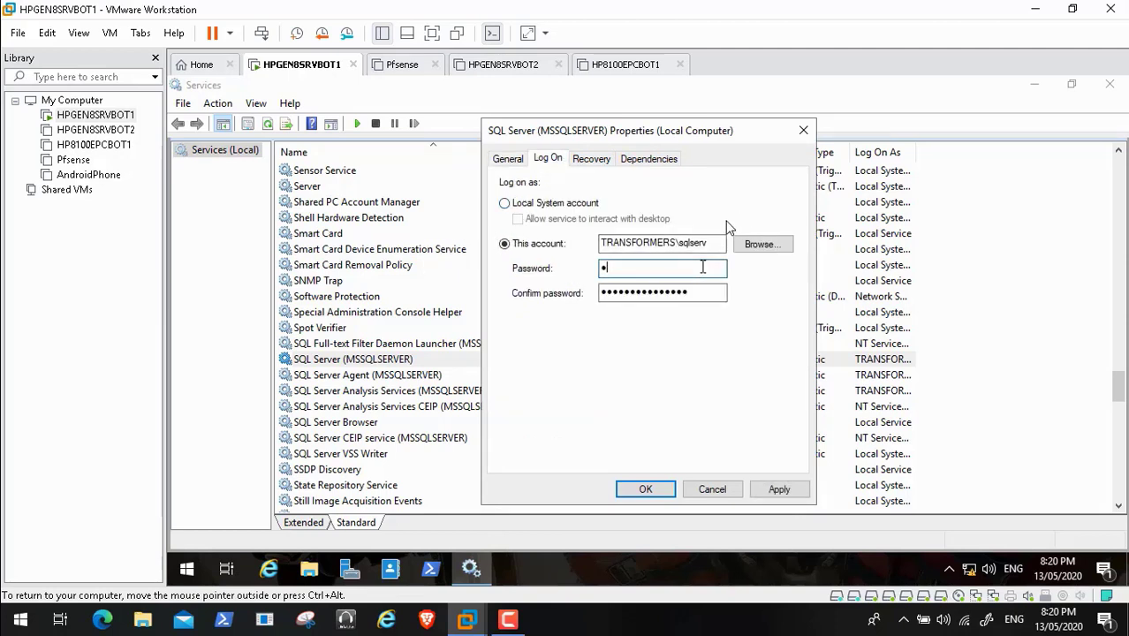
type("•••••••••")
key("Tab")
key("BackSpace")
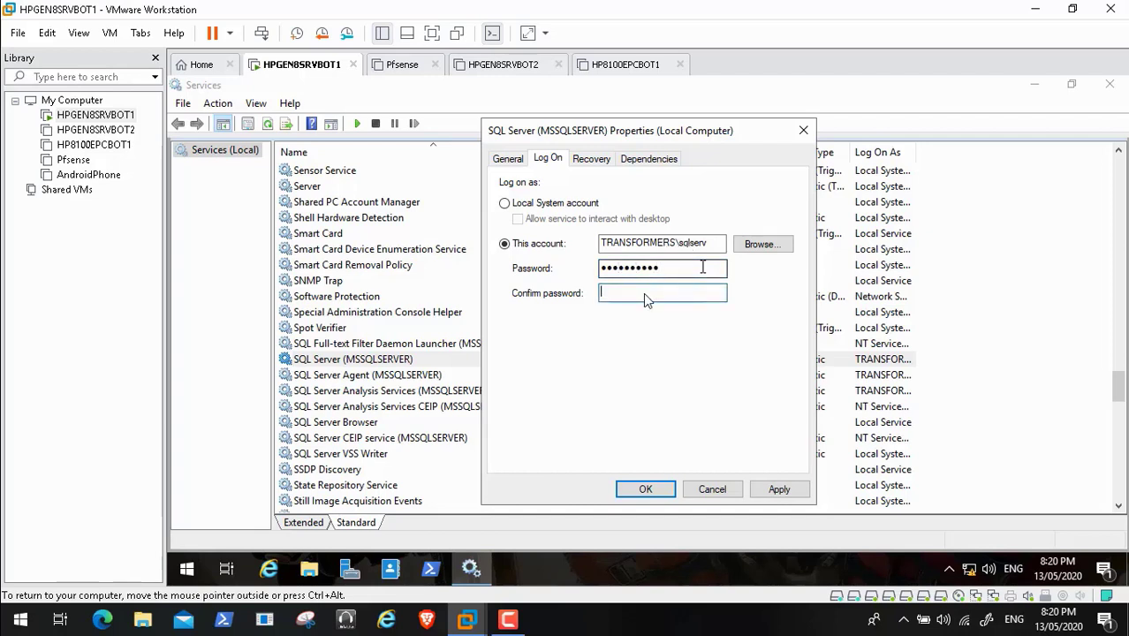
type("••••••••••")
left_click(780, 488)
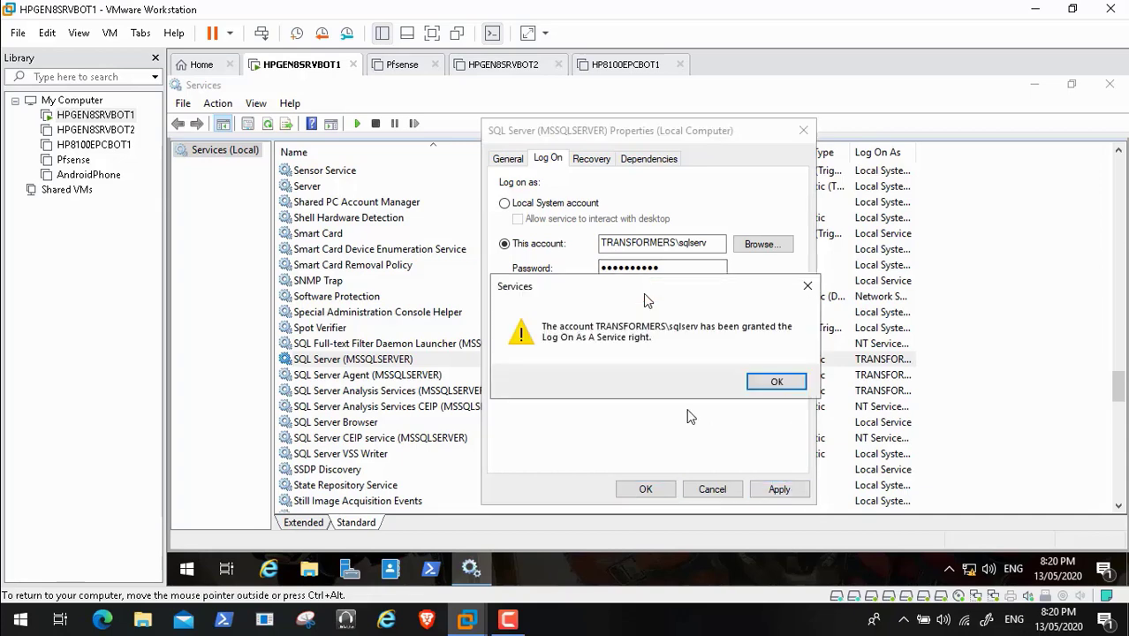
left_click(775, 381)
left_click(646, 488)
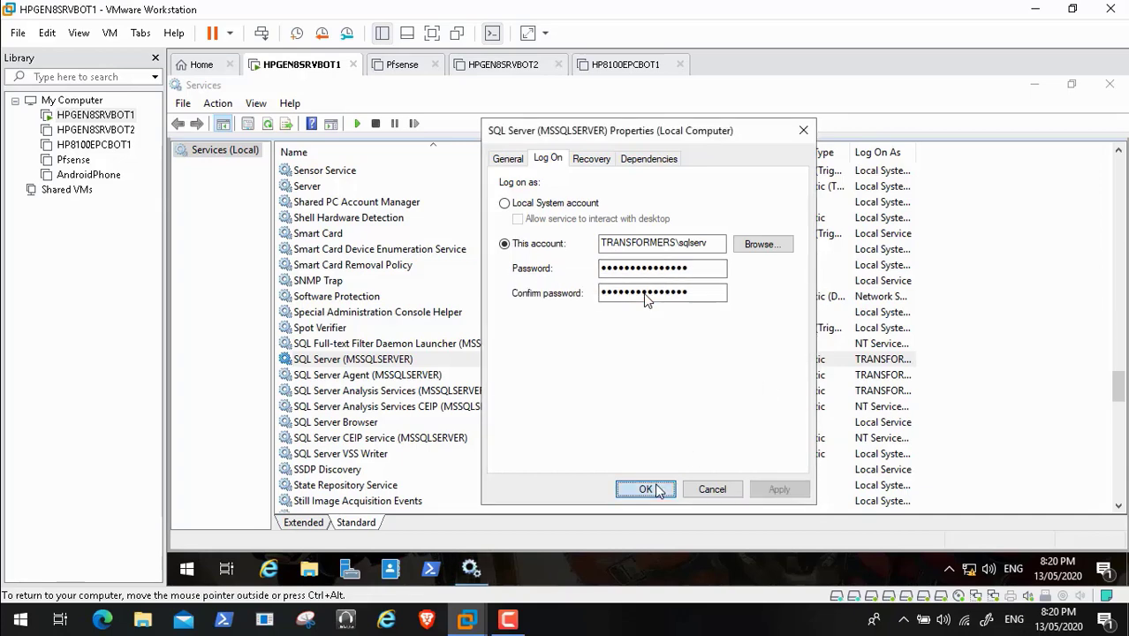
Start the SQL Server (MSSQLSERVER) service
right_click(371, 366)
left_click(389, 370)
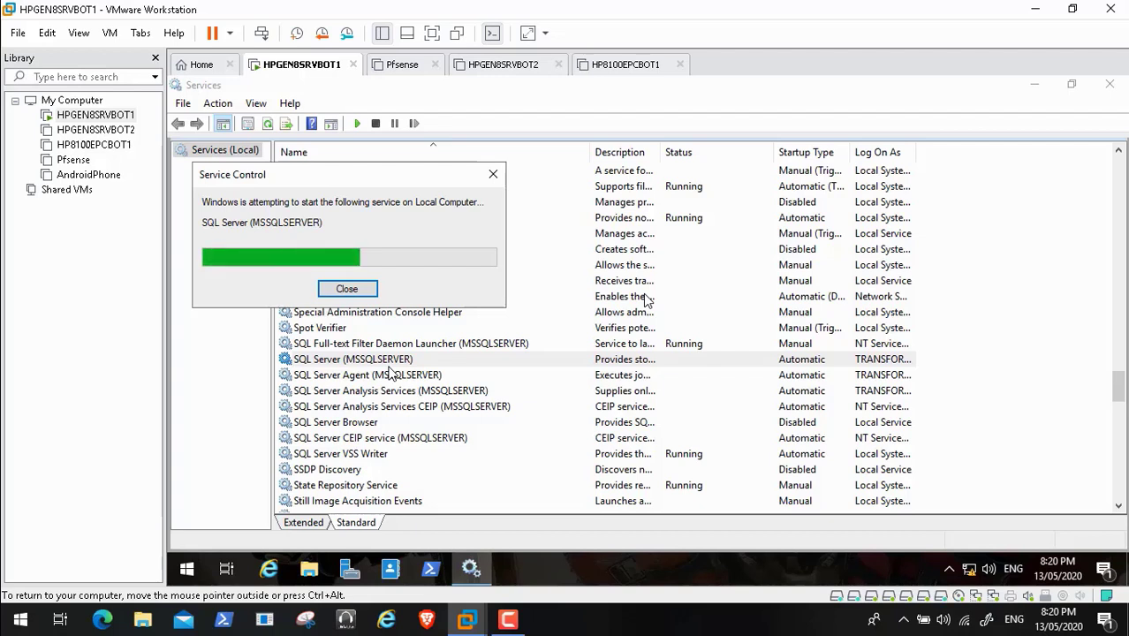
mouse_move(732, 607)
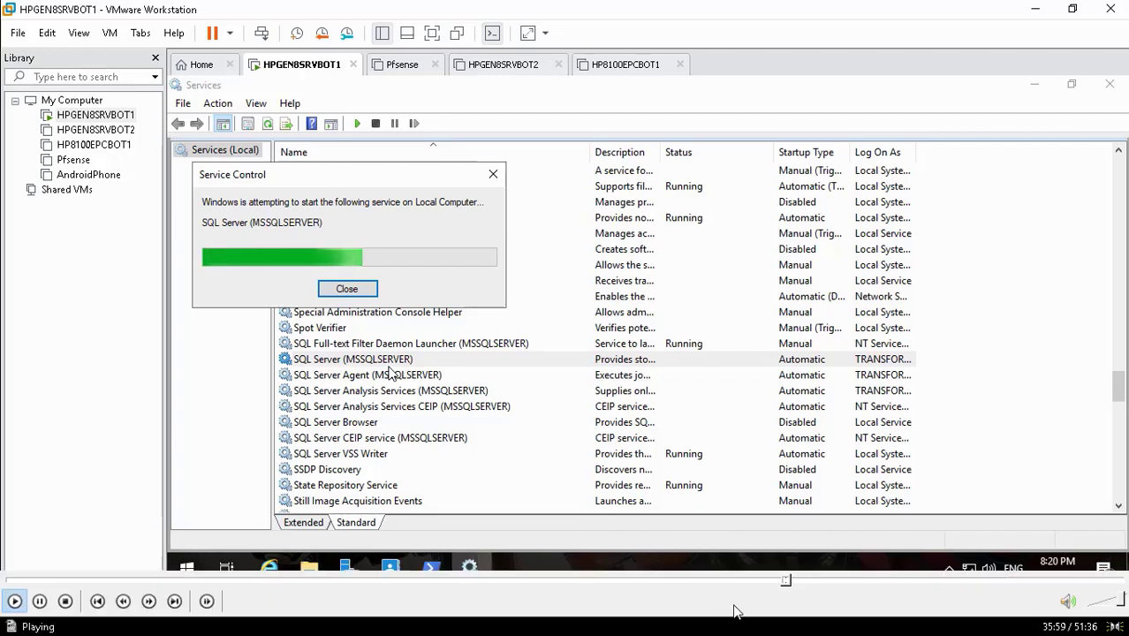
left_click_drag(791, 584, 801, 585)
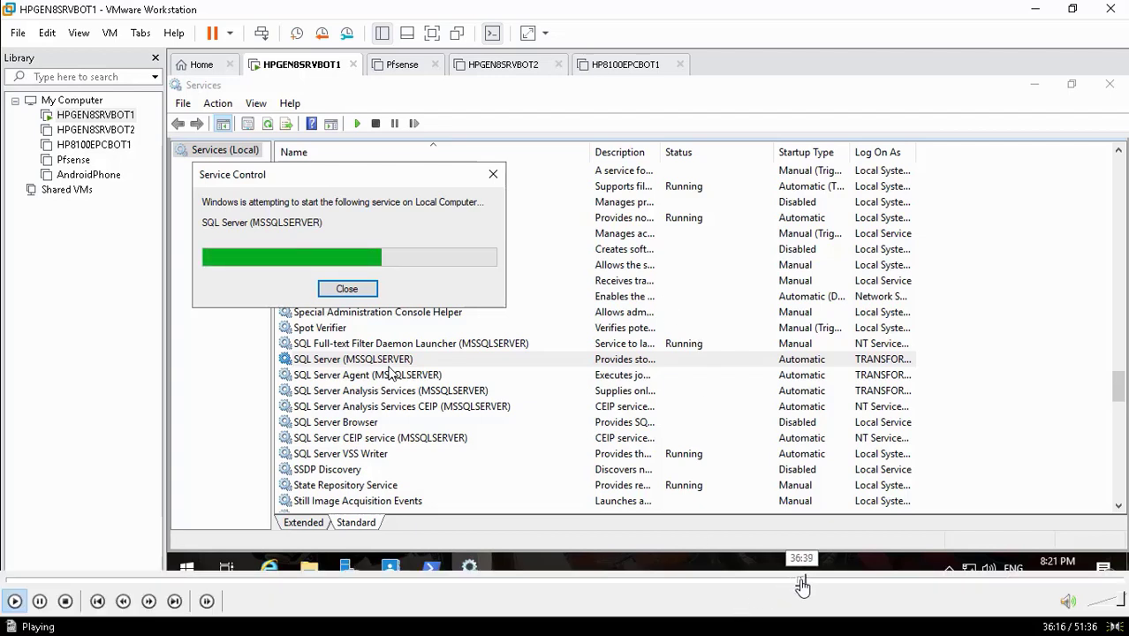
left_click(811, 585)
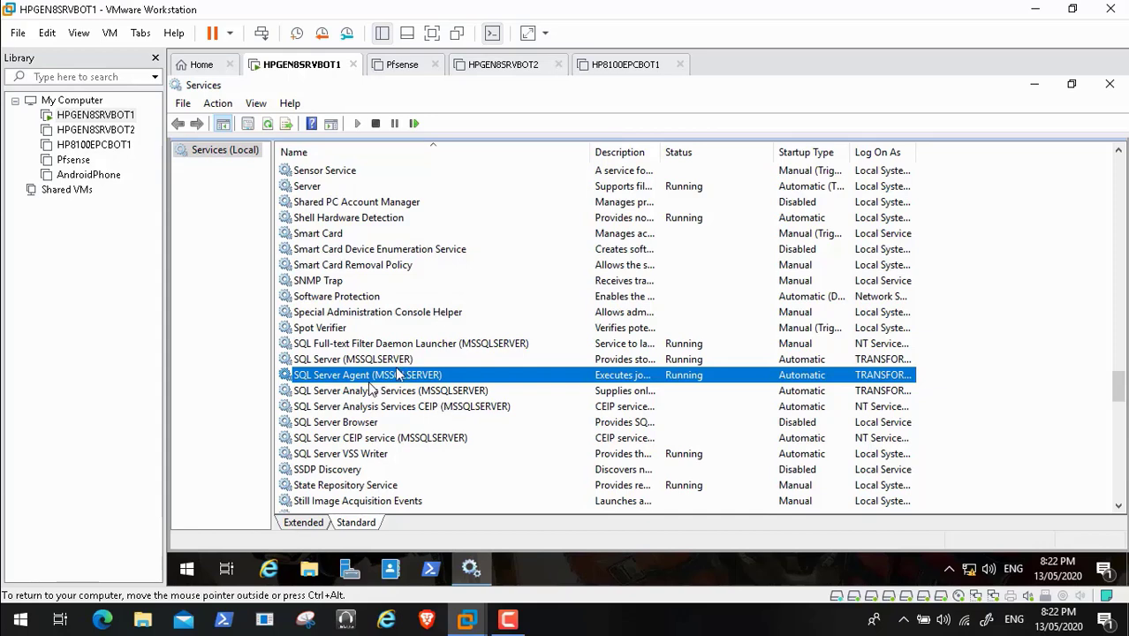
Check the Analysis Services and SQL Server VSS Writer entries, then minimize Services to show the desktop
left_click(395, 394)
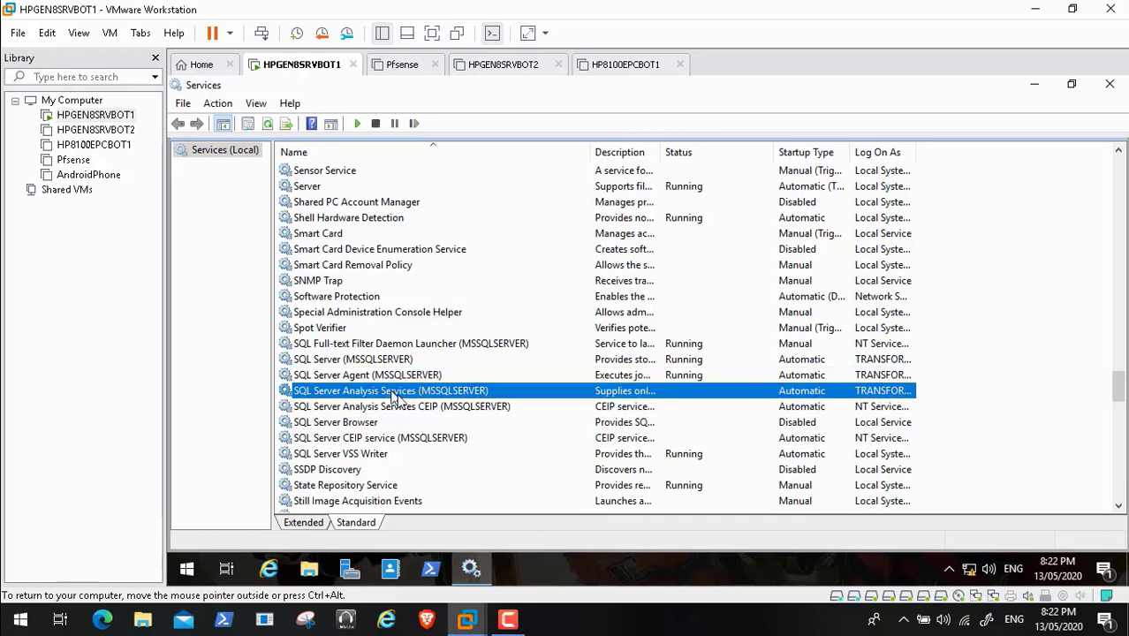
mouse_move(694, 600)
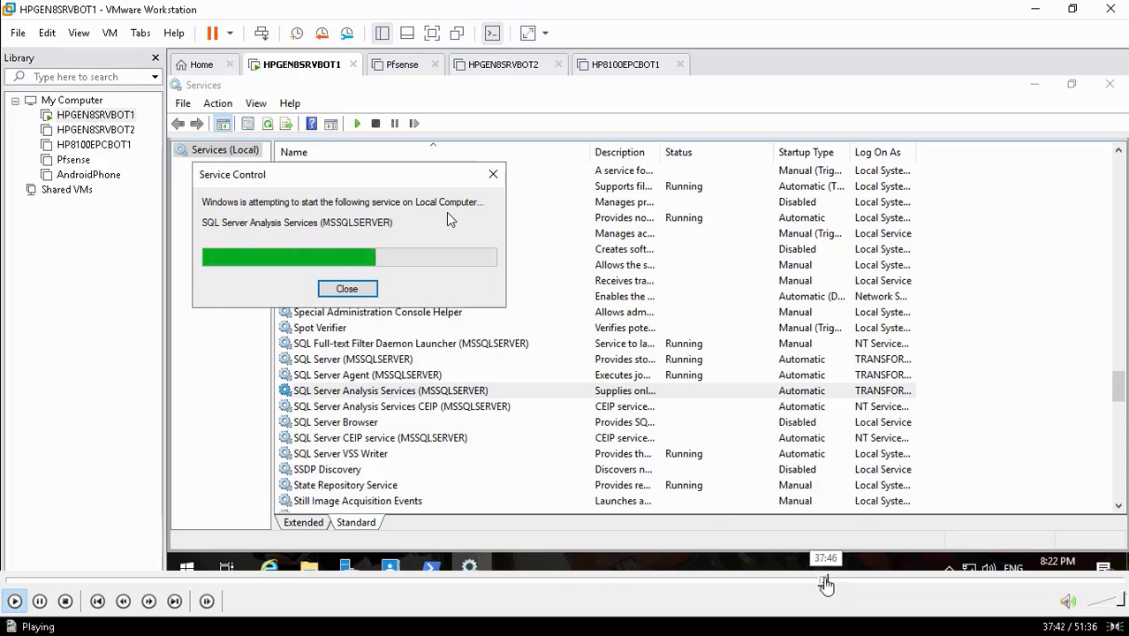
left_click(837, 580)
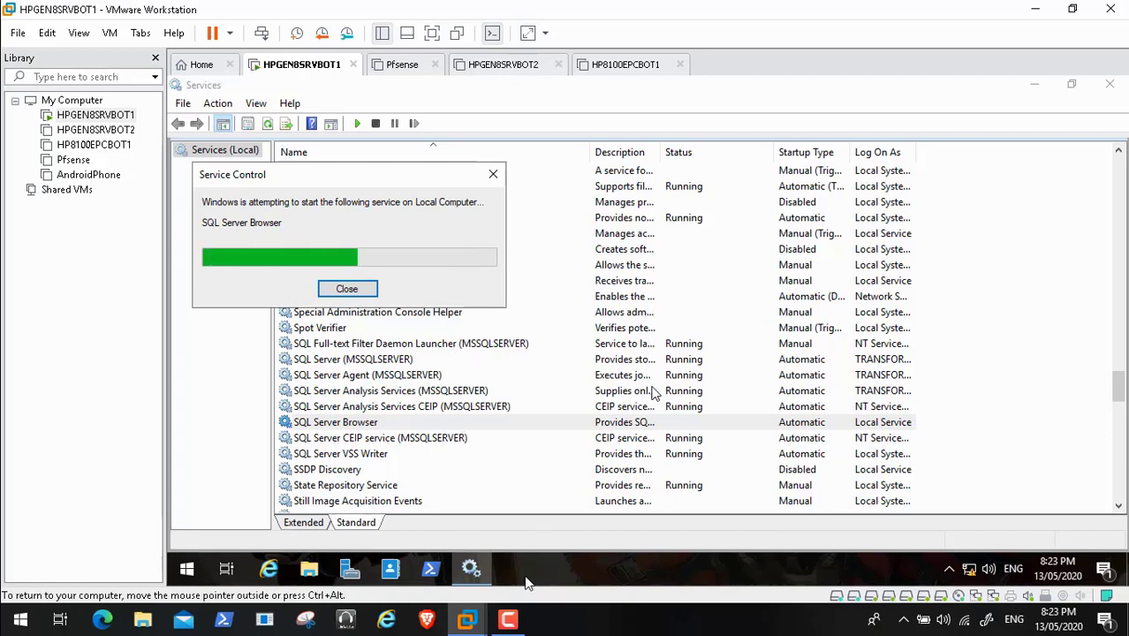
left_click(508, 620)
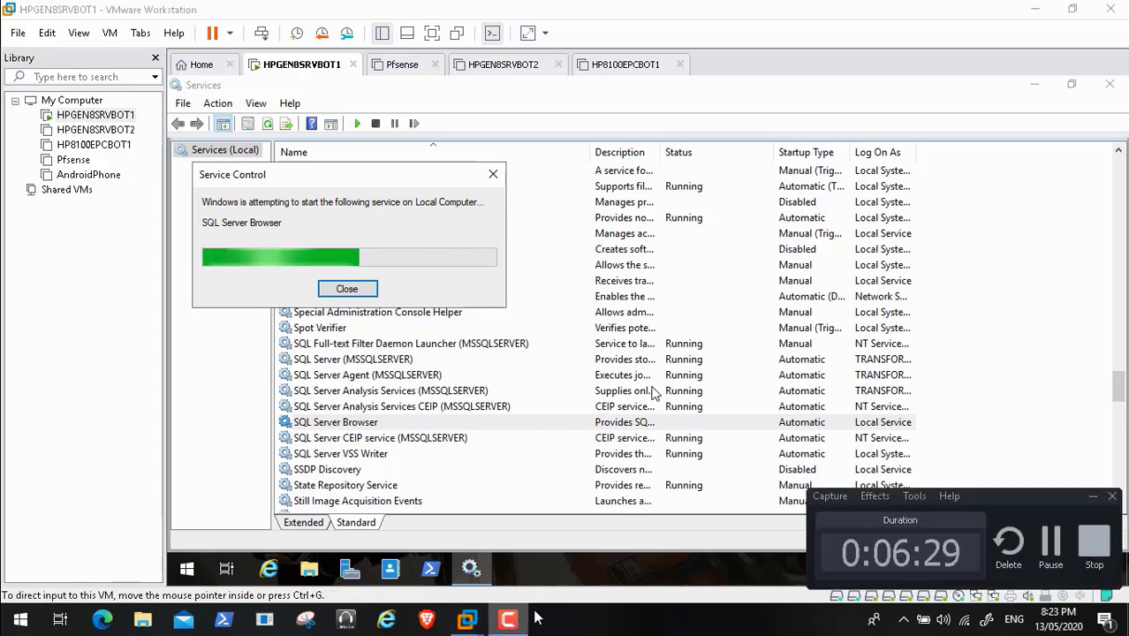
left_click(1051, 538)
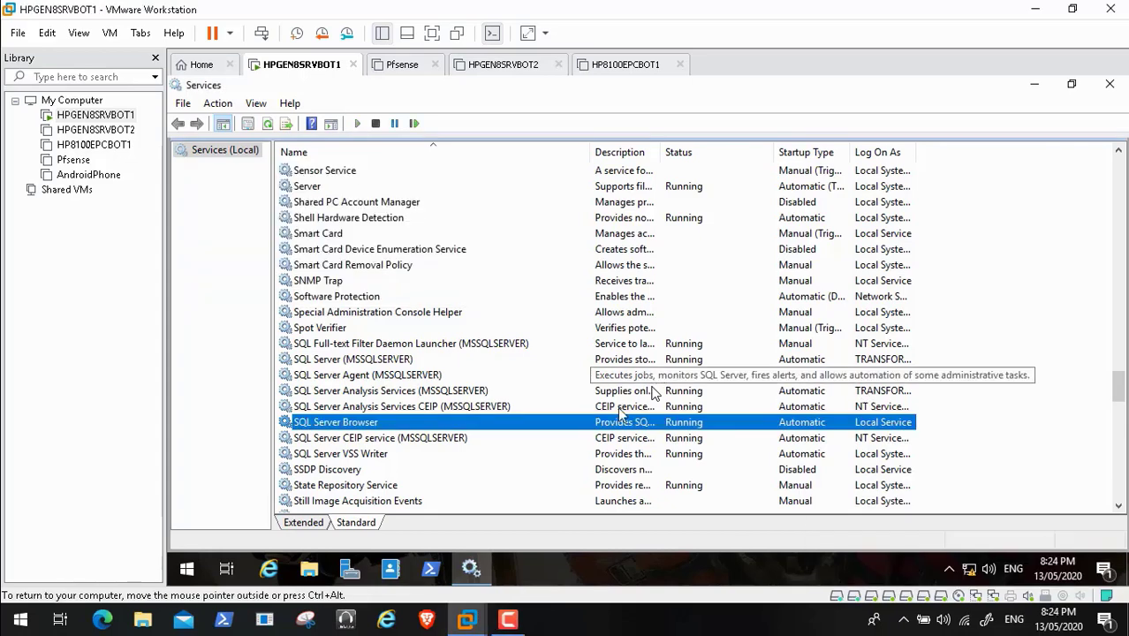
left_click(482, 455)
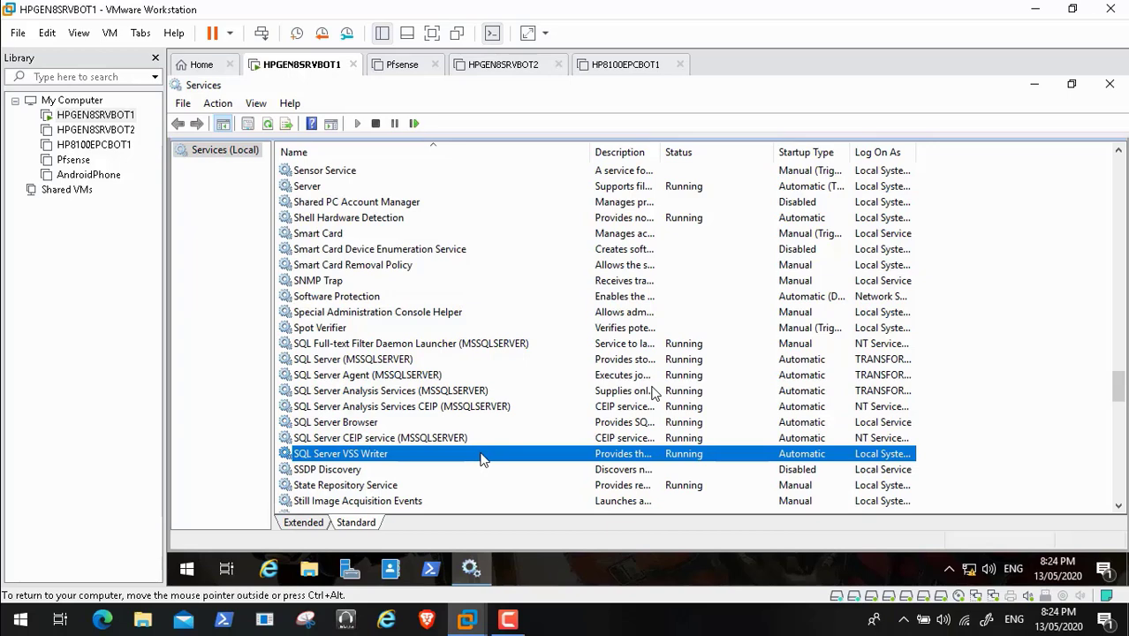
left_click(1033, 86)
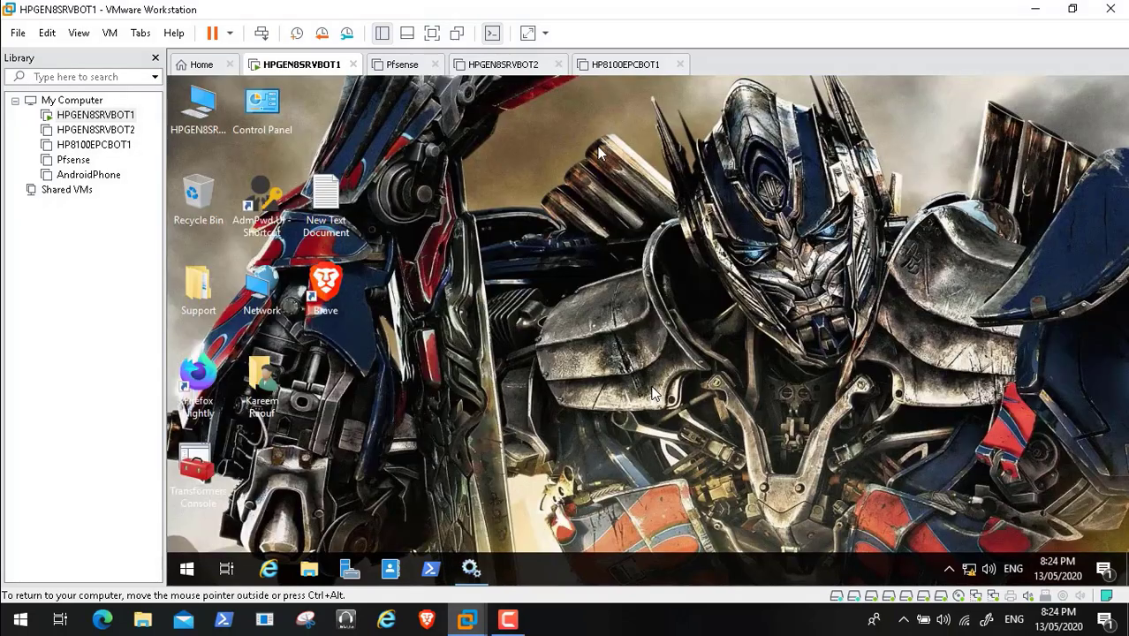
From This PC, launch SQLServer2019-KB4517790-x64 in New Volume (D:) > SQL 2019
left_click(212, 122)
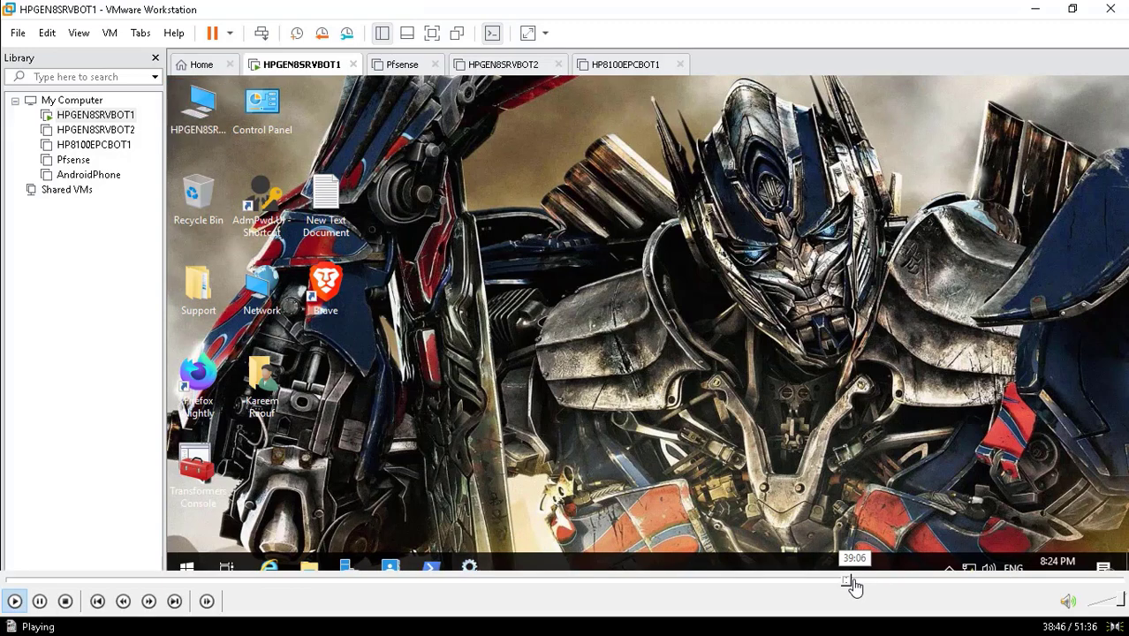
left_click(848, 581)
left_click(856, 581)
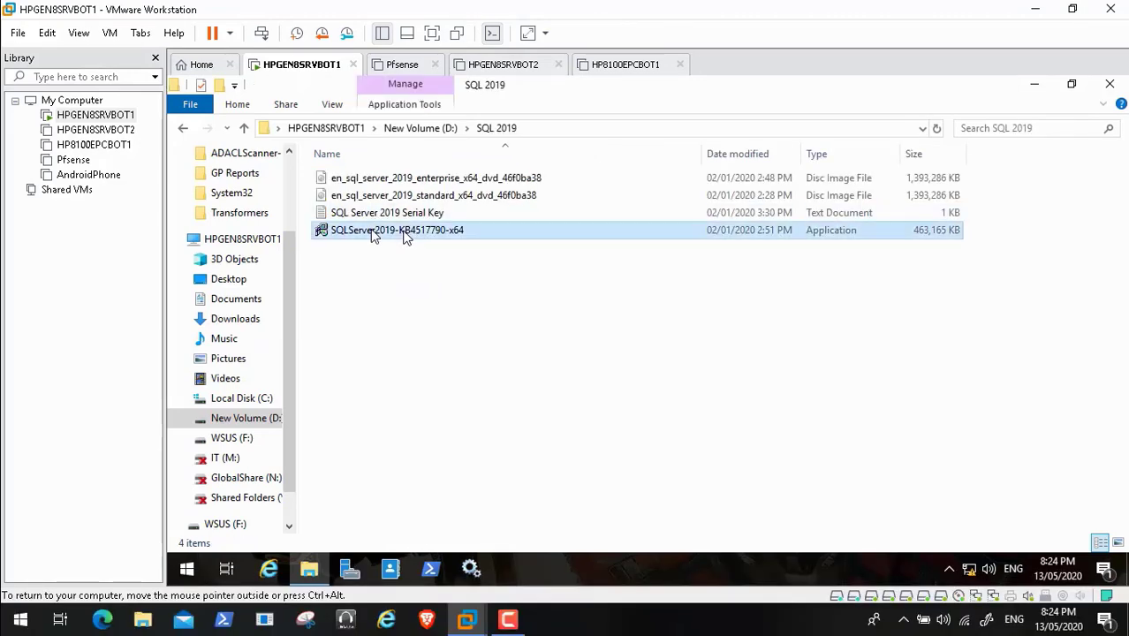
mouse_move(108, 624)
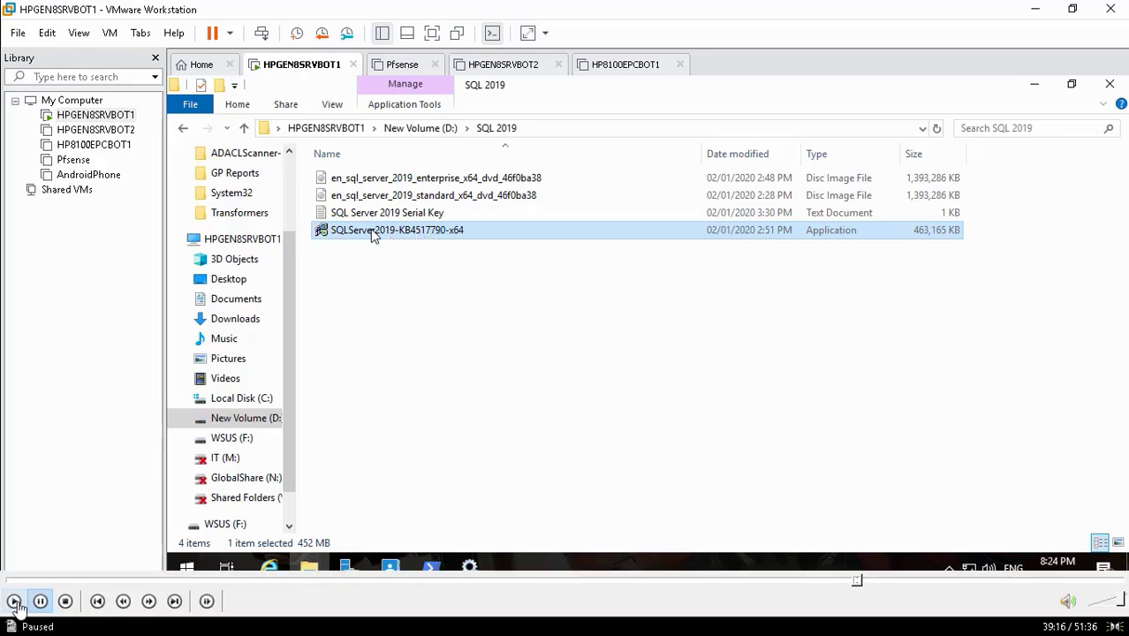
left_click(16, 601)
left_click(16, 601)
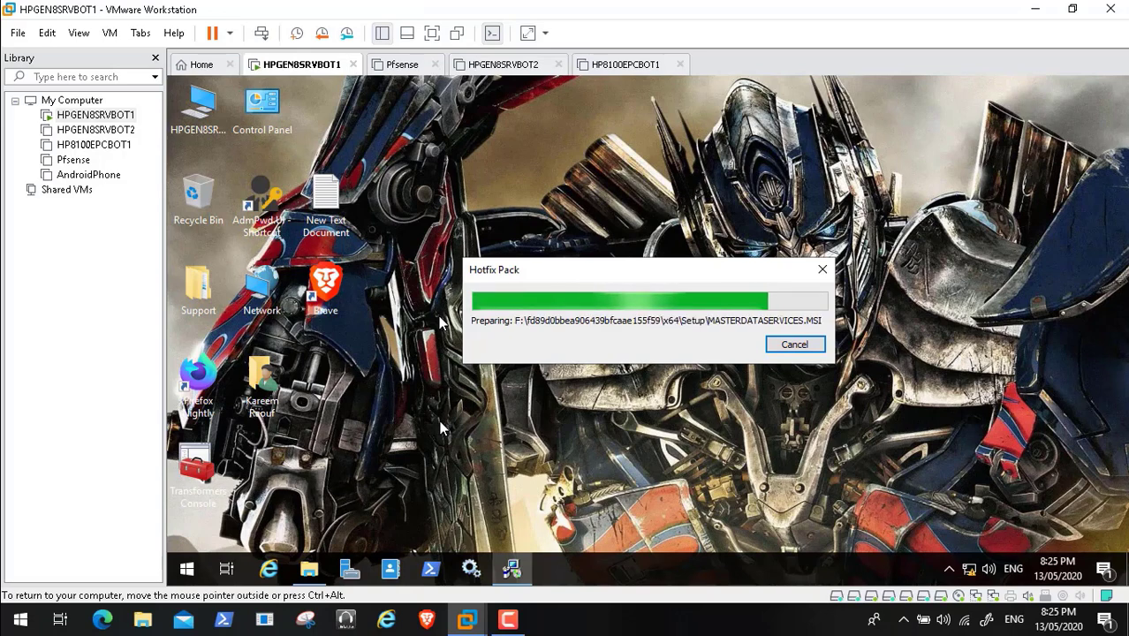
Copy SSMS-Setup-ENU from Shared Folders > Transformers to New Volume (D:), then return to the Hotfix Pack installer
mouse_move(801, 629)
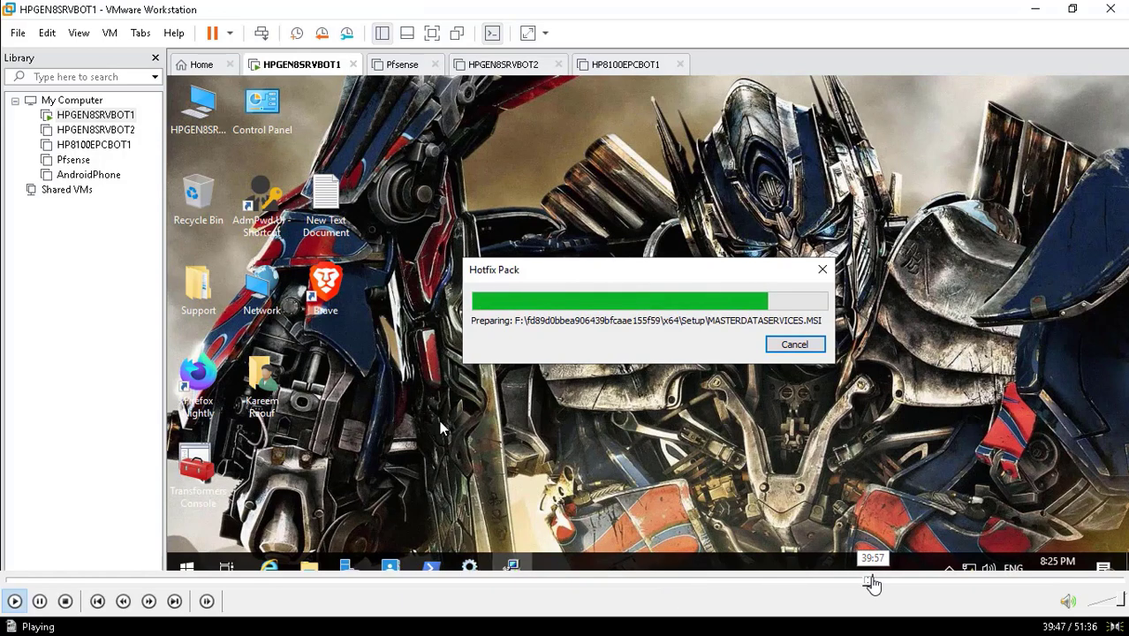
left_click(873, 581)
left_click(881, 582)
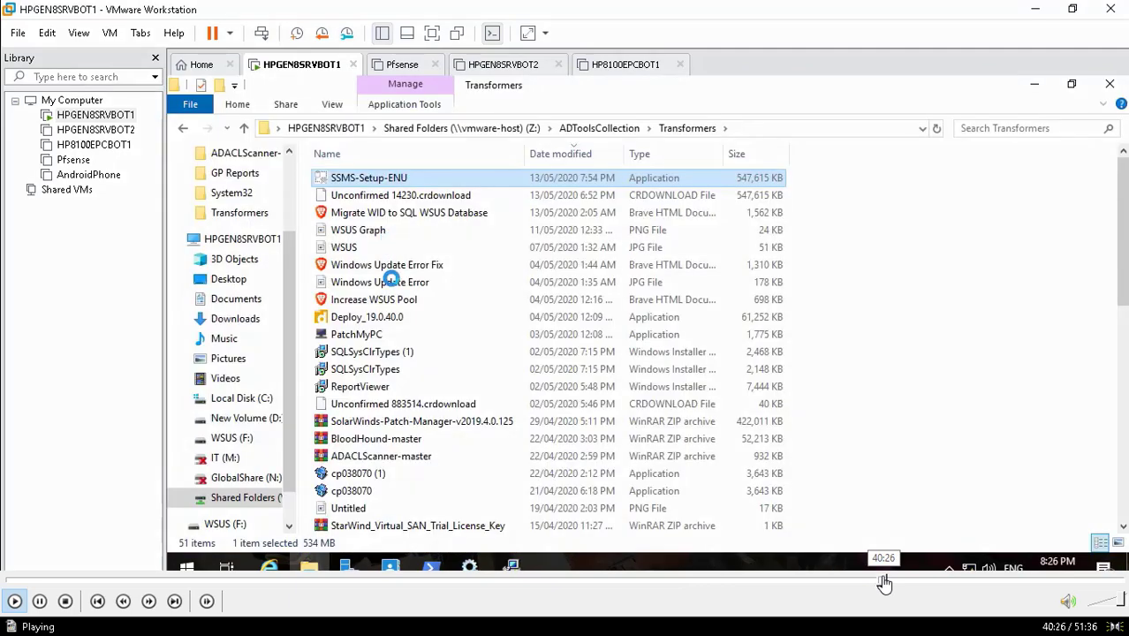
left_click(883, 584)
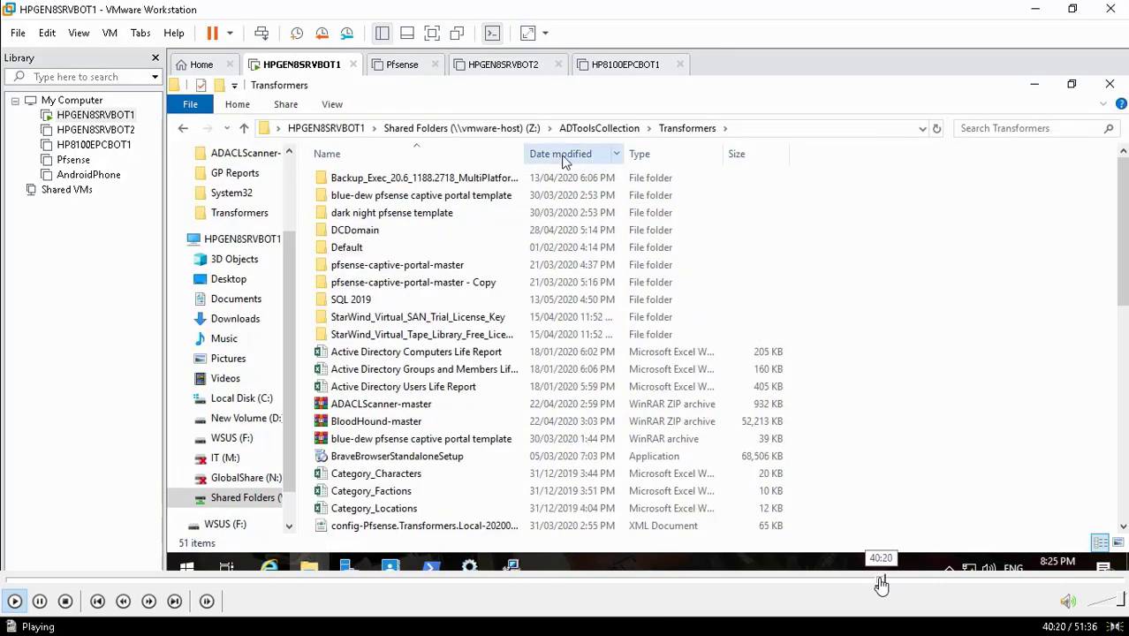
left_click(875, 584)
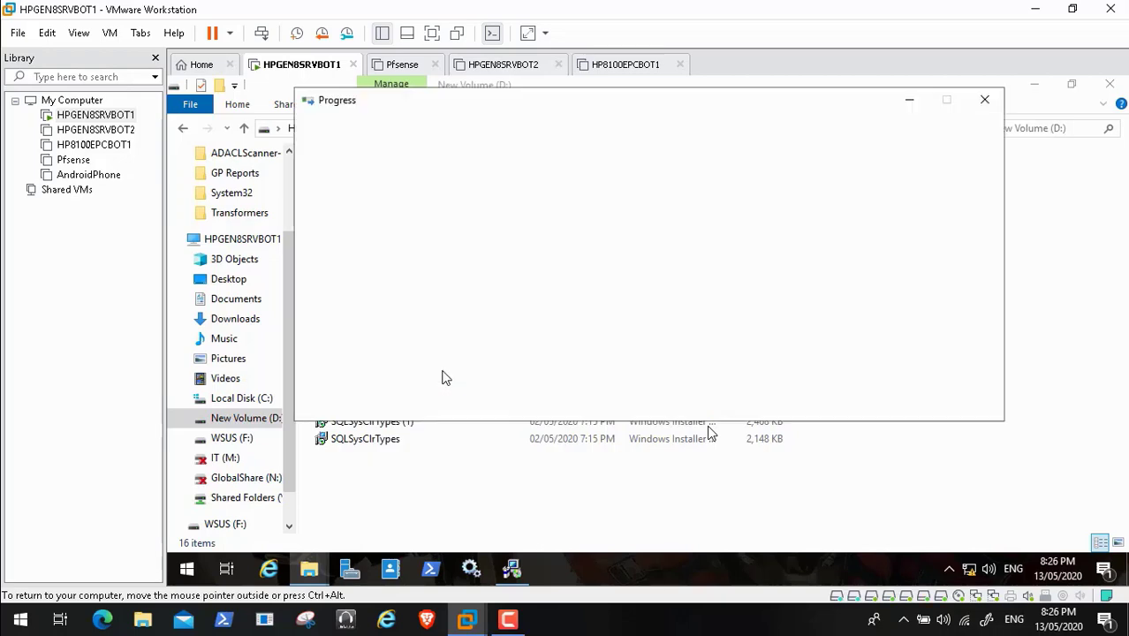
left_click(513, 570)
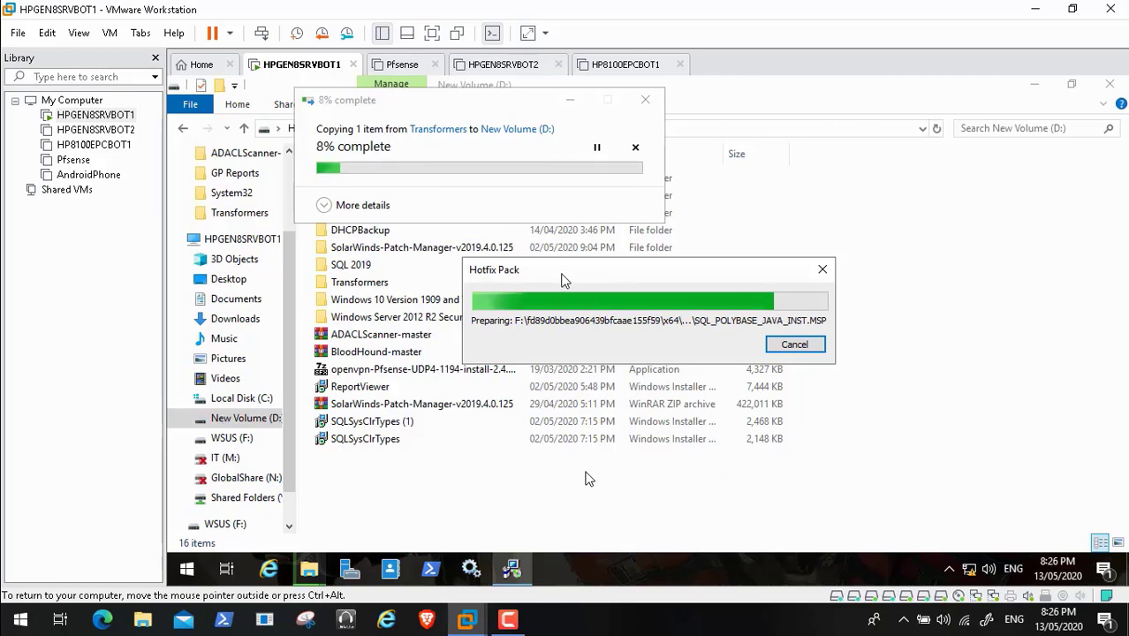
left_click(508, 620)
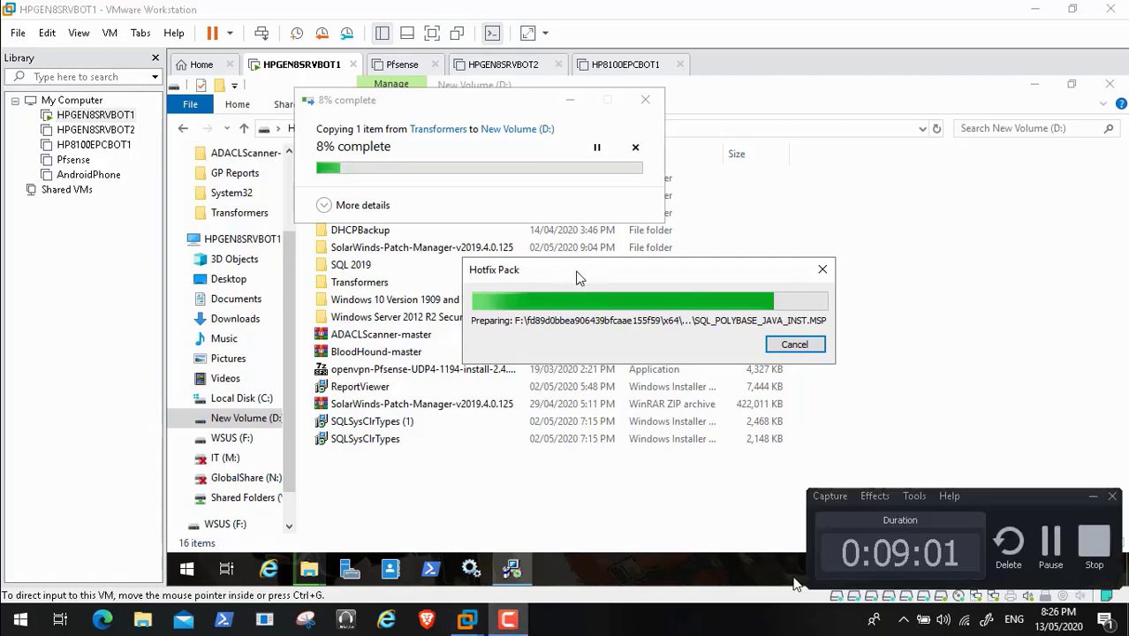
left_click(1051, 541)
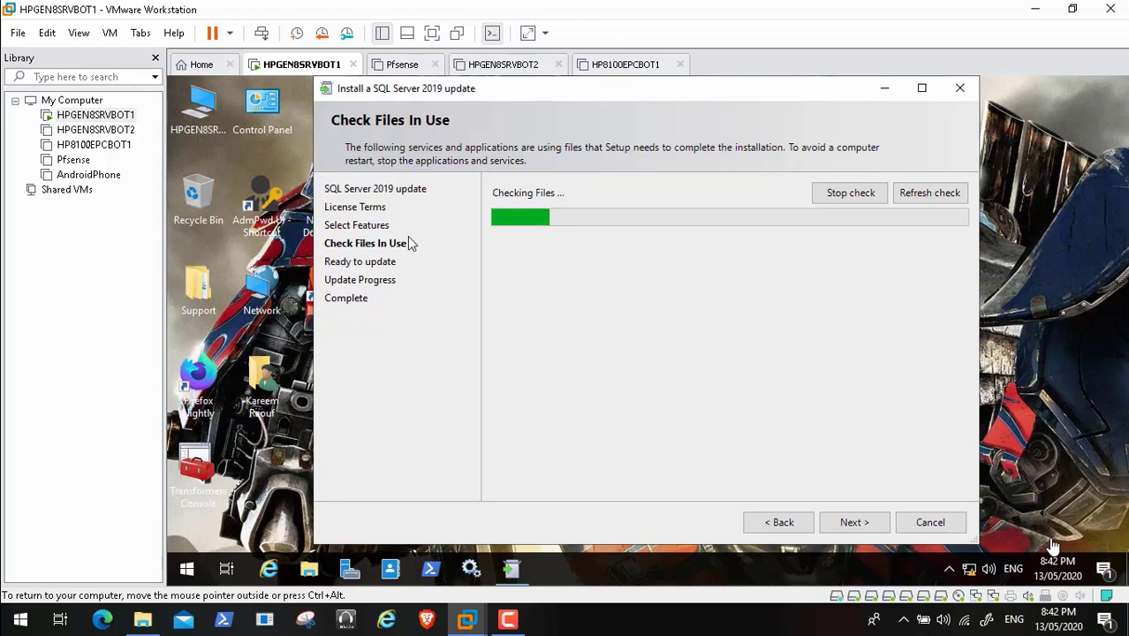
Move past Check Files In Use to the Ready to update summary and start updating MSSQLSERVER
key("ctrl+alt")
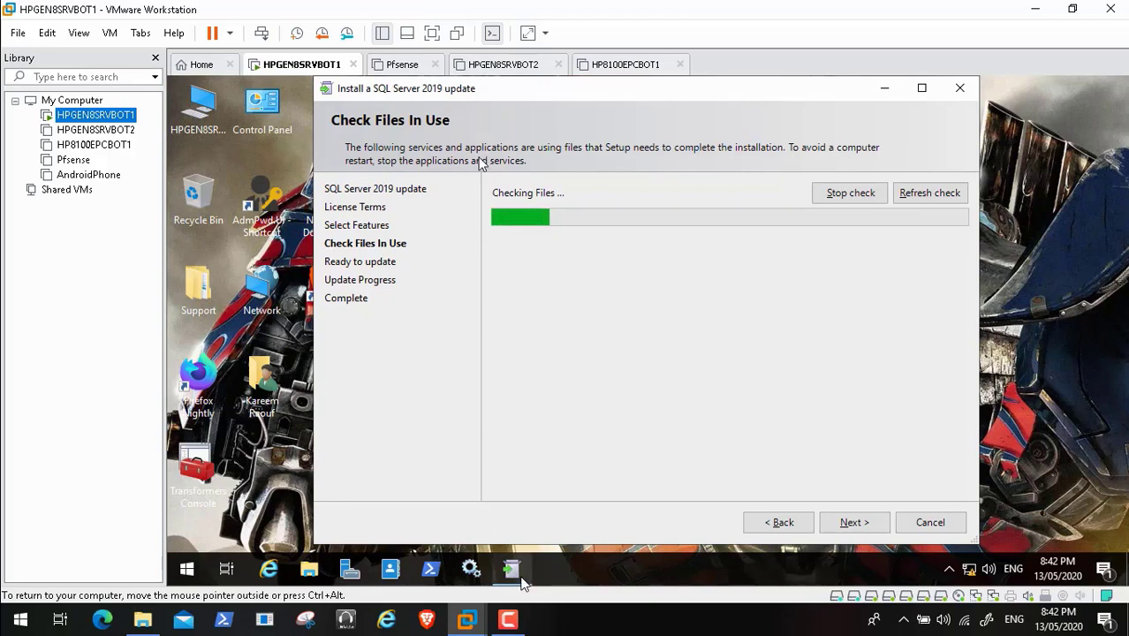
left_click(510, 621)
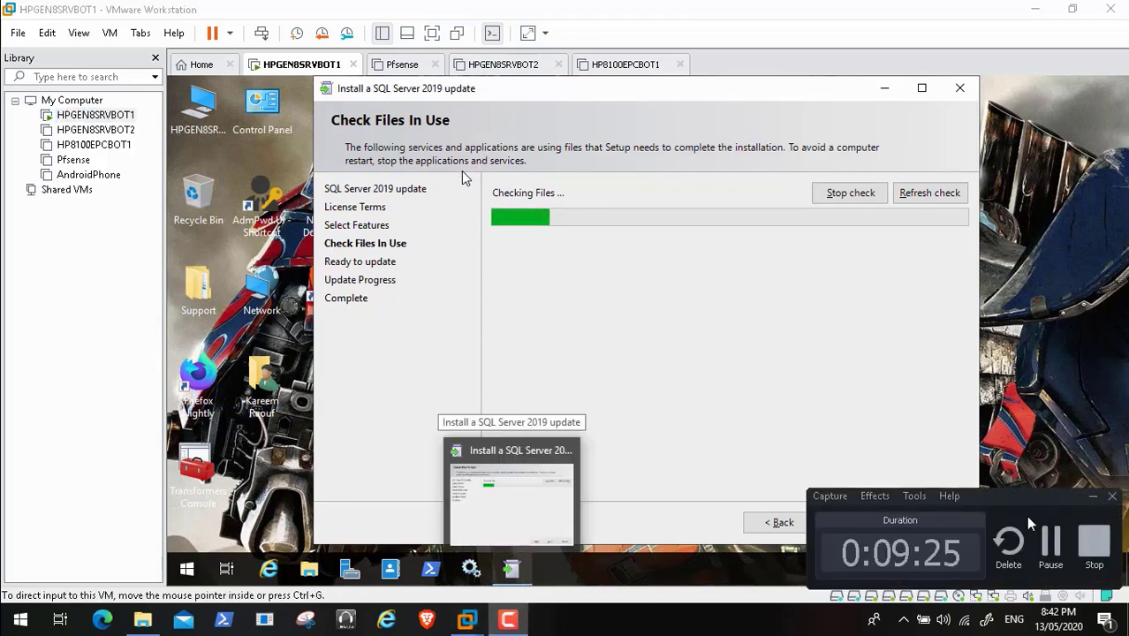
left_click(1050, 544)
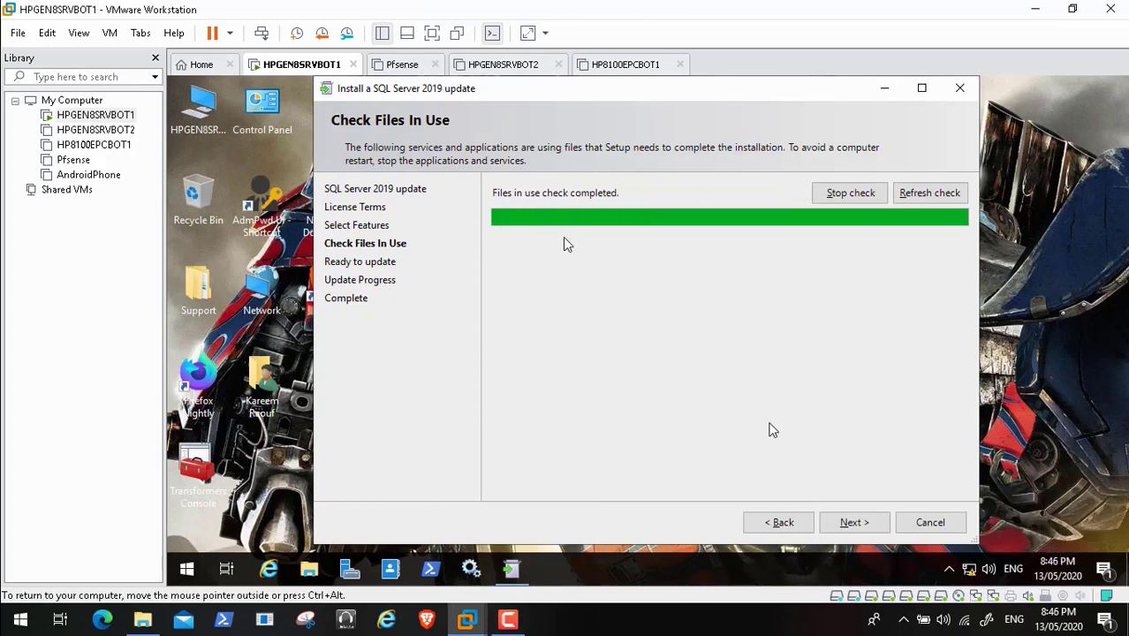
left_click(850, 522)
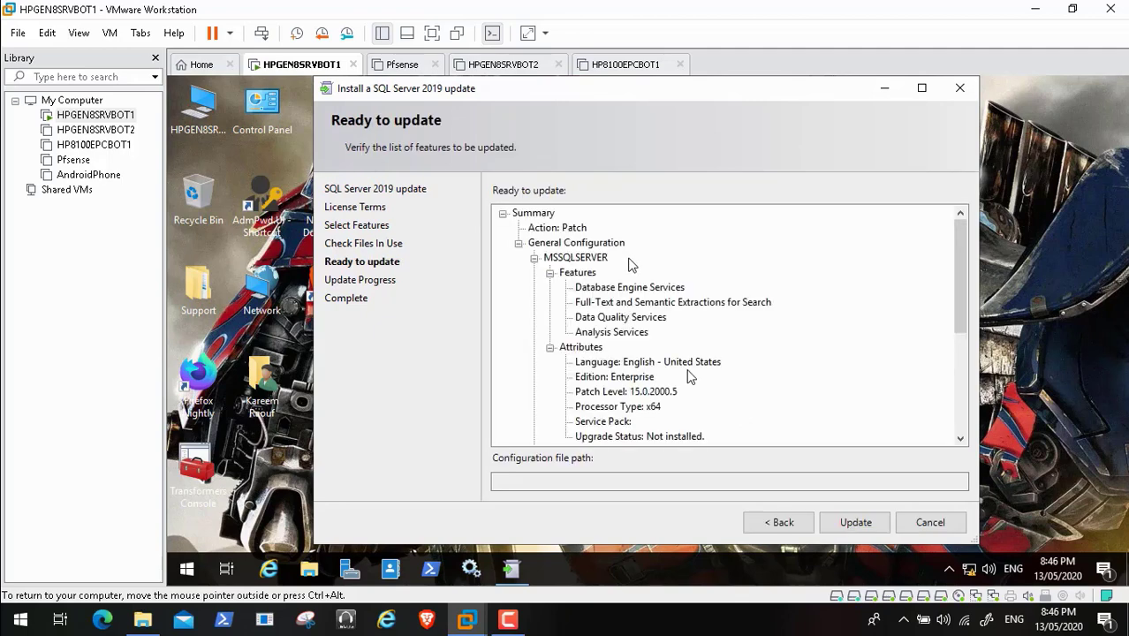
mouse_move(758, 629)
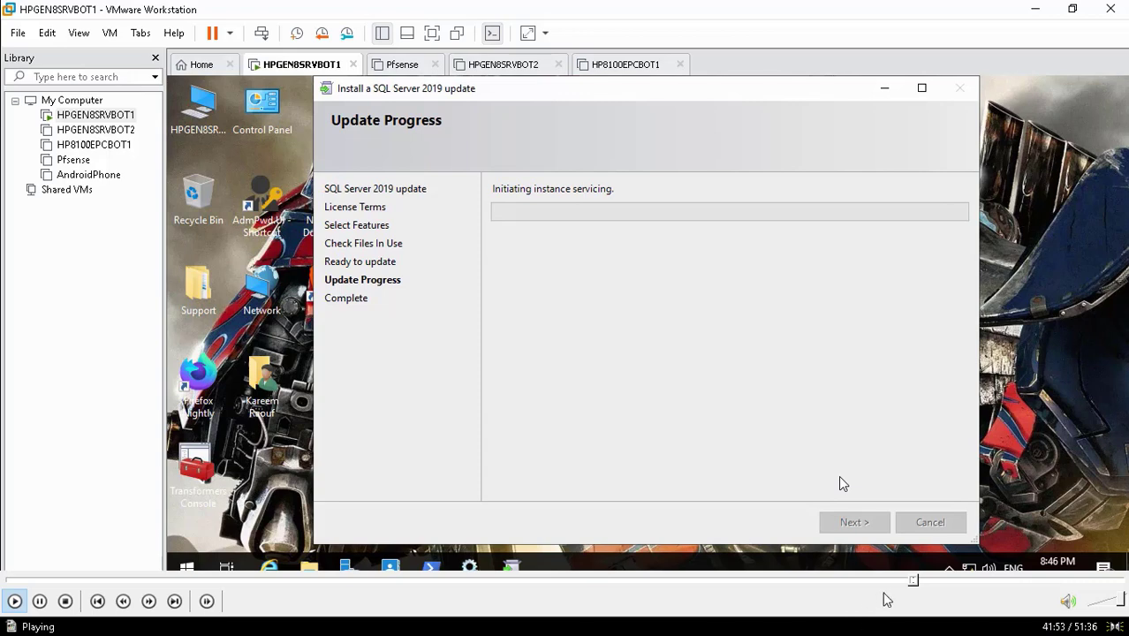
left_click(918, 580)
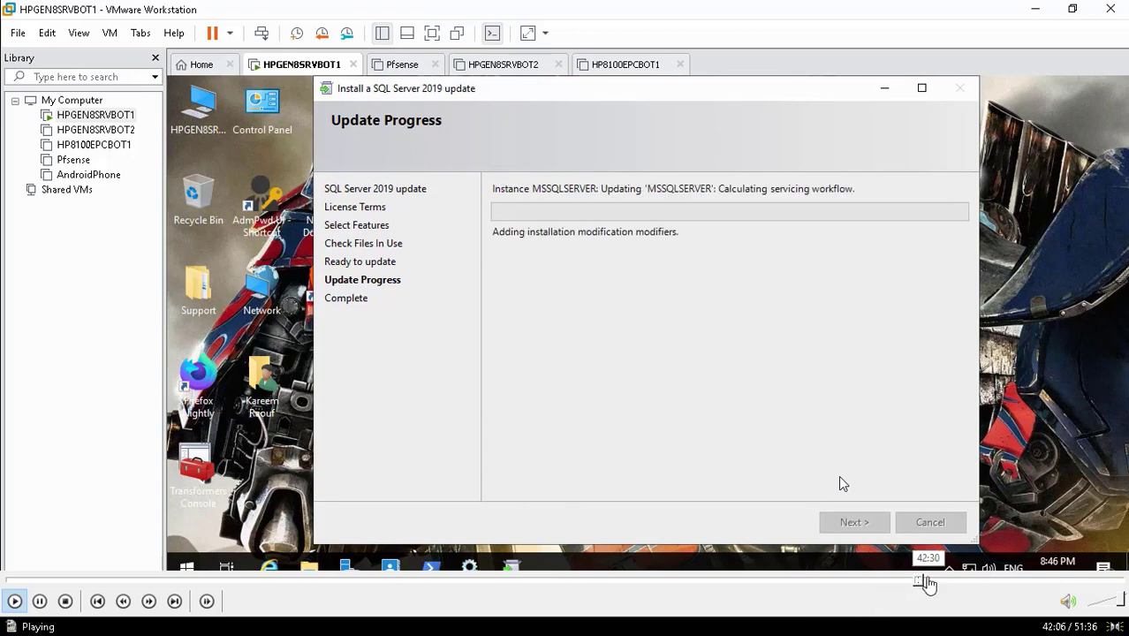
left_click(927, 580)
left_click(938, 581)
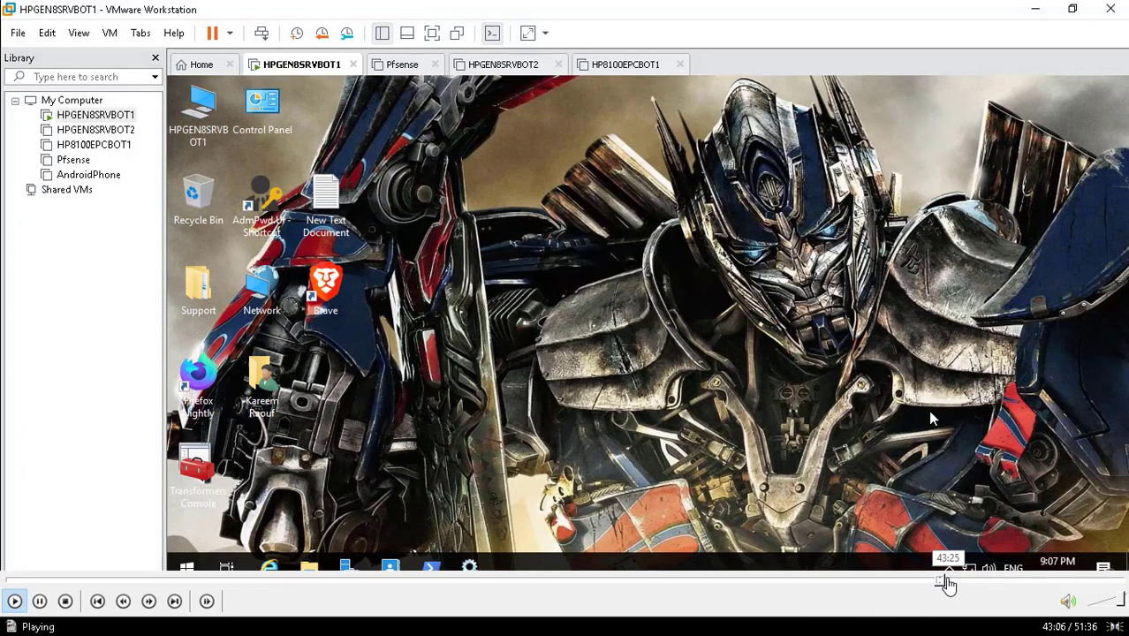
left_click(948, 583)
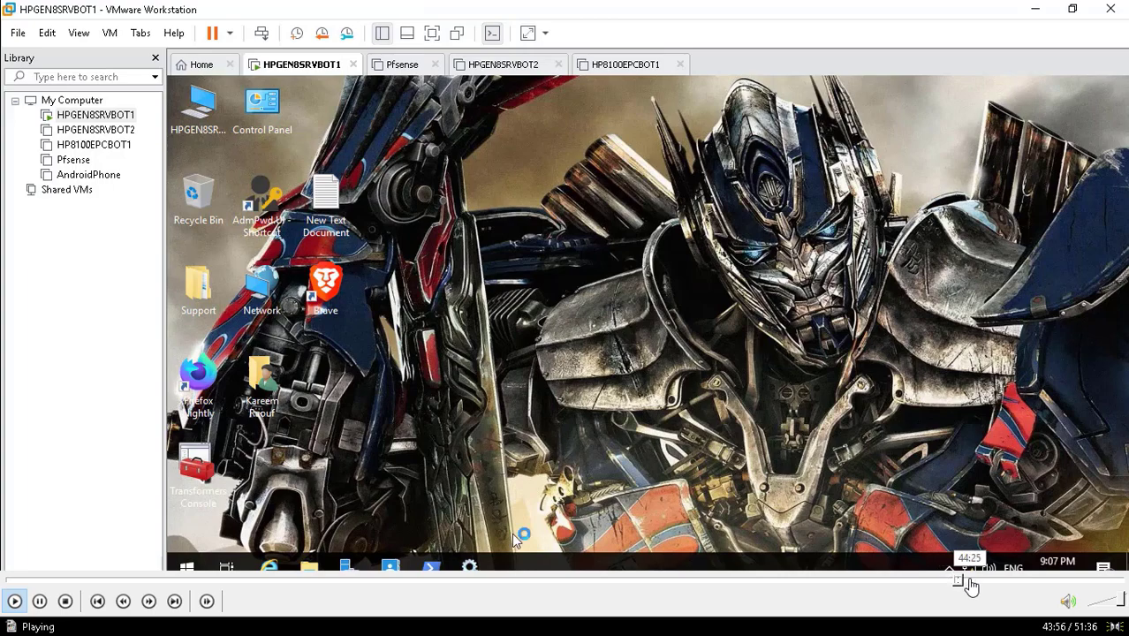
left_click(972, 583)
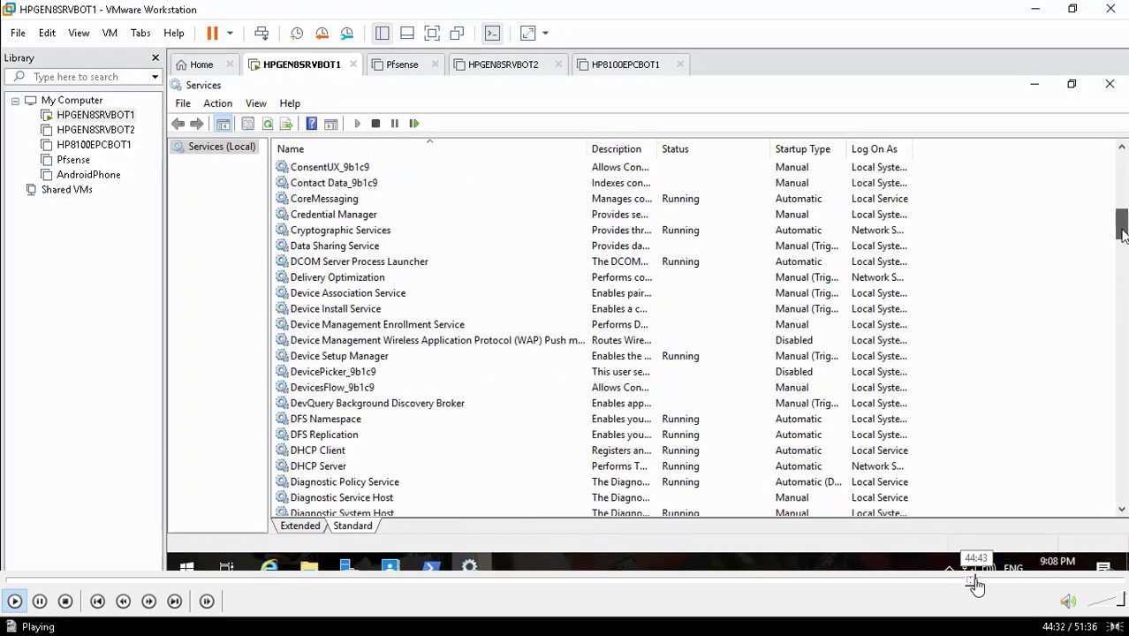
left_click(982, 583)
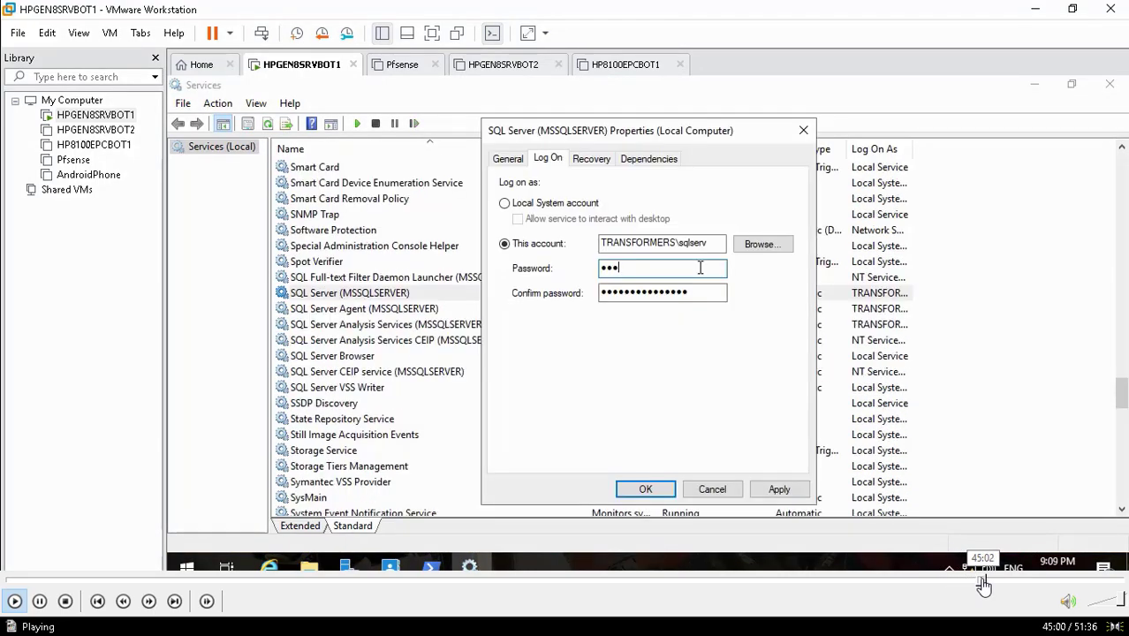
left_click(974, 583)
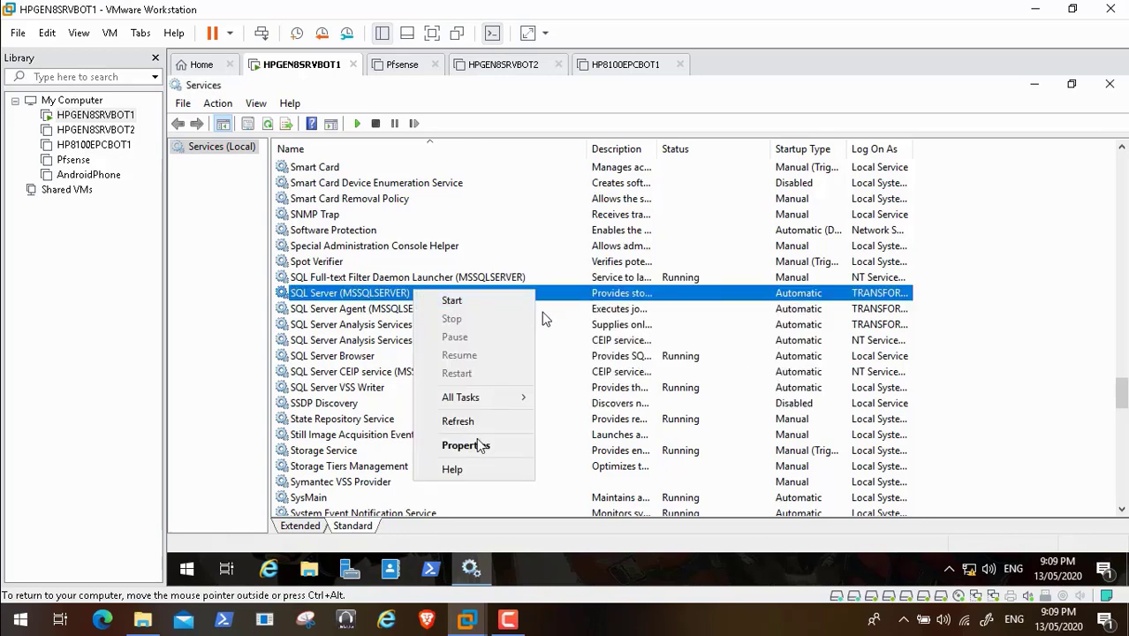
mouse_move(977, 581)
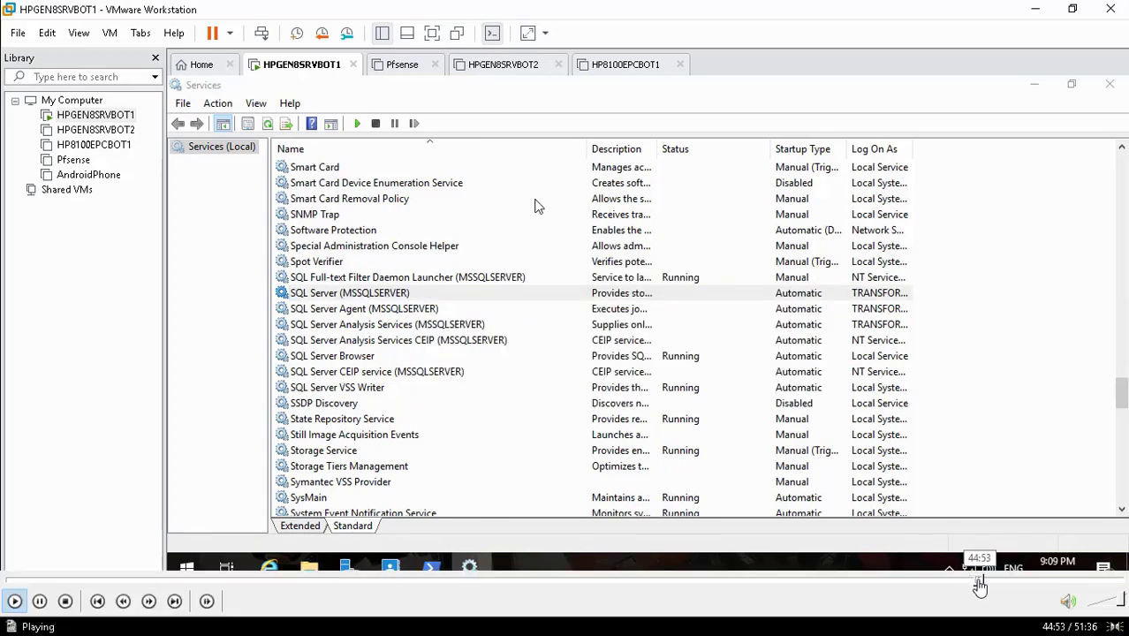
left_click(970, 584)
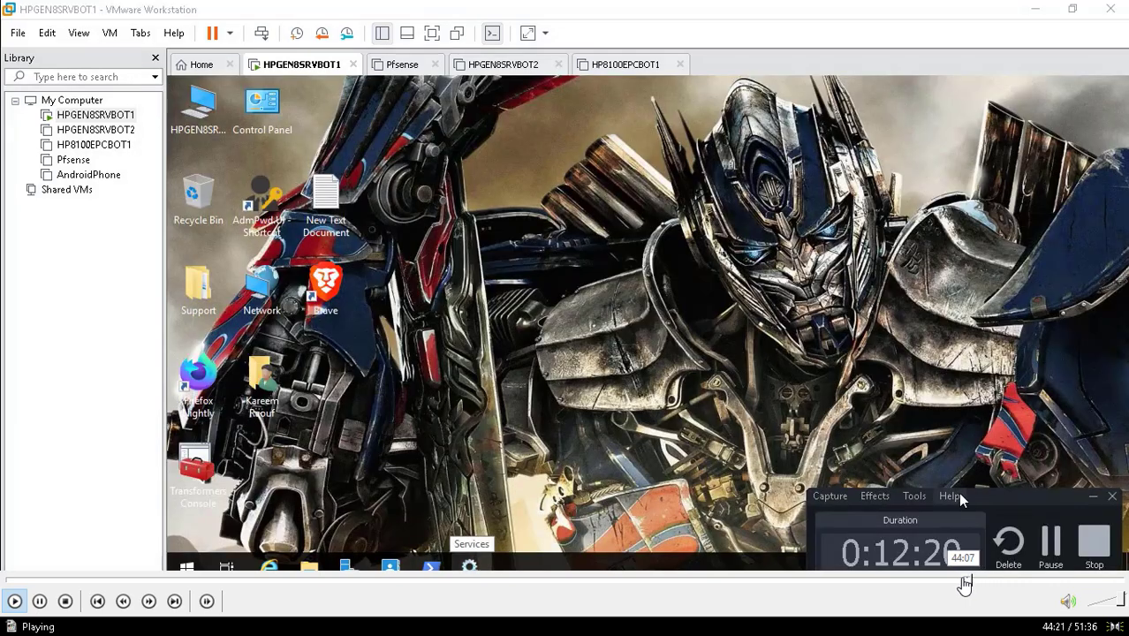
left_click(959, 585)
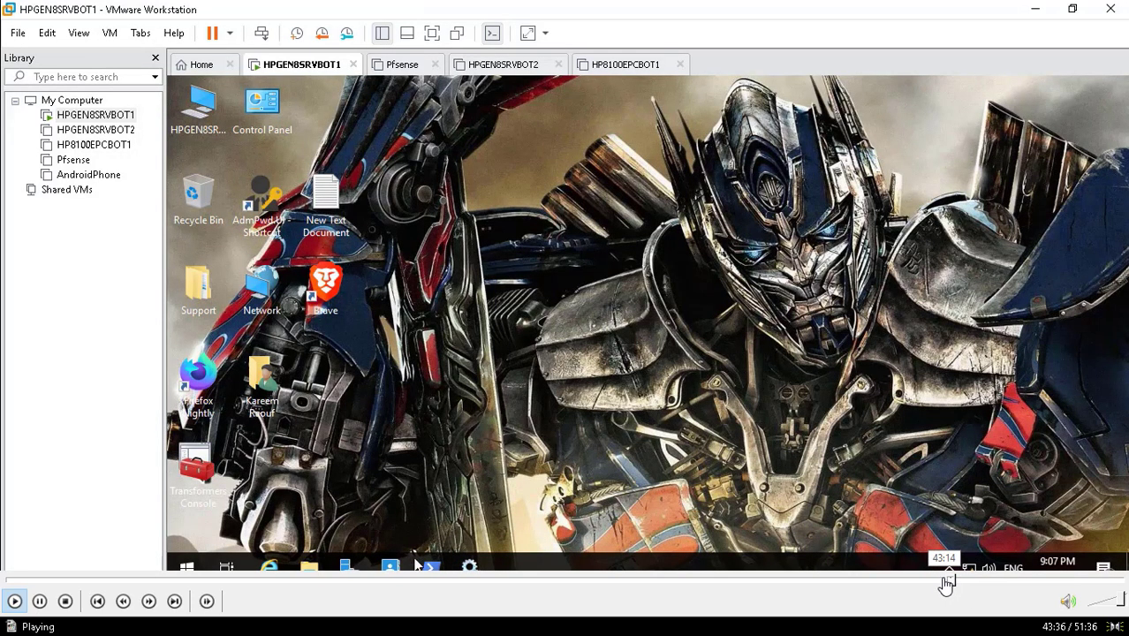
left_click(945, 583)
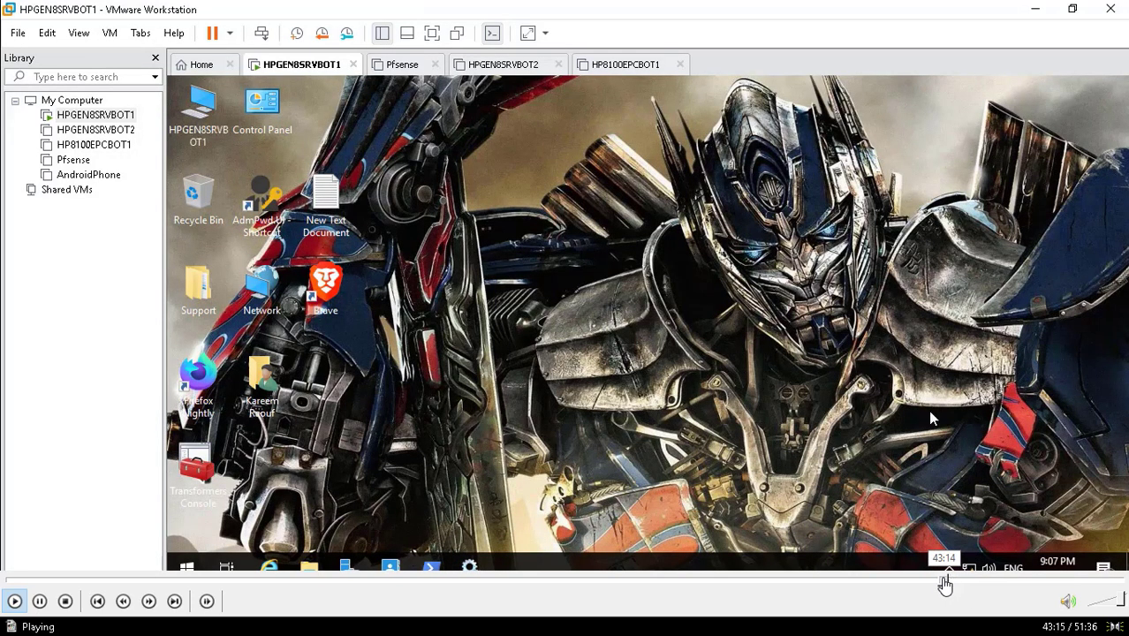
left_click(932, 583)
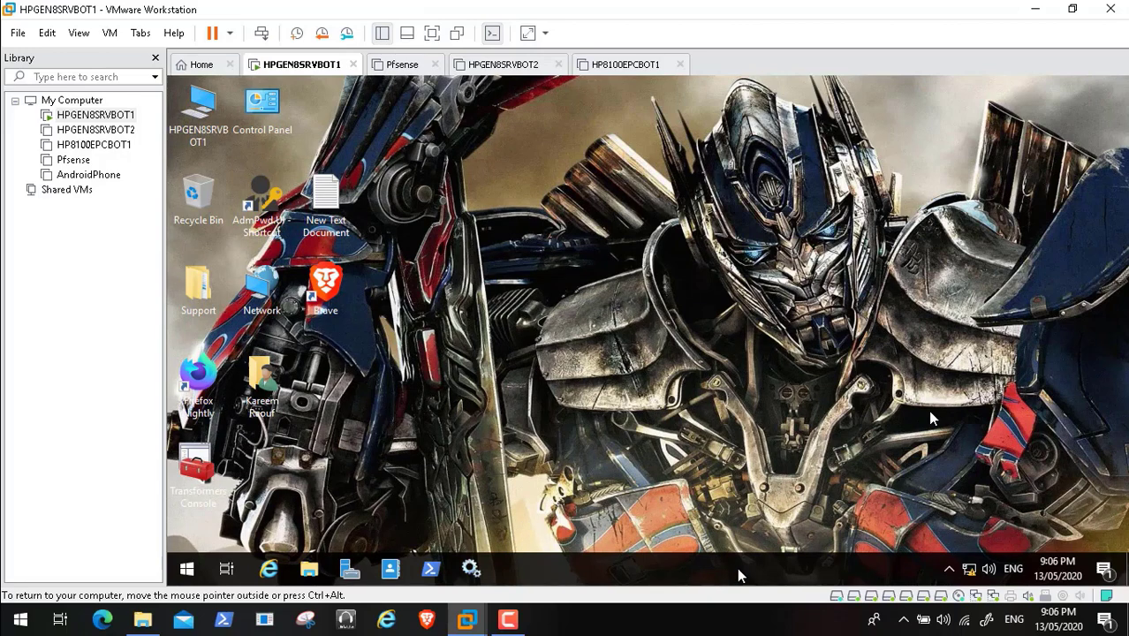
Let the update finish and skip ahead to the SQL Server (MSSQLSERVER) log-on settings
mouse_move(940, 583)
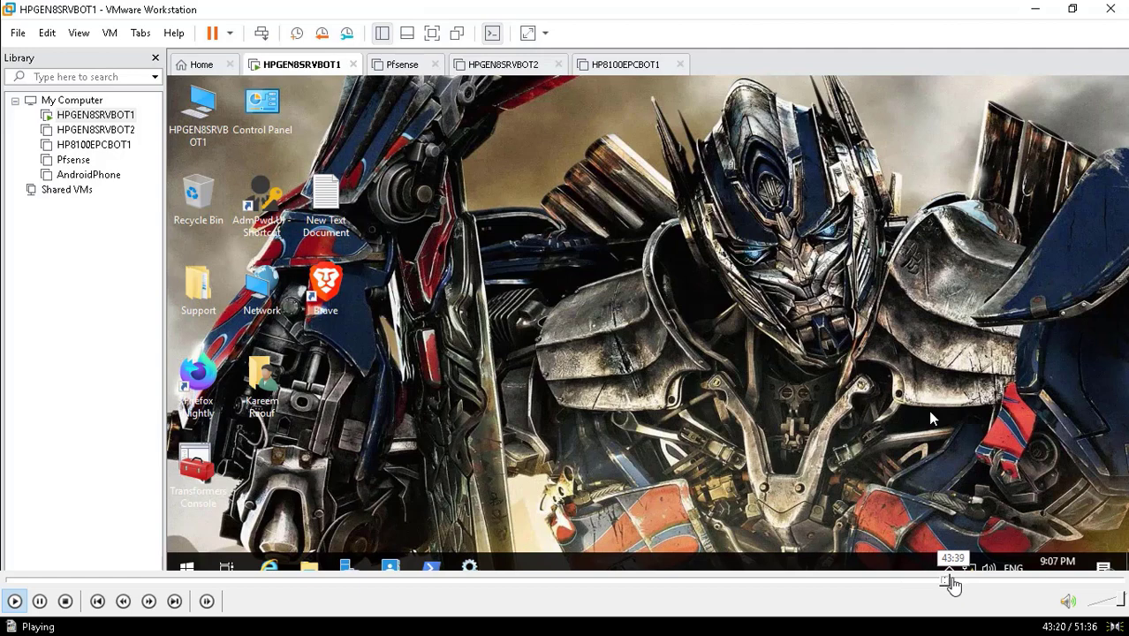
left_click(949, 583)
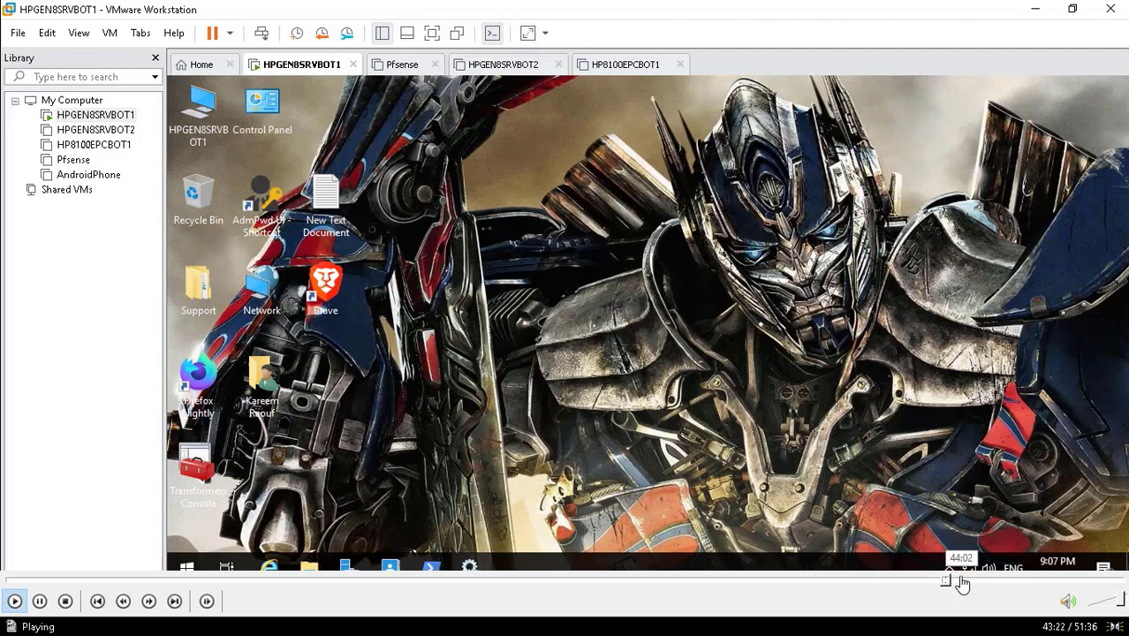
left_click(958, 580)
left_click(966, 582)
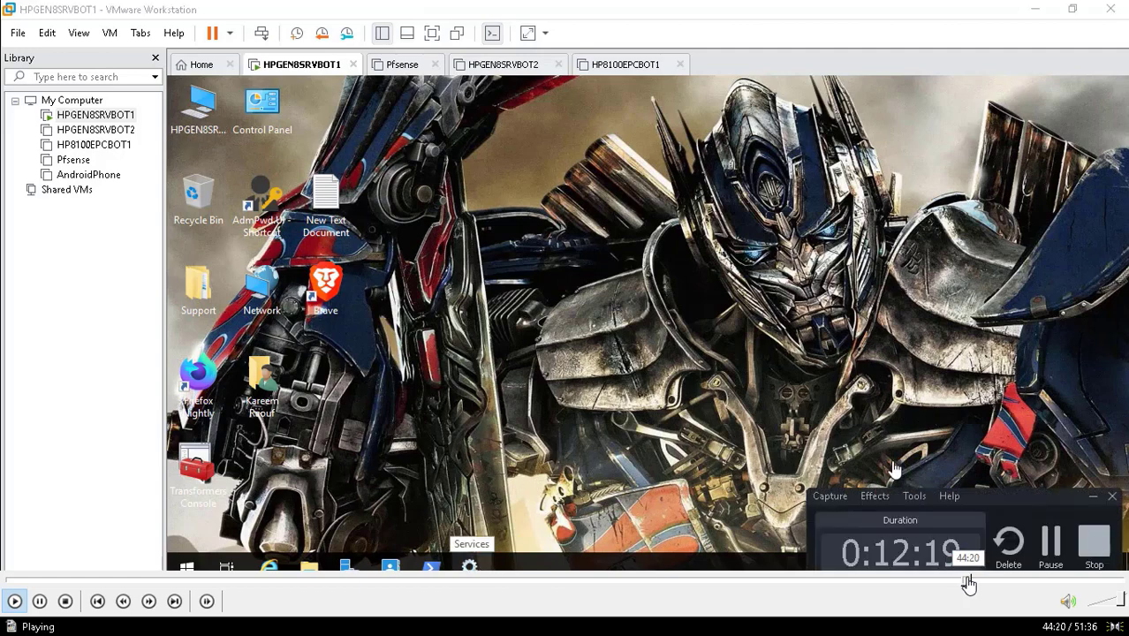
left_click(977, 582)
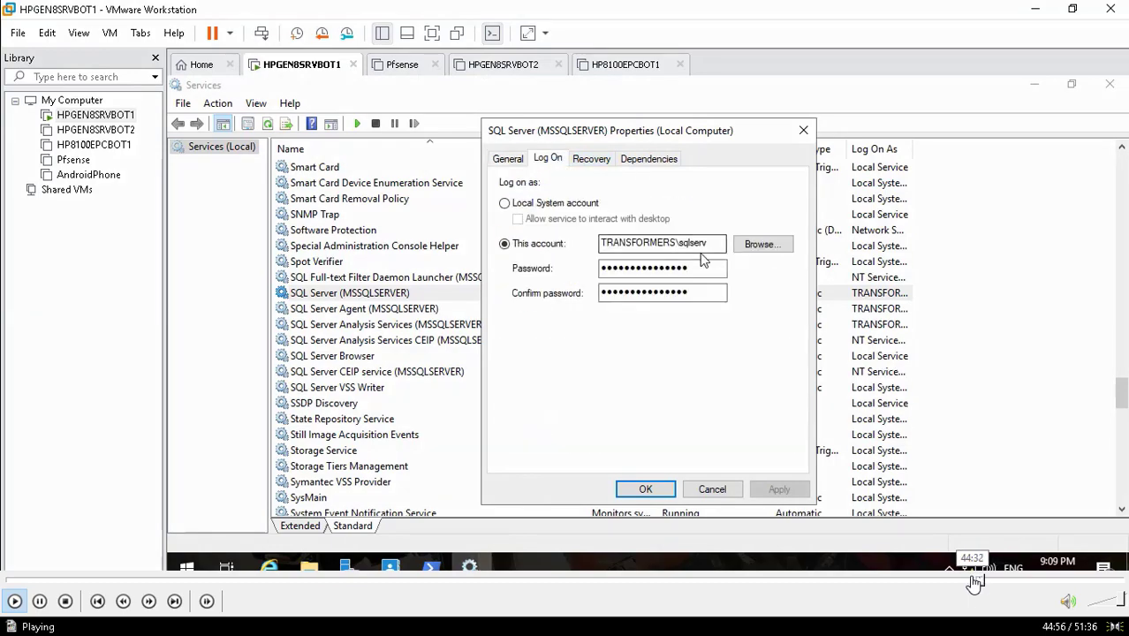
Return to the Services list with SQL Server (MSSQLSERVER), its Agent and Full-text launcher stopped
left_click(977, 581)
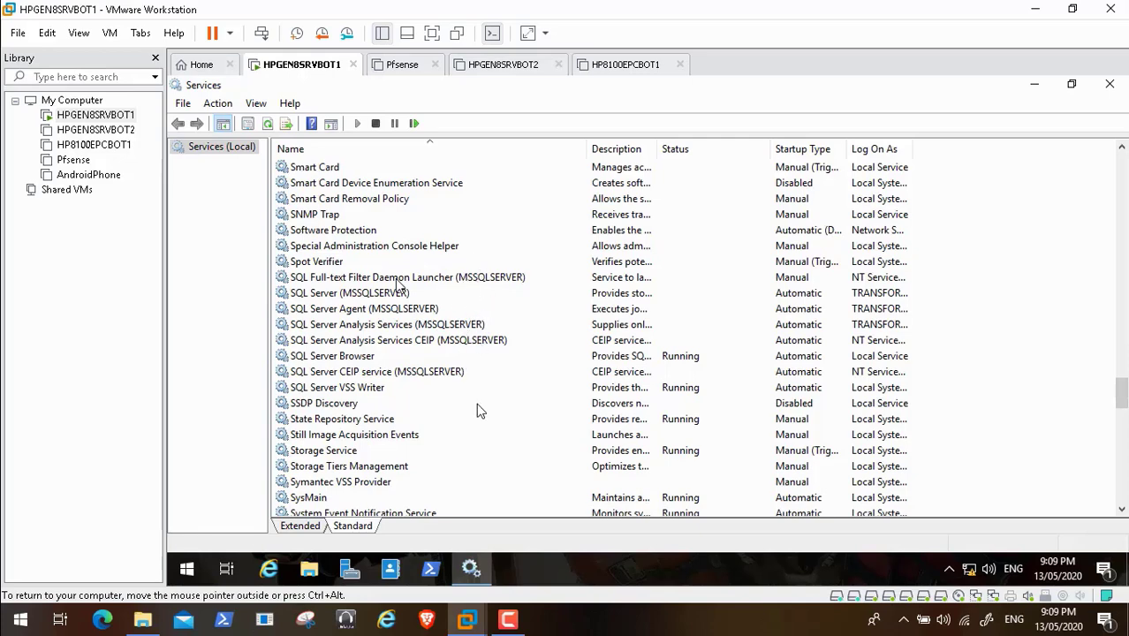
mouse_move(124, 578)
left_click(13, 600)
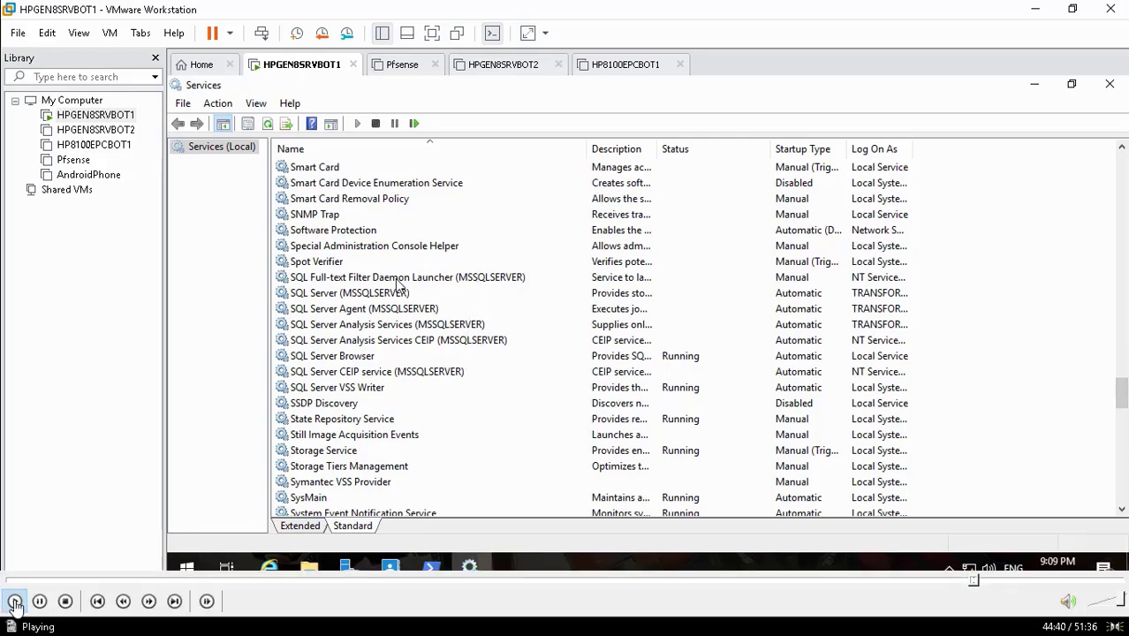
Skip the video past the SQL Server service password reset until all MSSQLSERVER services show Running
left_click(982, 583)
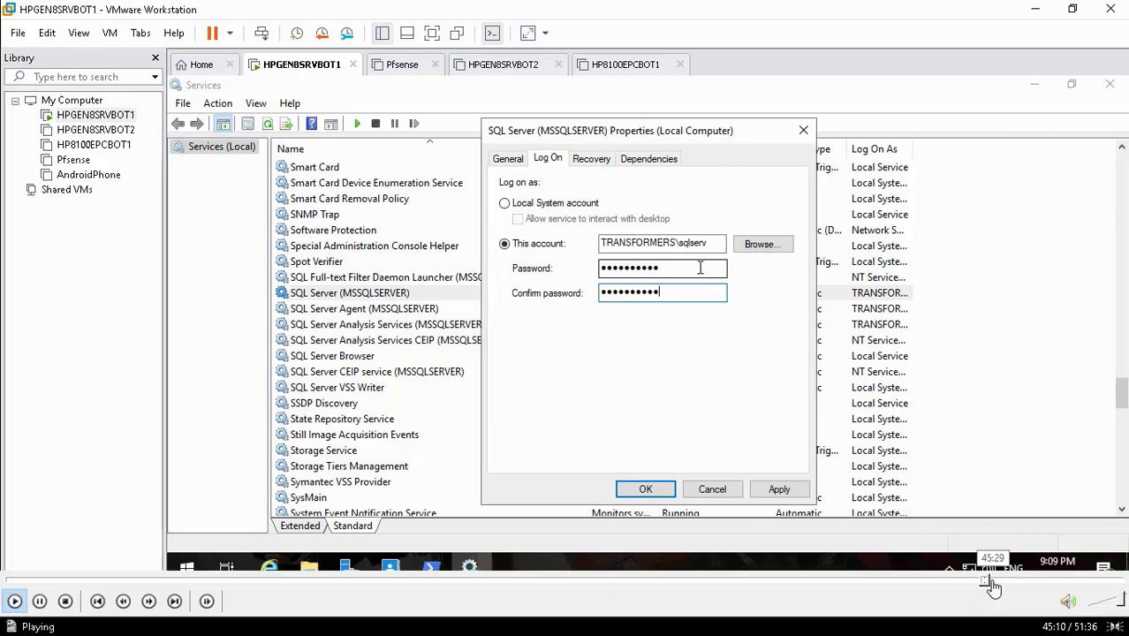
left_click(998, 584)
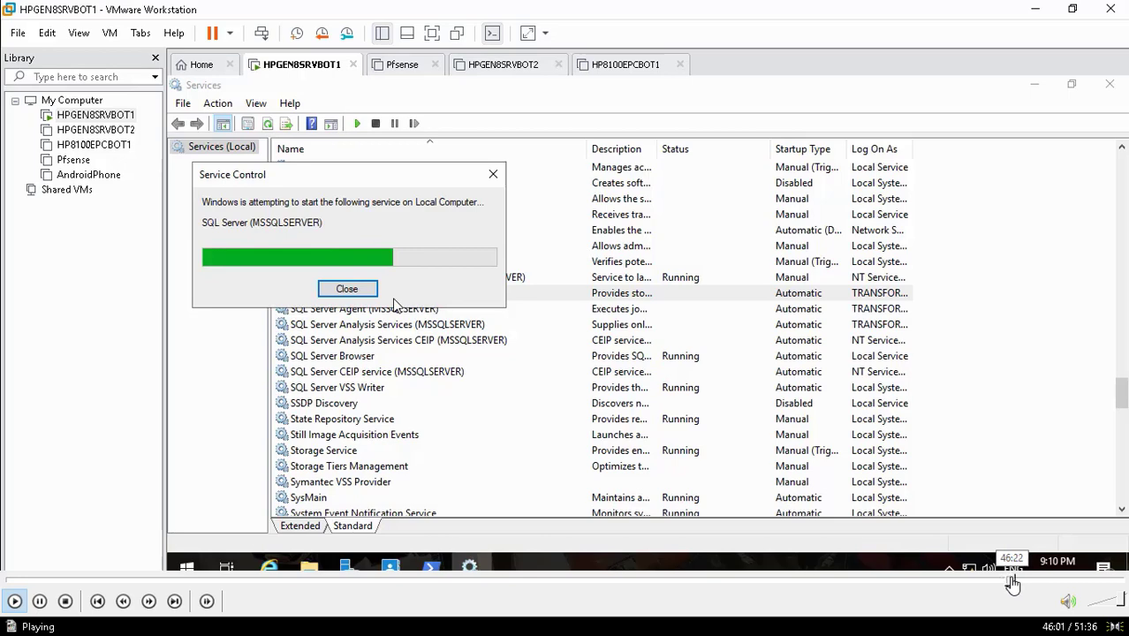
left_click(1010, 580)
left_click(1020, 579)
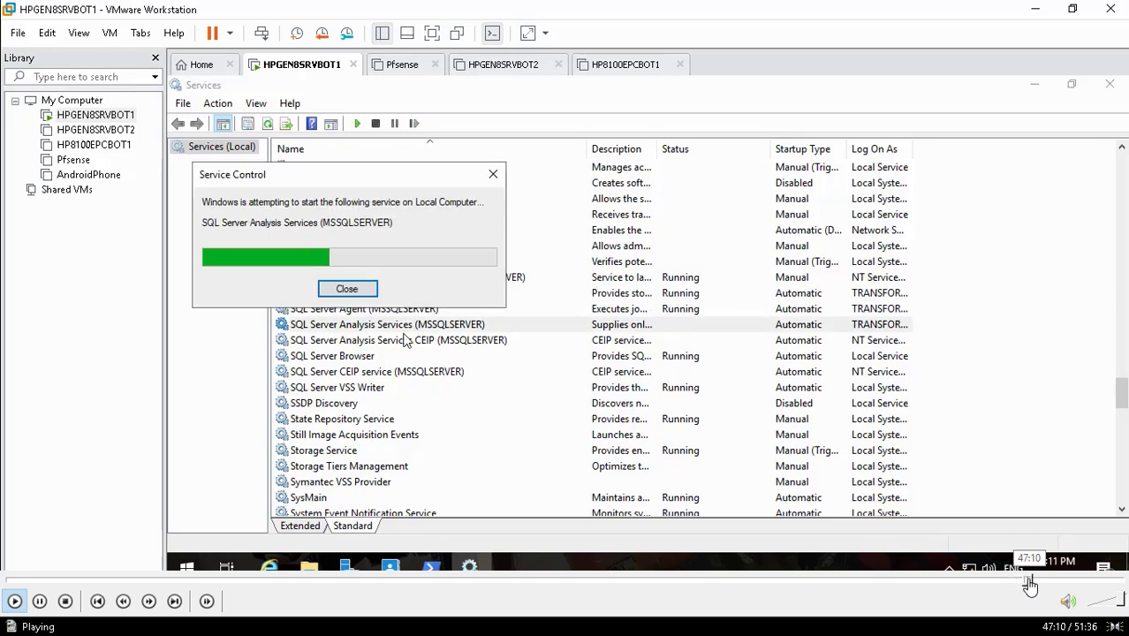
left_click(1025, 580)
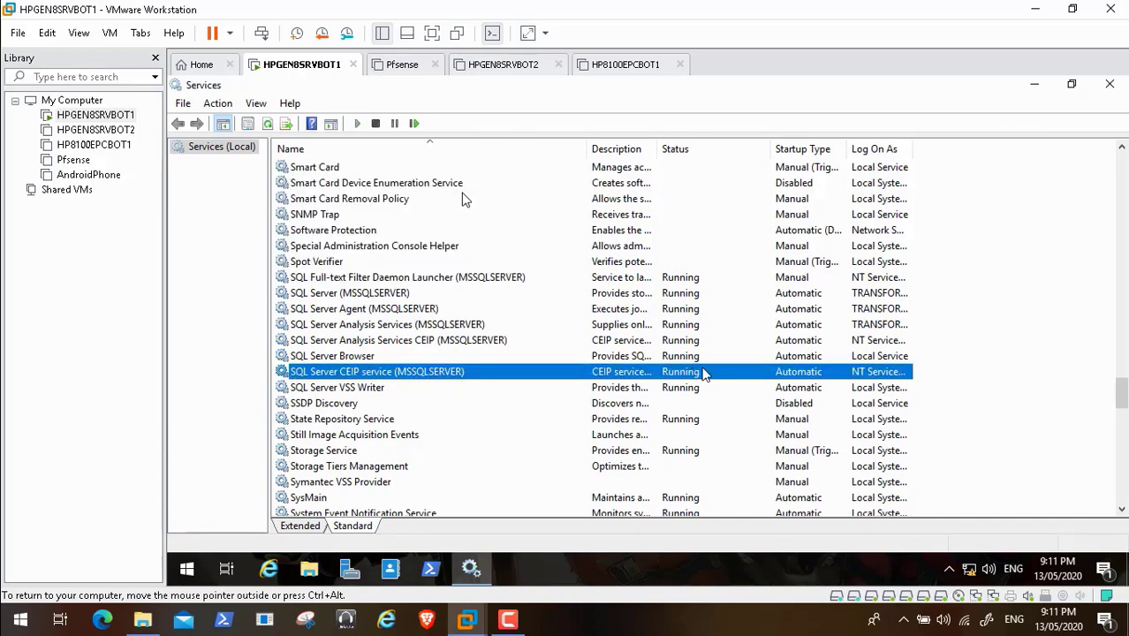
mouse_move(972, 574)
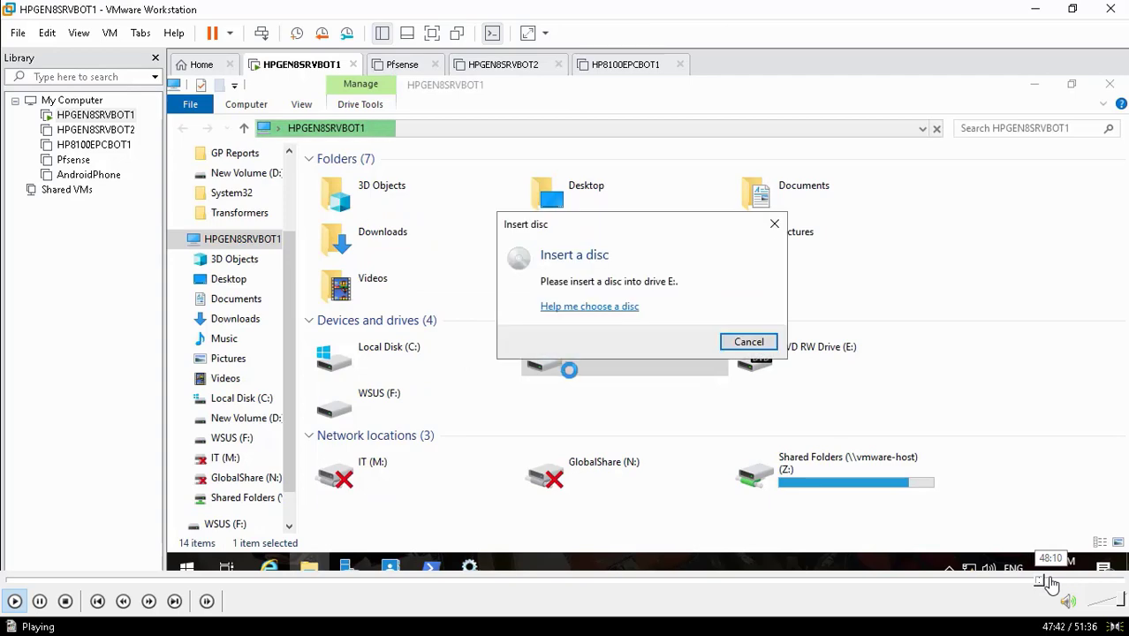
Scrub the video back and forth through the SSMS 18.5 package loading and restart-required prompt
left_click(1052, 583)
left_click(1056, 584)
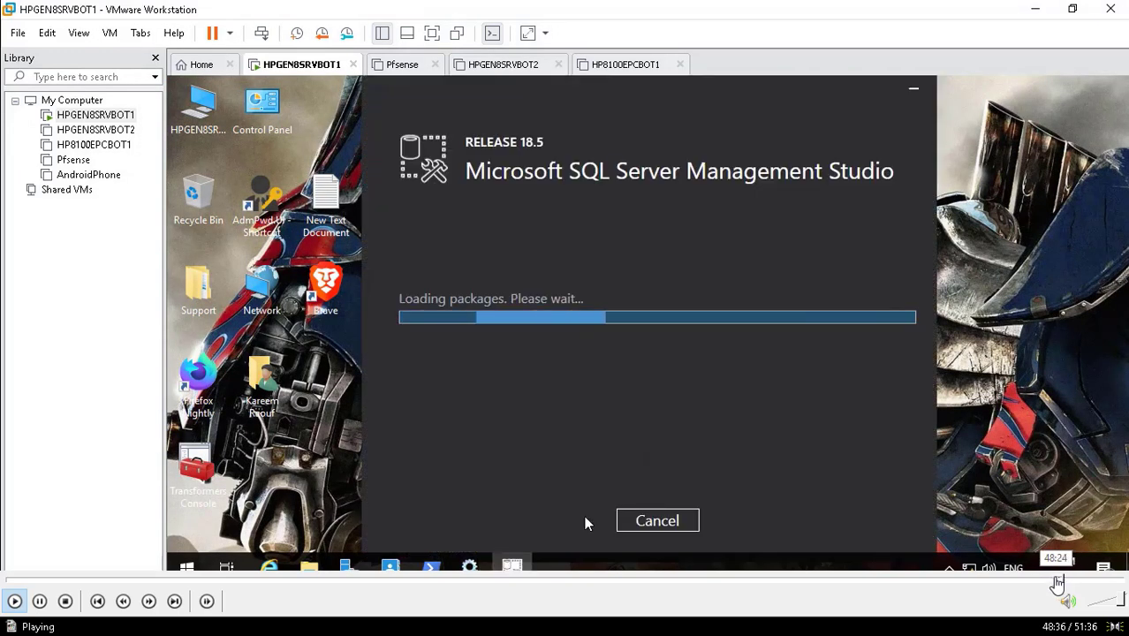
left_click(1057, 583)
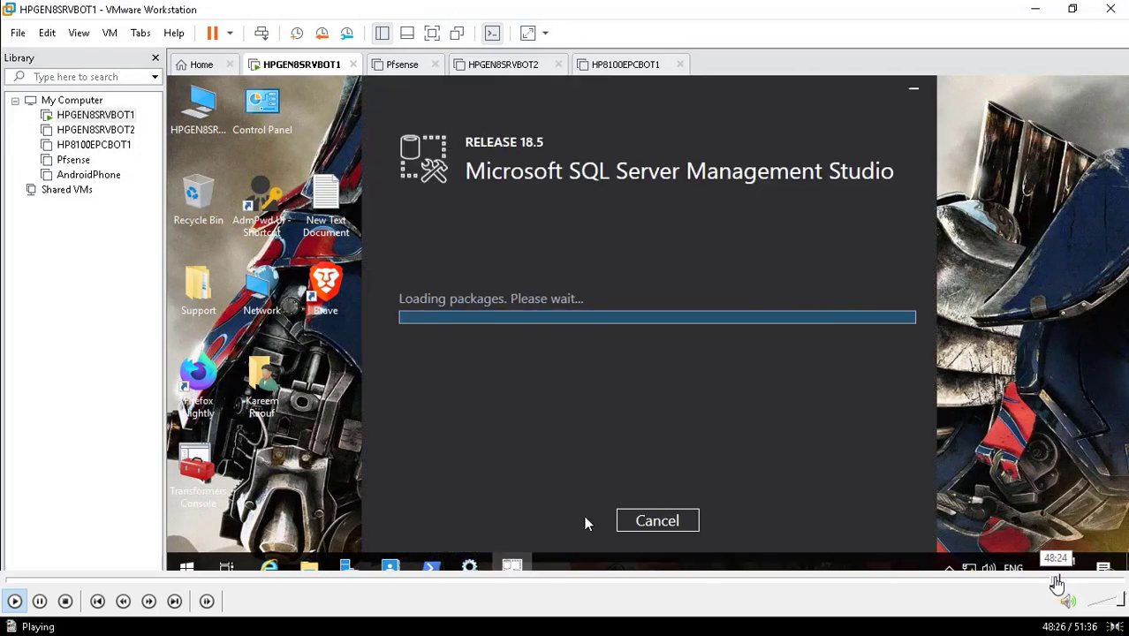
left_click(1053, 583)
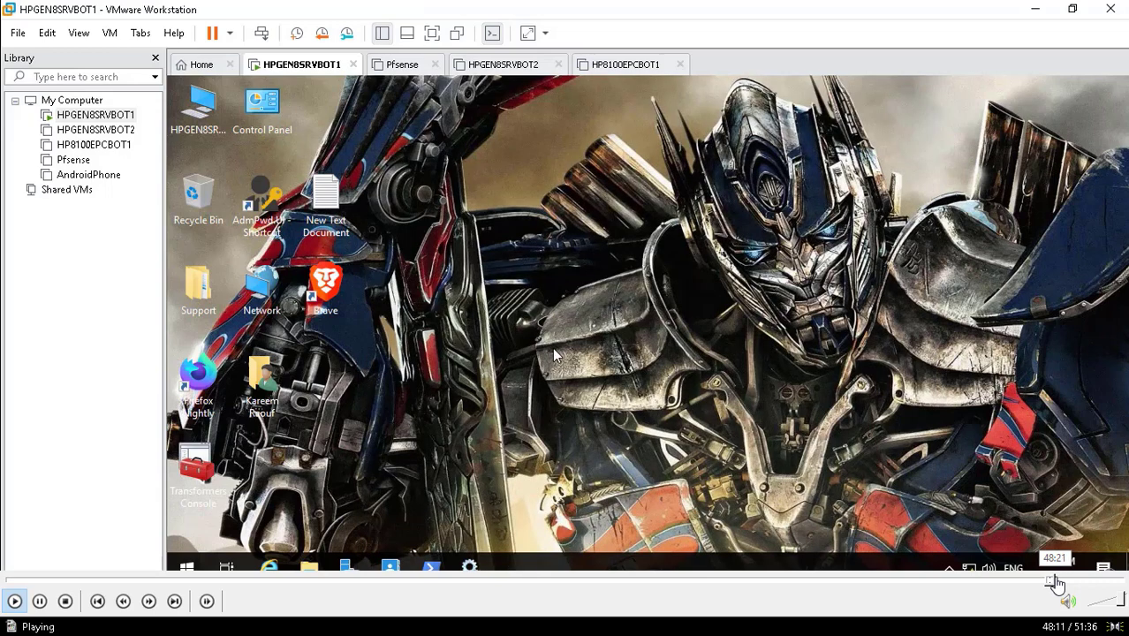
left_click(1062, 584)
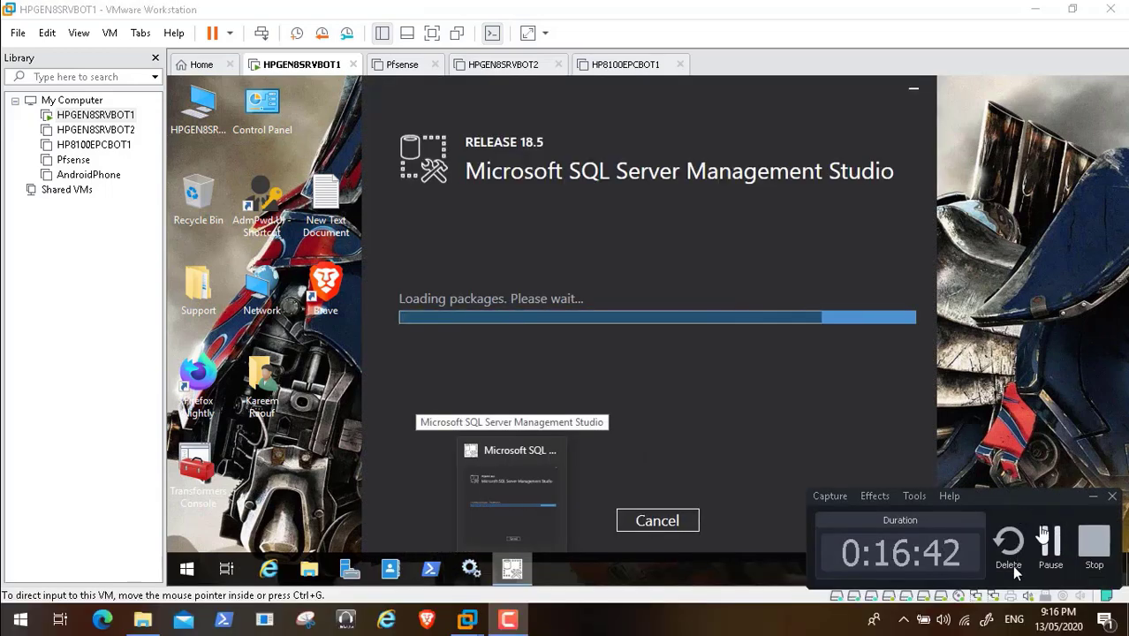
left_click(1068, 583)
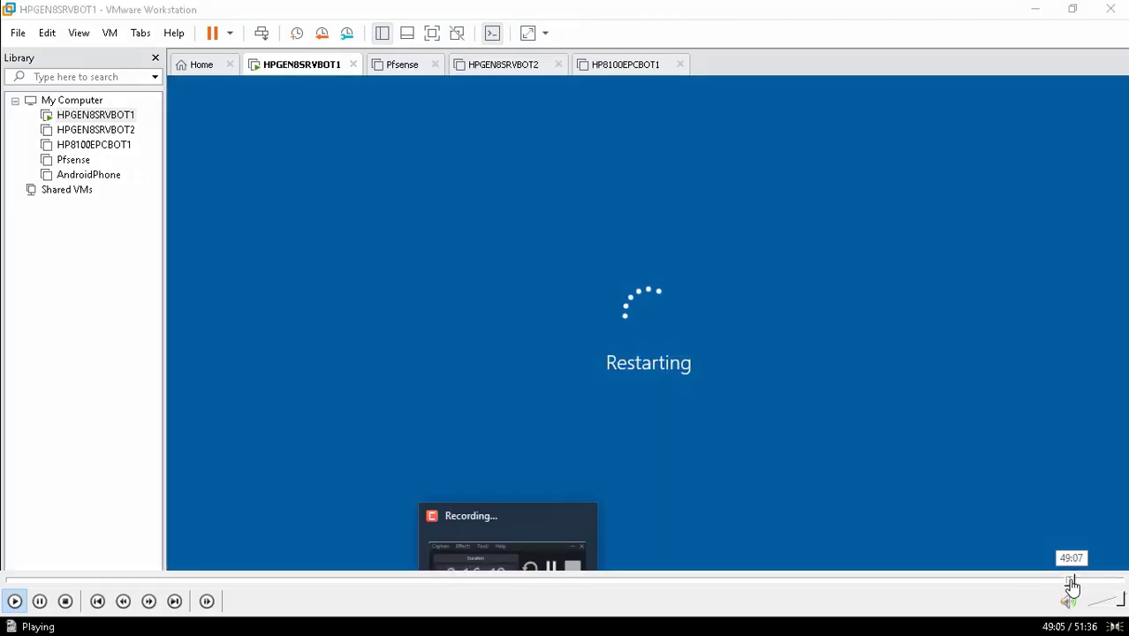
left_click(1068, 583)
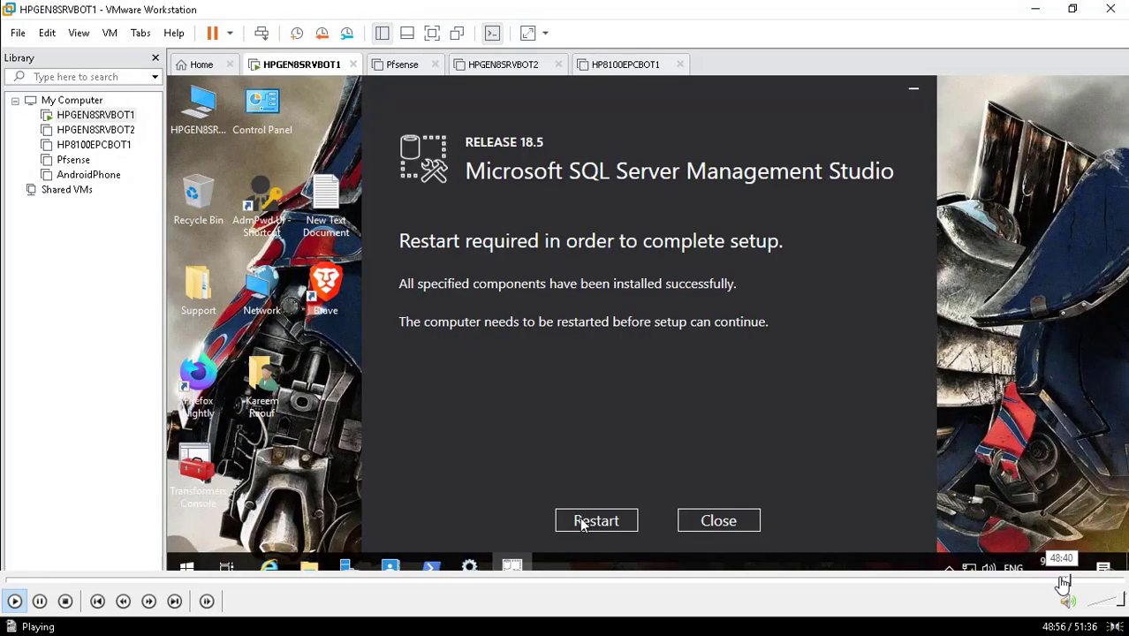
left_click(1059, 583)
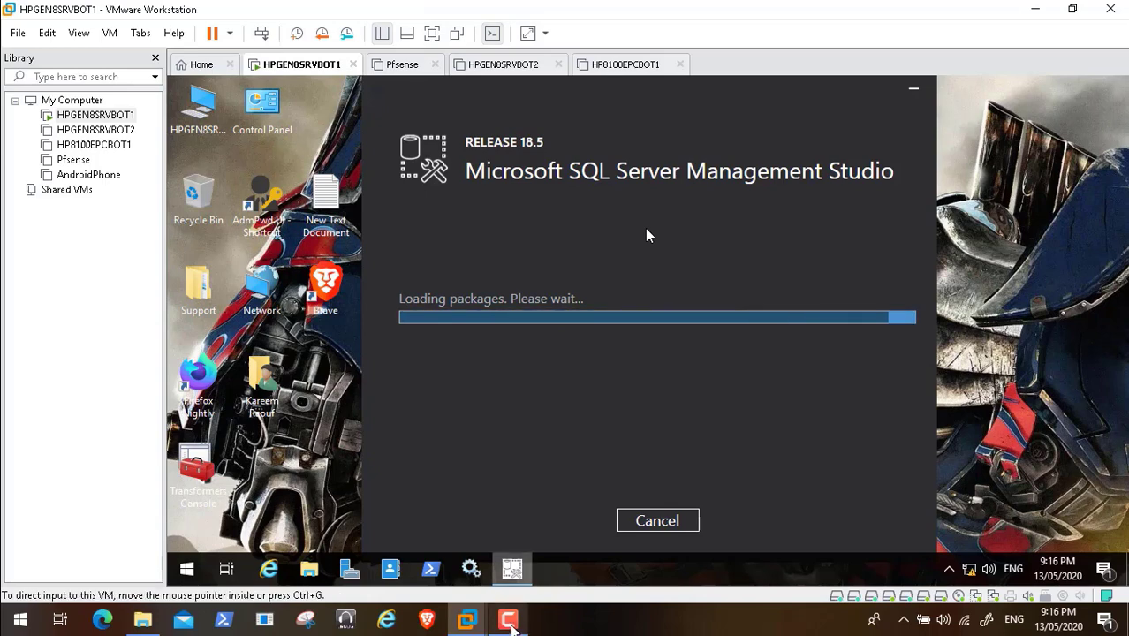
Bring up the screen recorder panel and restart the VM to complete SSMS setup
mouse_move(873, 541)
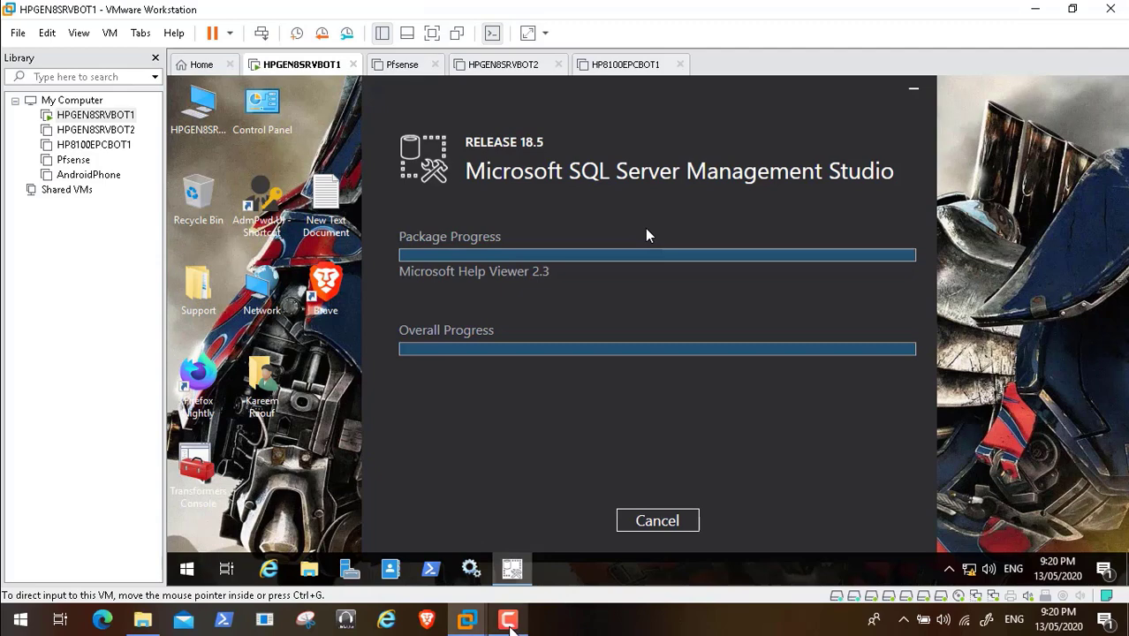
left_click(507, 619)
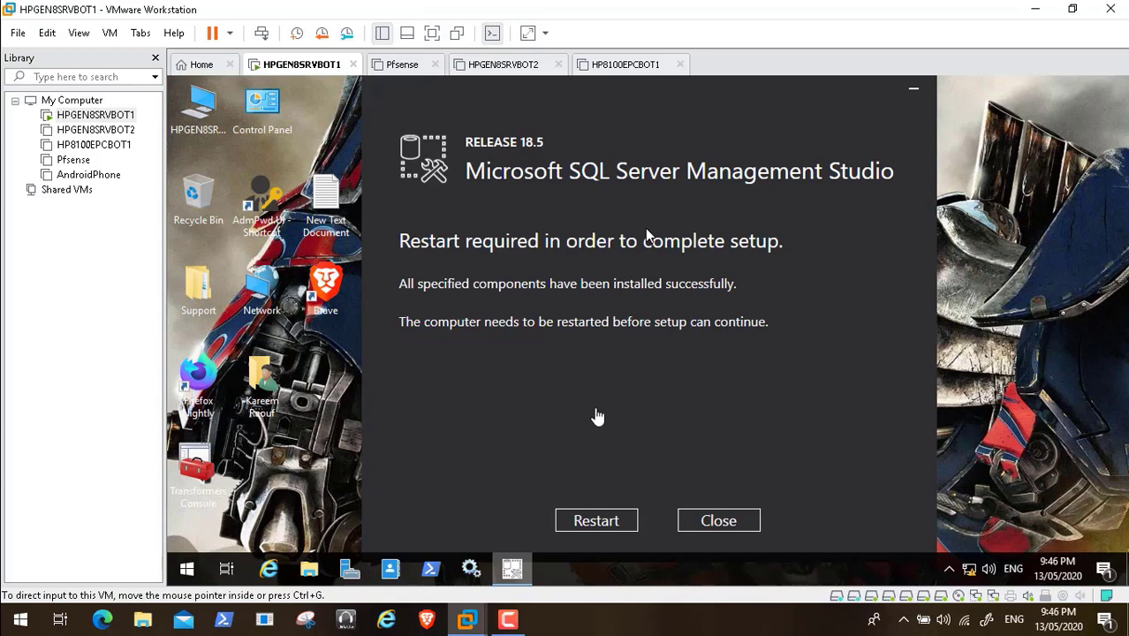
left_click(583, 522)
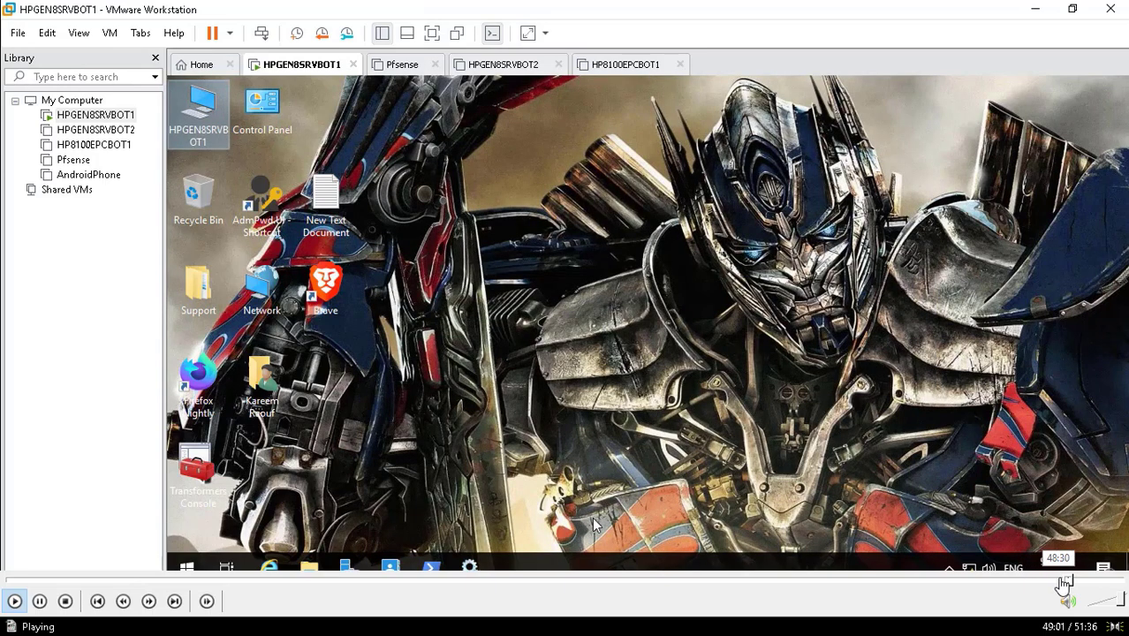
Skip the video past the VM restart through the guest Start menu, then back to the desktop
left_click(1072, 583)
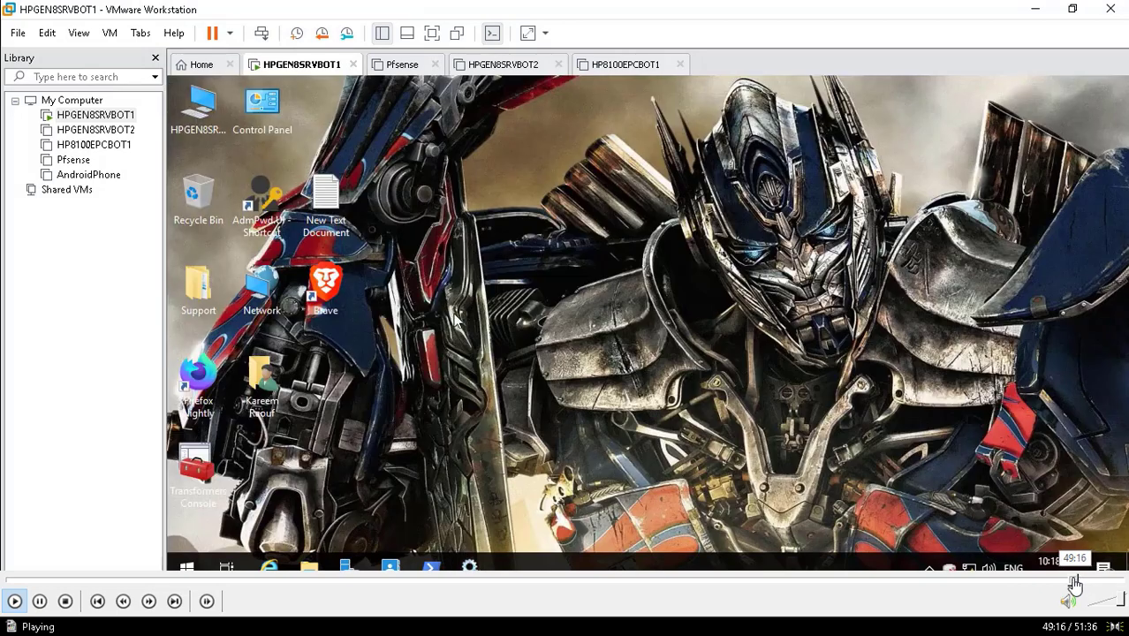
left_click(1083, 583)
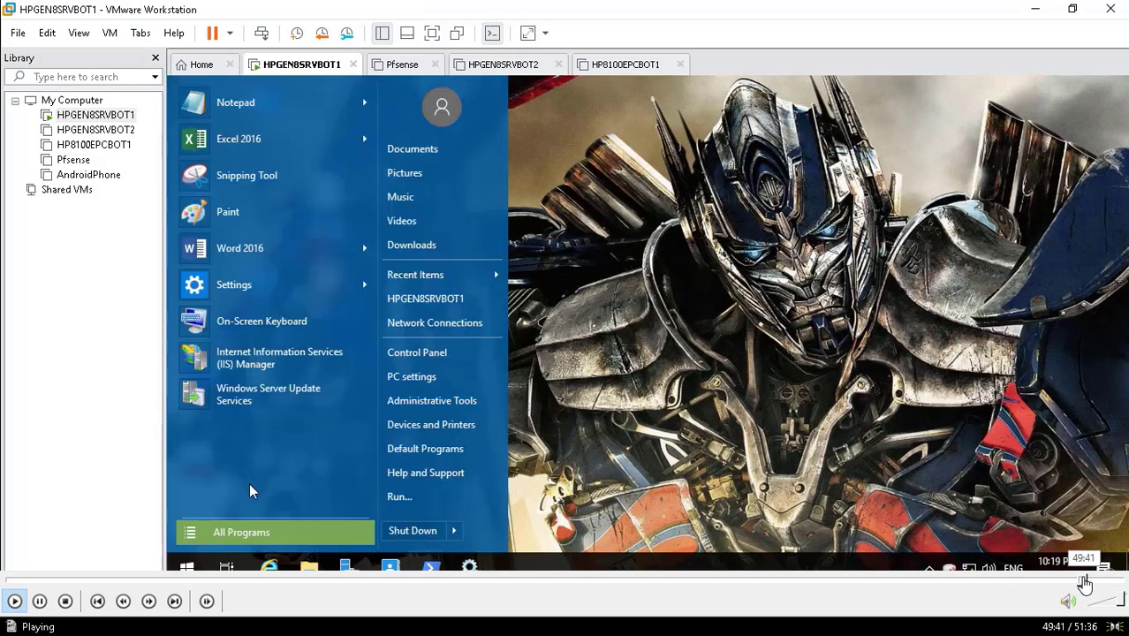
left_click(1089, 583)
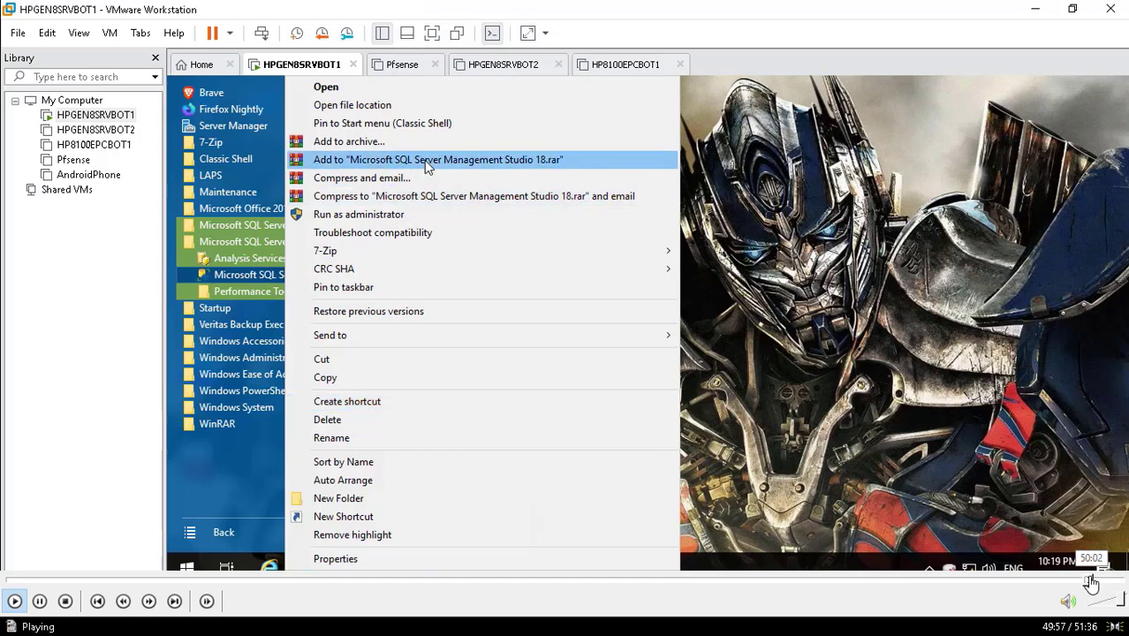
left_click(1083, 583)
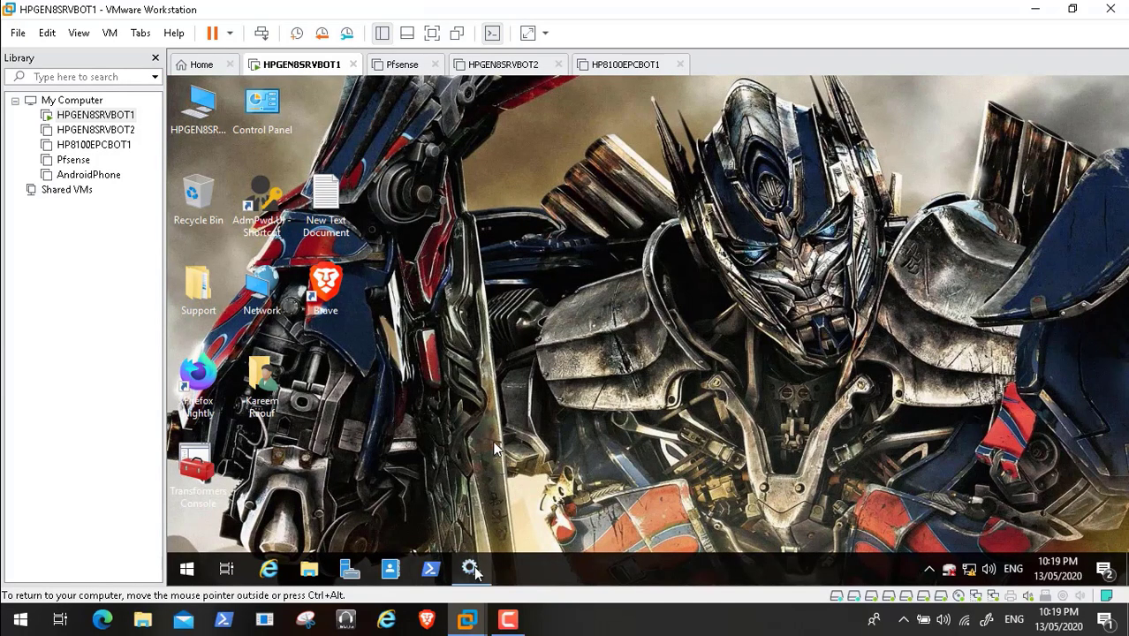
mouse_move(852, 606)
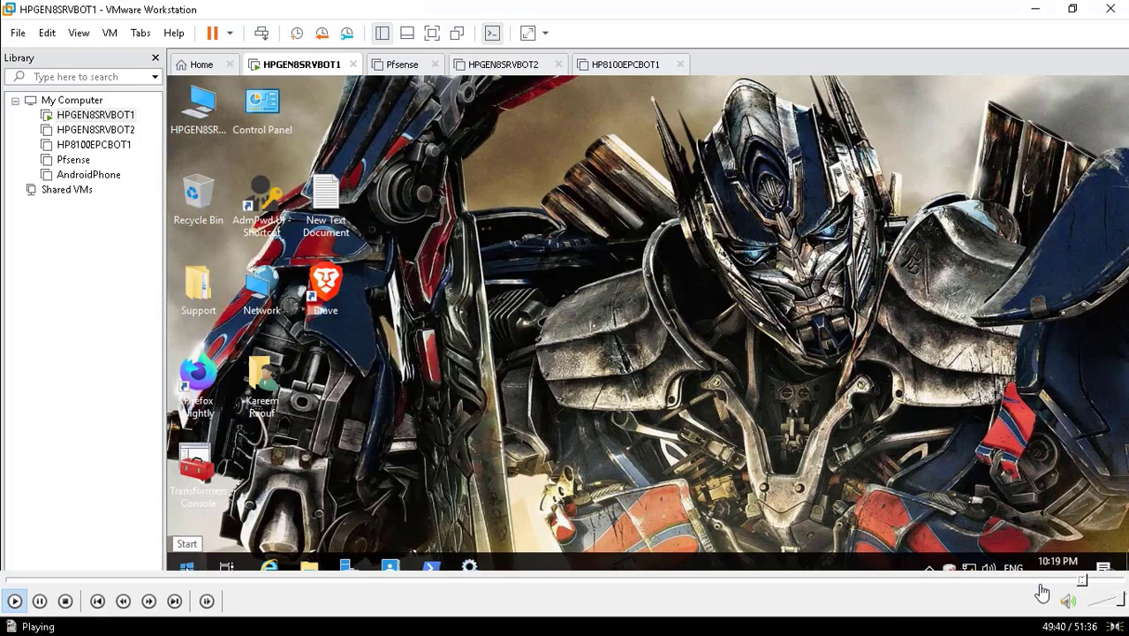
Return to the Services list and pause on the running SQL Server, Agent and Analysis Services entries
left_click(1080, 581)
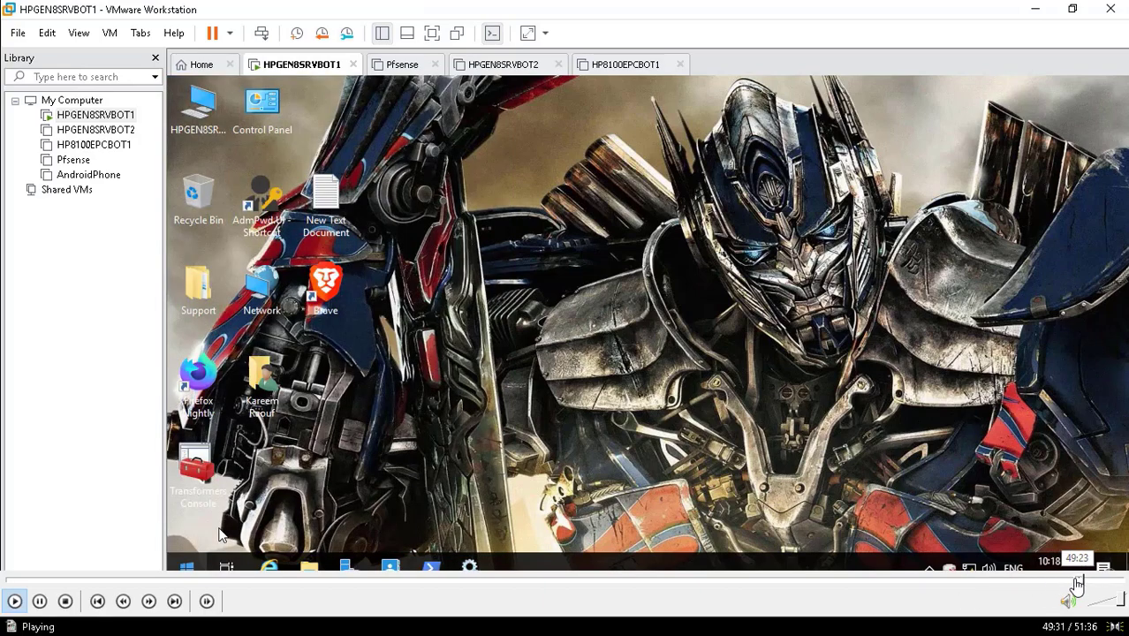
left_click(1076, 581)
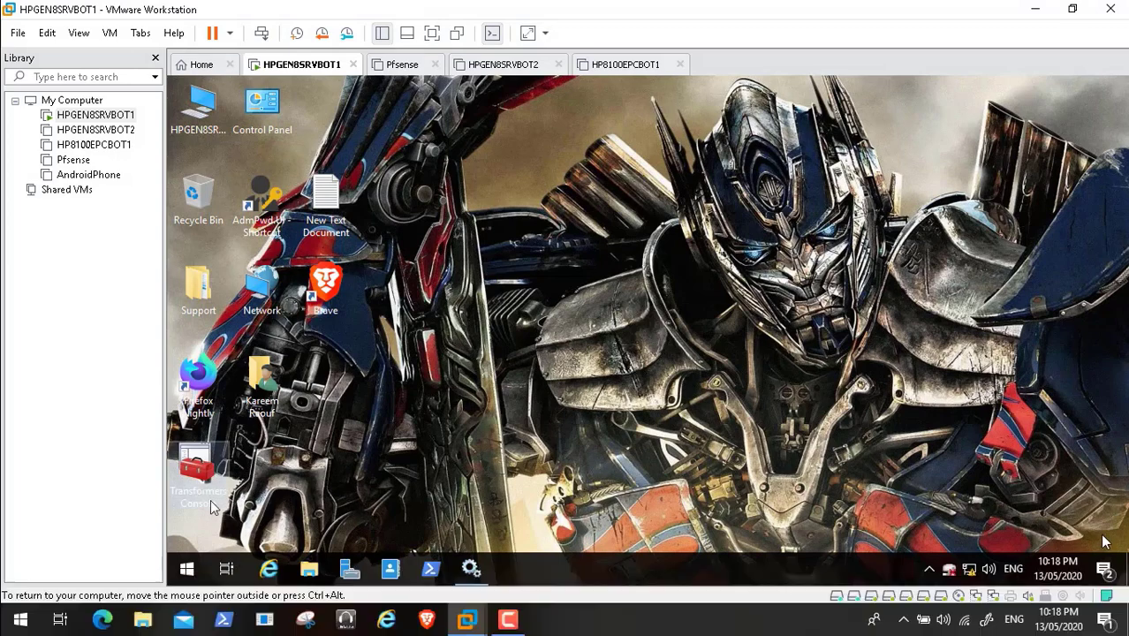
left_click(1071, 581)
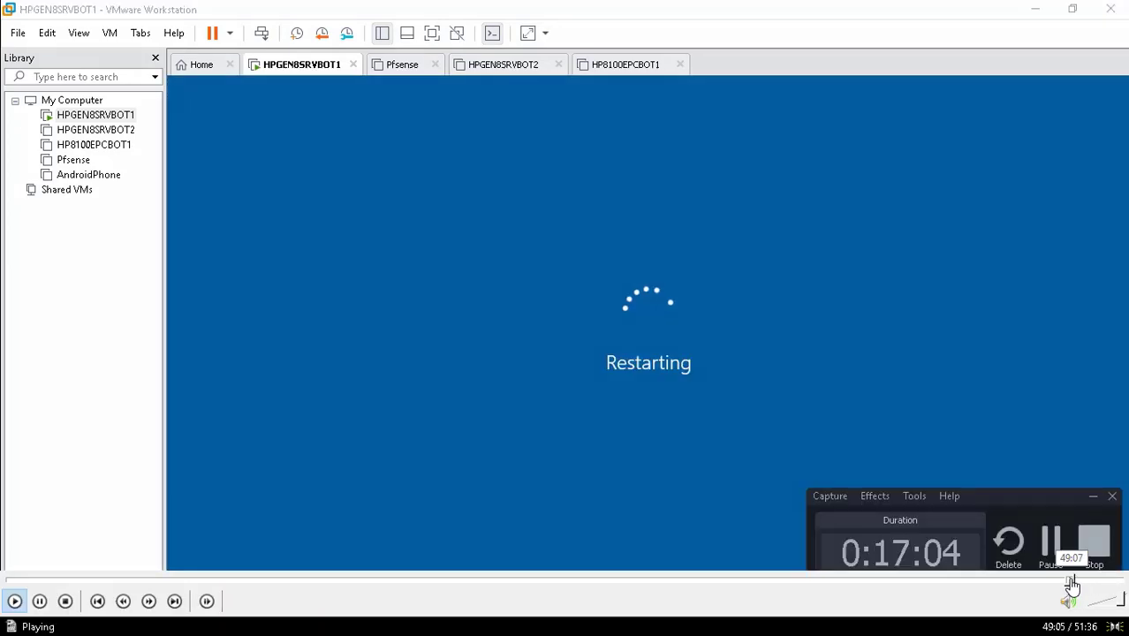
left_click(1072, 581)
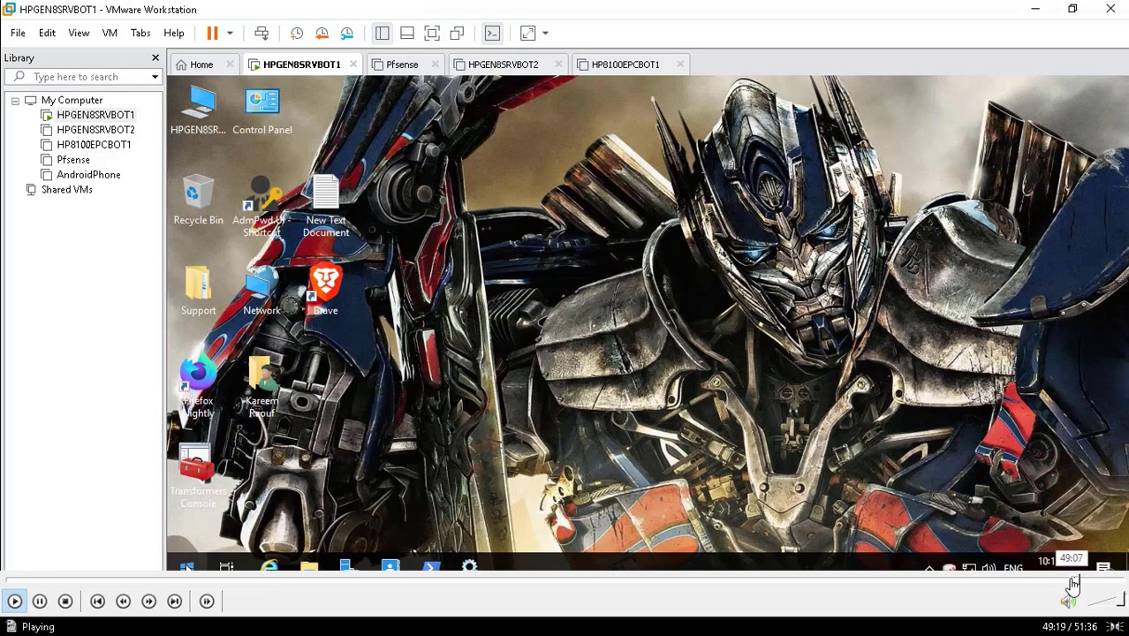
left_click(1072, 582)
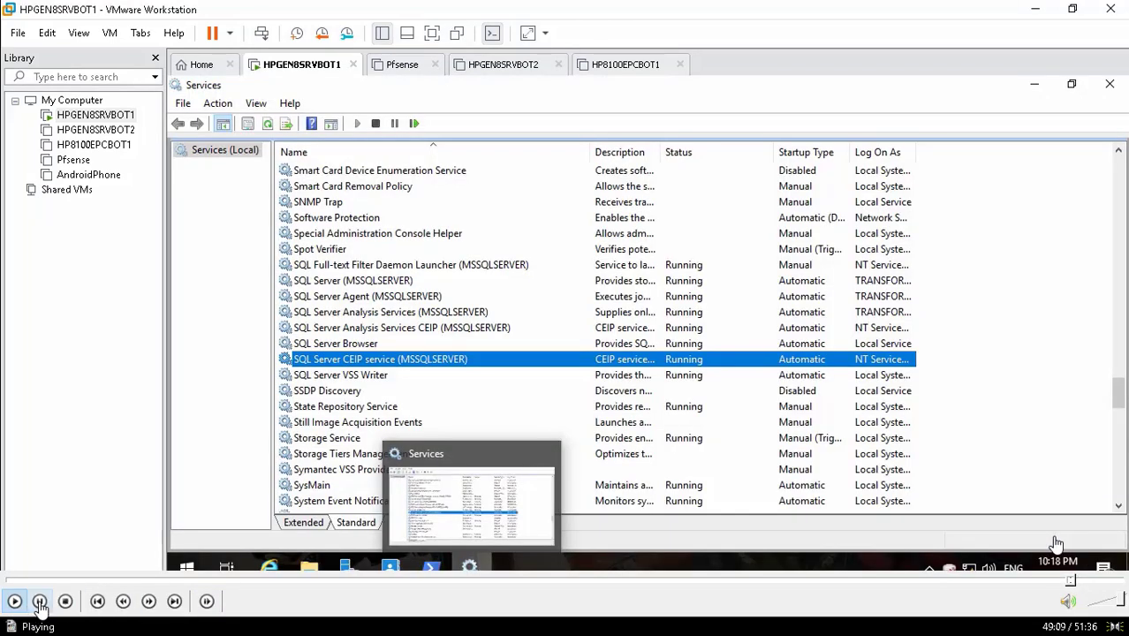
left_click(40, 601)
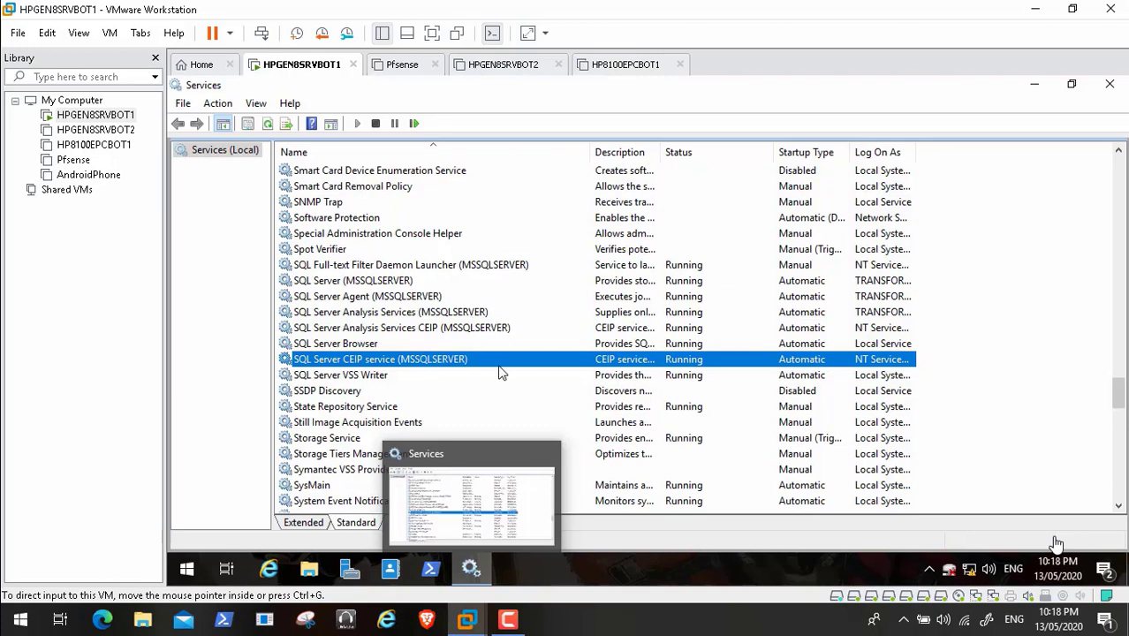
Advance the video through the guest Start menu to the SSMS Connect to Server prompt for HPGEN8SRVBOT1
mouse_move(66, 629)
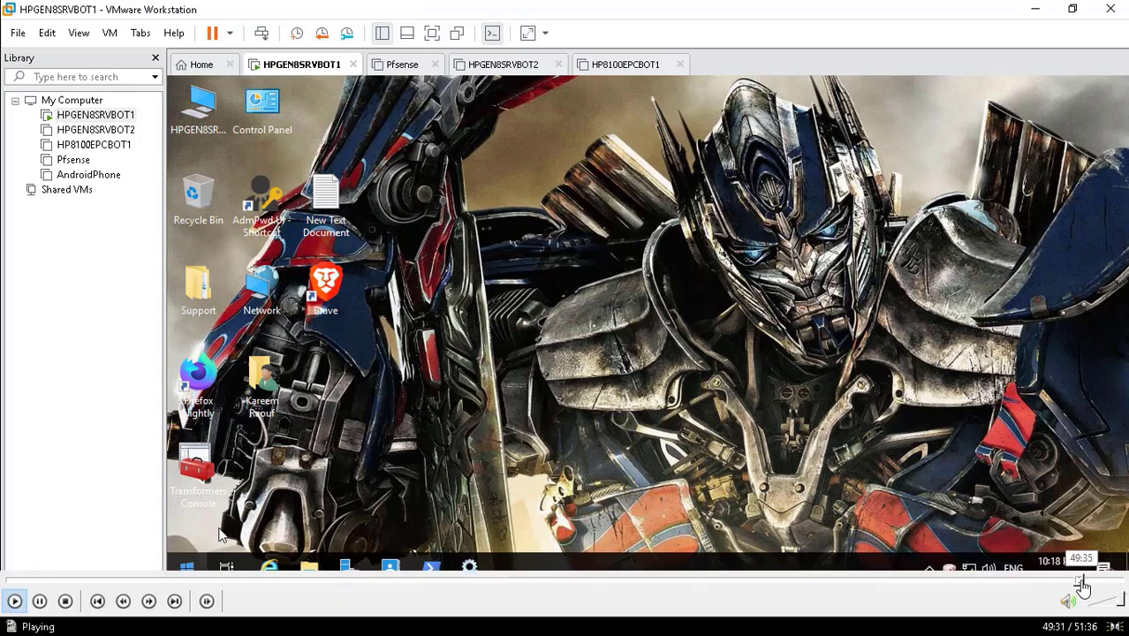
left_click(1083, 580)
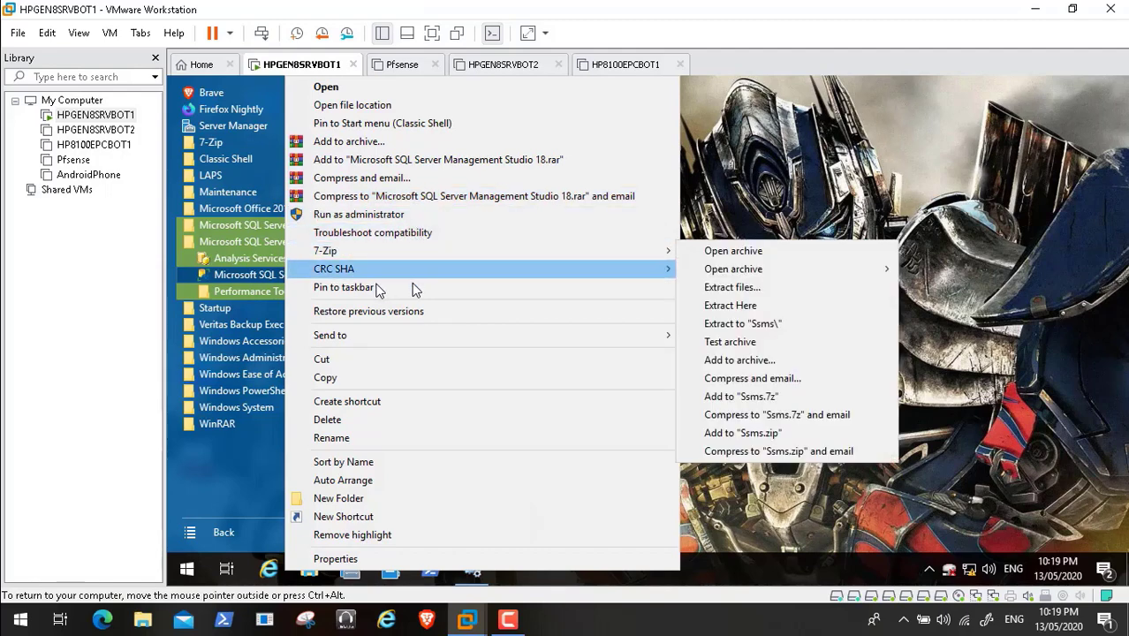
mouse_move(1035, 588)
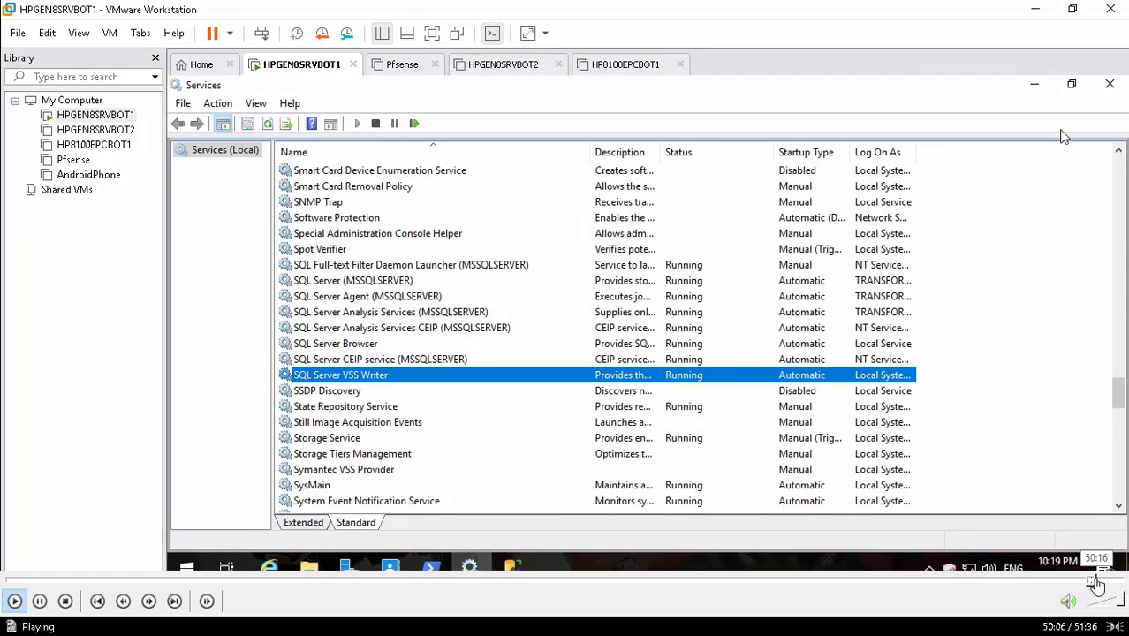
left_click(1096, 583)
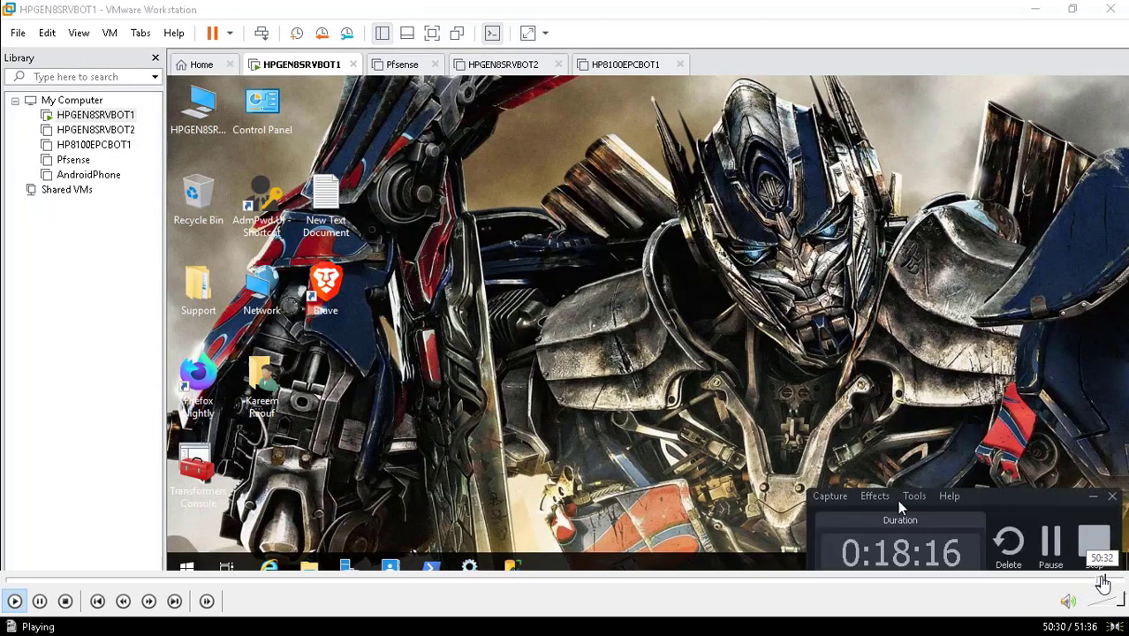
left_click(1102, 583)
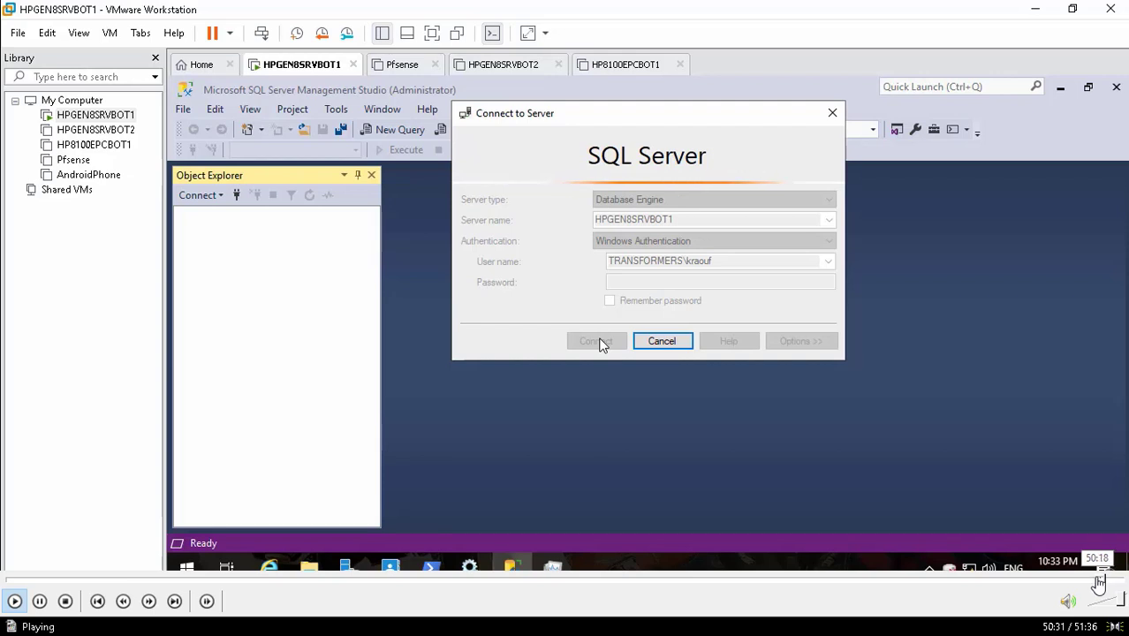
Resume the video and skip ahead to SSMS connected to HPGEN8SRVBOT1 with the server tree expanded, then to its end
left_click(1096, 583)
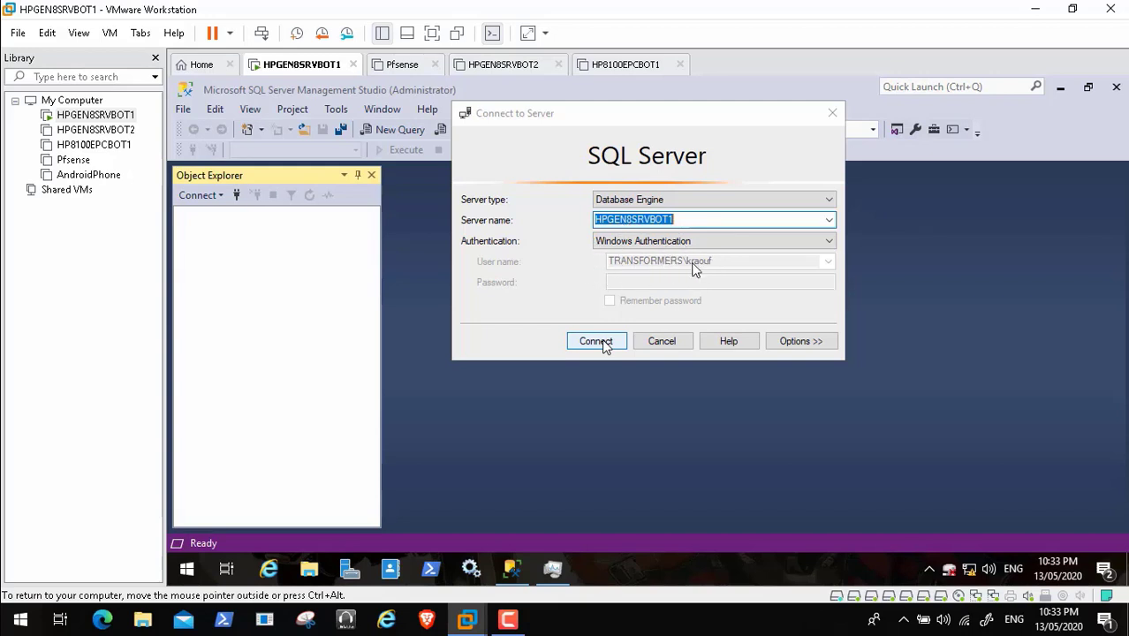
mouse_move(250, 585)
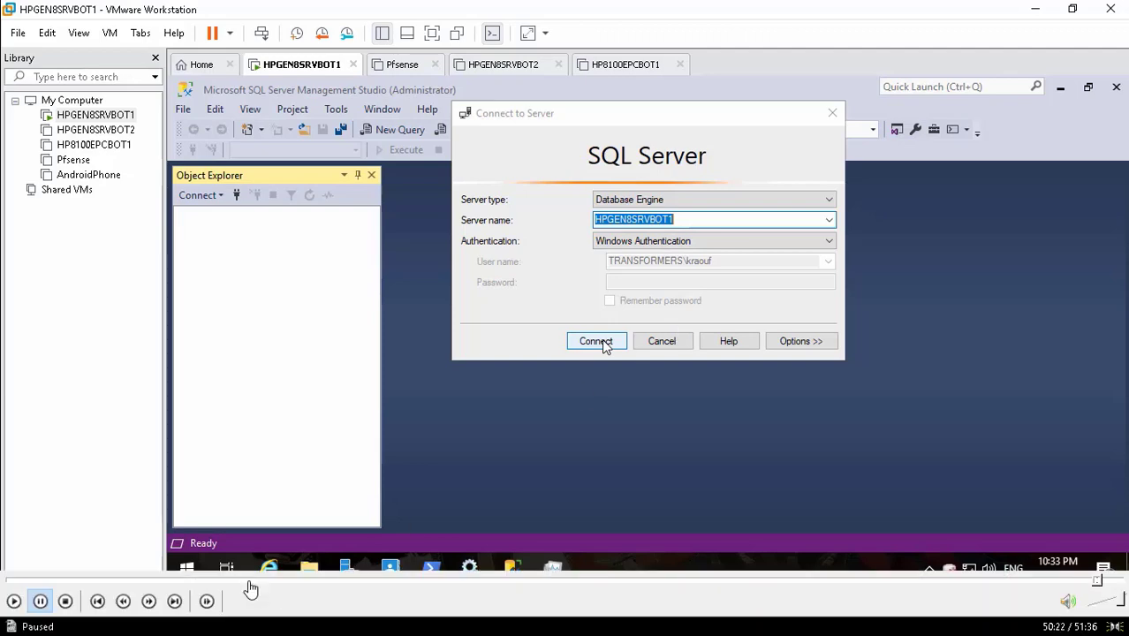
left_click(13, 602)
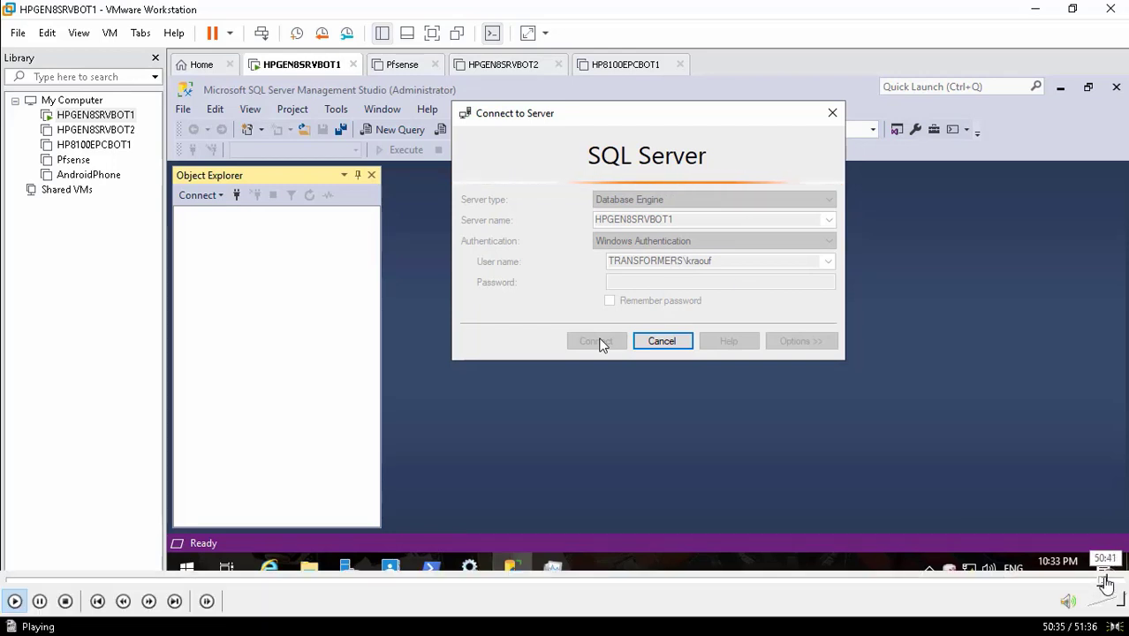
left_click(1111, 579)
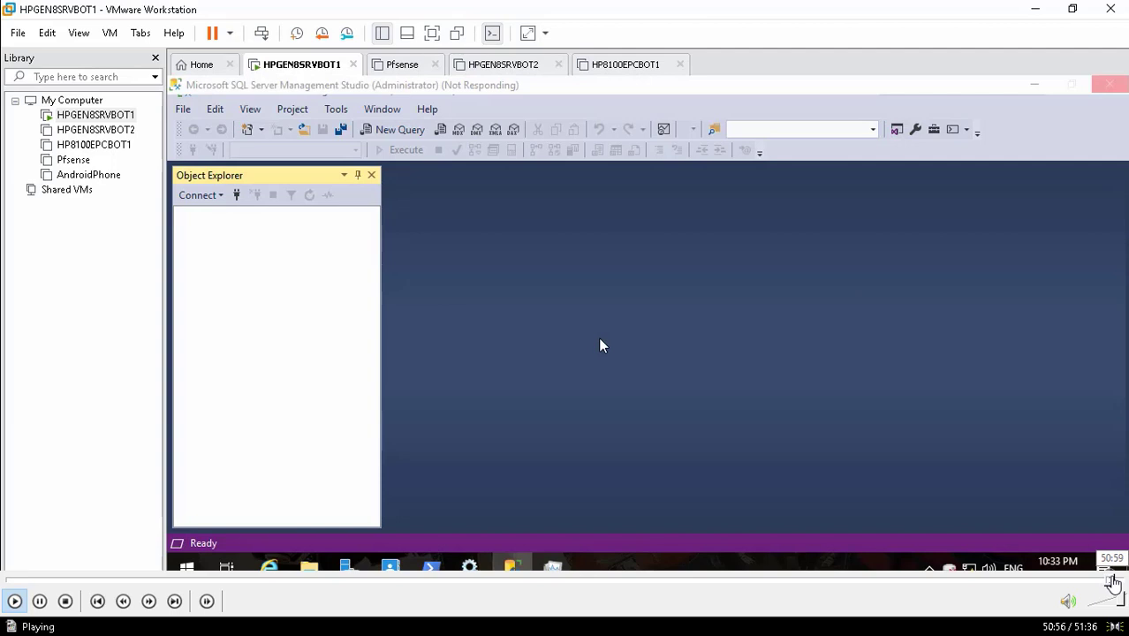
left_click(1115, 579)
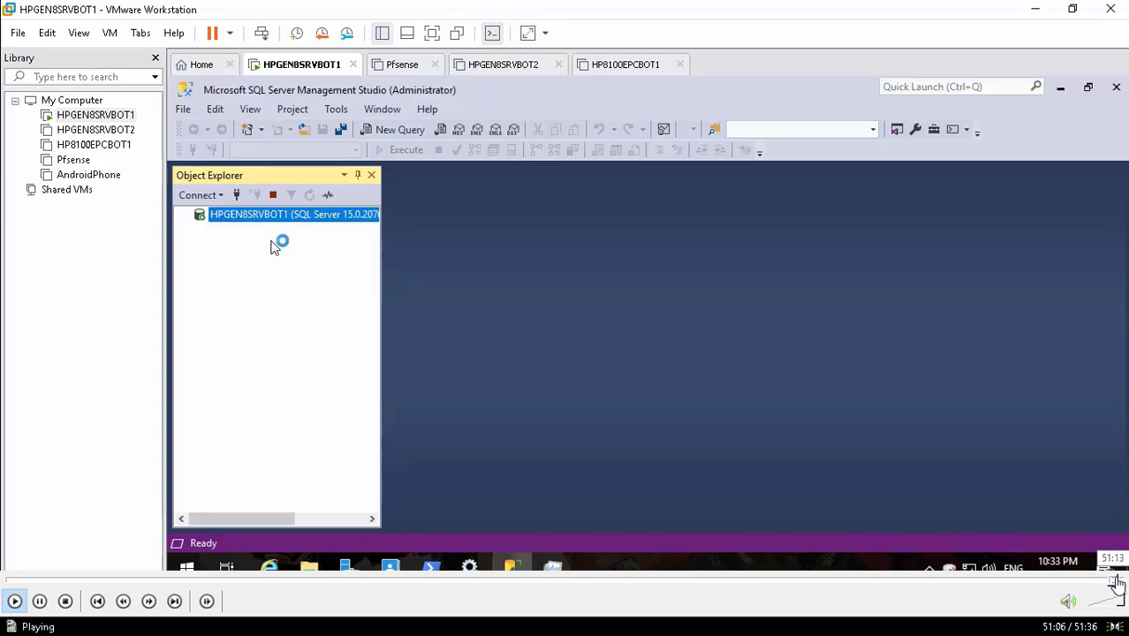
left_click(1117, 580)
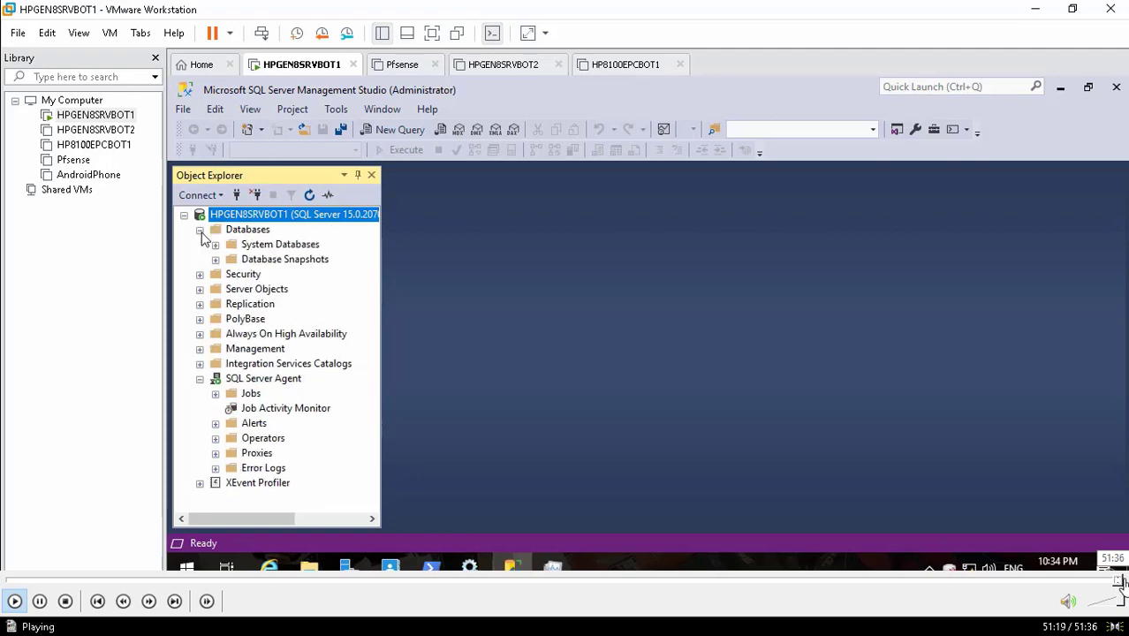
left_click(1117, 580)
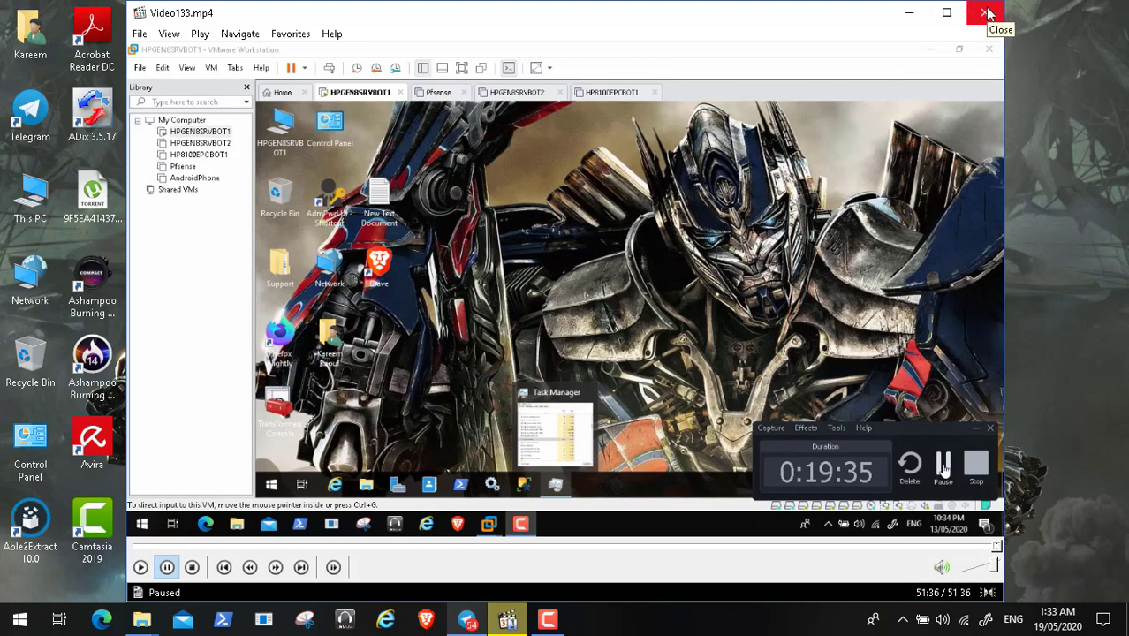
Close the Video133.mp4 player window and restore the Camtasia recorder panel from the taskbar
left_click(988, 13)
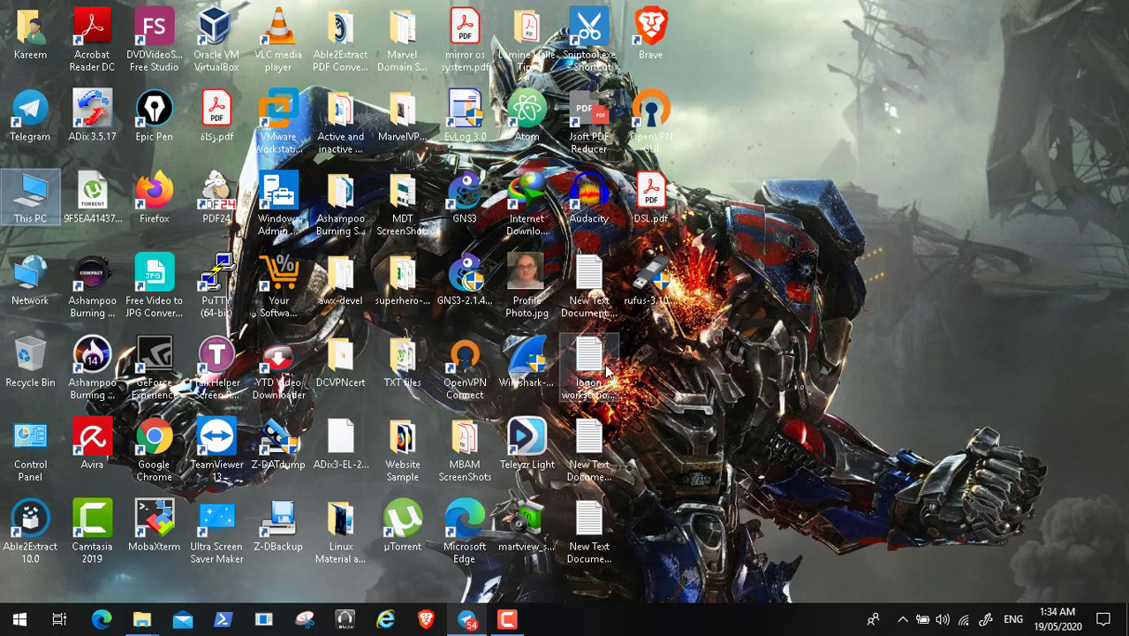
left_click(509, 622)
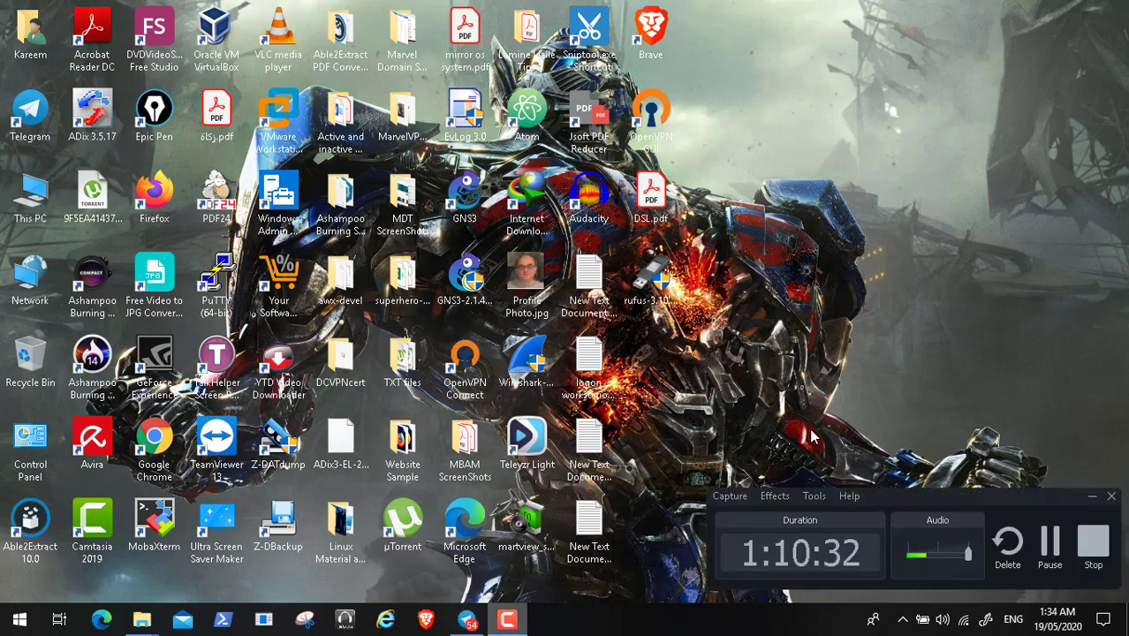